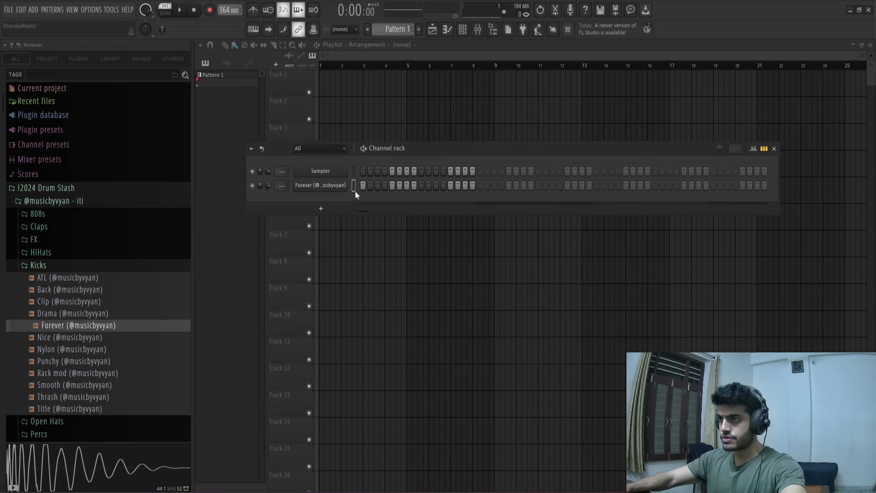
# - Add a Forever kick hit on step 7 of the pattern and audition it
pyautogui.click(399, 185)
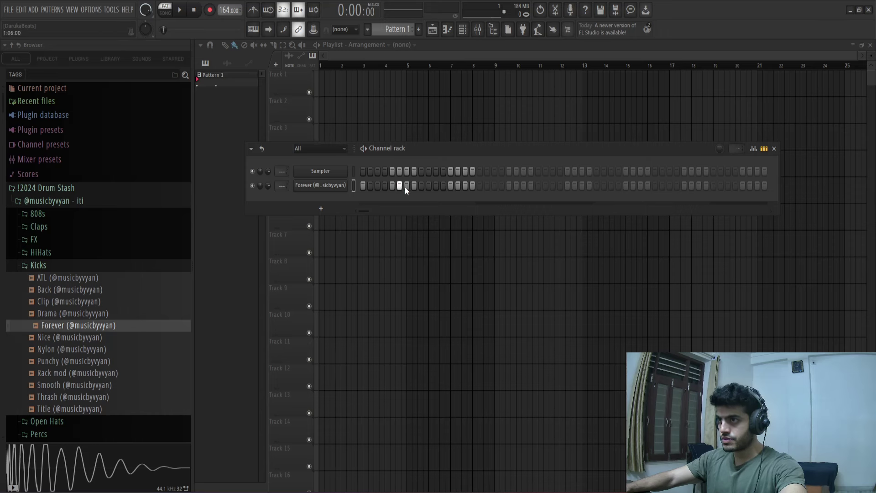
pyautogui.press('space')
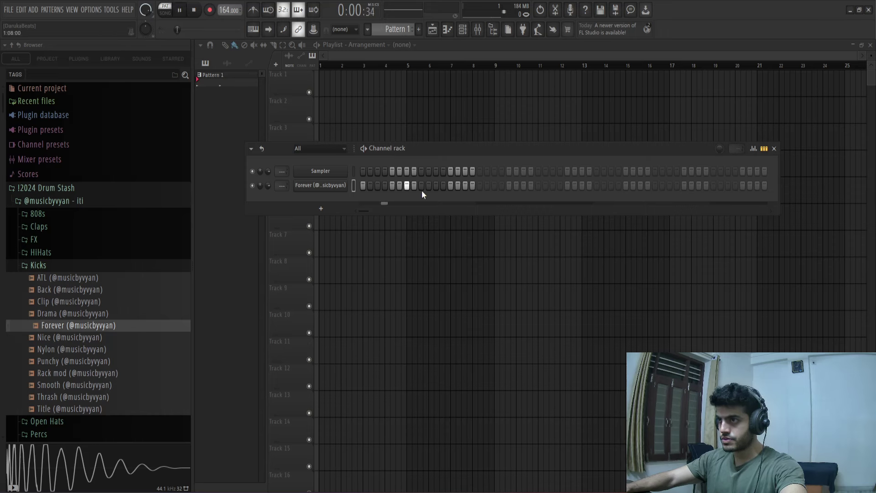
pyautogui.press('space')
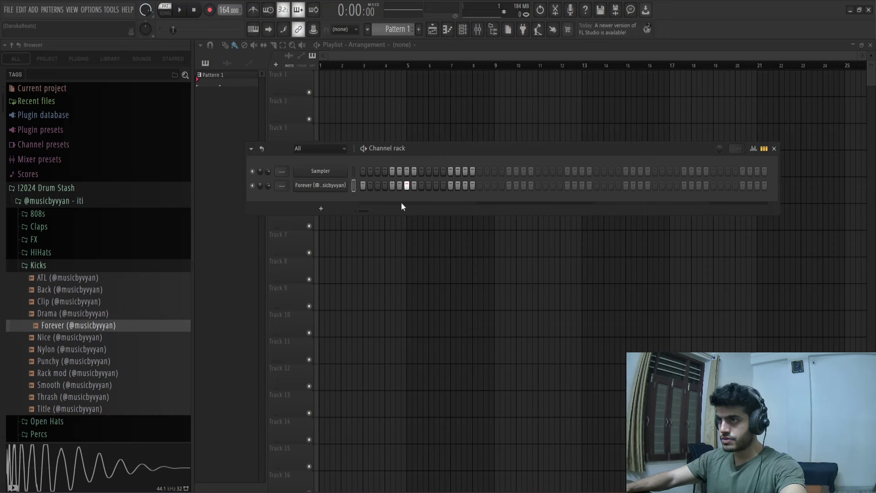
# - Audition the Tim, Trap and Surreal snares, then add Tim as a new channel below the Forever kick and make it cut itself
pyautogui.click(99, 269)
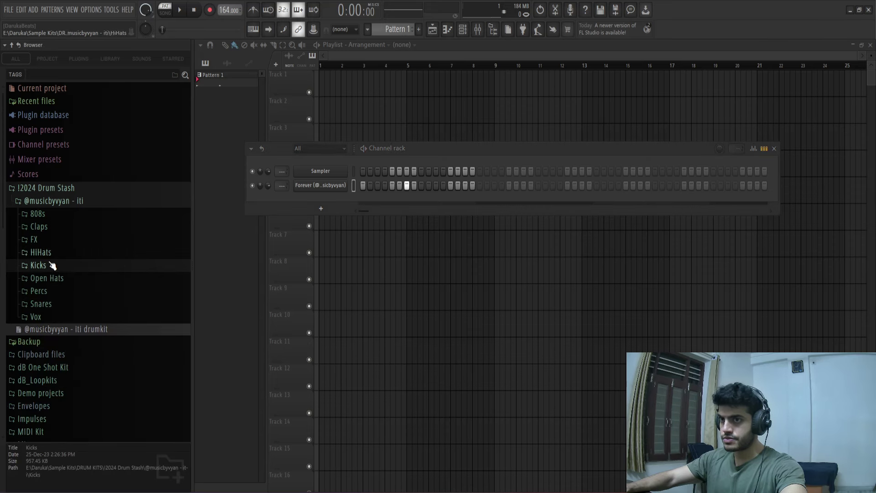
pyautogui.click(45, 305)
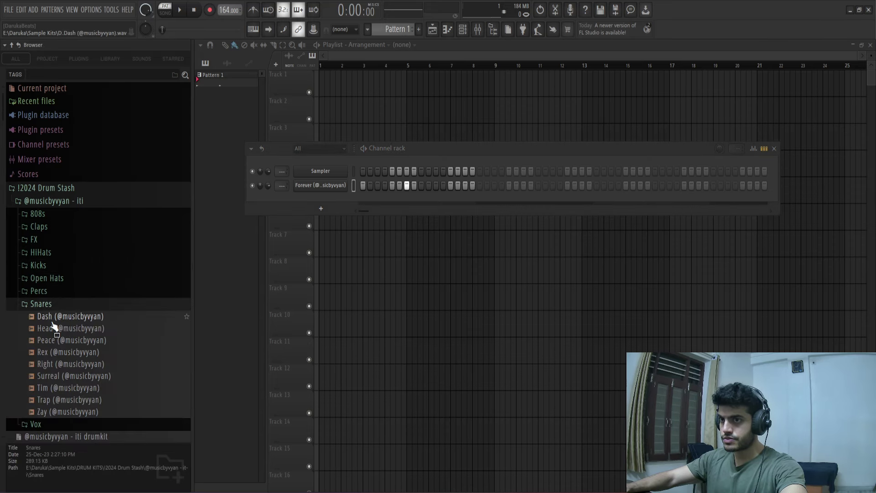
pyautogui.click(71, 388)
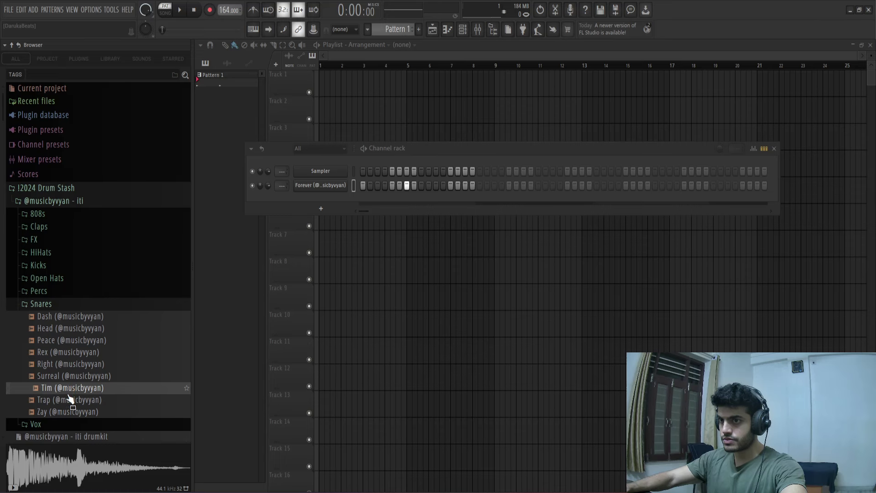
pyautogui.click(69, 397)
pyautogui.click(69, 374)
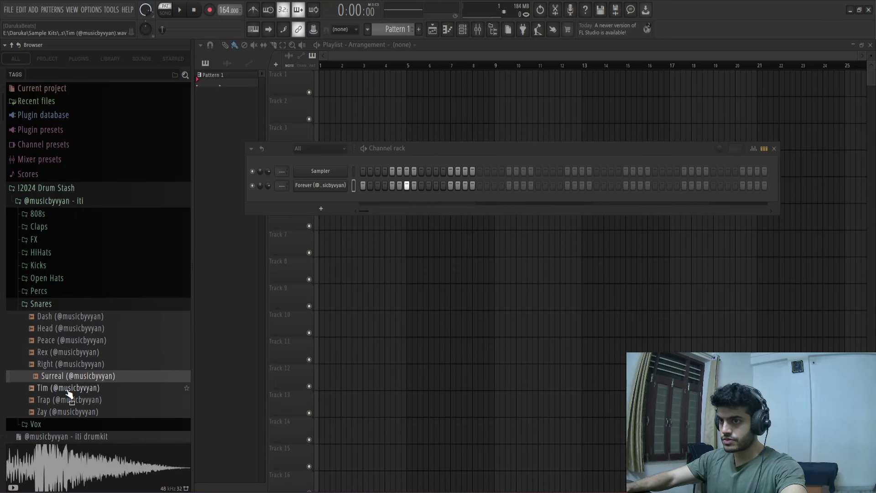
pyautogui.moveTo(69, 388); pyautogui.dragTo(318, 199)
pyautogui.rightClick(320, 201)
pyautogui.click(364, 268)
# - Place a Tim snare hit on step 9 while the pattern plays
pyautogui.press('space')
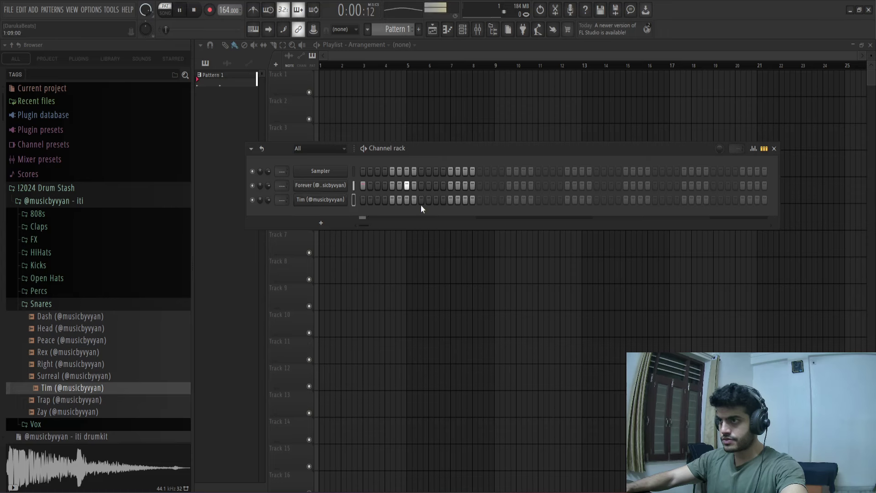
pyautogui.click(421, 203)
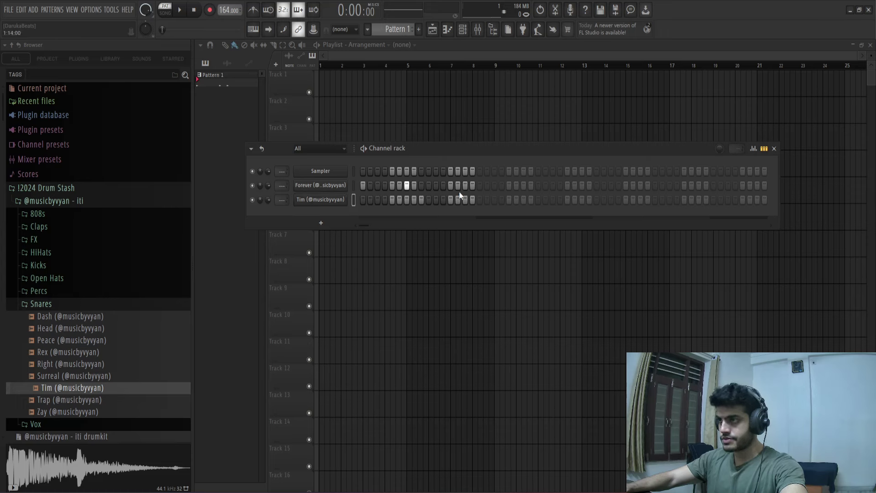
pyautogui.press('space')
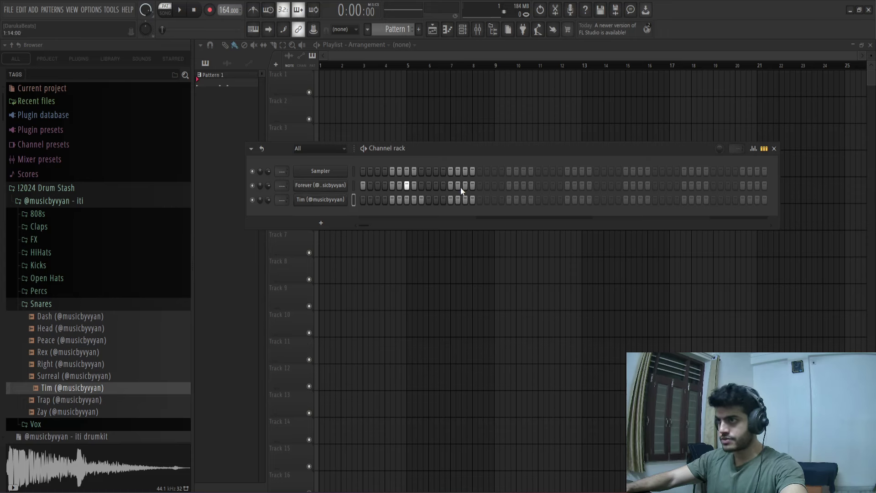
# - Add a Forever kick hit on step 13 and audition the pattern
pyautogui.click(451, 188)
pyautogui.press('space')
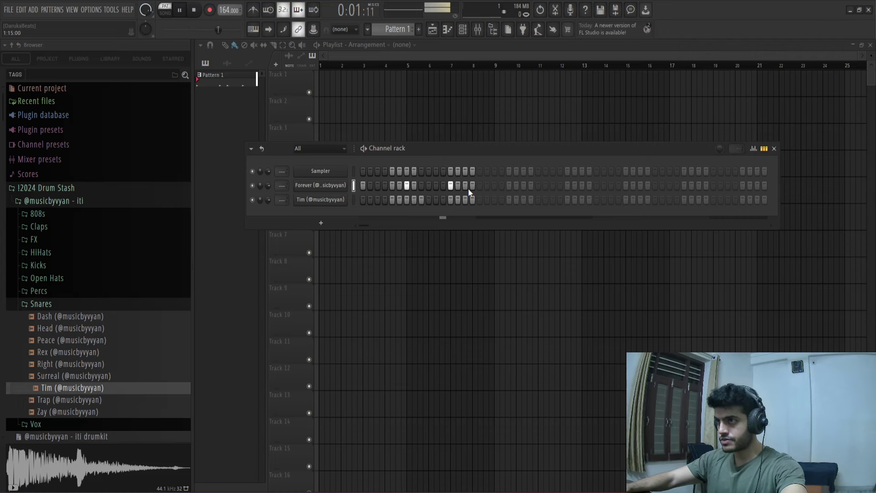
pyautogui.press('space')
# - Try a Forever kick hit on step 15 in place of the one on step 13
pyautogui.click(465, 186)
pyautogui.press('space')
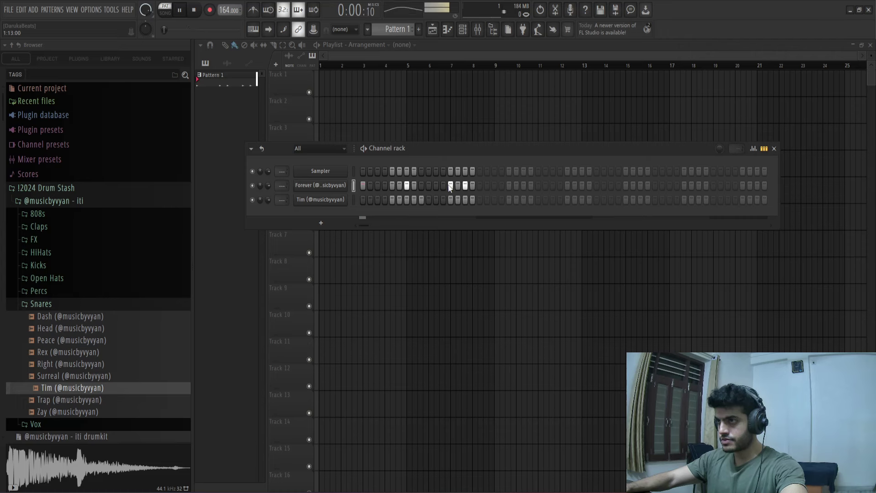
pyautogui.press('space')
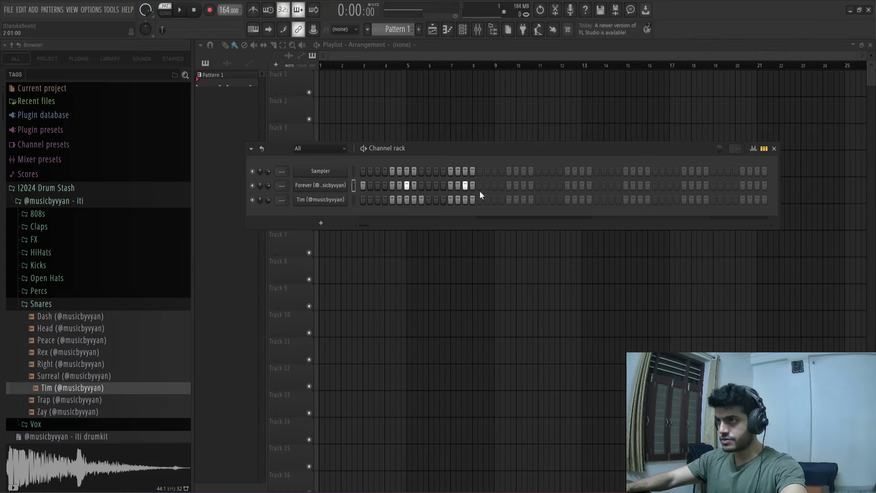
# - Extend the pattern with Forever kick hits on steps 17 and 23 and a Tim snare hit on step 25
pyautogui.click(480, 187)
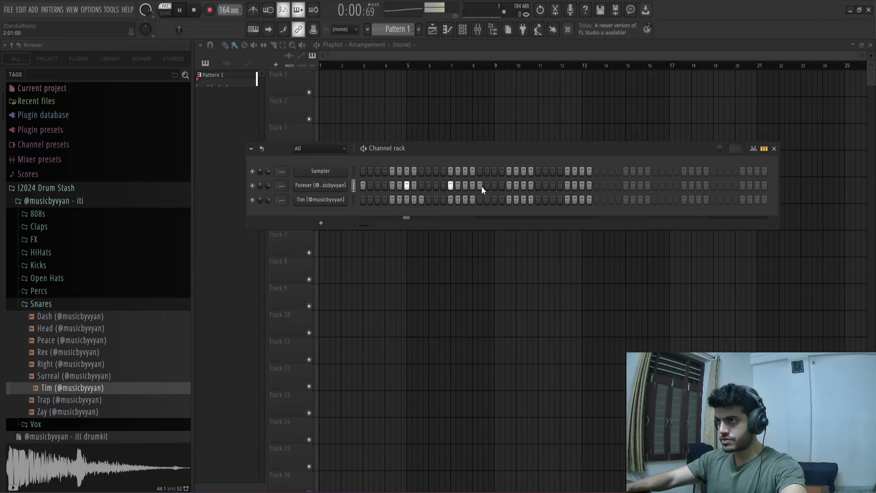
pyautogui.press('space')
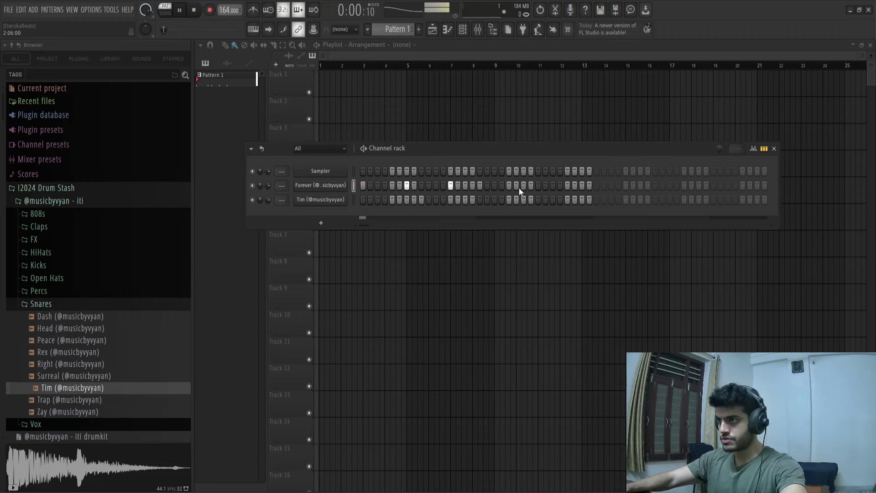
pyautogui.click(523, 185)
pyautogui.click(538, 200)
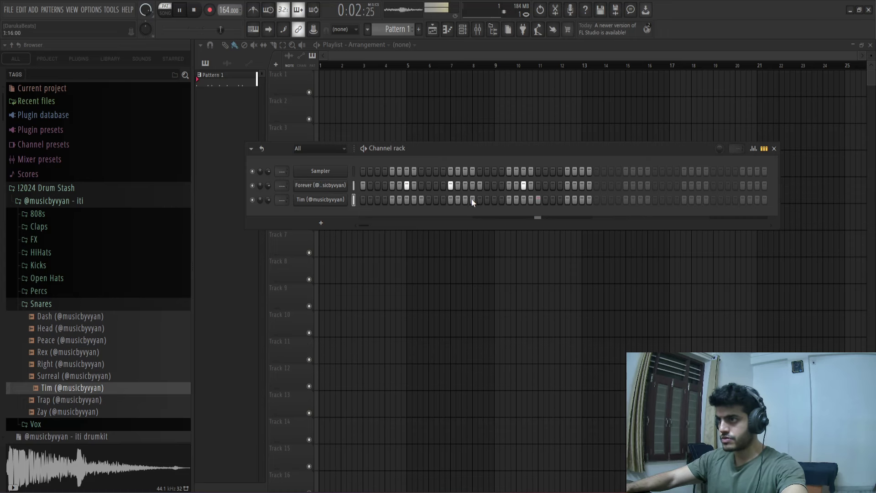
# - Try the Forever kick on step 19 in place of step 17 and listen to the pattern
pyautogui.click(493, 186)
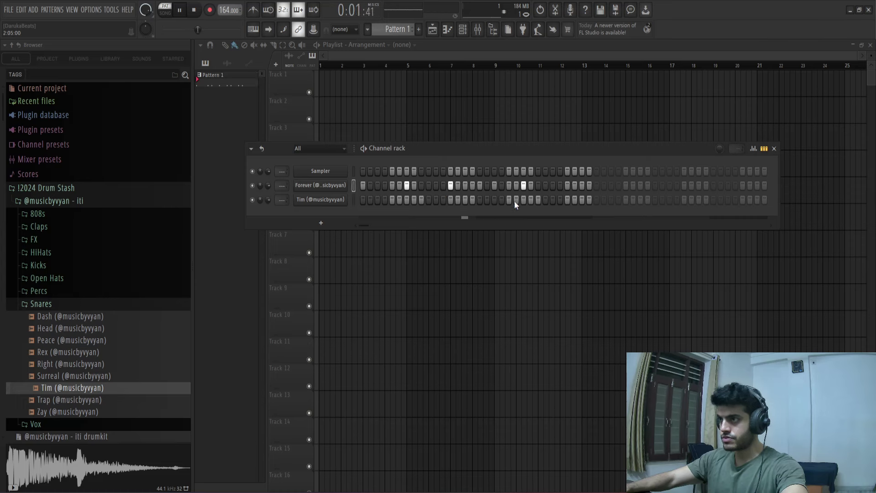
pyautogui.click(495, 185)
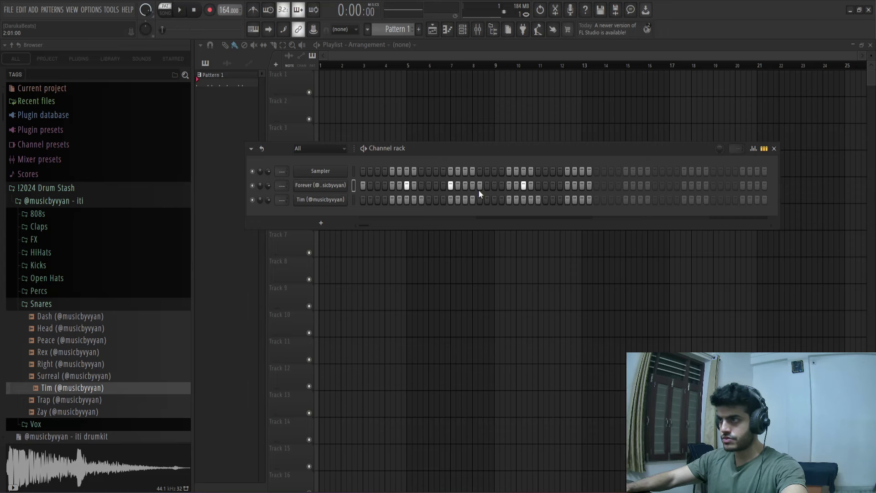
pyautogui.press('space')
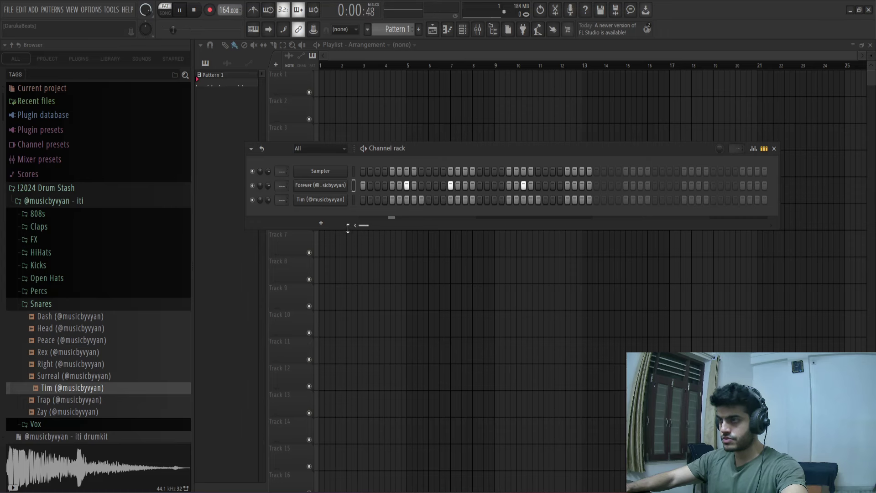
# - Audition the Drama, Punchy, Rack mod, Smooth and Thrash samples in the drum kit's Kicks folder
pyautogui.click(80, 305)
pyautogui.press('space')
pyautogui.click(50, 266)
pyautogui.click(70, 315)
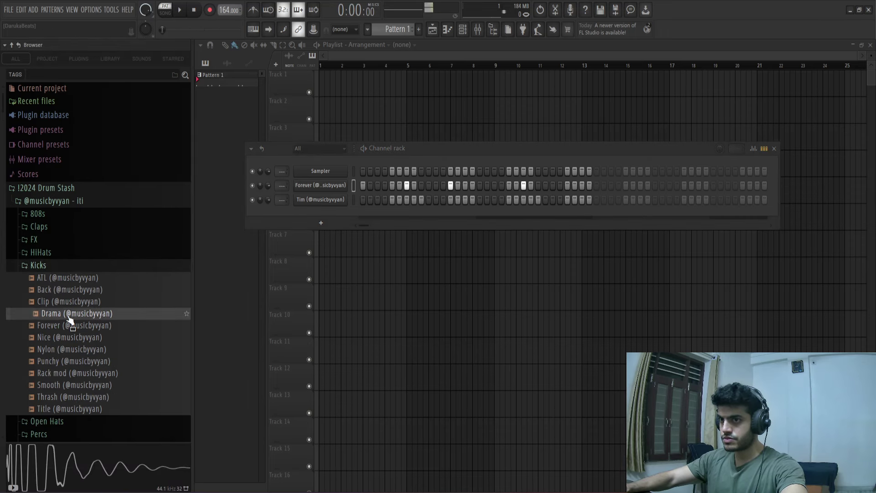
pyautogui.click(72, 362)
pyautogui.click(68, 374)
pyautogui.click(66, 387)
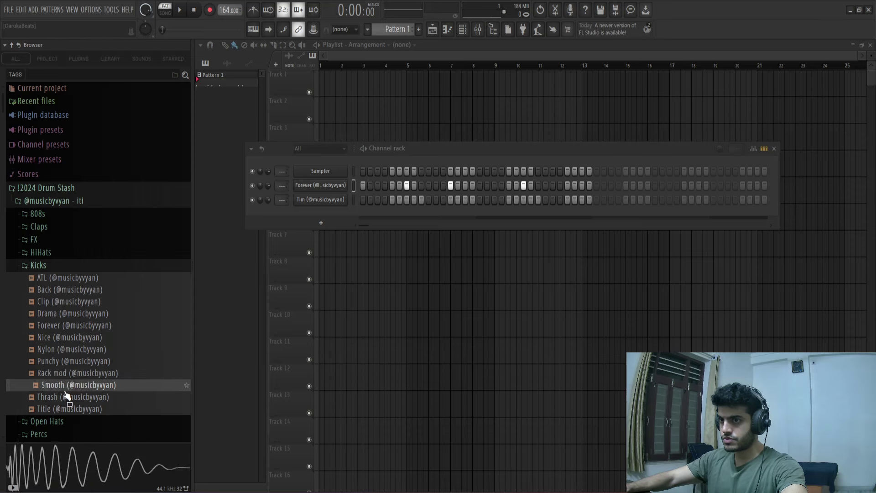
pyautogui.click(66, 396)
pyautogui.click(70, 362)
pyautogui.click(68, 373)
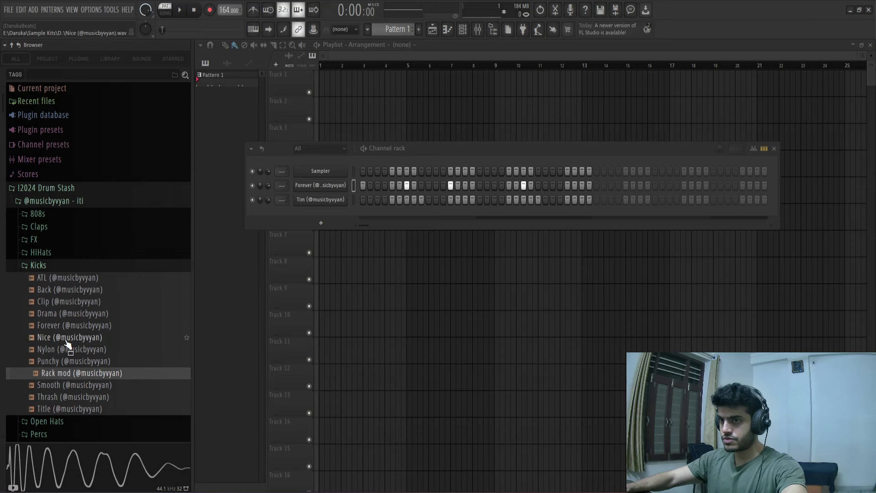
# - Add the Nice kick as a new channel between Forever and Tim and make it cut itself
pyautogui.click(68, 337)
pyautogui.moveTo(68, 338); pyautogui.dragTo(334, 198)
pyautogui.rightClick(335, 198)
pyautogui.click(367, 265)
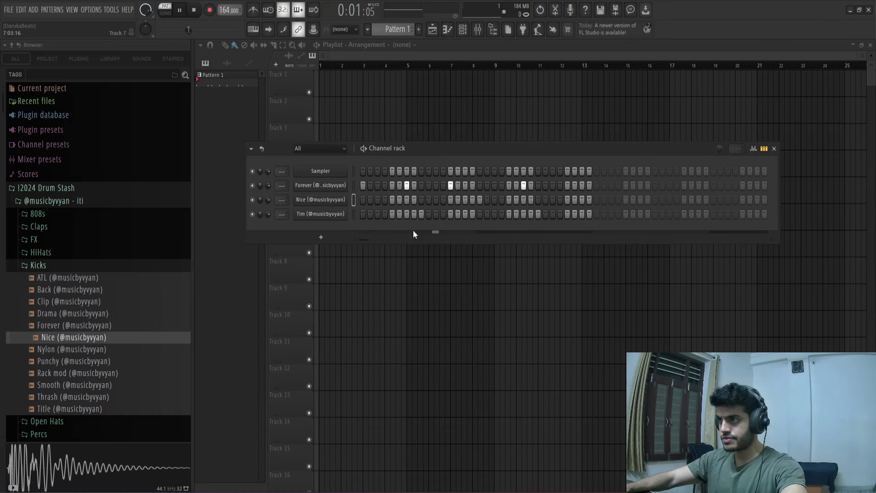
# - Place a Nice kick hit on step 17, comparing it with step 19 during playback
pyautogui.click(480, 200)
pyautogui.click(494, 200)
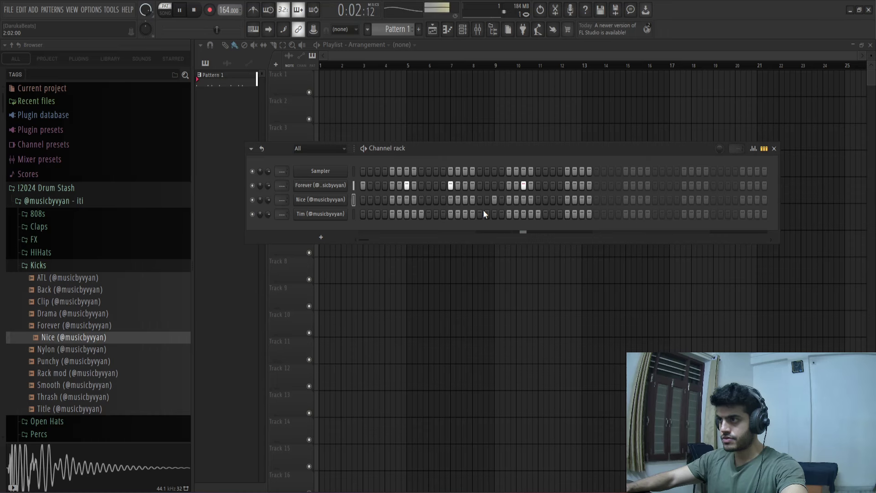
pyautogui.click(494, 200)
pyautogui.click(479, 200)
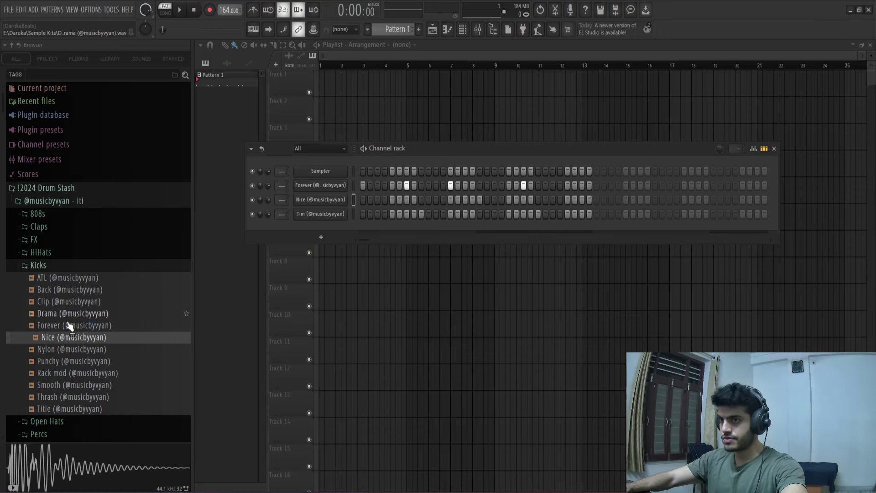
# - Replace the Nice channel's sample with the Drama kick, add a hit on step 3 and play the pattern
pyautogui.press('space')
pyautogui.click(52, 327)
pyautogui.moveTo(52, 314); pyautogui.dragTo(168, 281)
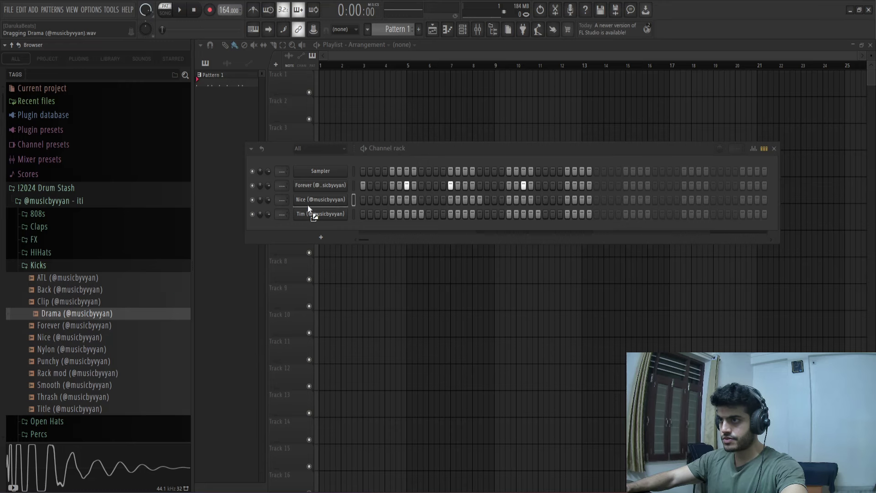
pyautogui.press('space')
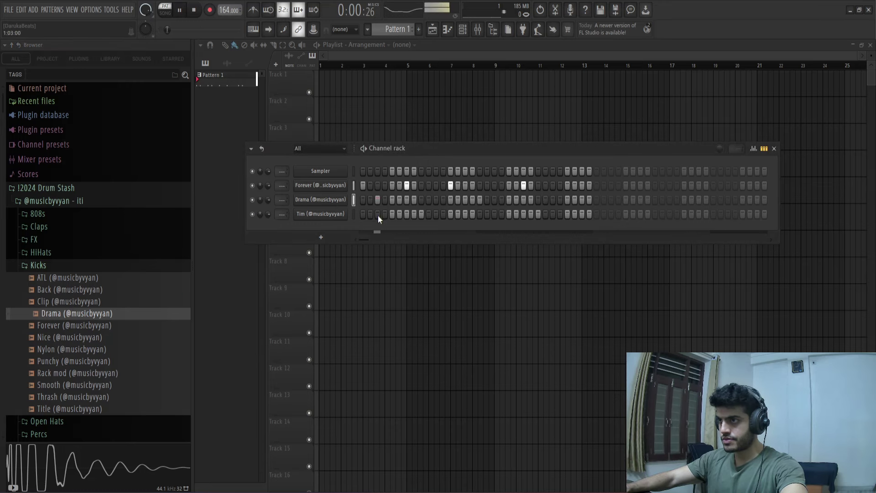
# - Check the Forever channel's cut settings and set the Drama channel's cut group to 1
pyautogui.click(310, 185)
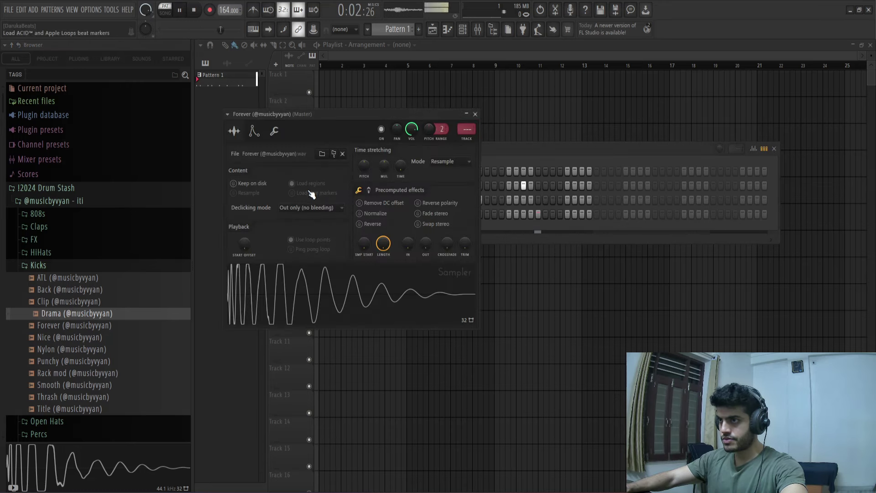
pyautogui.click(275, 132)
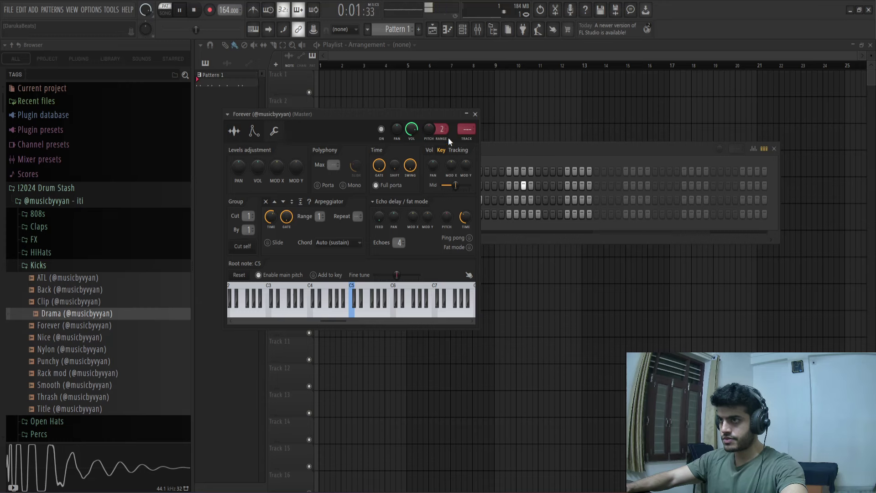
pyautogui.click(475, 114)
pyautogui.click(319, 199)
pyautogui.click(298, 158)
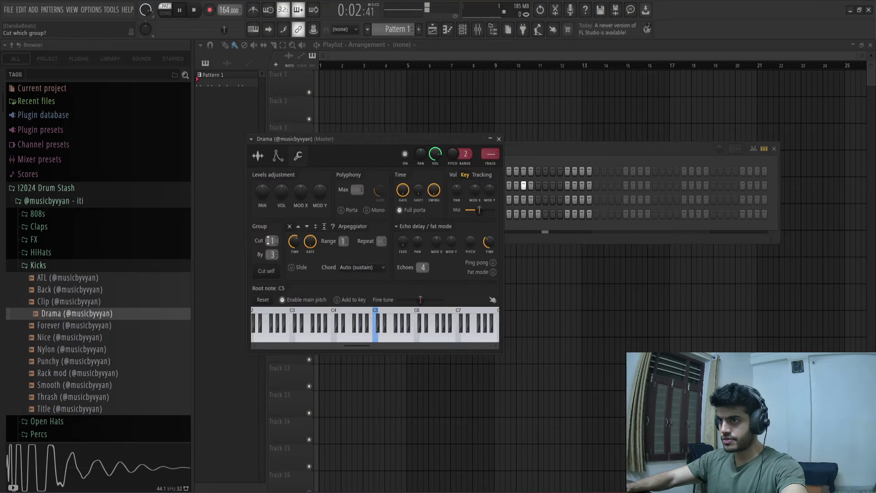
pyautogui.click(502, 140)
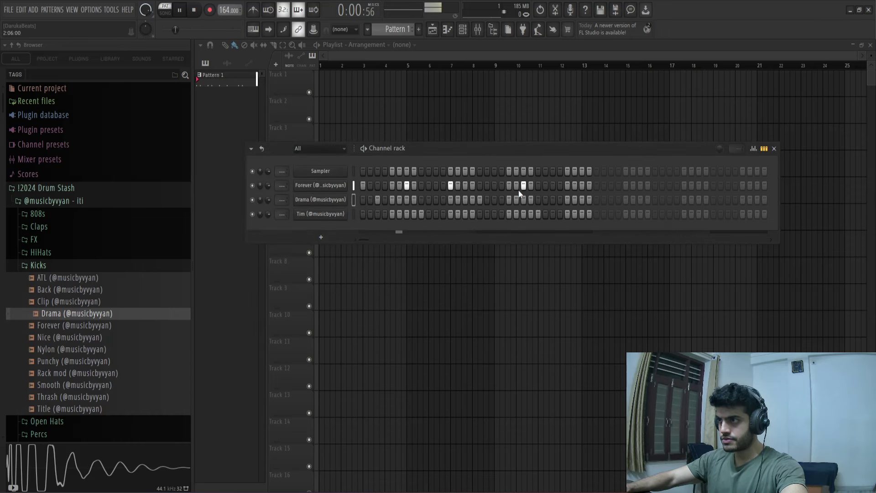
# - Audition different Drama kick placements around steps 17 to 19 and keep hits on steps 17 and 19
pyautogui.press('space')
pyautogui.press('space')
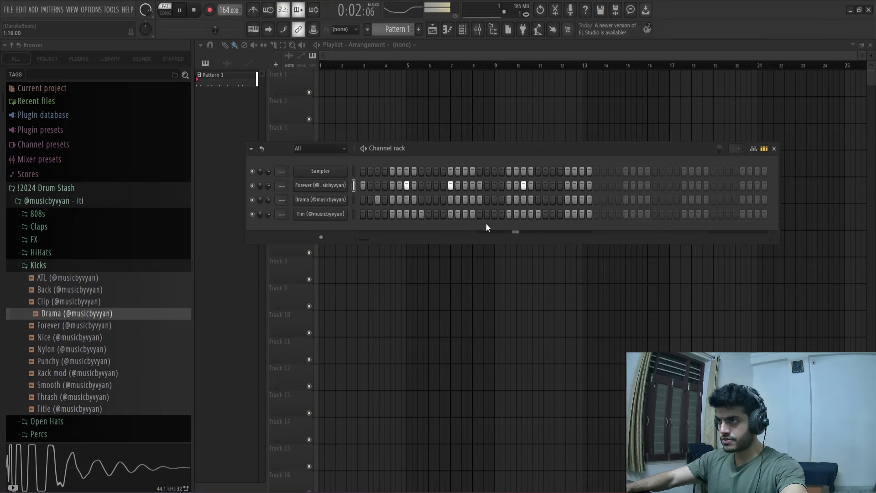
pyautogui.click(480, 199)
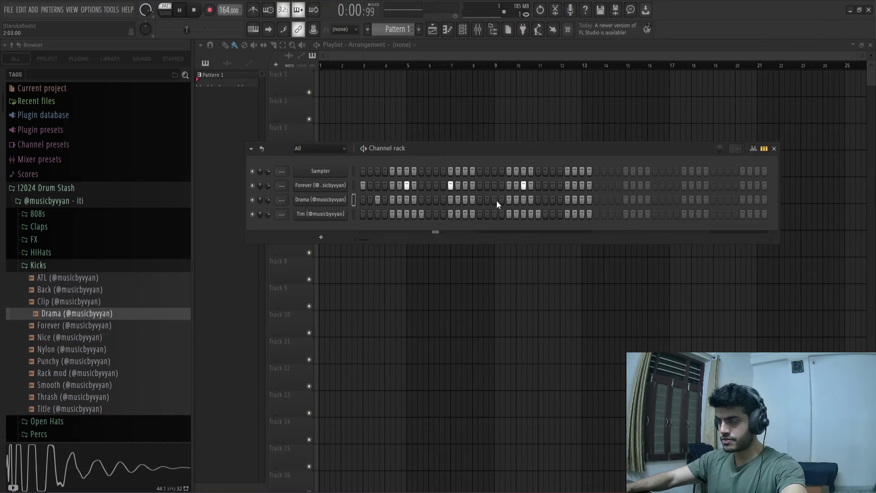
pyautogui.press('space')
pyautogui.click(486, 200)
pyautogui.press('space')
pyautogui.click(494, 200)
pyautogui.press('space')
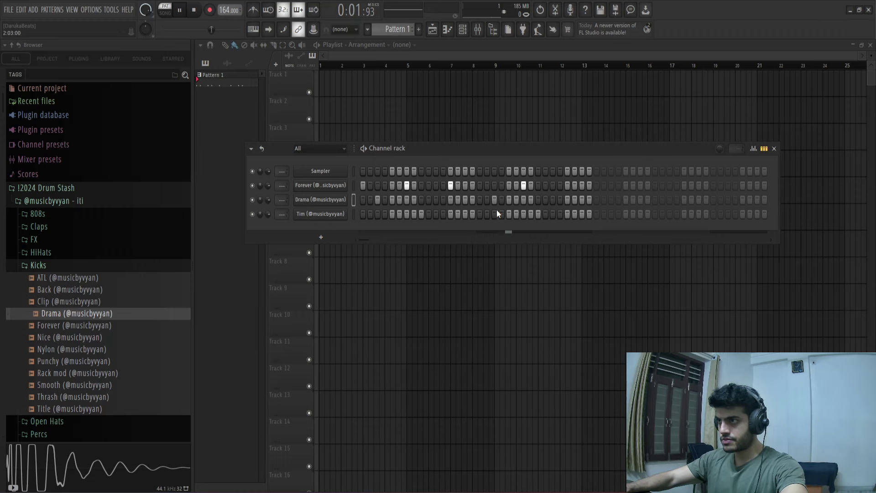
pyautogui.click(478, 199)
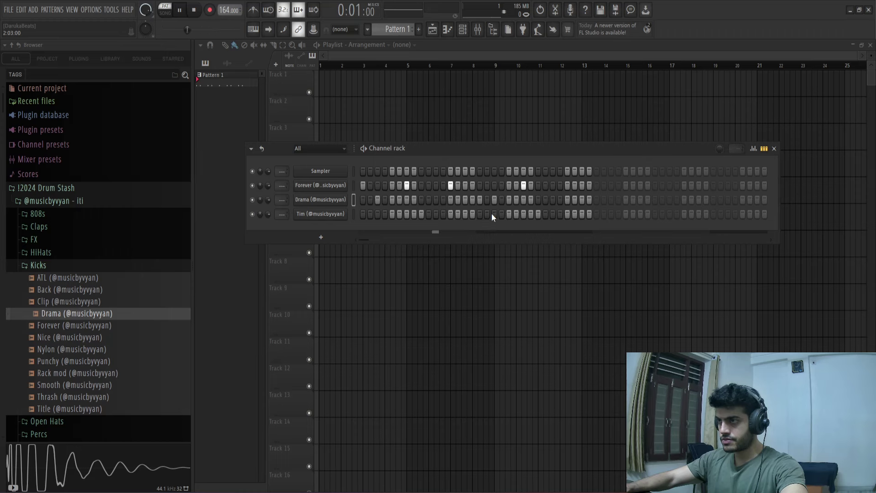
# - Remove the Drama kick hit on step 17, place a Forever kick hit there instead and play the pattern
pyautogui.press('space')
pyautogui.rightClick(479, 200)
pyautogui.click(481, 187)
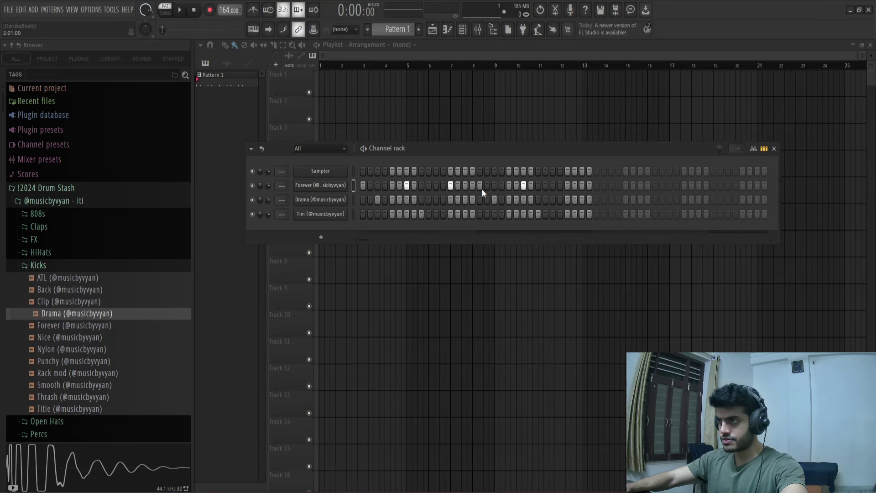
pyautogui.press('space')
# - In the Drama channel's piano roll, lower the second kick note's velocity to about the level of the first
pyautogui.rightClick(325, 201)
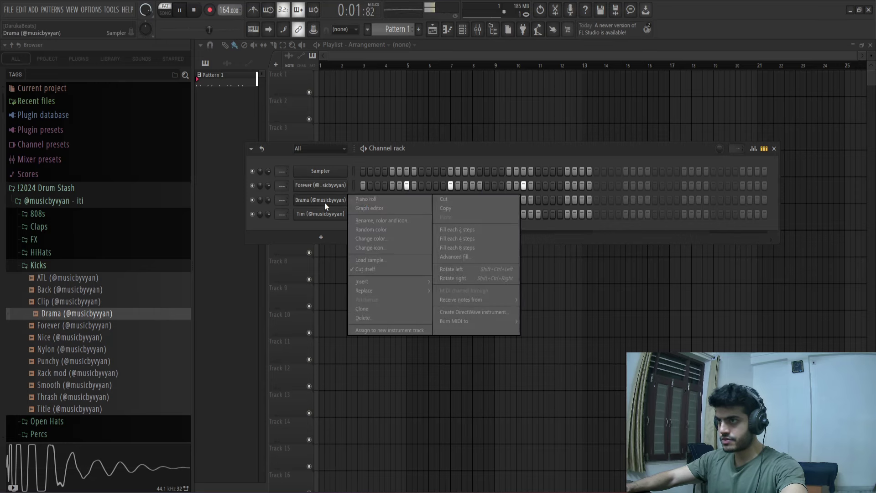
pyautogui.click(366, 199)
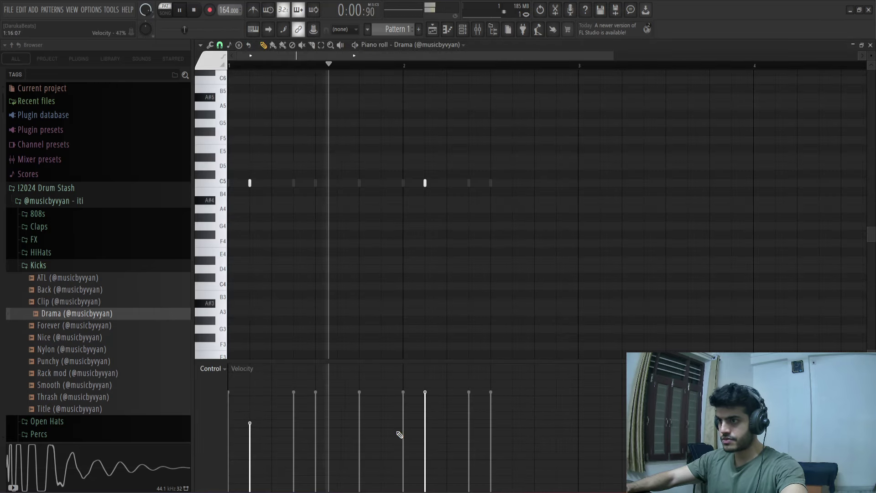
pyautogui.click(425, 423)
pyautogui.click(462, 29)
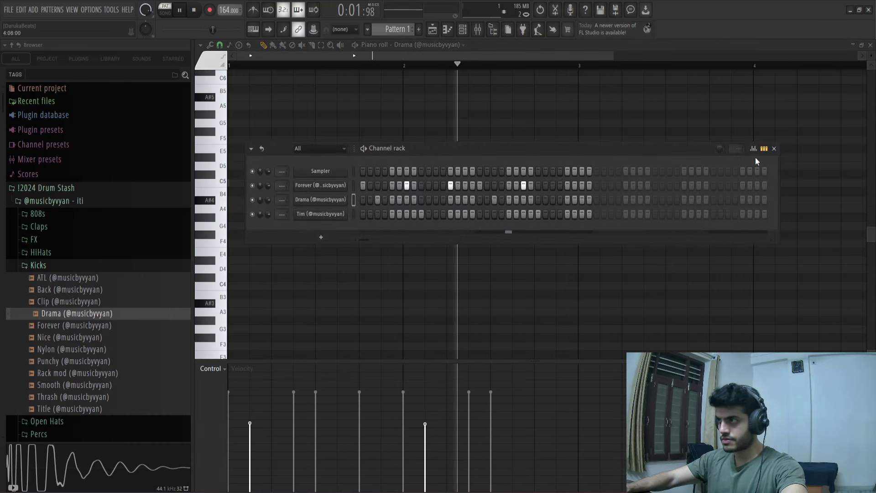
pyautogui.rightClick(532, 136)
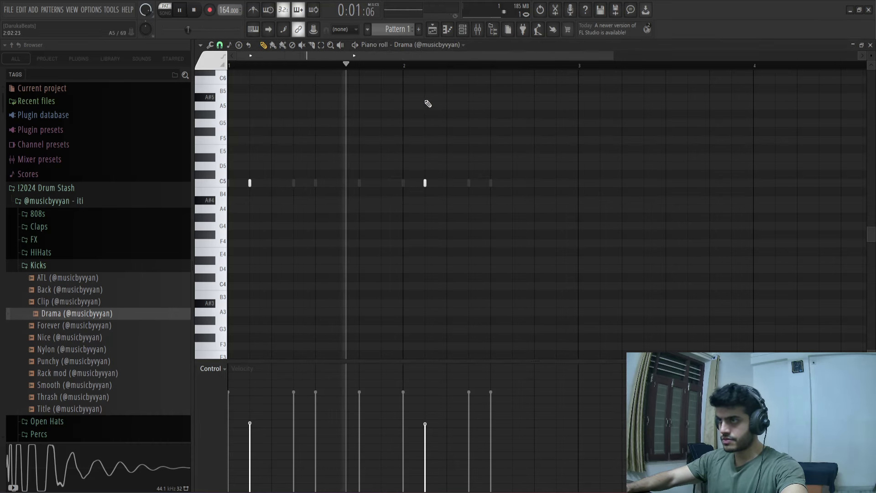
# - Switch the piano roll to the Forever channel and apply the Humanize Tool to its kick notes
pyautogui.click(388, 44)
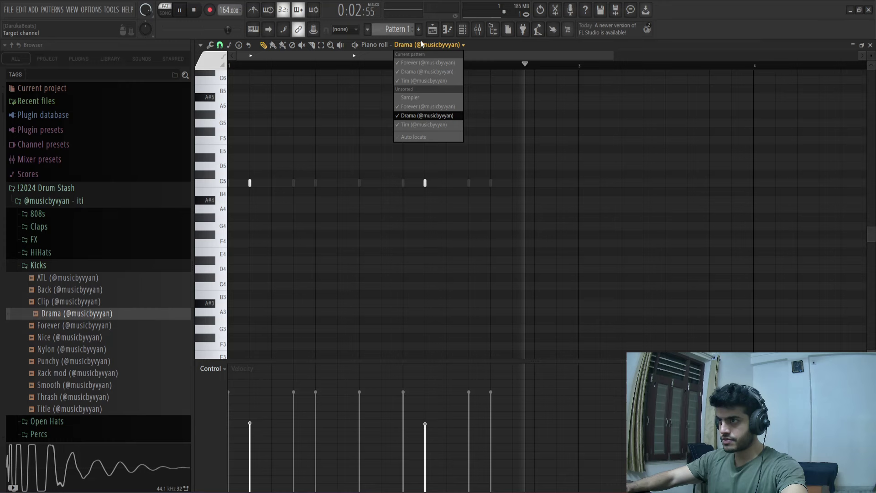
pyautogui.click(428, 106)
pyautogui.click(200, 45)
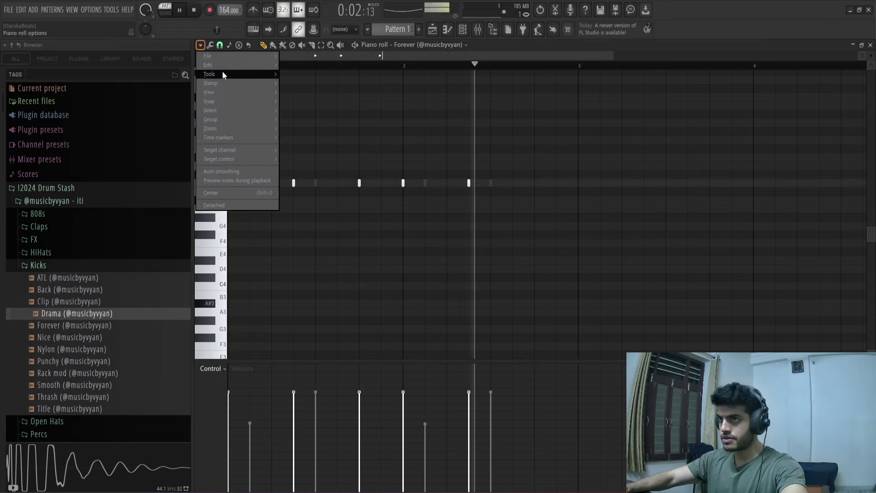
pyautogui.moveTo(223, 73)
pyautogui.click(407, 112)
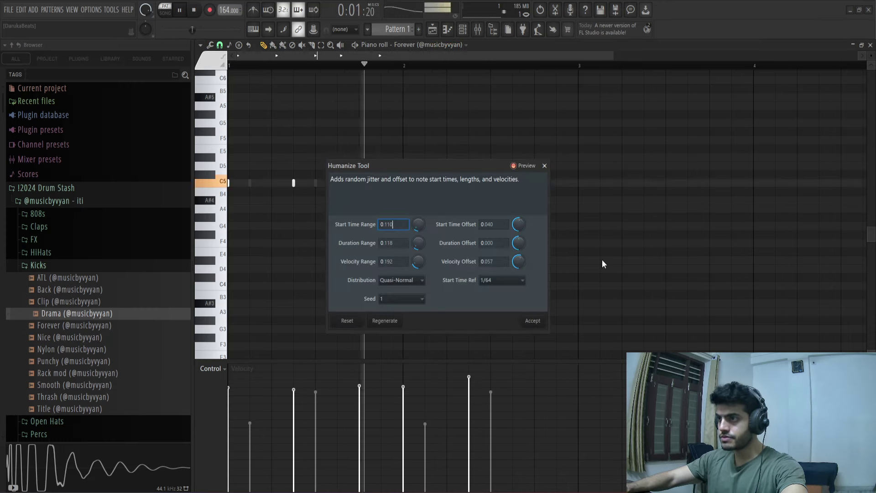
pyautogui.click(538, 321)
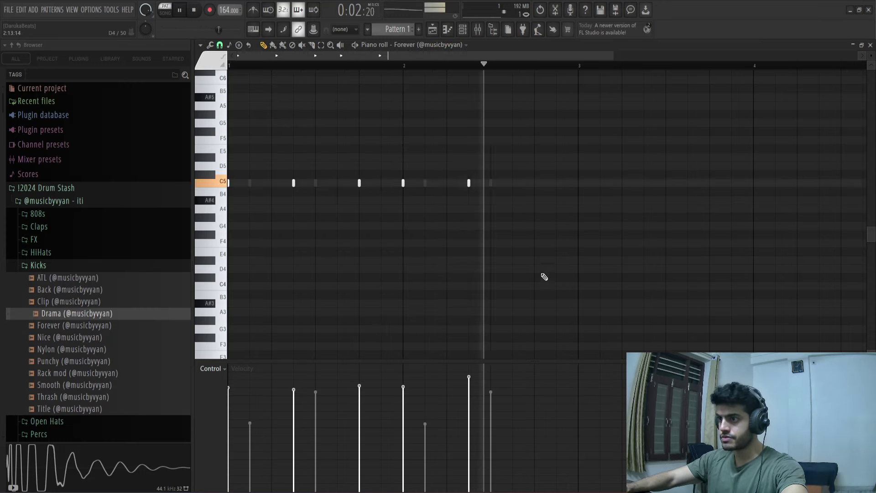
# - Return to the channel rack and adjust the main swing to about 3%
pyautogui.click(447, 30)
pyautogui.click(462, 29)
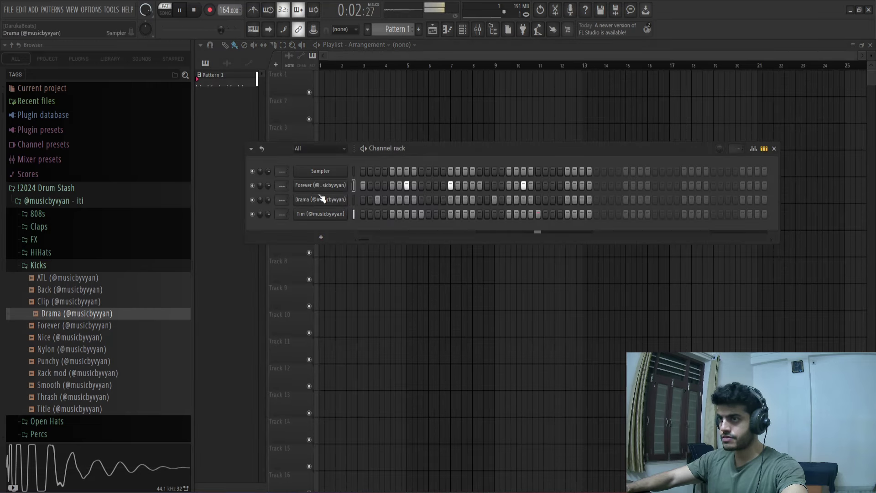
pyautogui.moveTo(721, 152); pyautogui.dragTo(721, 178)
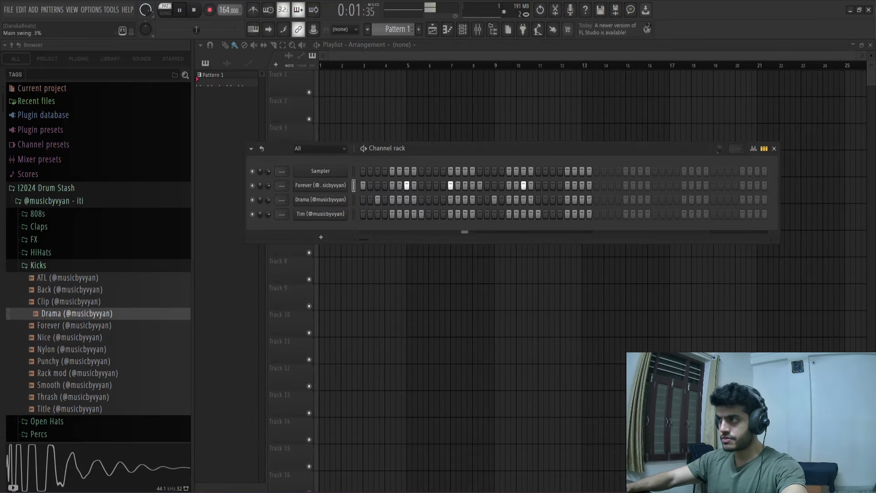
# - In the Tim channel's piano roll, shift both snare notes slightly later than the grid and deselect them
pyautogui.rightClick(329, 214)
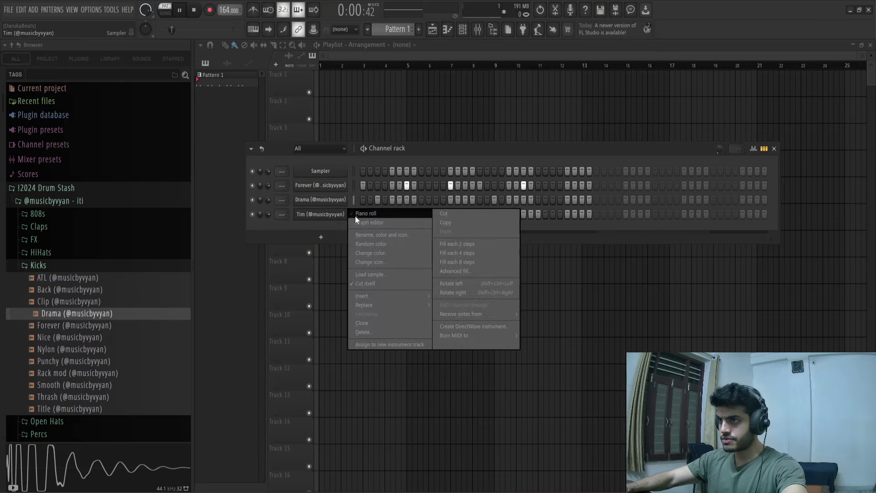
pyautogui.click(356, 213)
pyautogui.click(497, 183)
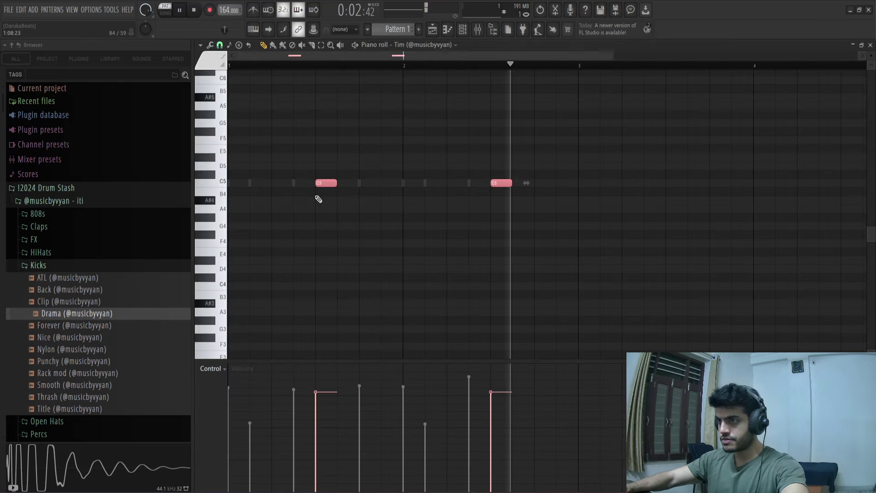
pyautogui.keyDown('shift'); pyautogui.scroll(2, 330, 184); pyautogui.keyUp('shift')
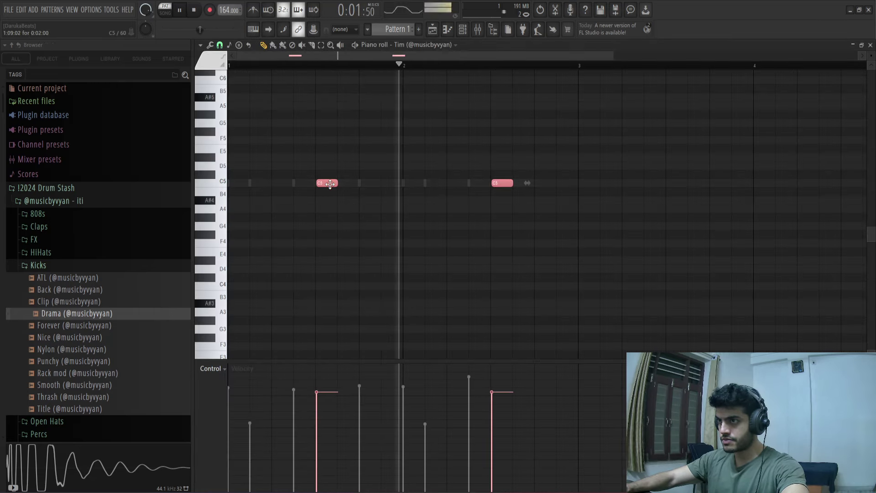
pyautogui.hotkey('ctrl', 'd')
pyautogui.click(464, 30)
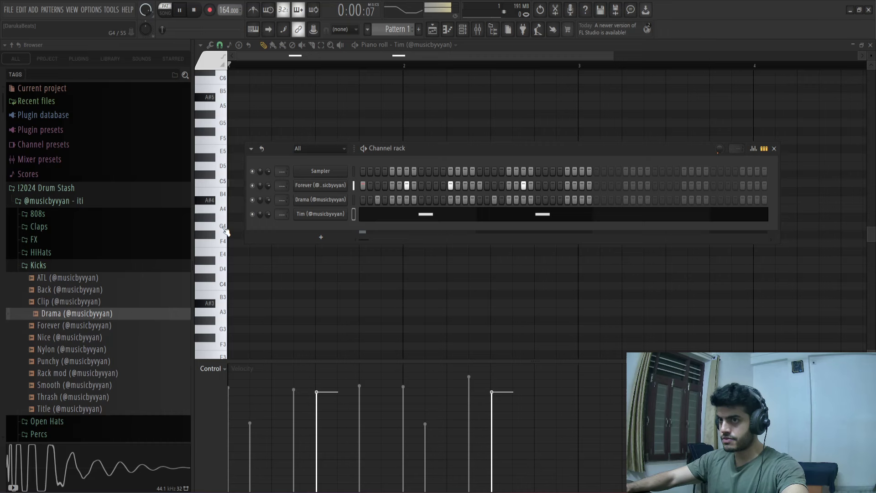
# - Load the Golf hi-hat sample into a new channel and set it to cut itself
pyautogui.click(118, 267)
pyautogui.click(41, 252)
pyautogui.press('space')
pyautogui.click(71, 324)
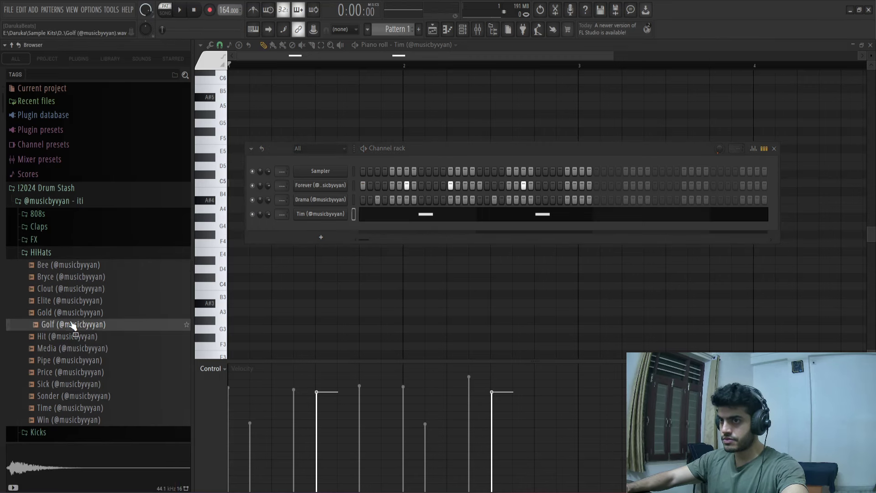
pyautogui.moveTo(72, 324); pyautogui.dragTo(191, 297)
pyautogui.moveTo(325, 225); pyautogui.dragTo(330, 228)
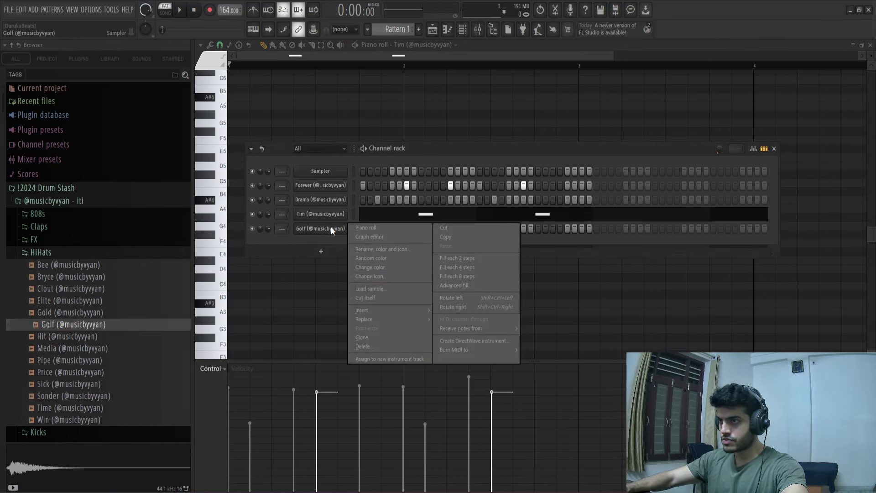
pyautogui.click(355, 296)
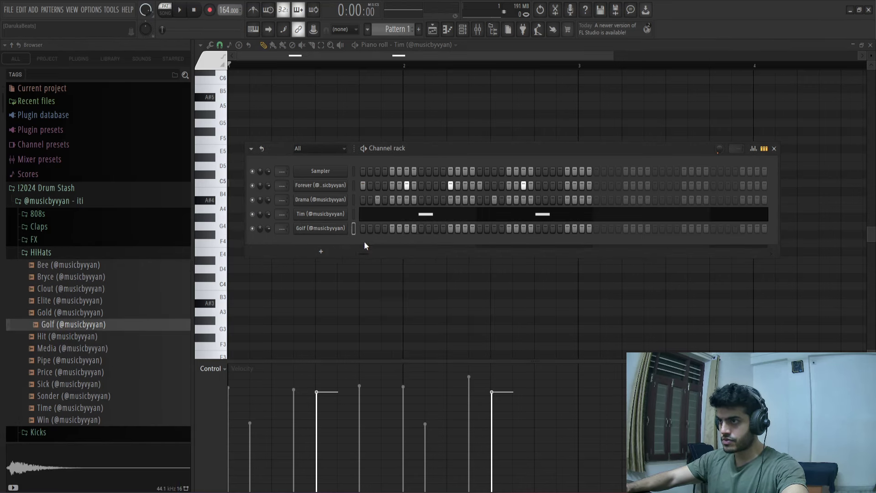
# - Place Golf hi-hat hits on steps 1, 3, 5, 7 and 21 while playing the pattern
pyautogui.click(407, 228)
pyautogui.press('space')
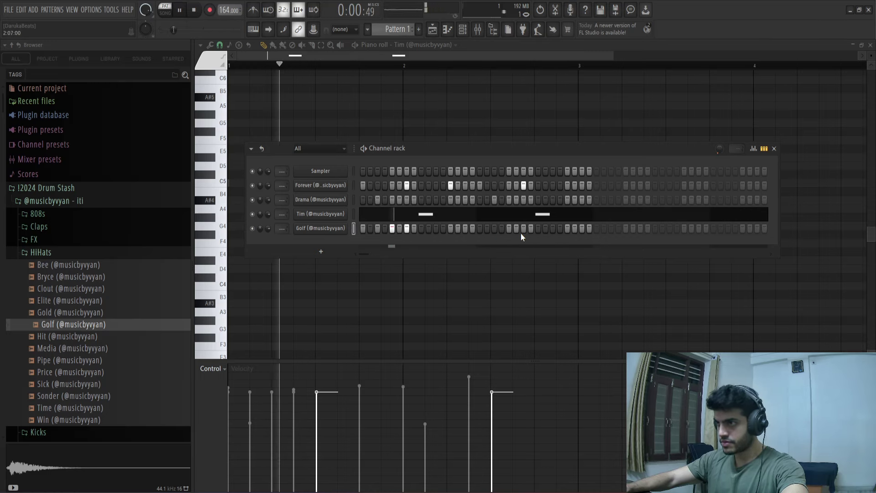
pyautogui.click(509, 229)
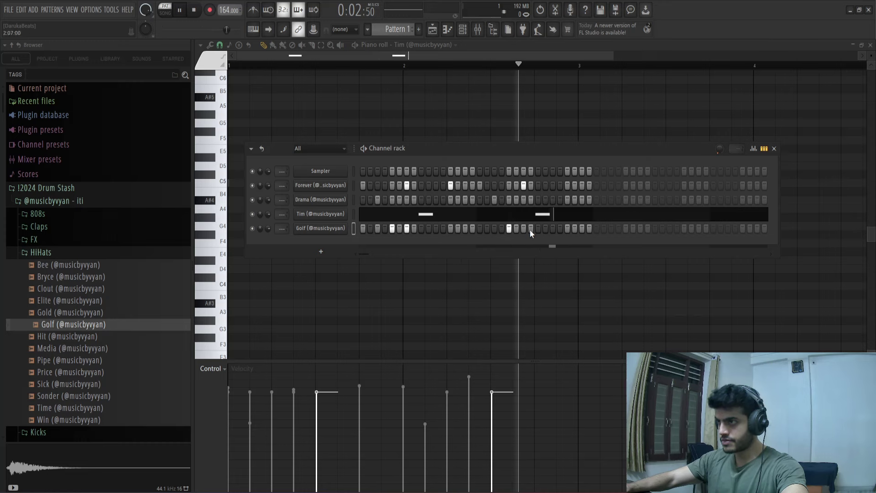
# - Audition the Cowbell, Guiro, Bop, Rim, Shaker and Short samples from the kit's Percs folder
pyautogui.click(80, 252)
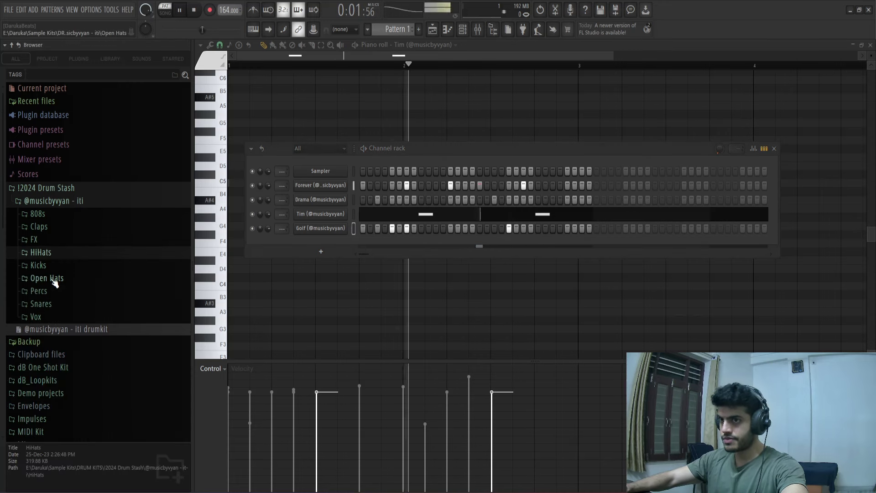
pyautogui.click(45, 290)
pyautogui.press('space')
pyautogui.click(57, 327)
pyautogui.click(59, 339)
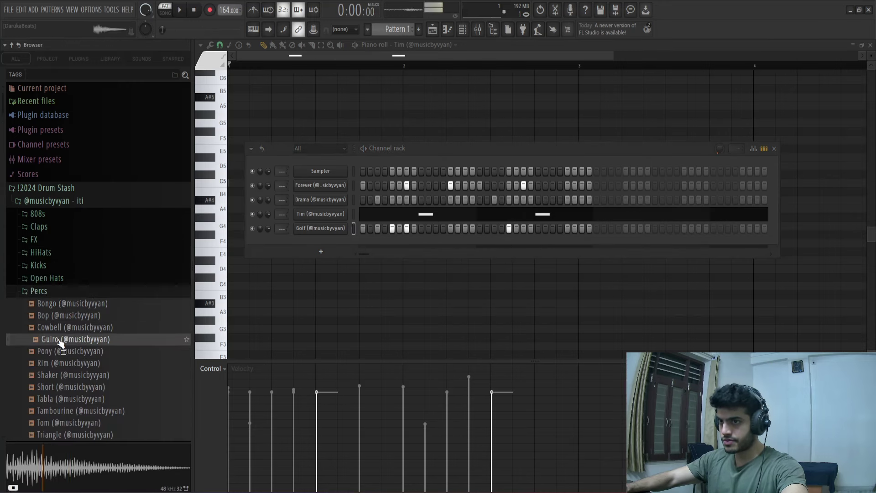
pyautogui.click(62, 316)
pyautogui.click(60, 364)
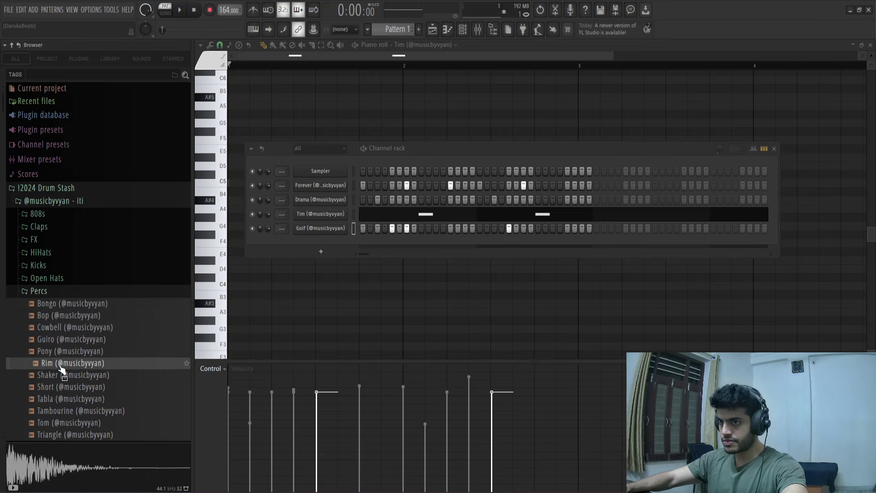
pyautogui.click(61, 375)
pyautogui.click(64, 387)
# - Load the Shaker sample into a new self-cutting channel and use it for the step 21 hit instead of Golf
pyautogui.moveTo(63, 375); pyautogui.dragTo(313, 242)
pyautogui.rightClick(314, 240)
pyautogui.click(381, 311)
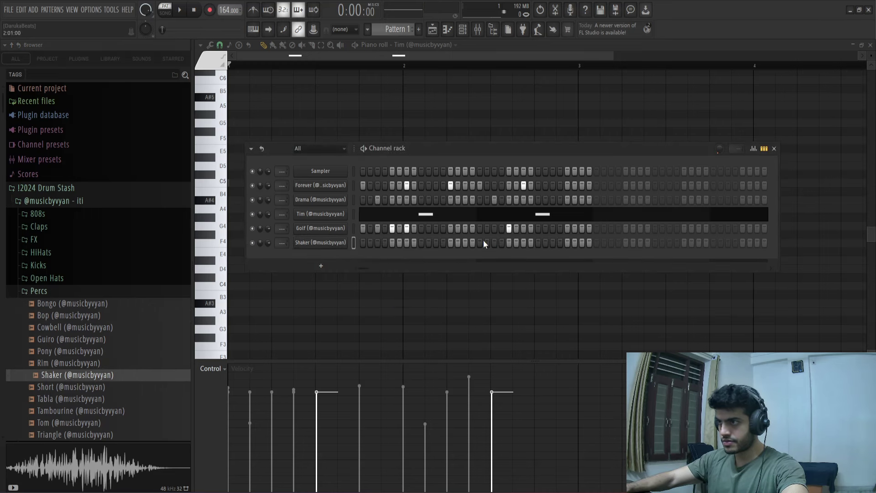
pyautogui.press('space')
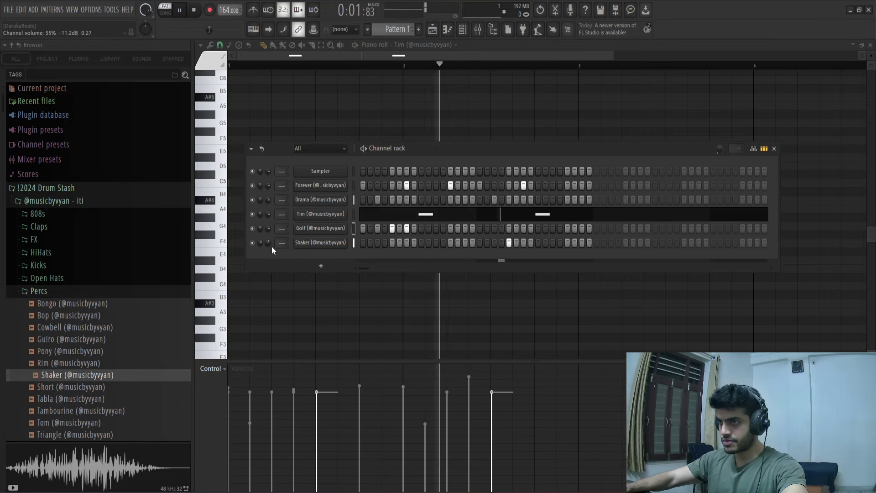
# - Add a short fade-out to the Shaker sample in its channel settings
pyautogui.click(321, 242)
pyautogui.moveTo(485, 305); pyautogui.dragTo(484, 297)
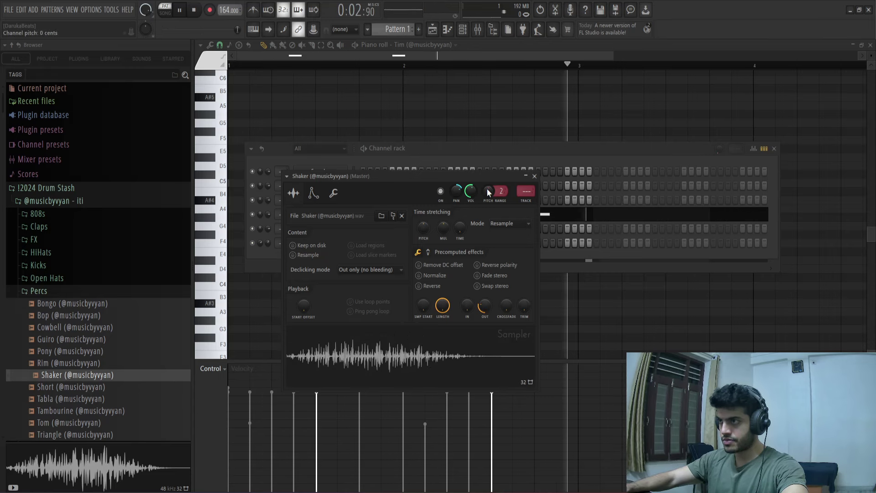
pyautogui.click(534, 177)
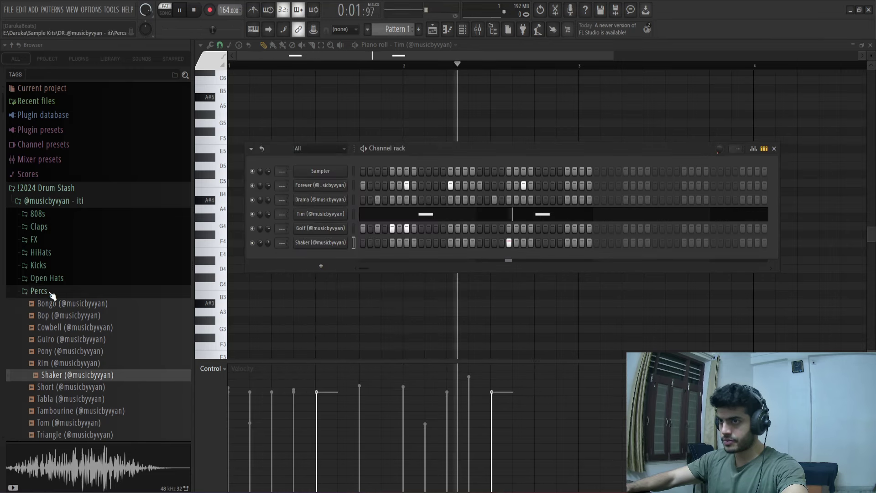
# - Collapse the drum kit folders in the browser and add an Xpand!2 instrument channel
pyautogui.click(78, 289)
pyautogui.click(69, 201)
pyautogui.click(73, 188)
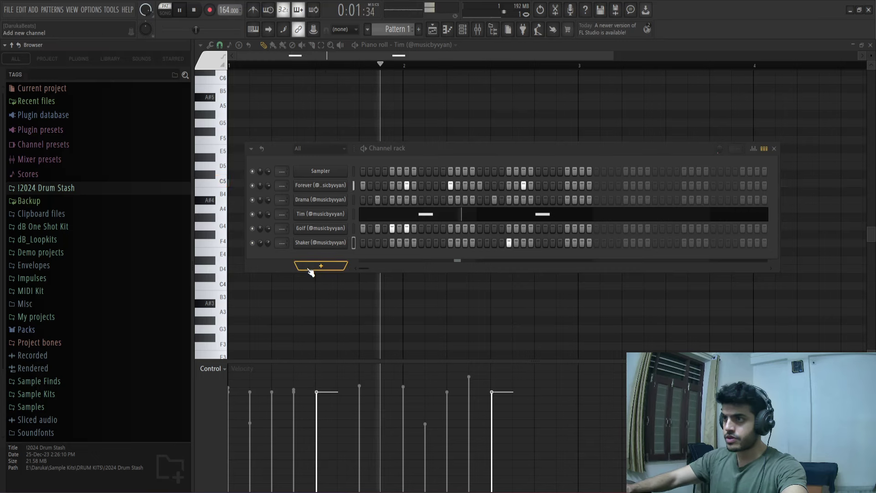
pyautogui.click(309, 269)
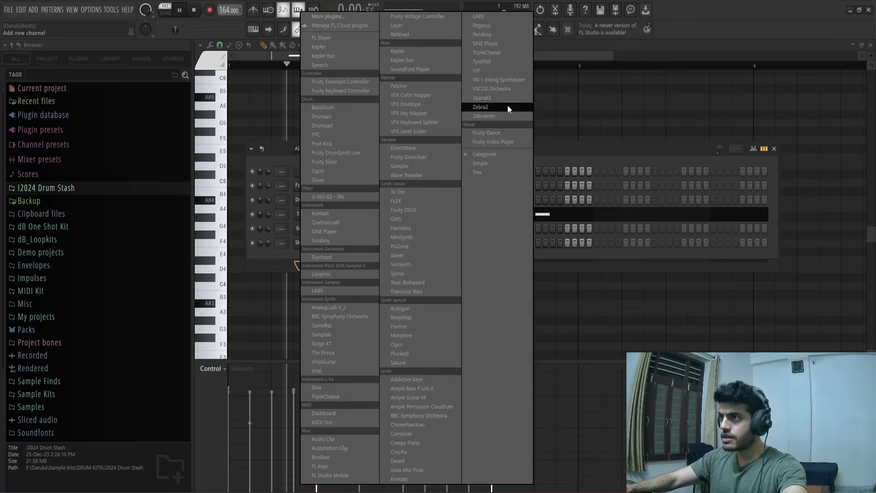
pyautogui.click(496, 98)
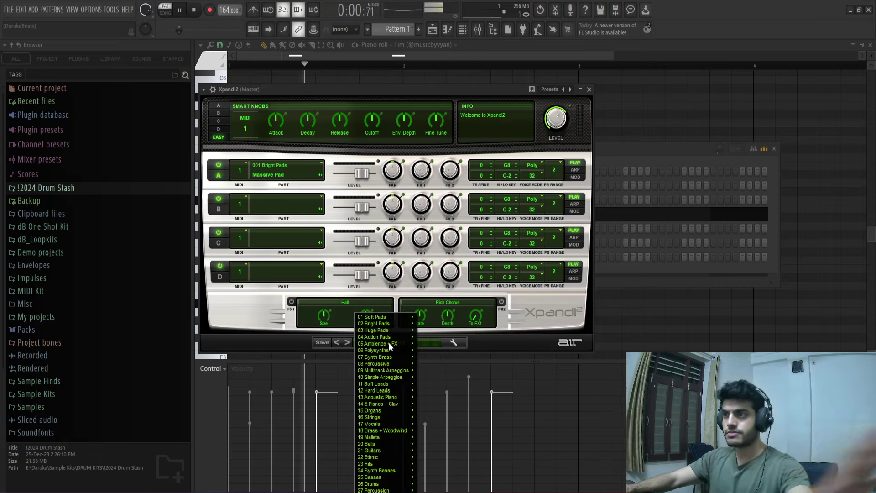
# - Try the 22 Hard Trumpet preset from Xpand!2's Brass + Woodwind category
pyautogui.moveTo(382, 346)
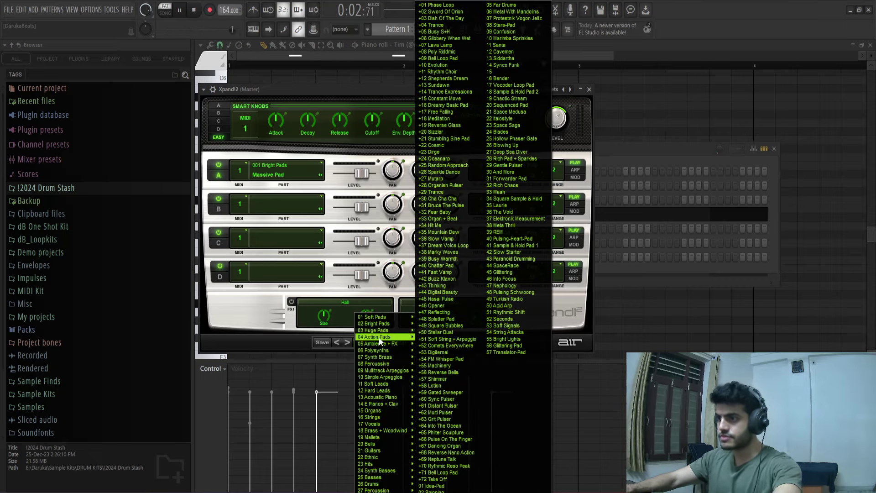
pyautogui.moveTo(380, 433)
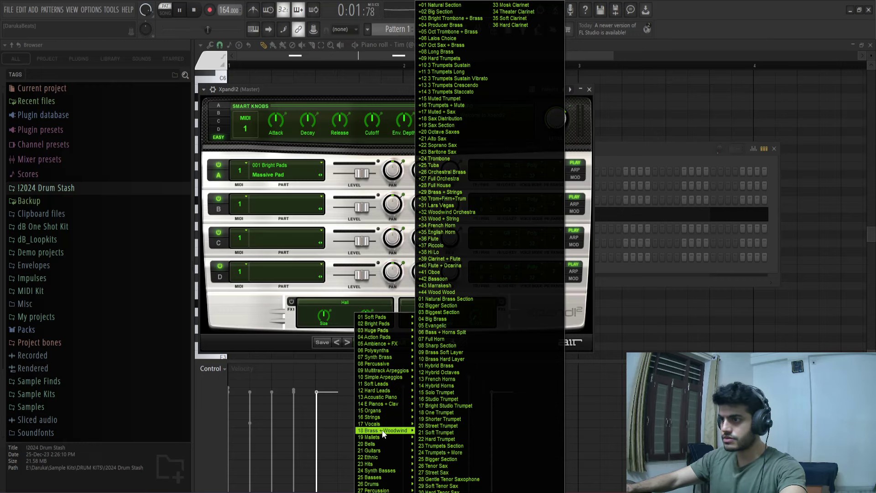
pyautogui.click(433, 433)
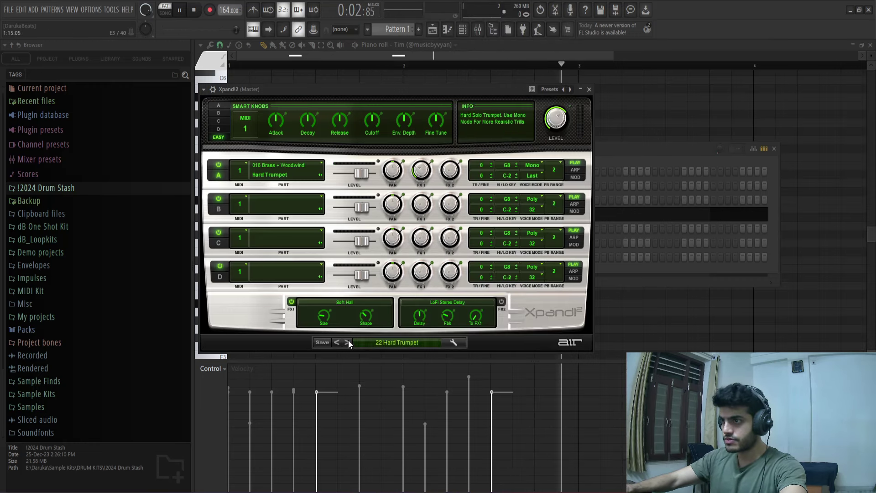
# - Load the +11 3 Trumpets Long preset from the Brass + Woodwind category
pyautogui.click(360, 343)
pyautogui.moveTo(389, 431)
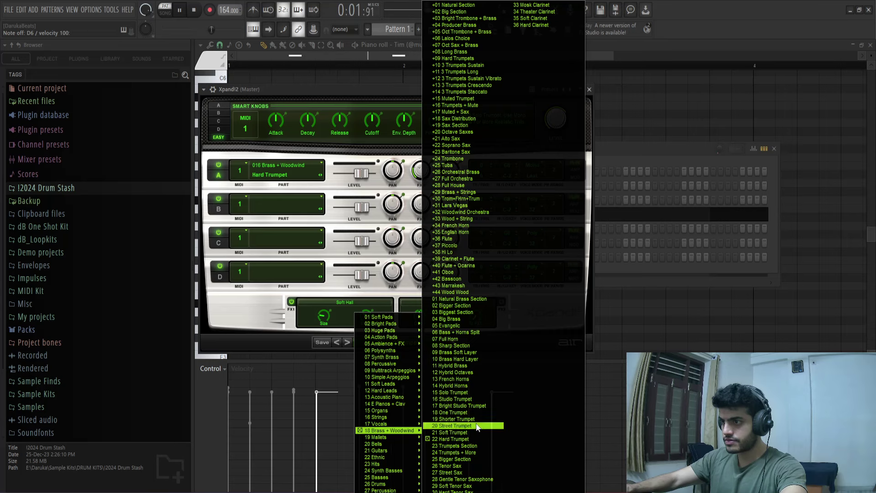
pyautogui.click(462, 71)
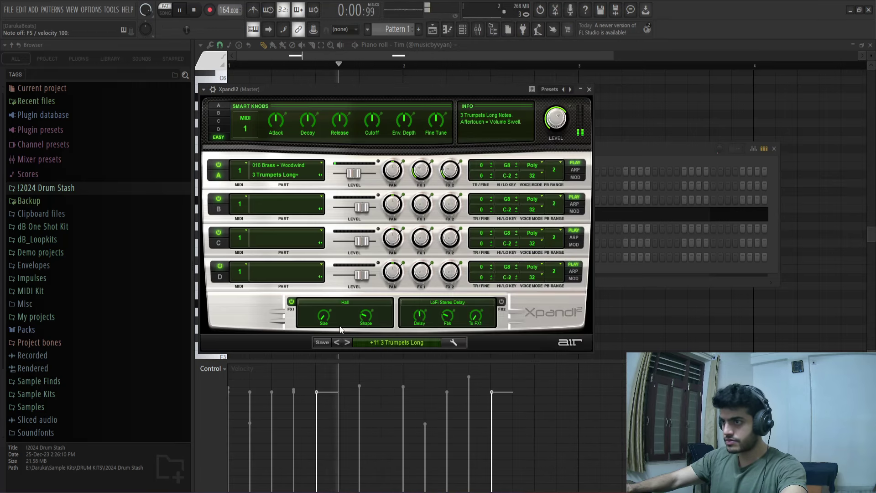
# - Audition the neighbouring trumpet presets, from +12 3 Trumpets Sustain Vibrato back to +09 Hard Trumpets
pyautogui.click(346, 341)
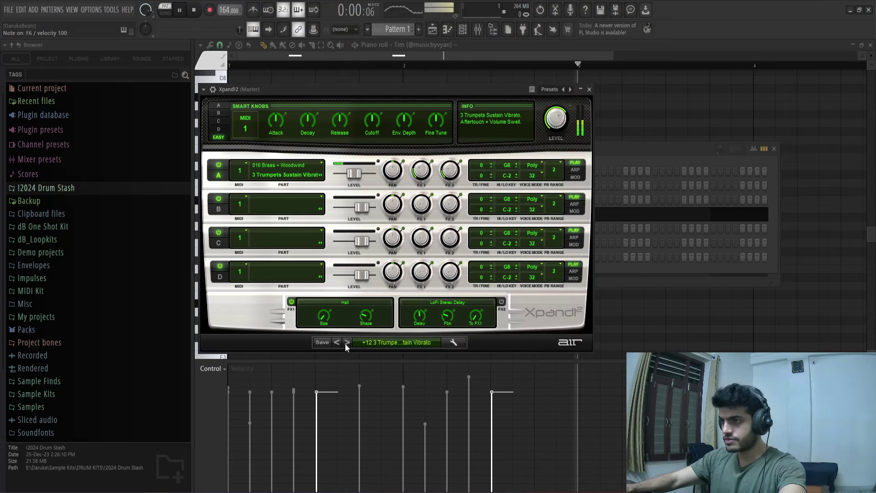
pyautogui.click(337, 341)
pyautogui.click(337, 342)
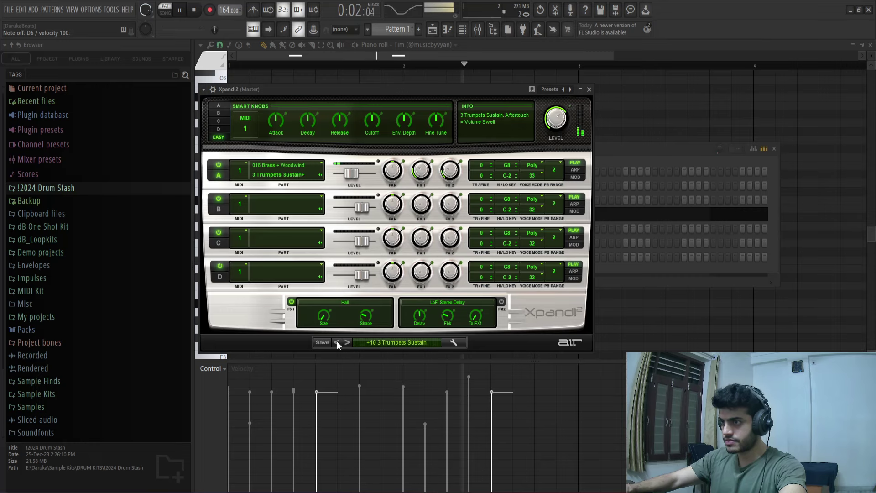
pyautogui.click(337, 341)
# - Try the 26 Tenor Sax preset from the Brass + Woodwind category
pyautogui.click(389, 343)
pyautogui.moveTo(382, 353)
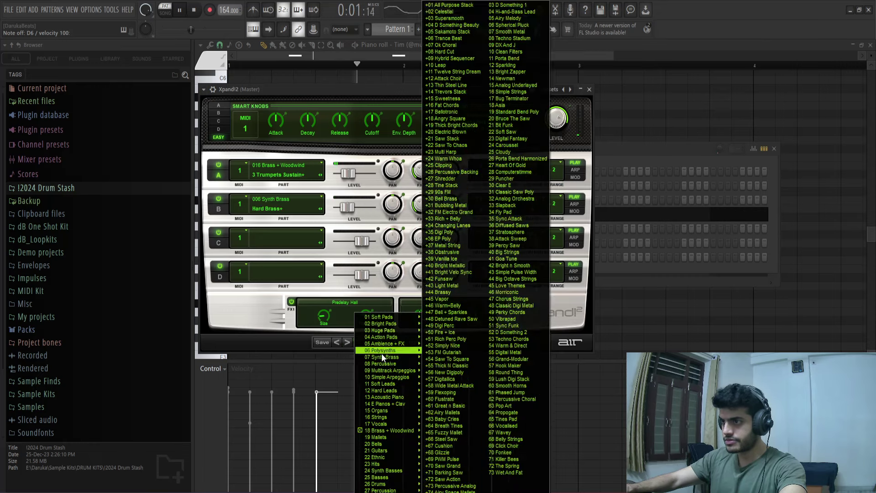
pyautogui.moveTo(410, 431)
pyautogui.click(457, 466)
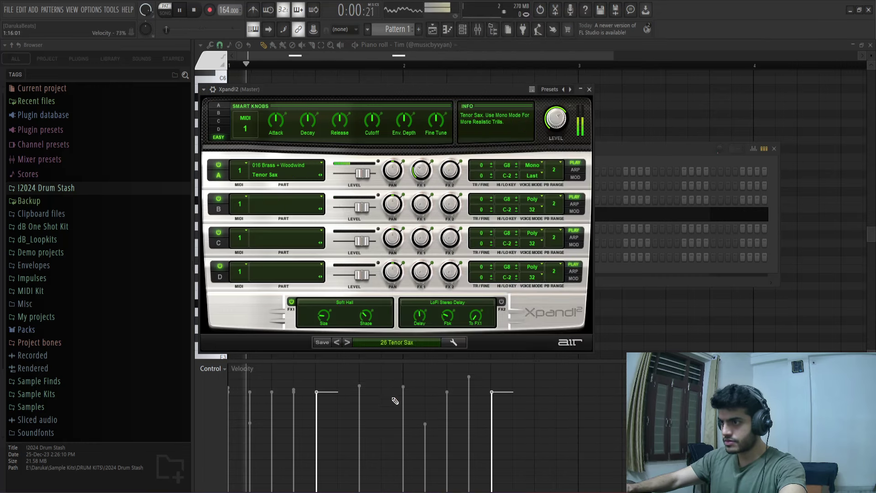
# - Load the +02 Big Section preset from Brass + Woodwind and step forward to +04 Producer Brass
pyautogui.click(385, 343)
pyautogui.moveTo(392, 431)
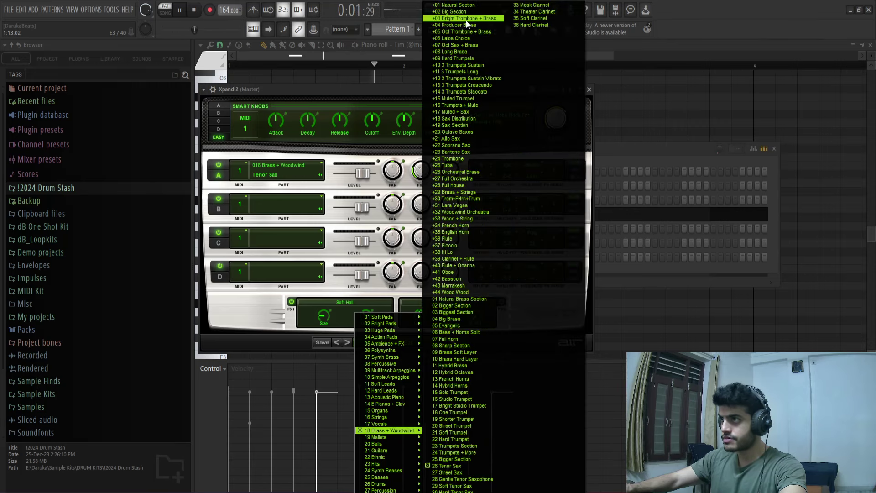
pyautogui.click(445, 15)
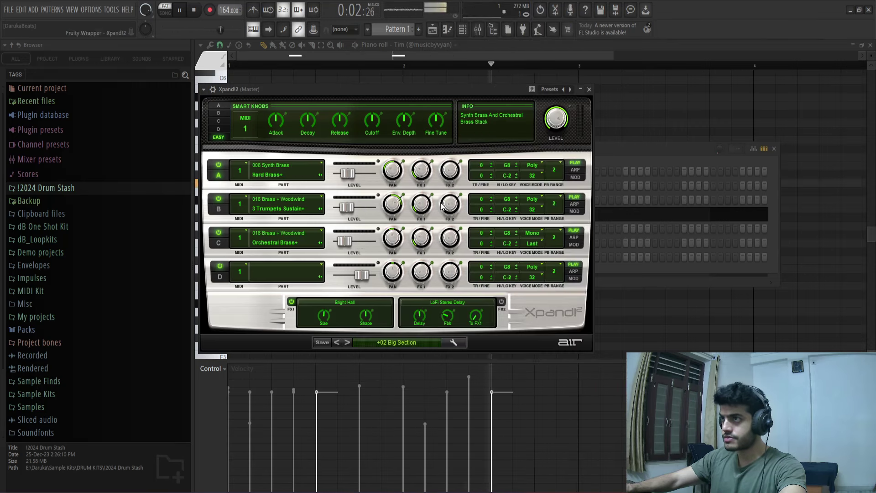
pyautogui.click(349, 340)
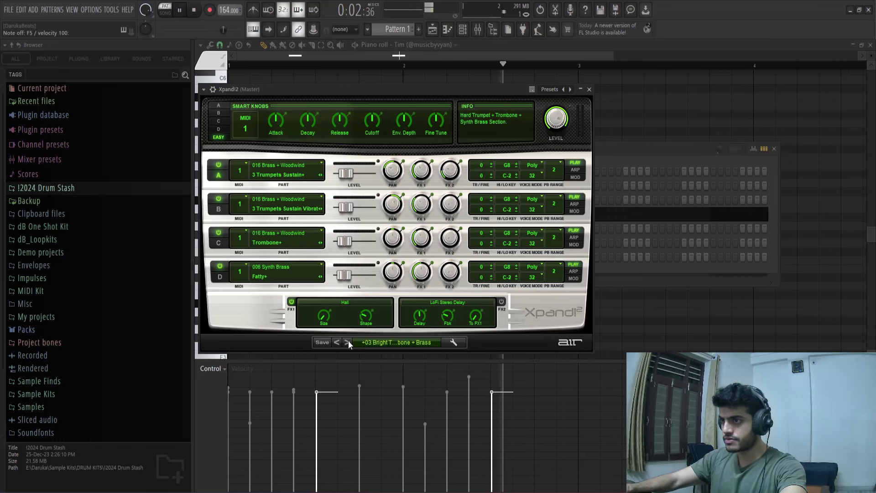
pyautogui.click(348, 341)
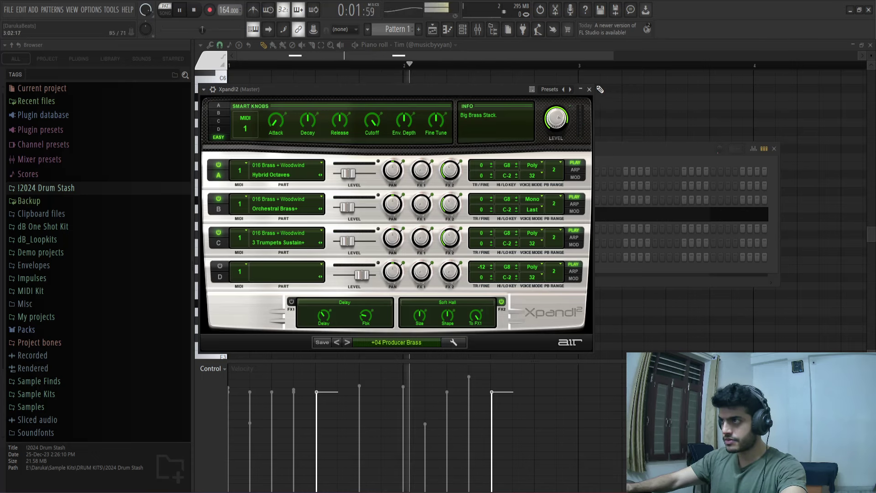
# - Open the Xpand!2 channel's piano roll and place a half-bar note on A#3 at the start of bar 1
pyautogui.click(589, 90)
pyautogui.rightClick(335, 260)
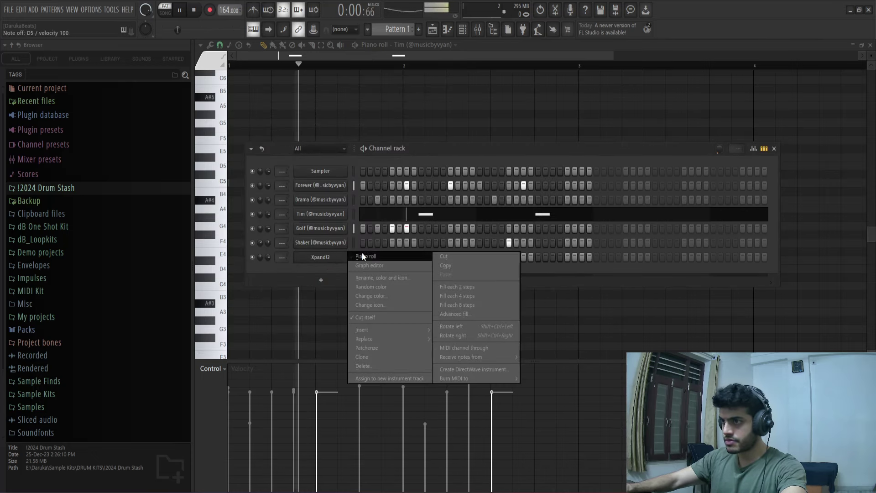
pyautogui.click(349, 267)
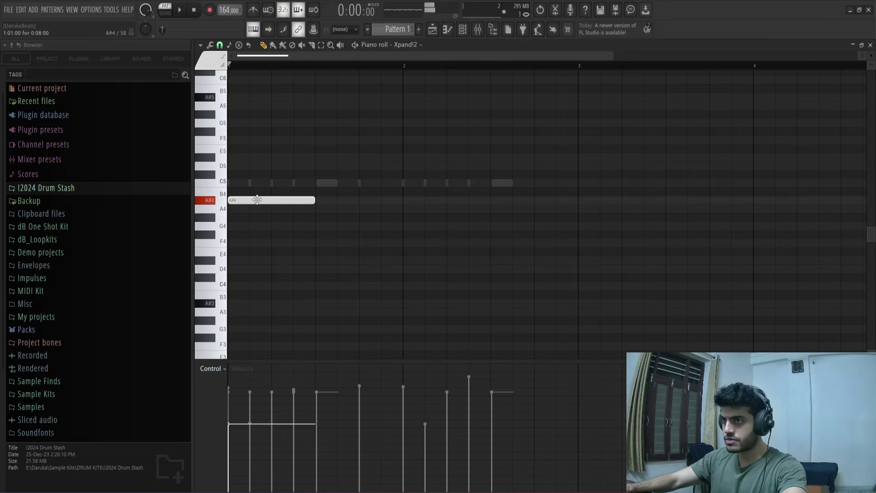
pyautogui.press('space')
pyautogui.moveTo(298, 201); pyautogui.dragTo(298, 244)
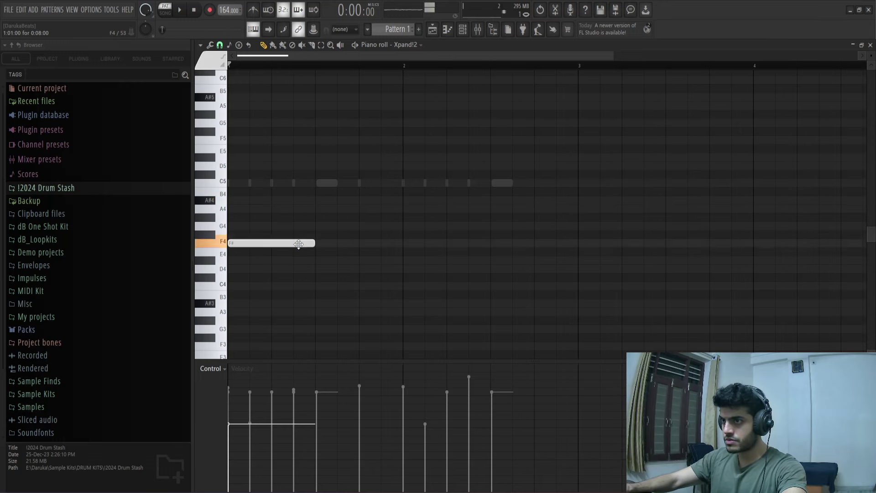
pyautogui.moveTo(286, 289); pyautogui.dragTo(282, 304)
pyautogui.press('space')
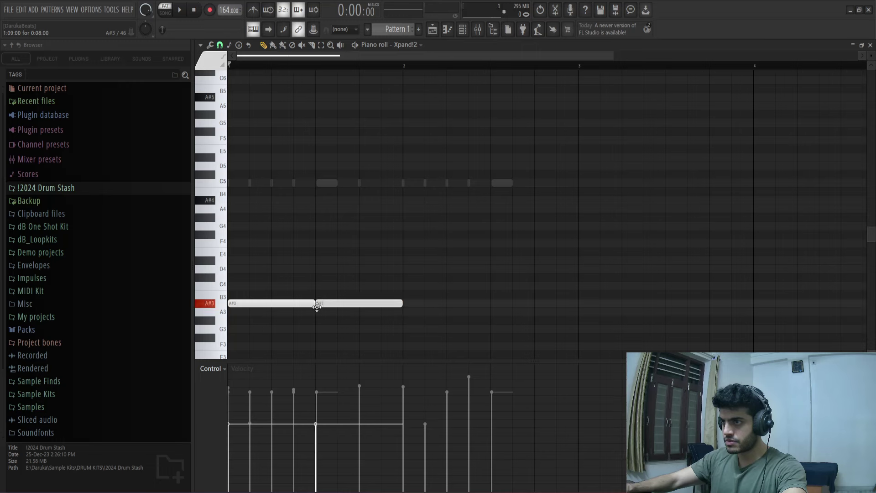
# - Try an extra A3 note and B3 as the opening pitch, and return the opening note to A#3
pyautogui.moveTo(316, 304); pyautogui.dragTo(317, 318)
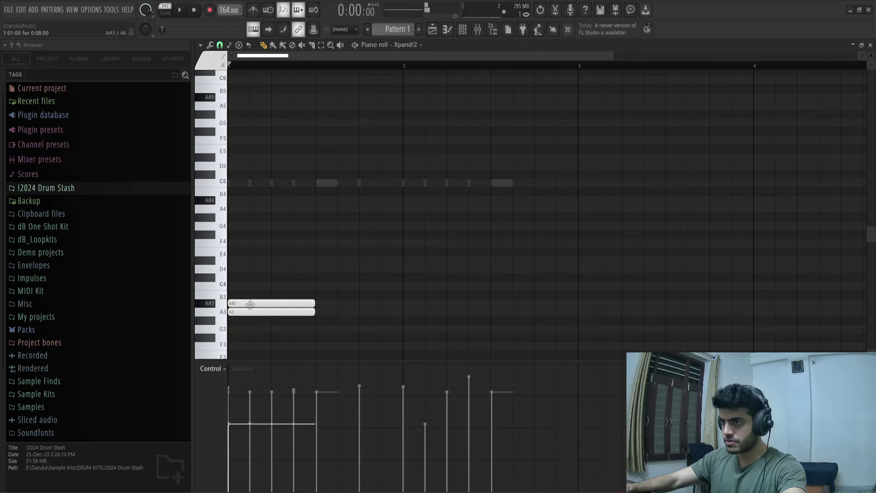
pyautogui.moveTo(250, 305); pyautogui.dragTo(277, 297)
pyautogui.doubleClick(277, 297)
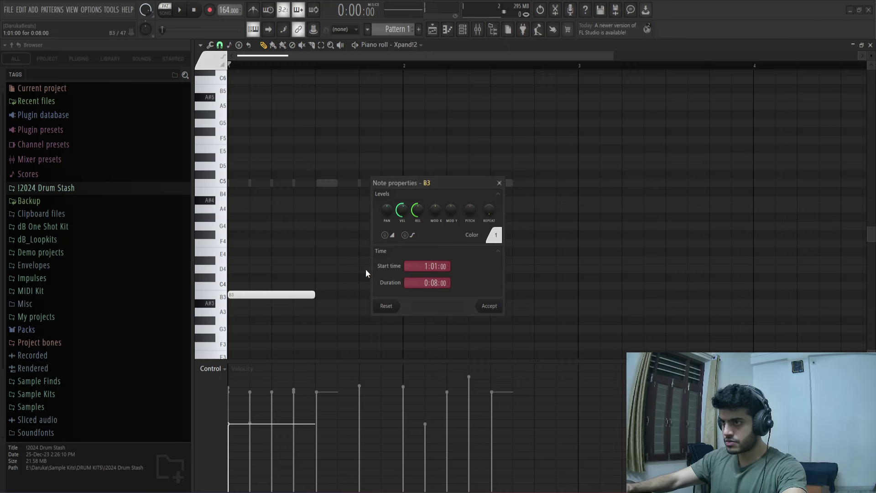
pyautogui.click(499, 182)
pyautogui.moveTo(279, 296); pyautogui.dragTo(272, 305)
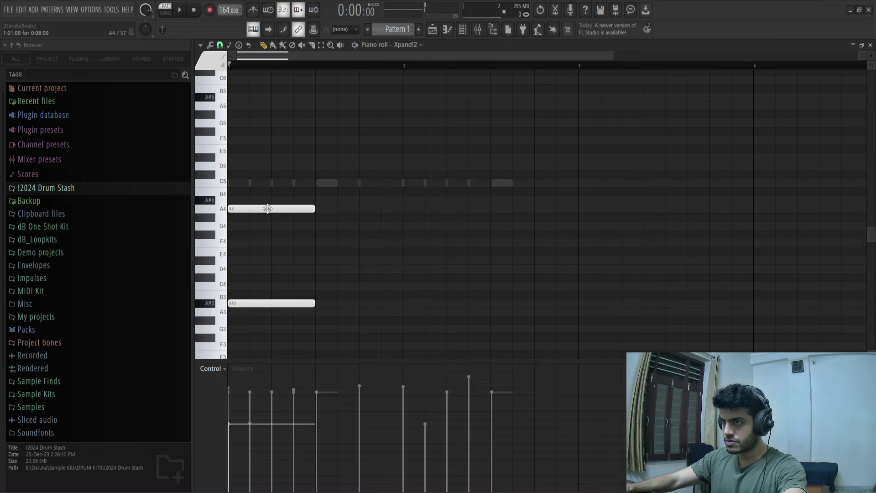
# - Put the upper opening note on A#4 as an octave and extend both A# notes to a full bar
pyautogui.moveTo(267, 209); pyautogui.dragTo(252, 200)
pyautogui.press('space')
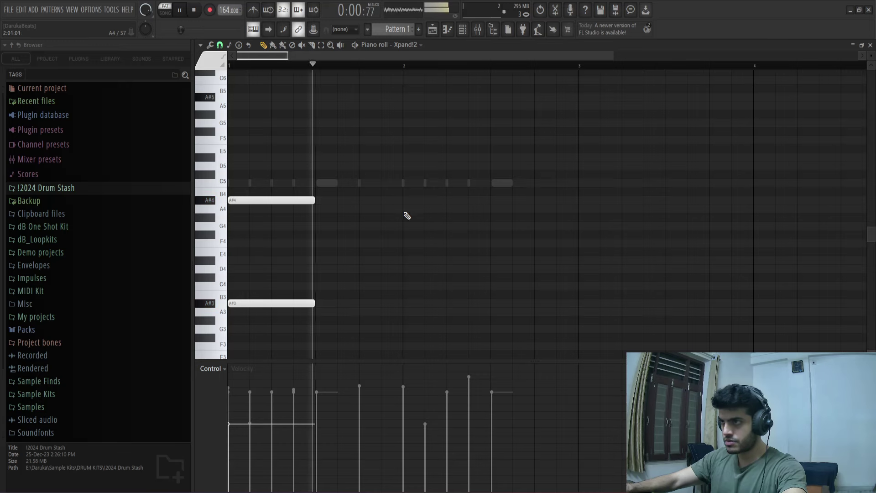
pyautogui.scroll(-2, 319, 290)
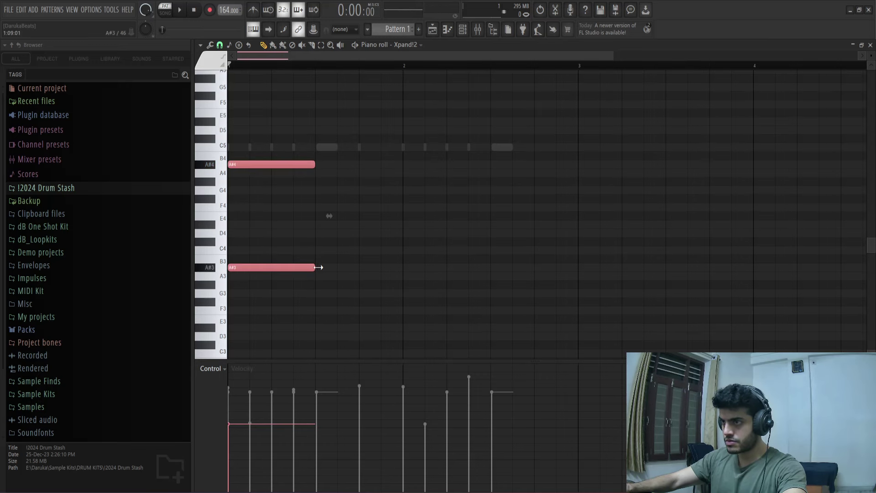
pyautogui.click(426, 195)
pyautogui.press('space')
# - Try one-bar notes on A4 and A3 in bar 2 and delete them
pyautogui.click(404, 173)
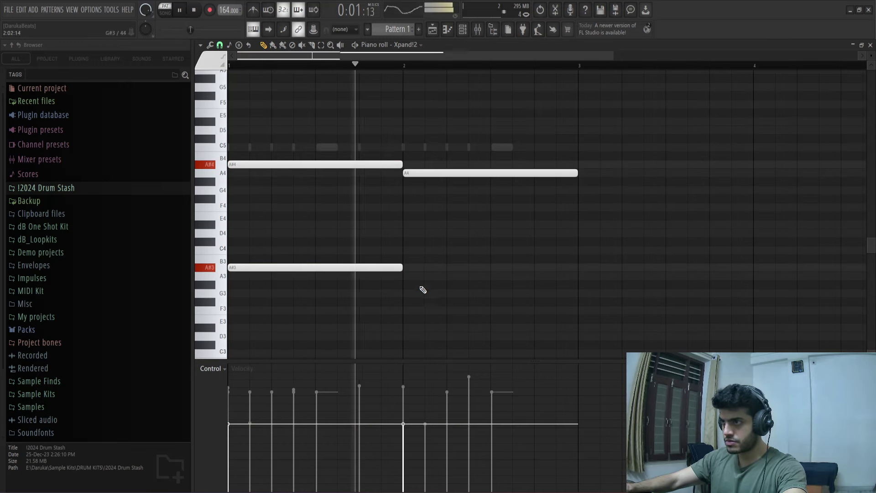
pyautogui.click(418, 276)
pyautogui.press('space')
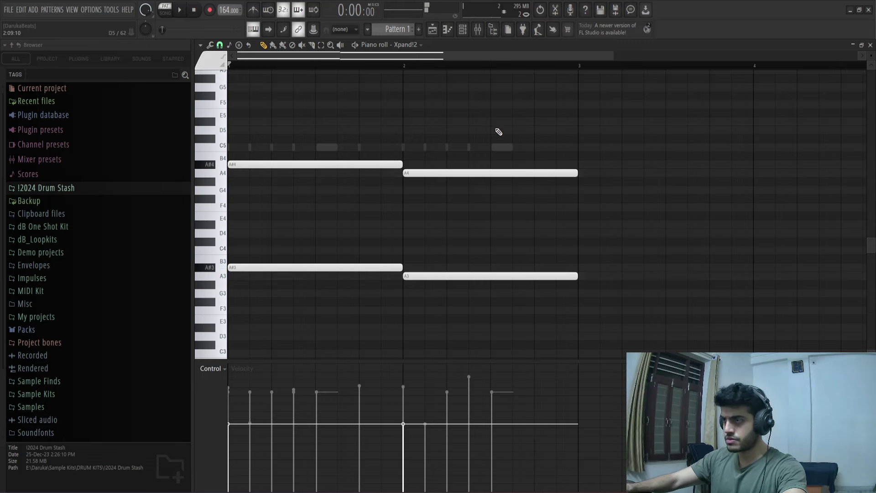
pyautogui.rightClick(494, 173)
pyautogui.rightClick(483, 276)
# - Shorten both A# notes in bar 1 to 12 steps and play the pattern
pyautogui.press('space')
pyautogui.hotkey('ctrl', 'a')
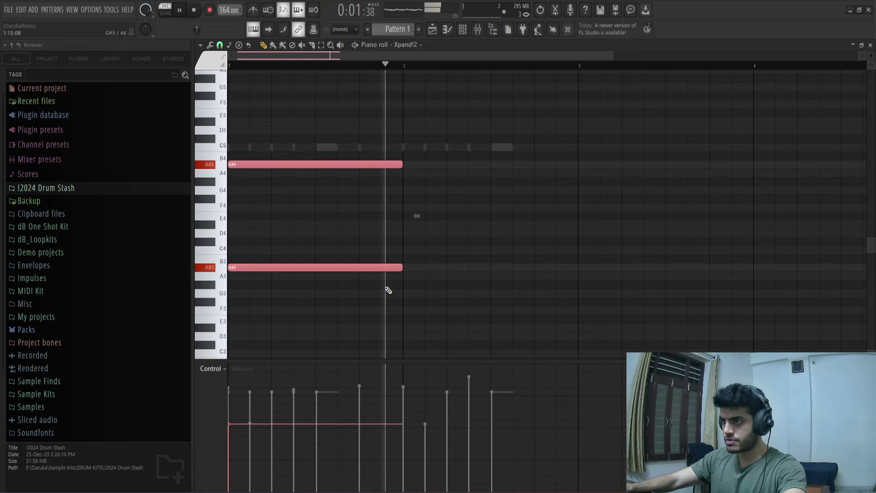
pyautogui.press('space')
pyautogui.click(364, 272)
pyautogui.press('space')
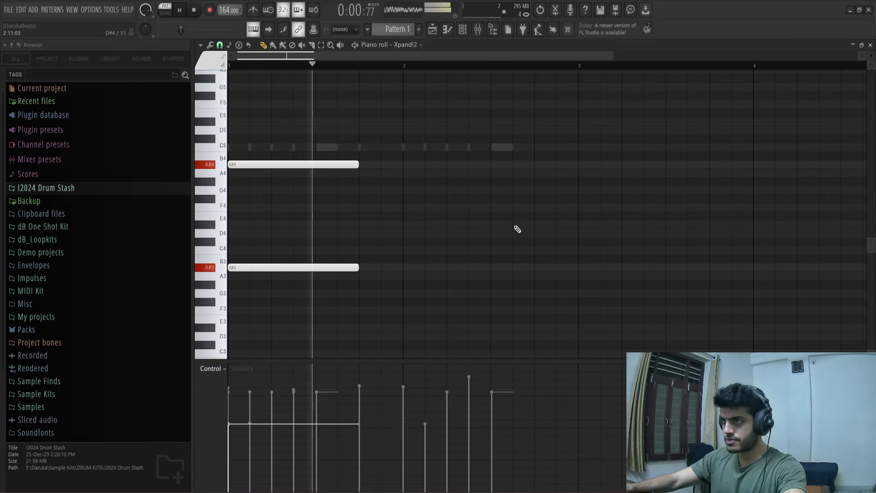
# - Add four-step notes on A4 and A3 over the last beat of bar 2
pyautogui.click(538, 173)
pyautogui.moveTo(664, 173); pyautogui.dragTo(577, 173)
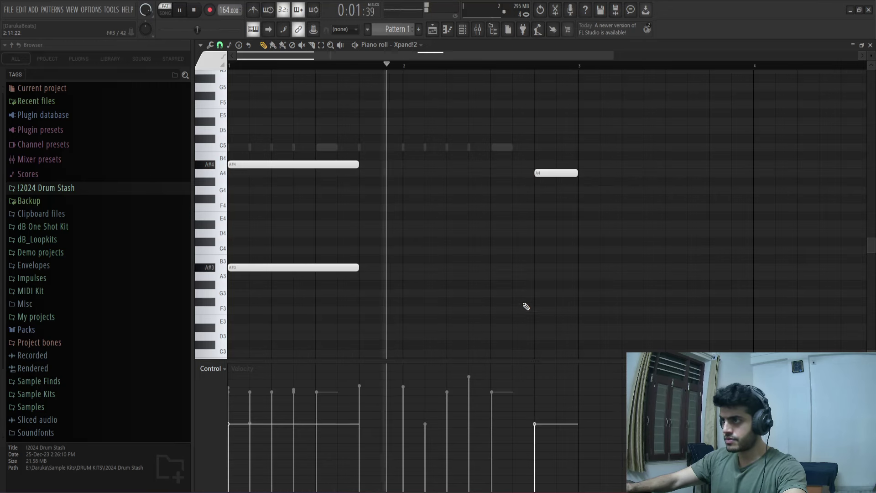
pyautogui.click(539, 268)
pyautogui.moveTo(544, 278); pyautogui.dragTo(540, 280)
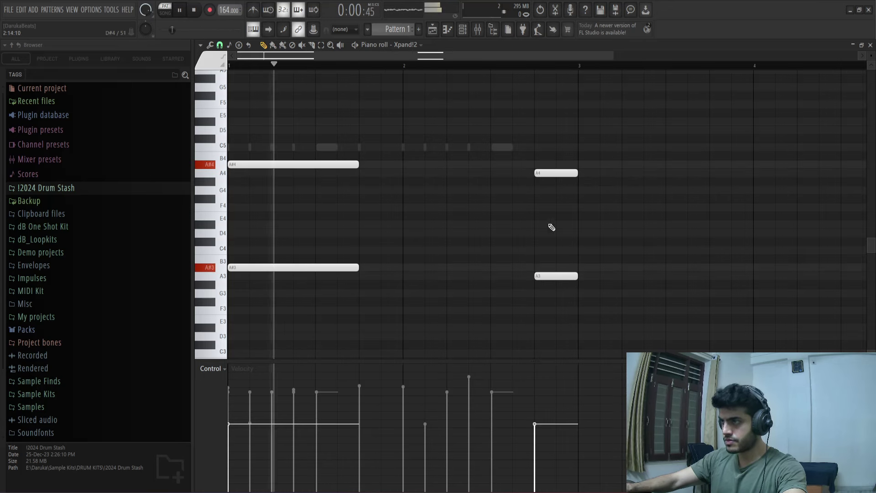
# - Reopen Xpand!2, audition its brass presets from +05 Oct Trombone + Brass upward, and settle on +11 3 Trumpets Long
pyautogui.click(462, 29)
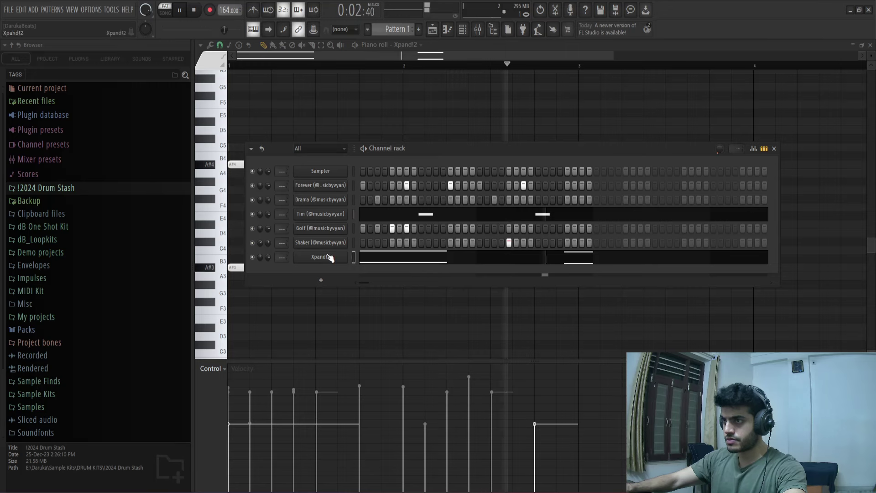
pyautogui.click(329, 256)
pyautogui.click(348, 341)
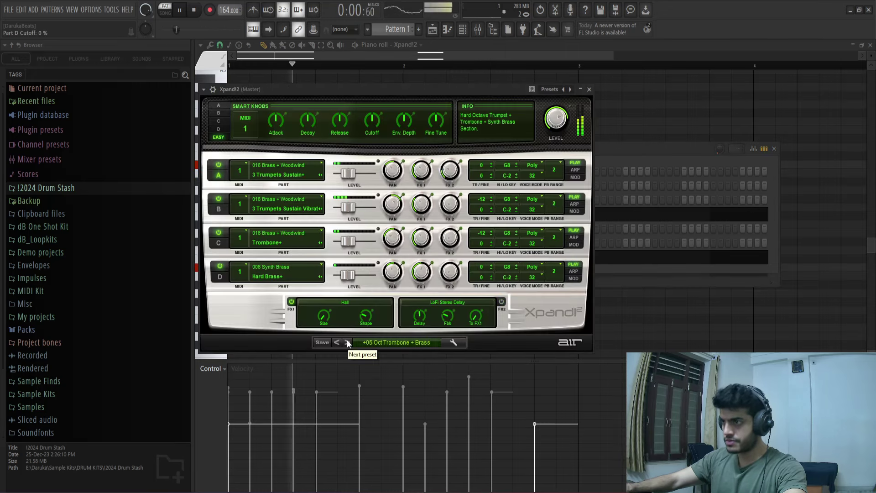
pyautogui.click(347, 342)
pyautogui.click(347, 342)
pyautogui.press('space')
pyautogui.press('space')
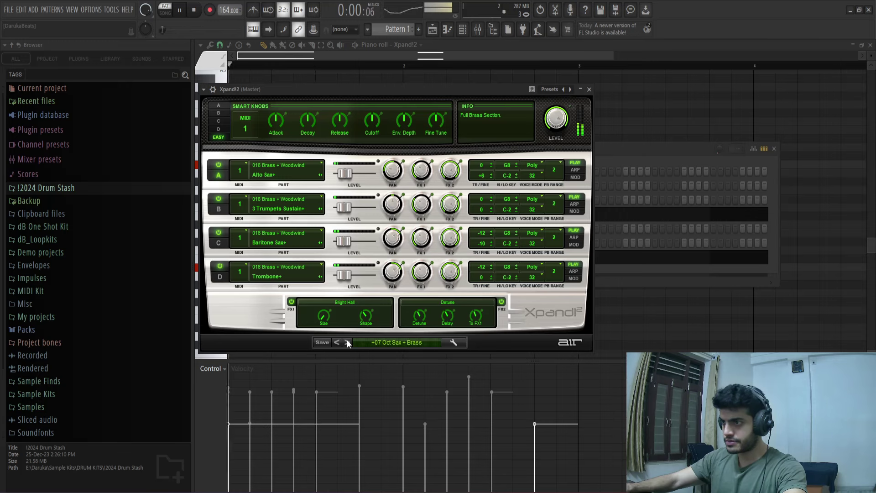
pyautogui.click(347, 341)
pyautogui.press('space')
pyautogui.press('space')
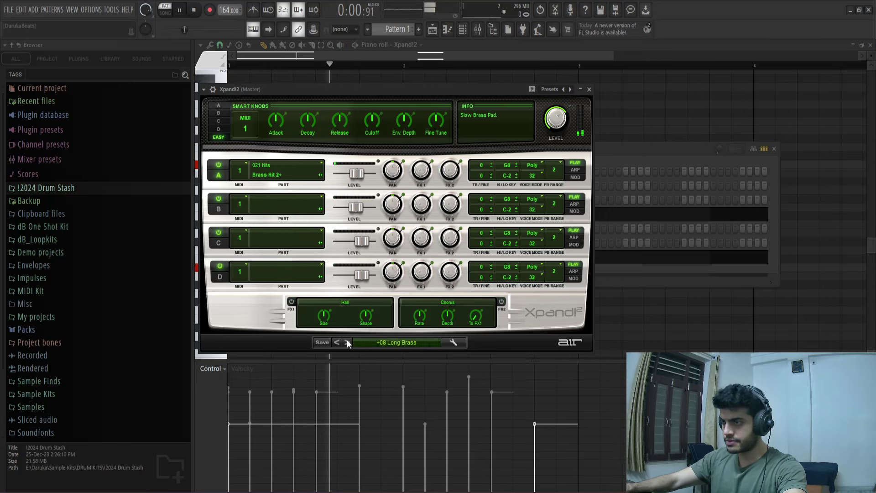
pyautogui.click(347, 342)
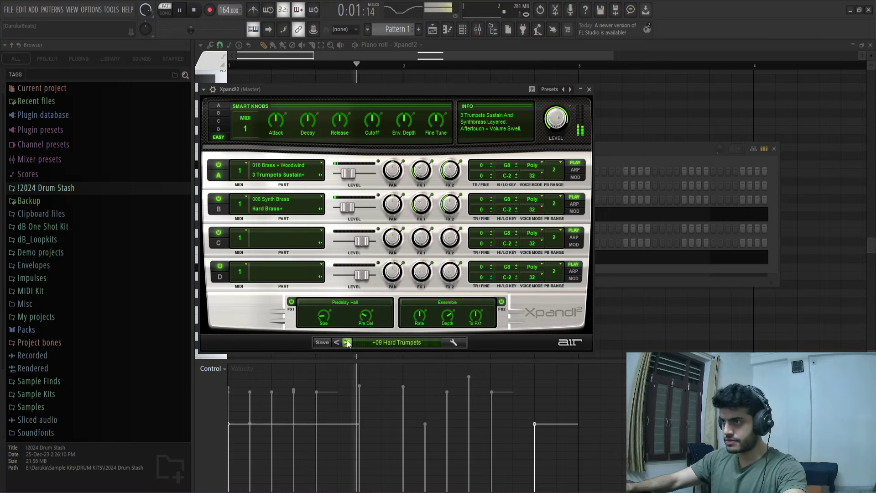
pyautogui.click(347, 342)
pyautogui.click(346, 342)
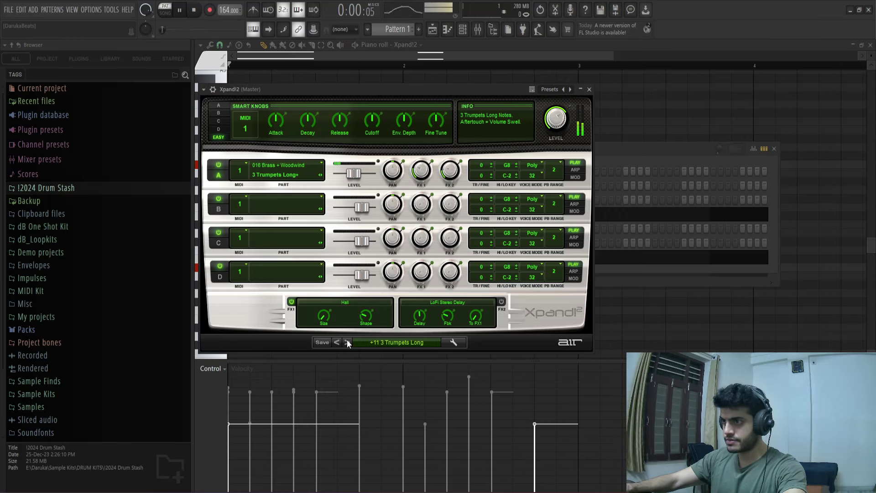
pyautogui.press('space')
pyautogui.click(626, 109)
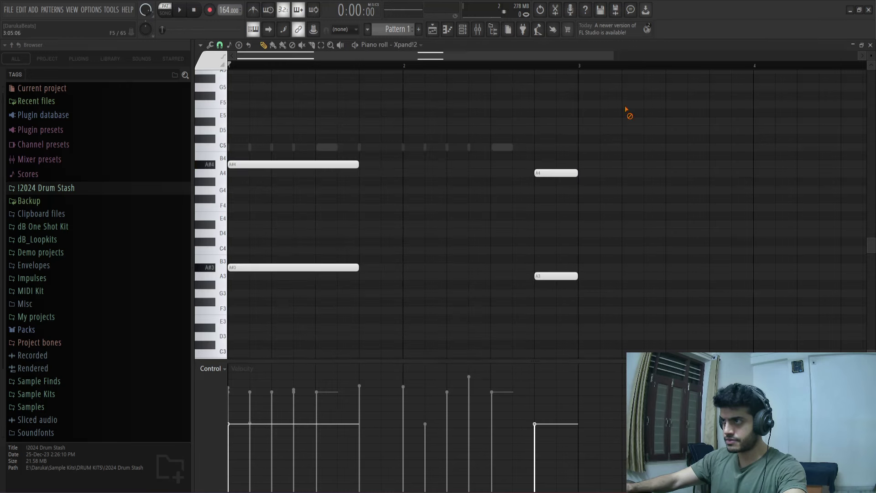
# - Try the upper opening note on D#5 followed by a 12-step D5 note, and delete the D5 note
pyautogui.moveTo(253, 169); pyautogui.dragTo(250, 119)
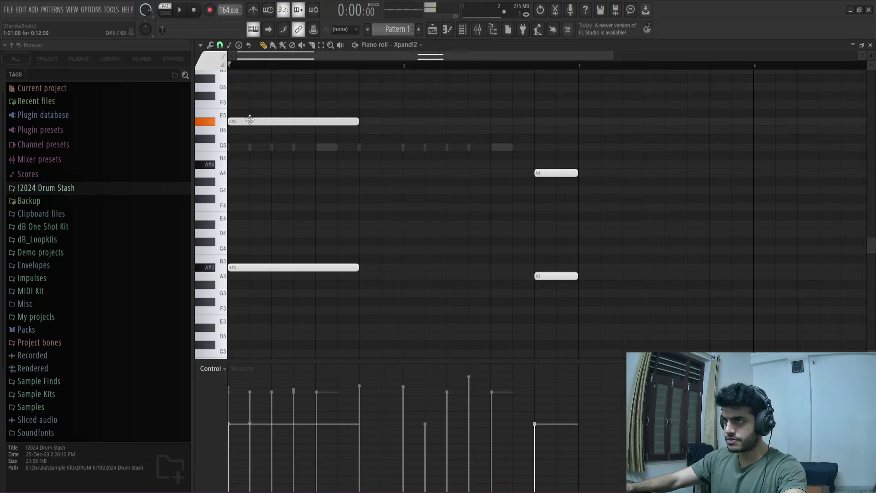
pyautogui.click(370, 131)
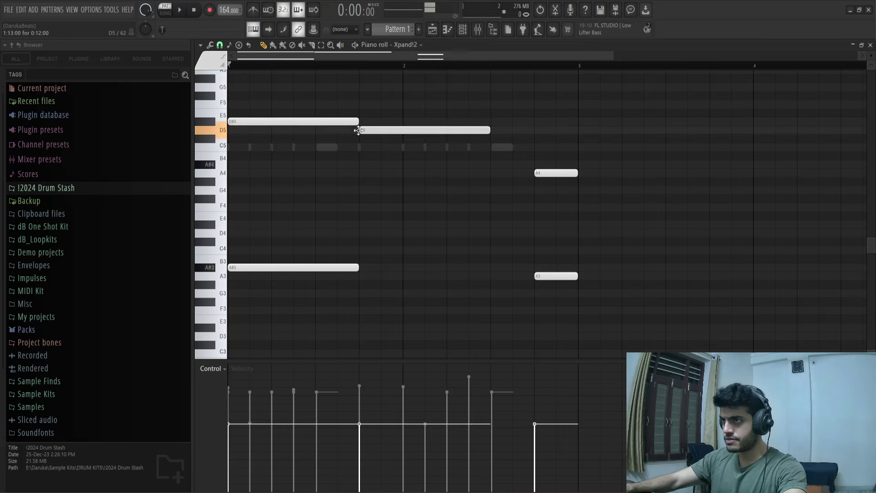
pyautogui.rightClick(481, 131)
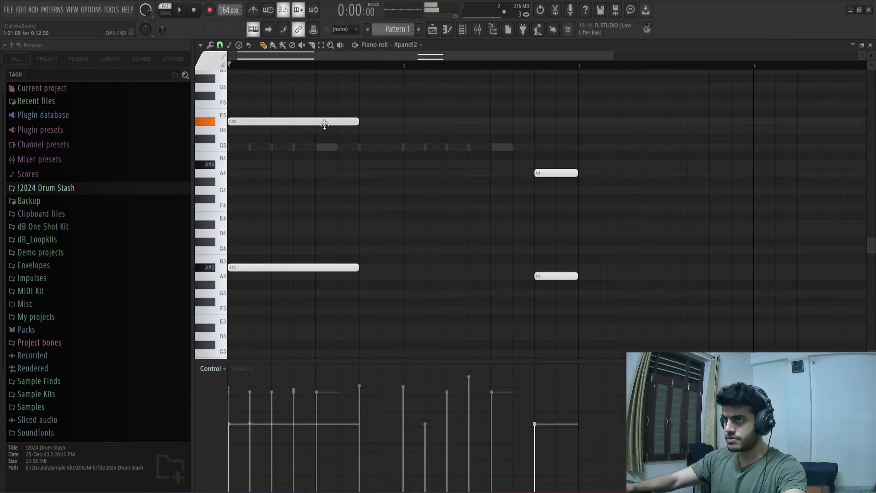
# - Move the upper opening note to A#5, add a 12-step A#4 note below it, and play the pattern
pyautogui.press('space')
pyautogui.moveTo(308, 121); pyautogui.dragTo(292, 76)
pyautogui.press('space')
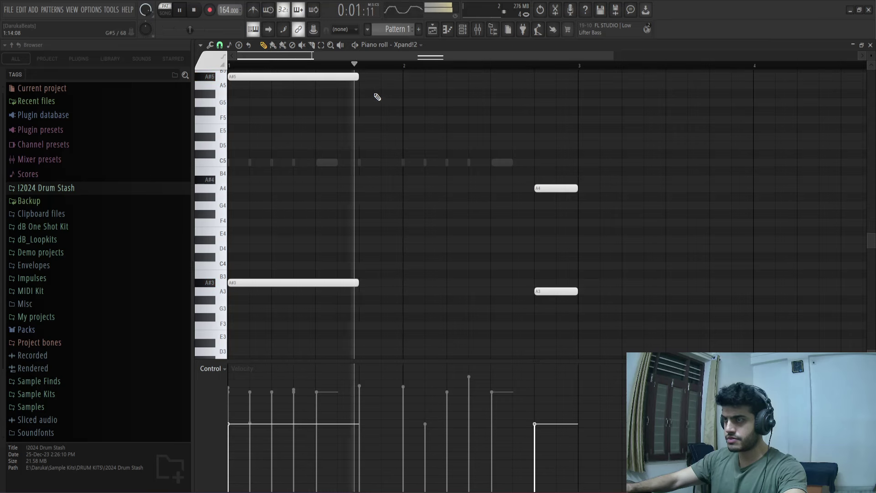
pyautogui.press('space')
pyautogui.press('space')
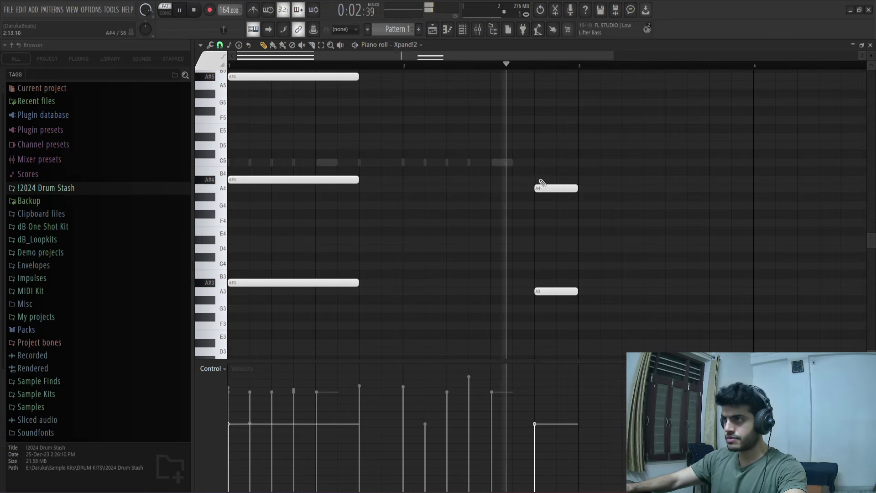
# - Delete the A#5 opening note and replace the Xpand!2 channel's instrument with Sytrus
pyautogui.rightClick(342, 80)
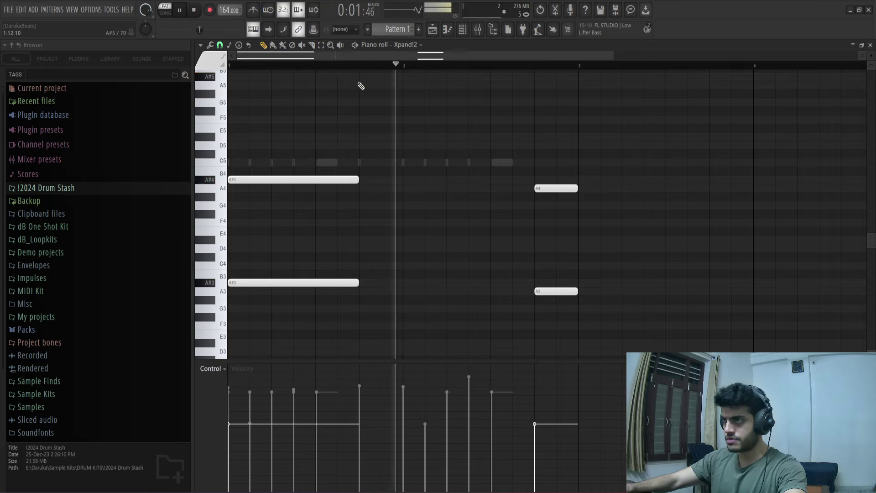
pyautogui.click(463, 30)
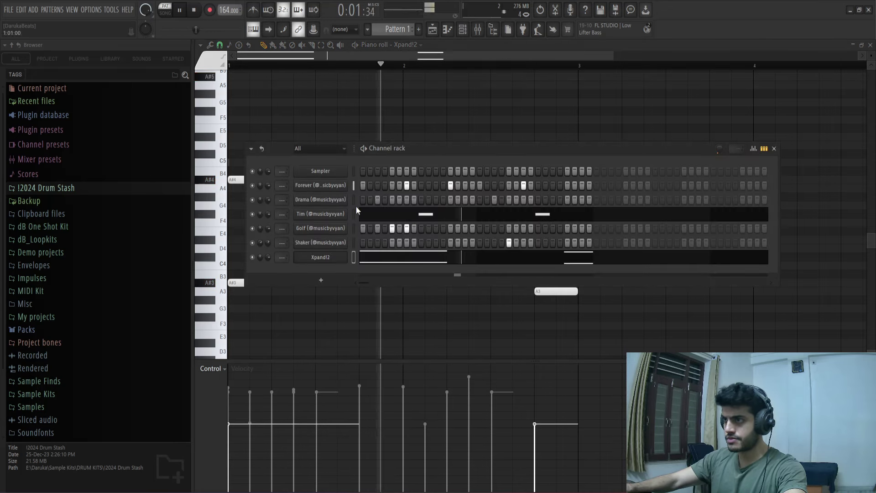
pyautogui.rightClick(308, 256)
pyautogui.moveTo(374, 338)
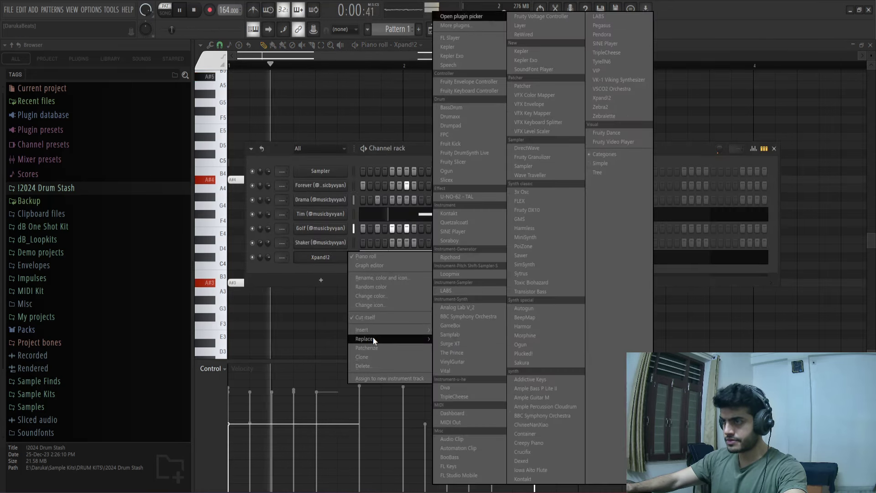
pyautogui.click(529, 275)
# - Audition Sytrus's synth string presets from Feedback saw through Flanged, the Formant variants, Gargling and Gold saw to Greasy
pyautogui.click(545, 92)
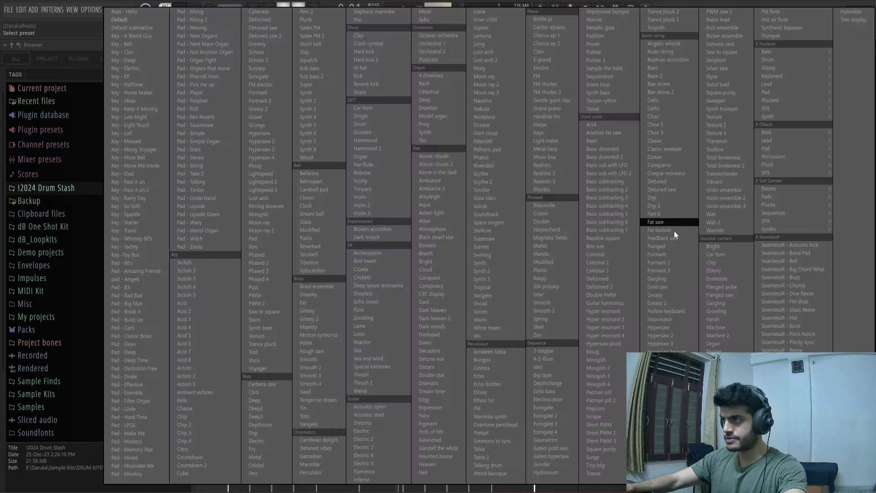
pyautogui.click(669, 238)
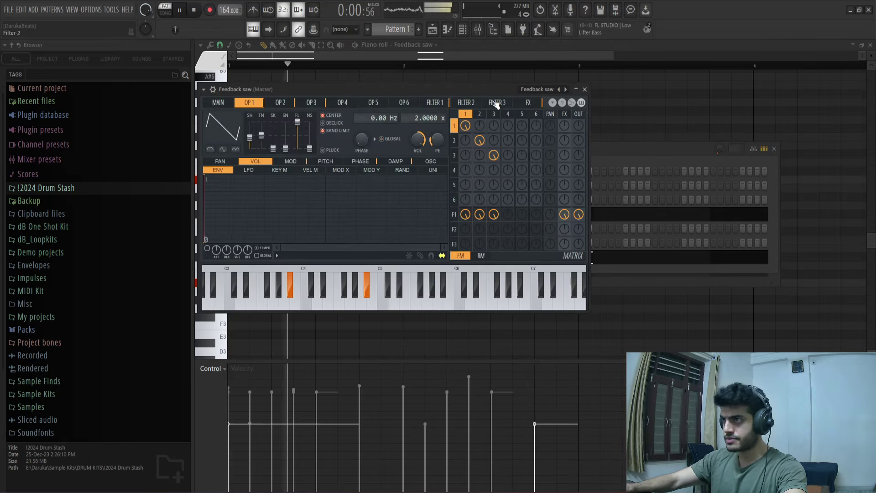
pyautogui.click(565, 89)
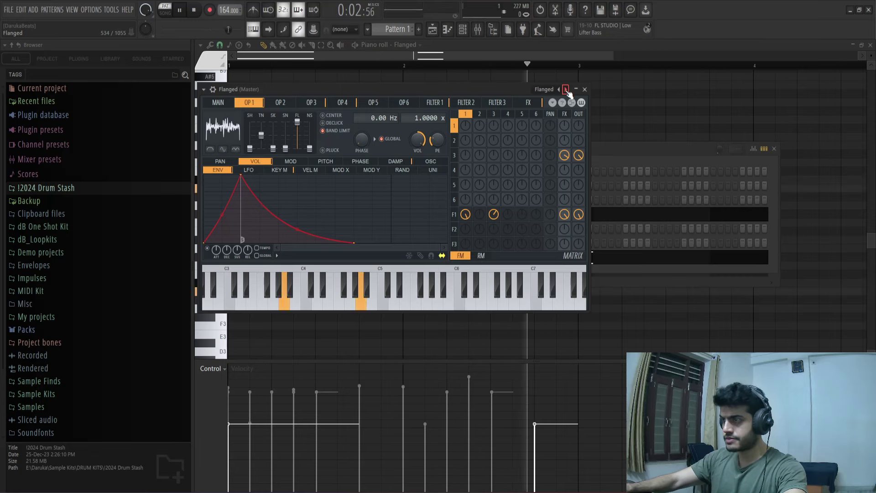
pyautogui.click(565, 89)
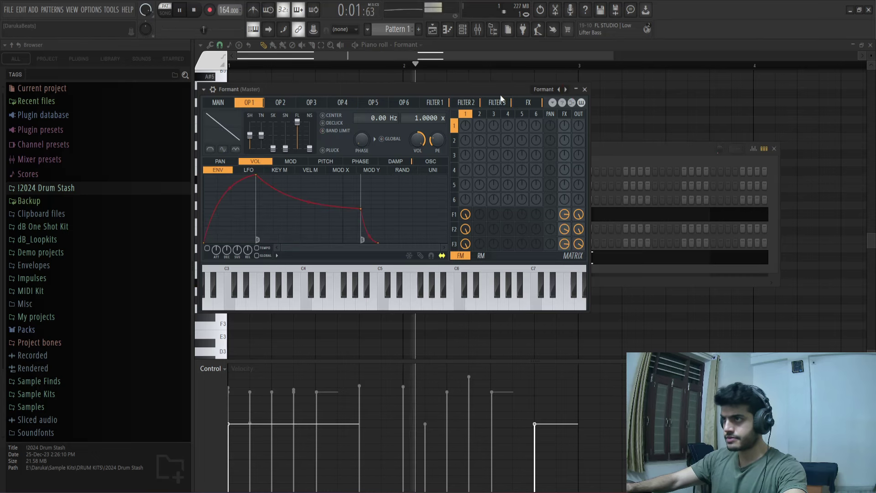
pyautogui.moveTo(500, 90); pyautogui.dragTo(625, 146)
pyautogui.click(692, 146)
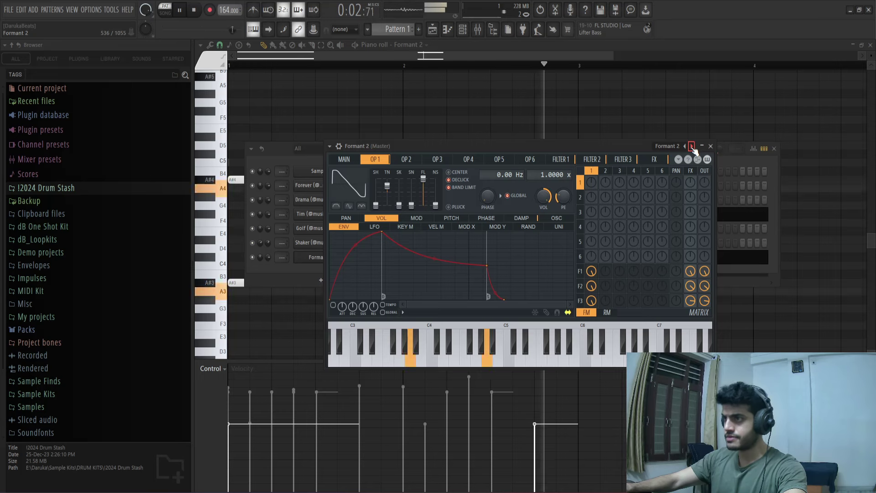
pyautogui.click(691, 147)
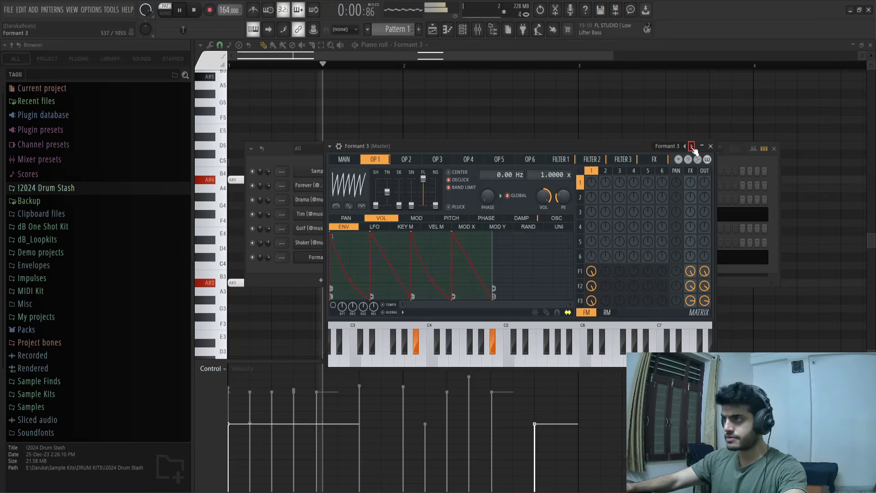
pyautogui.click(692, 146)
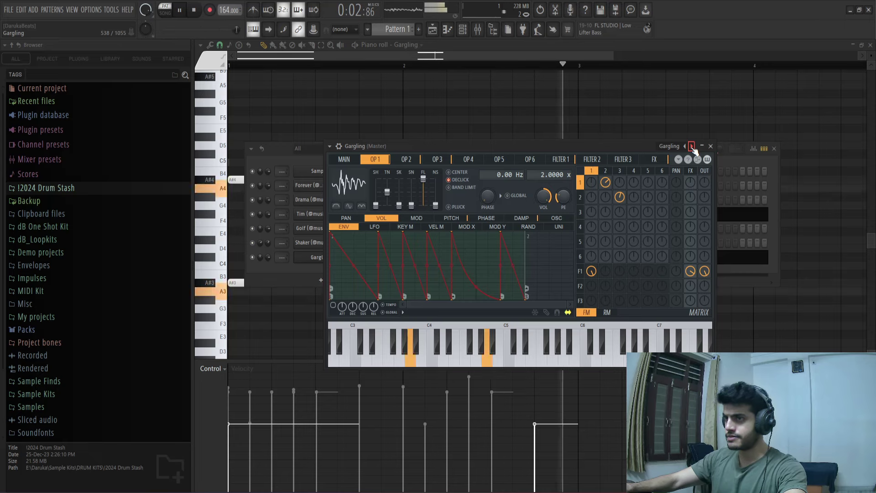
pyautogui.click(691, 146)
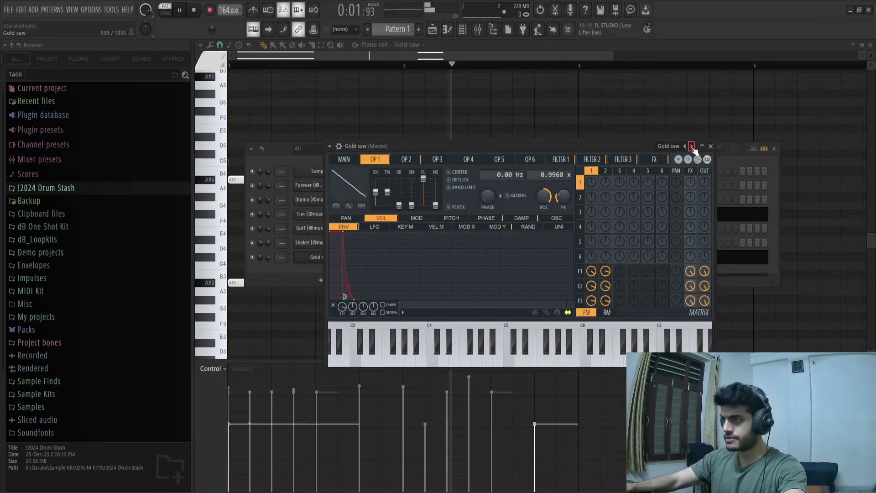
pyautogui.click(691, 147)
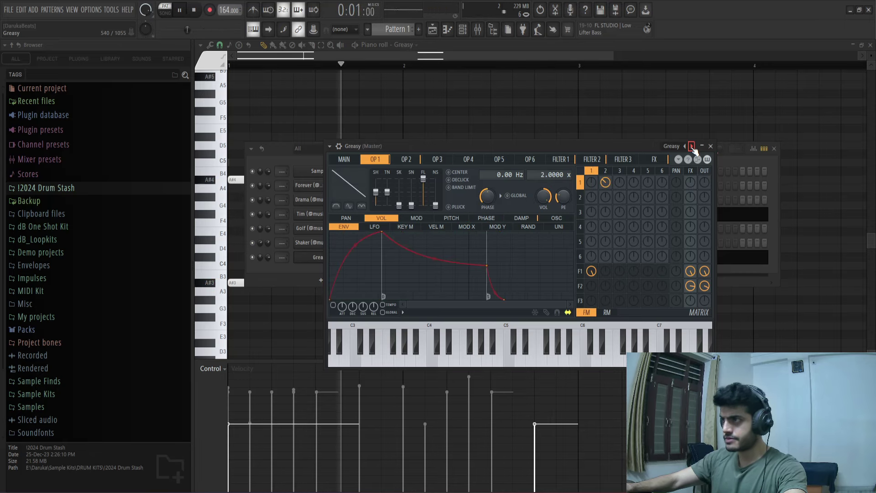
# - Load the SeamlessR - Reese preset in Sytrus and return to the channel rack
pyautogui.click(685, 147)
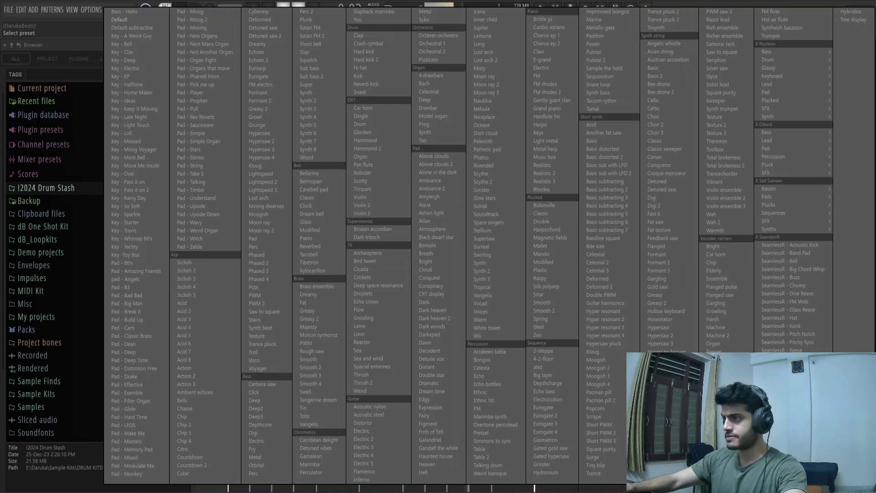
pyautogui.click(783, 350)
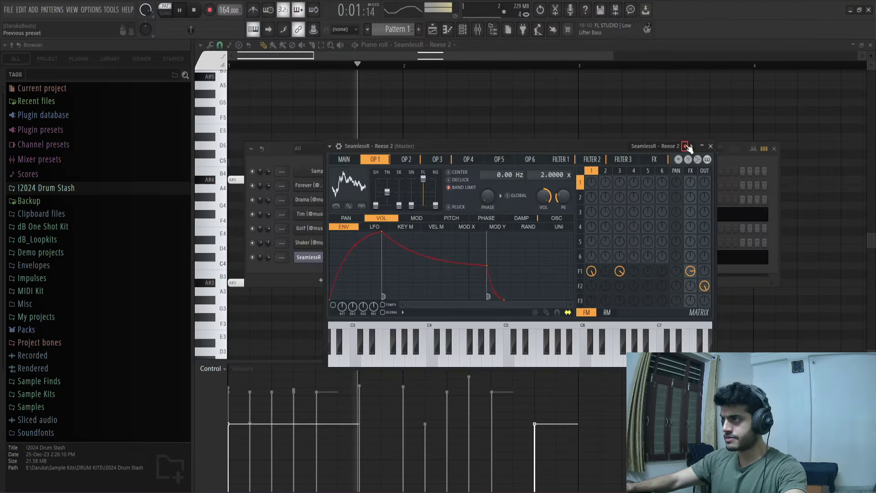
pyautogui.click(710, 146)
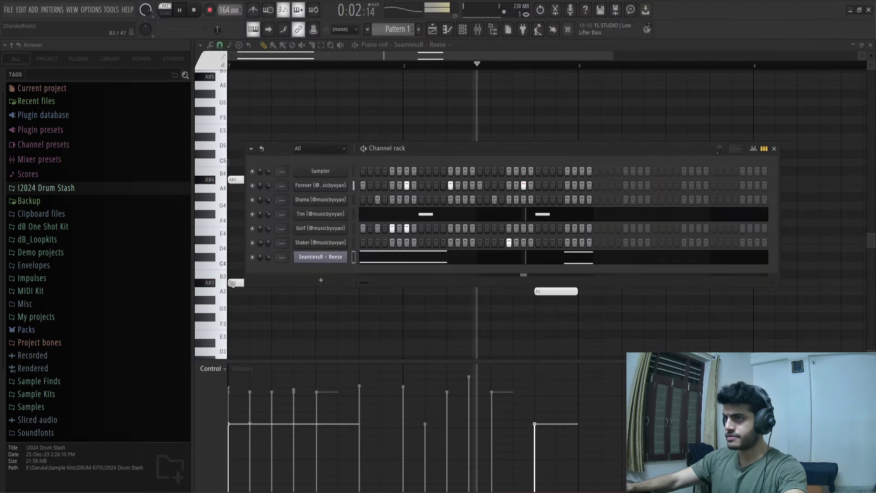
pyautogui.rightClick(444, 130)
pyautogui.click(463, 30)
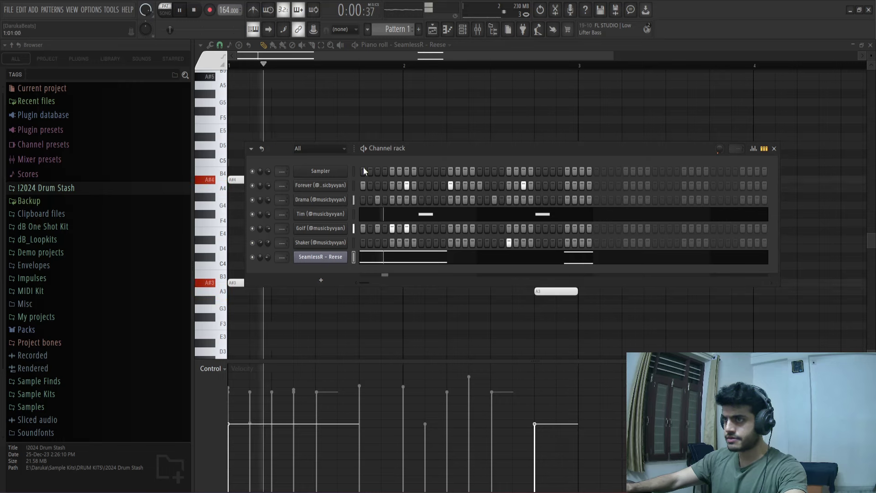
# - Browse Sample Kits, DRUM KITS, CYMATICS to the Destiny BETA PACK Loop Stems and MIDI Pt 2 folder and stop playback
pyautogui.scroll(-3, 46, 292)
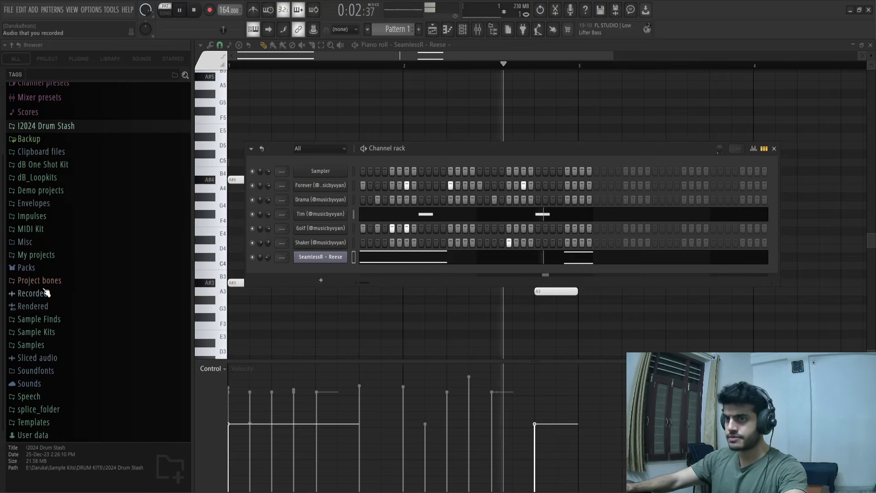
pyautogui.click(51, 333)
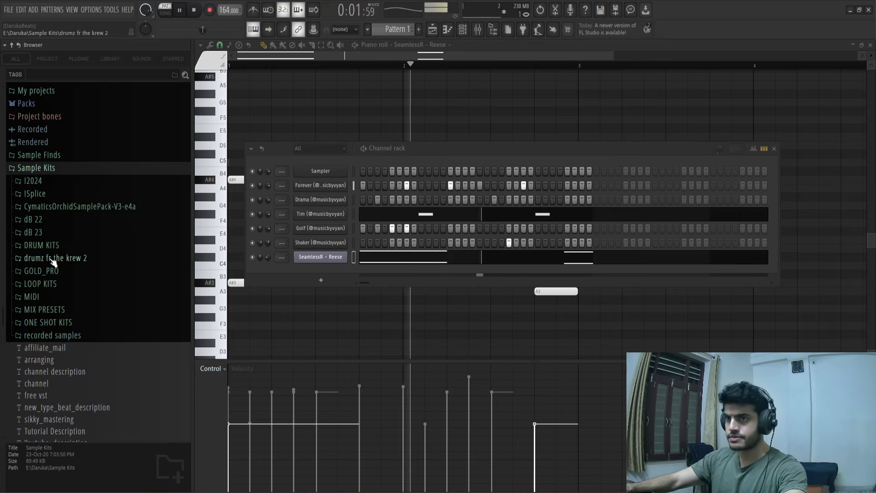
pyautogui.click(41, 245)
pyautogui.click(58, 324)
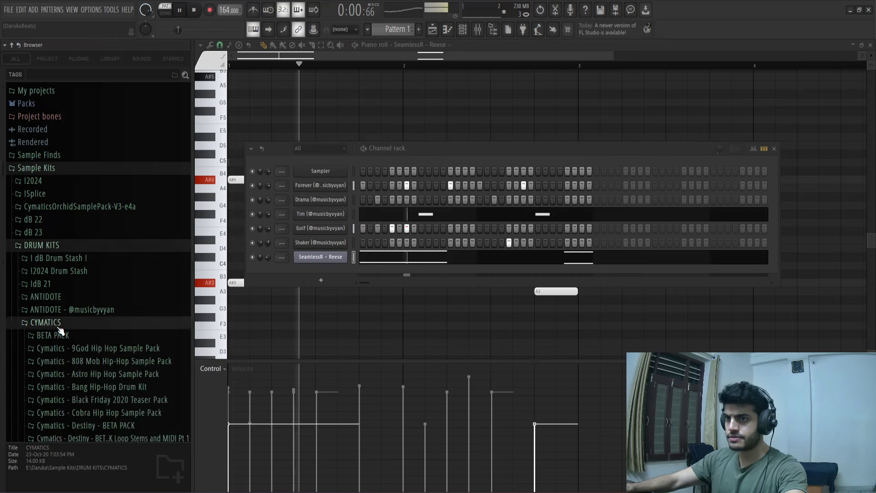
pyautogui.scroll(-6, 59, 329)
pyautogui.click(94, 238)
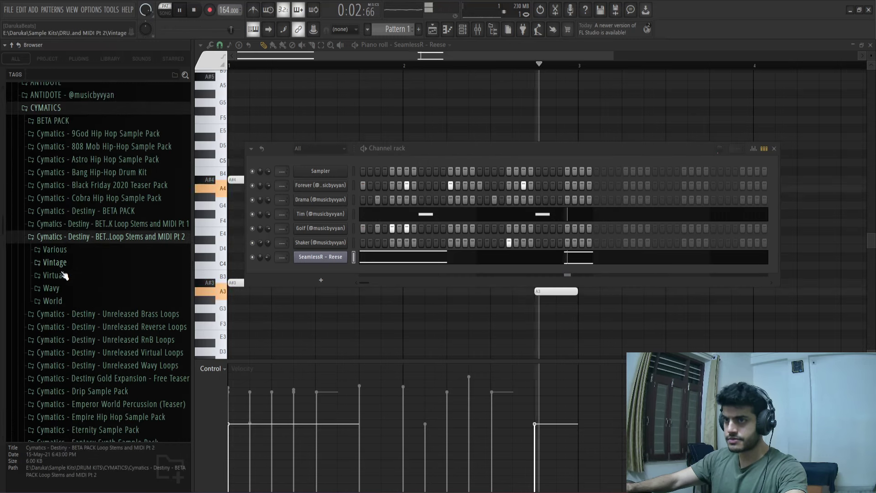
pyautogui.press('space')
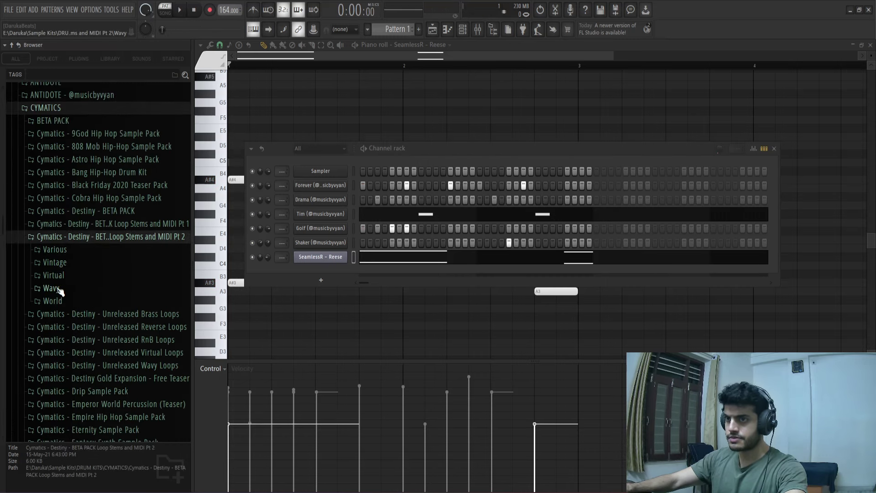
# - Preview the Heartbreak Hills - 64 BPM A Minor stems in the Vintage folder, from Bass to Sample Chop, and collapse the folder
pyautogui.click(59, 291)
pyautogui.click(59, 291)
pyautogui.click(57, 263)
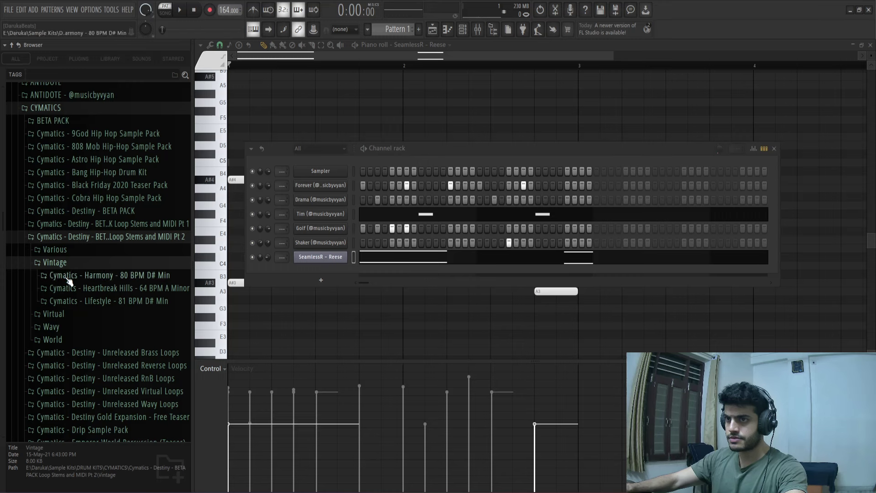
pyautogui.click(70, 287)
pyautogui.click(86, 301)
pyautogui.click(75, 313)
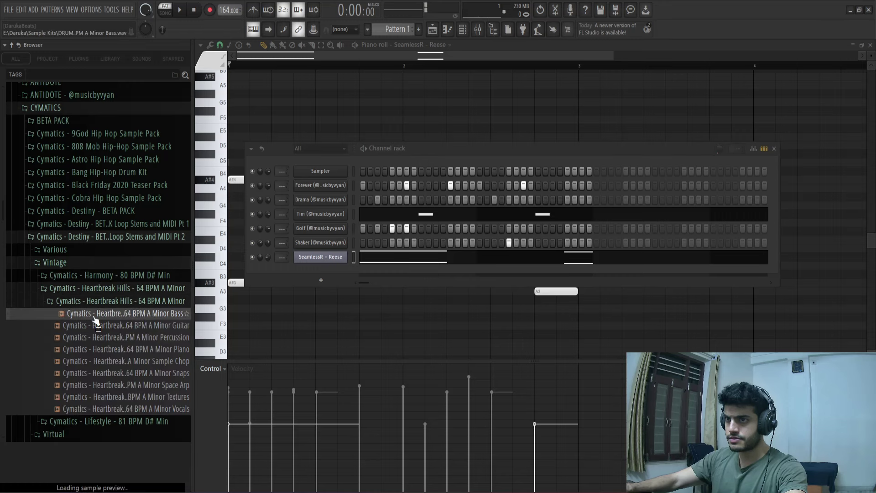
pyautogui.click(112, 326)
pyautogui.click(116, 338)
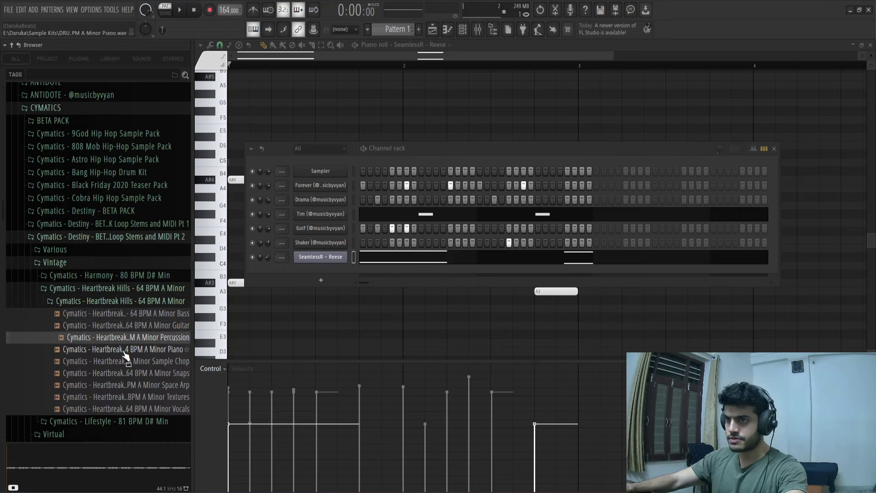
pyautogui.click(123, 349)
pyautogui.click(129, 361)
pyautogui.click(121, 301)
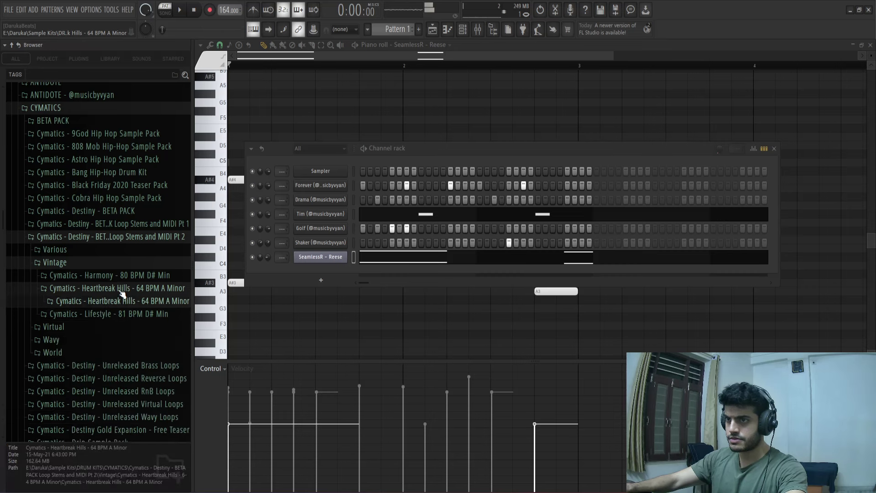
pyautogui.click(120, 288)
pyautogui.click(120, 264)
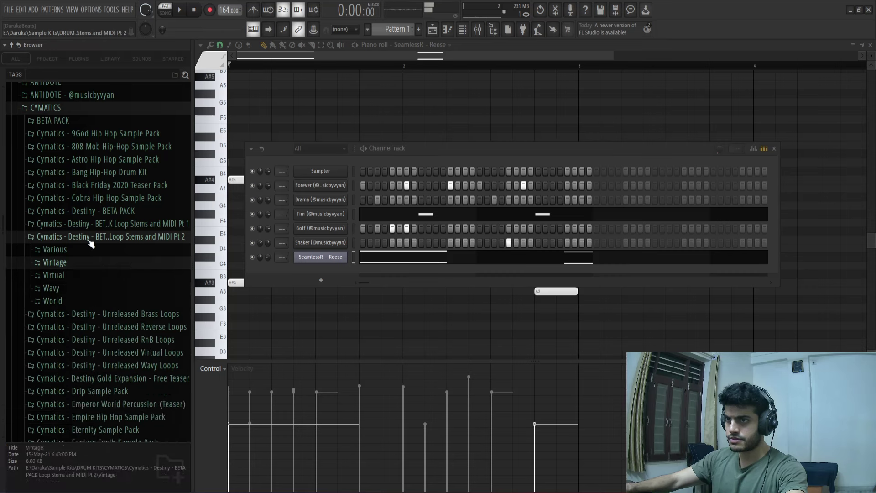
# - Preview the Beijing - 115 BPM C Min stems in the World folder, including Accent 2, Flute, Guitar, Guzheng, Harp and Koto, and collapse the pack
pyautogui.click(53, 250)
pyautogui.click(52, 250)
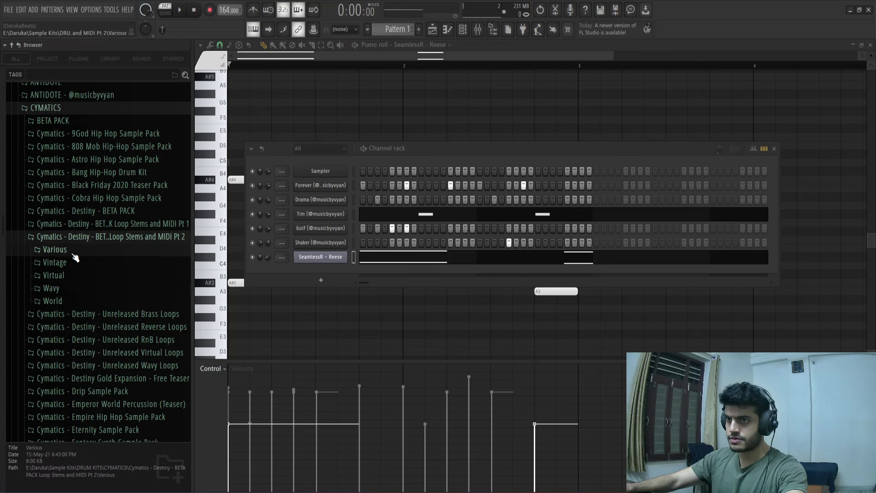
pyautogui.click(52, 301)
pyautogui.click(91, 315)
pyautogui.click(111, 338)
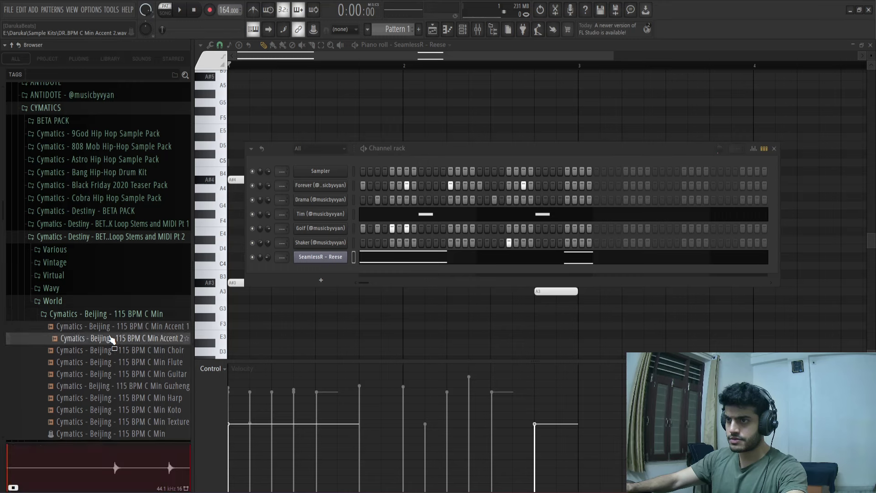
pyautogui.scroll(-2, 111, 338)
pyautogui.click(130, 293)
pyautogui.click(134, 303)
pyautogui.click(134, 315)
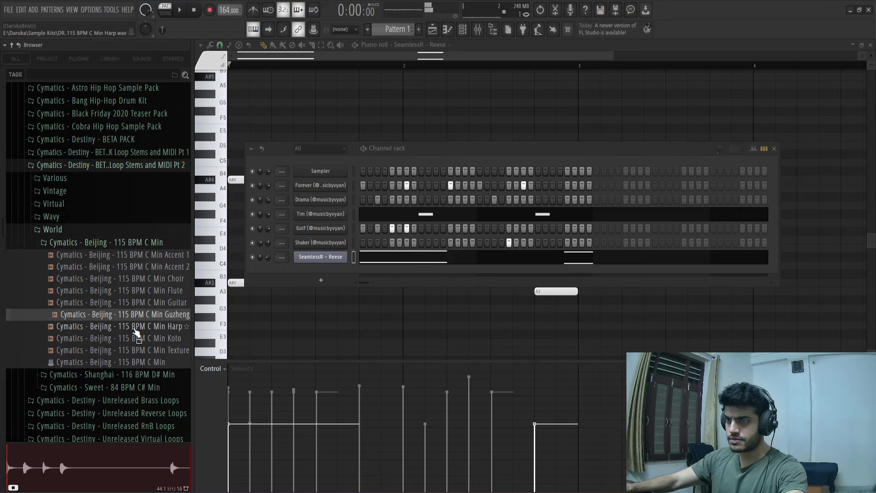
pyautogui.click(136, 329)
pyautogui.click(137, 339)
pyautogui.click(125, 242)
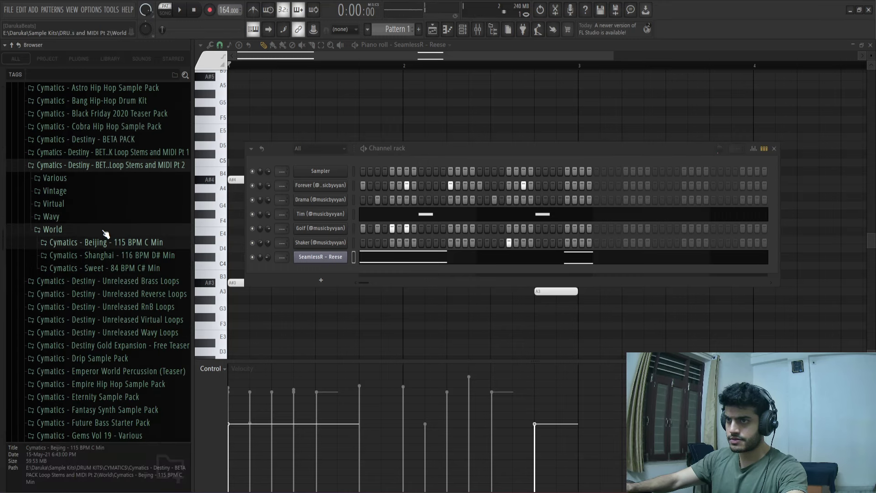
pyautogui.click(104, 230)
pyautogui.click(68, 165)
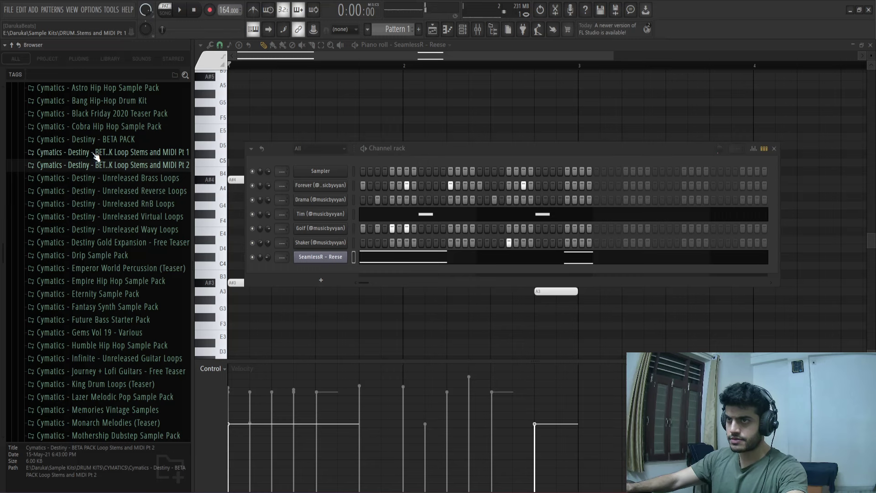
# - Preview the World folder samples in Cymatics - Destiny - BETA PACK, look through its Vintage (Bonus Pack) folder, and collapse the pack
pyautogui.click(98, 141)
pyautogui.click(54, 294)
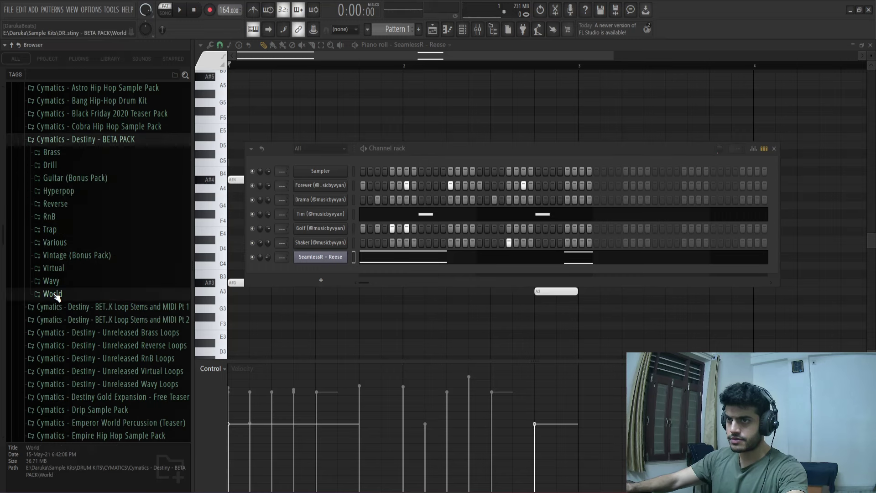
pyautogui.click(99, 330)
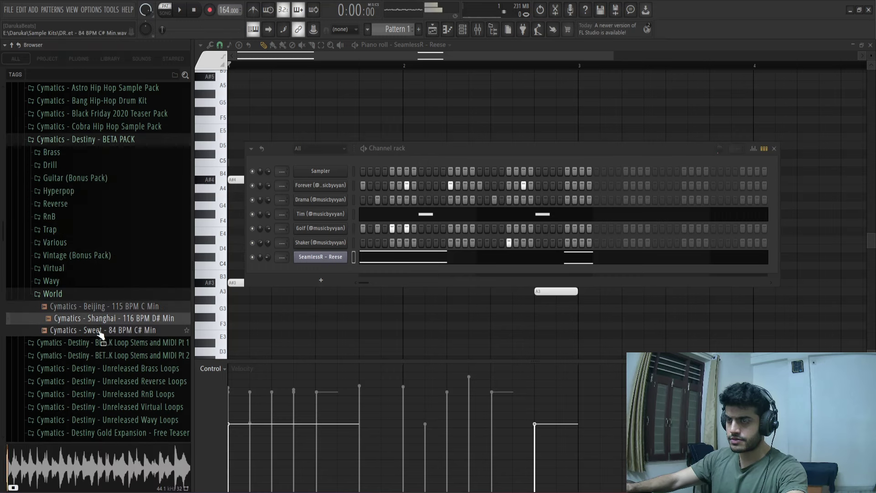
pyautogui.click(108, 308)
pyautogui.click(99, 295)
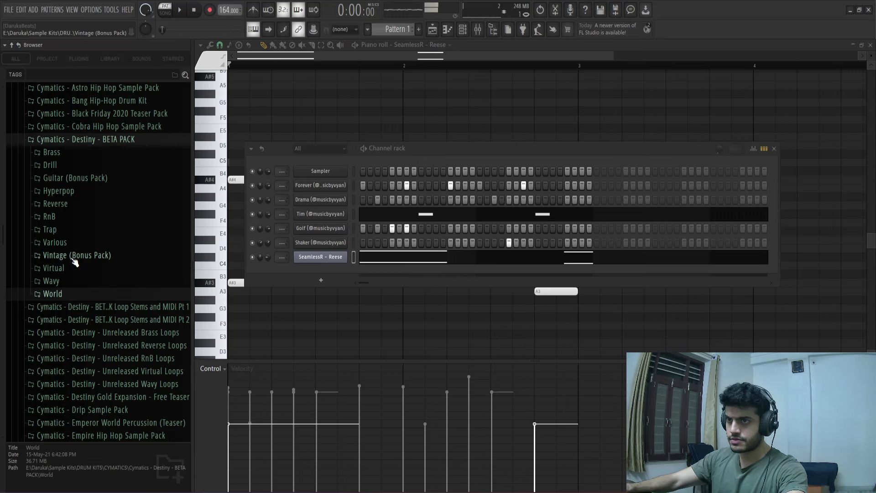
pyautogui.click(74, 257)
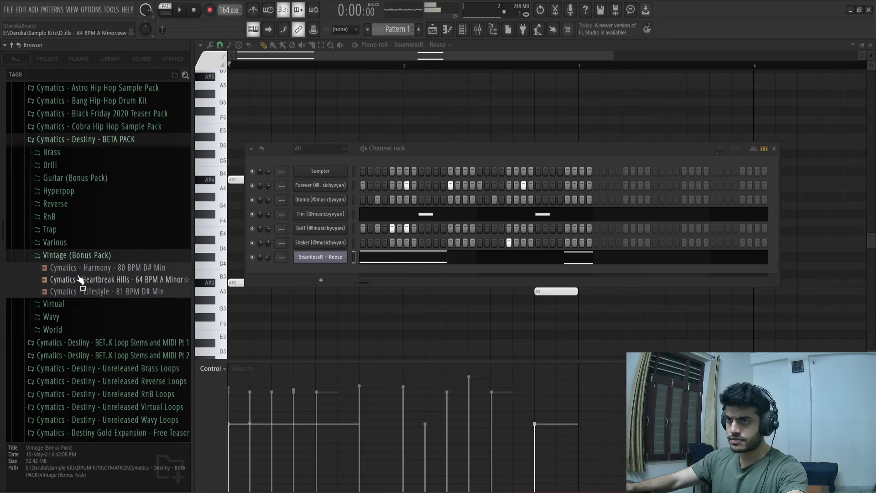
pyautogui.click(99, 257)
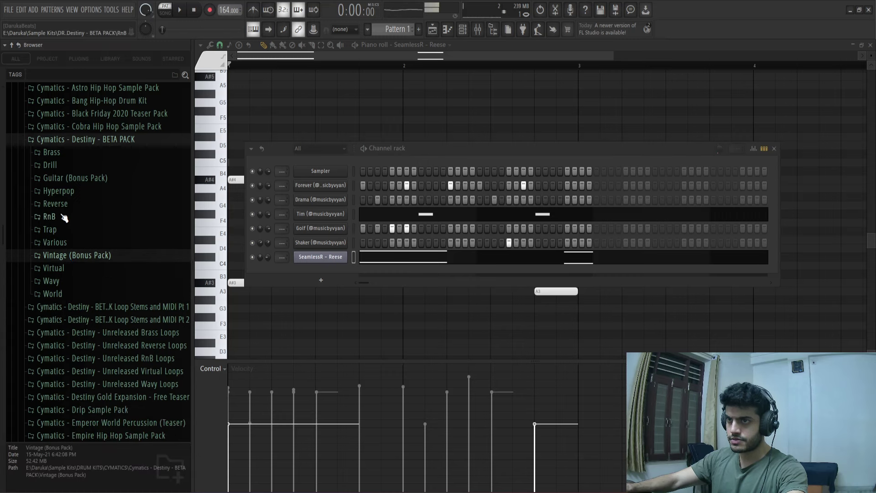
pyautogui.click(75, 141)
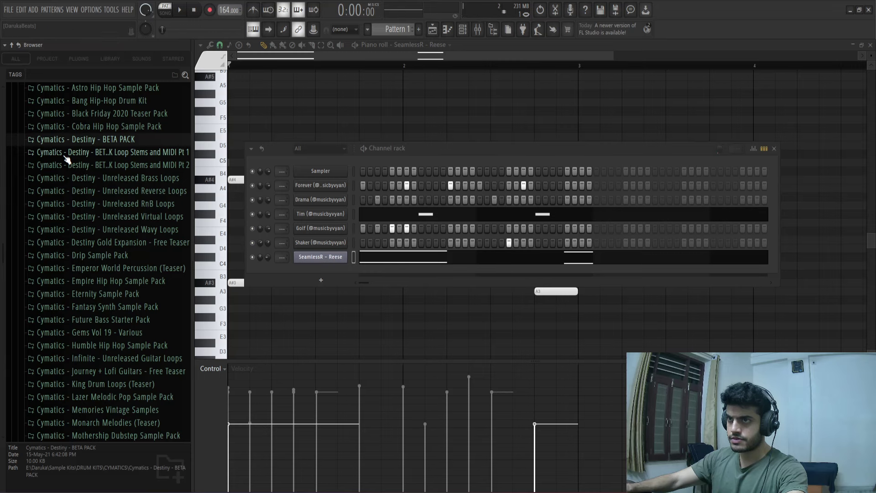
# - Preview the Afterlife - 132 BPM F# Min sample in the Destiny Gold Expansion - Free Teaser pack and collapse it
pyautogui.scroll(3, 66, 159)
pyautogui.scroll(-6, 63, 237)
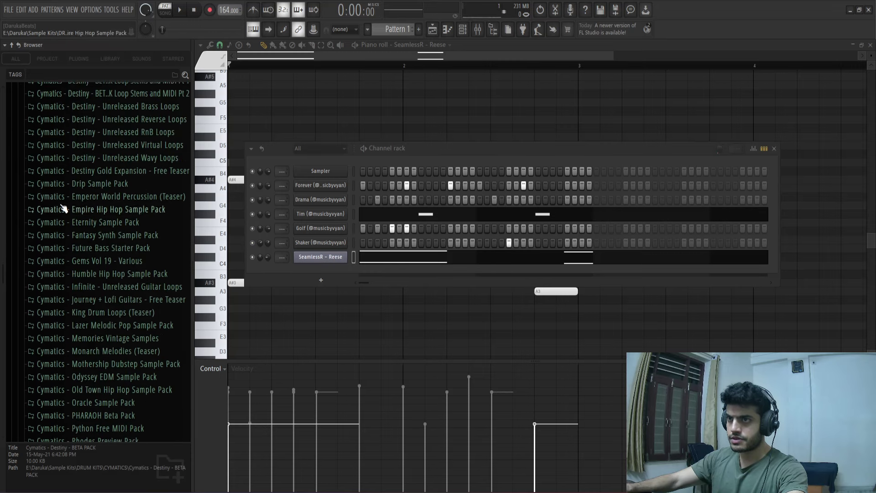
pyautogui.click(73, 173)
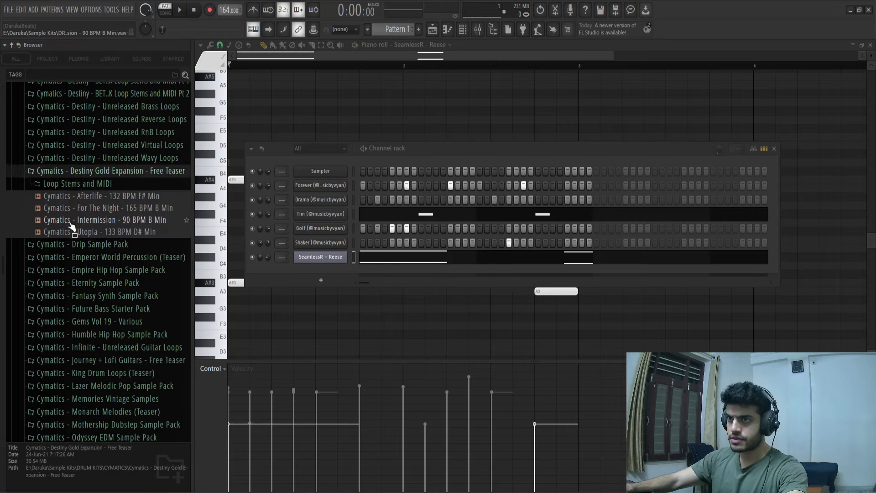
pyautogui.click(89, 196)
pyautogui.click(82, 171)
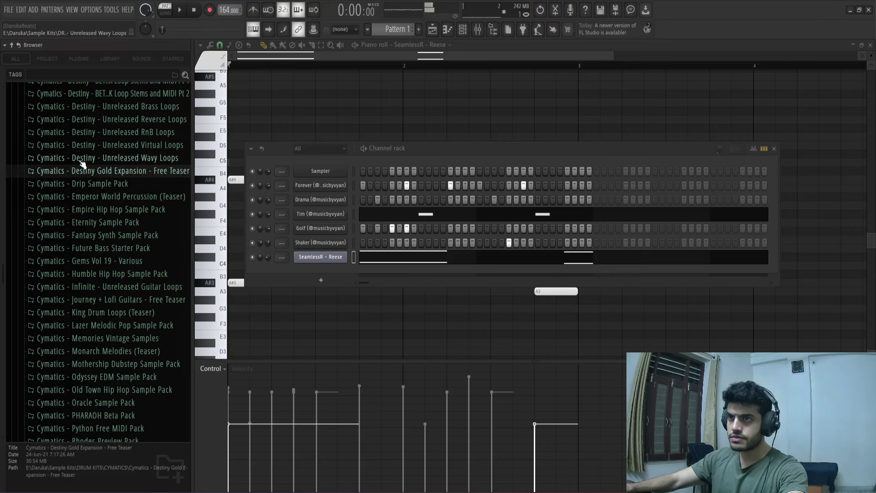
# - Preview Anthem - 121 BPM F Min and Levitate - 130 BPM C Min in Destiny - Unreleased Brass Loops and collapse the folder
pyautogui.click(91, 106)
pyautogui.click(92, 131)
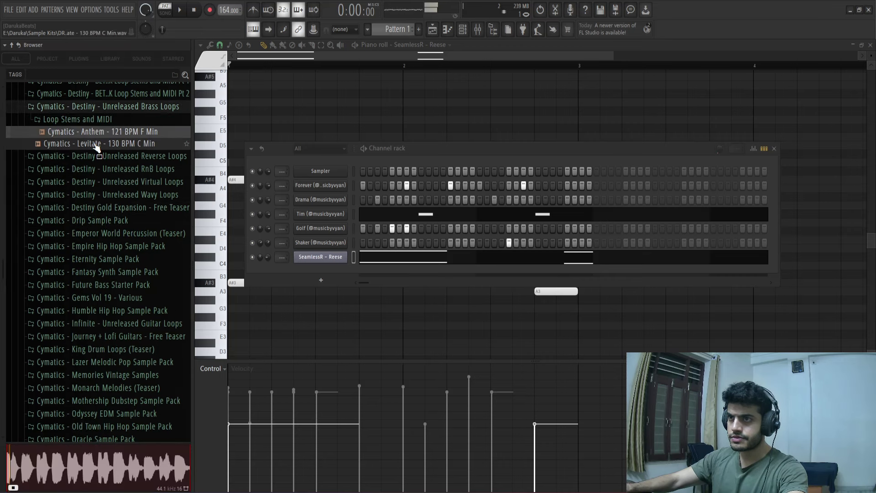
pyautogui.click(96, 144)
pyautogui.click(96, 107)
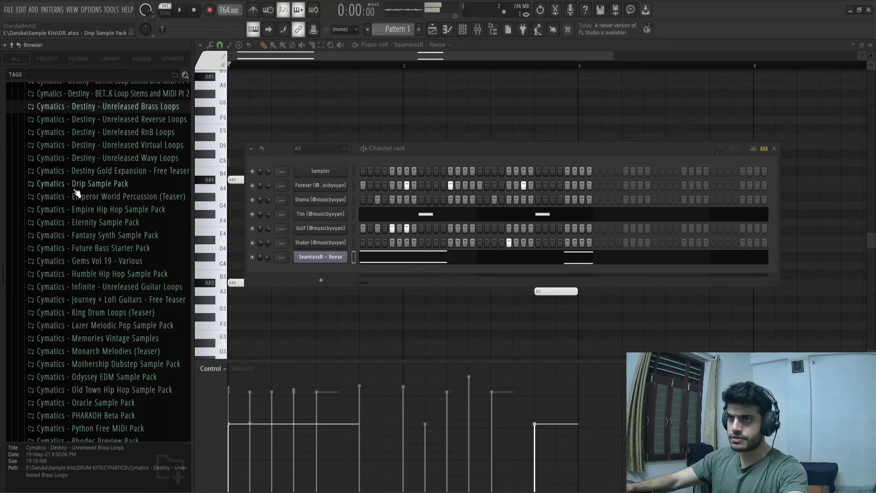
# - Preview several samples in the Gems Vol 19 - Various pack, from Boss Talk to Pineapple, and collapse the pack
pyautogui.scroll(-3, 81, 201)
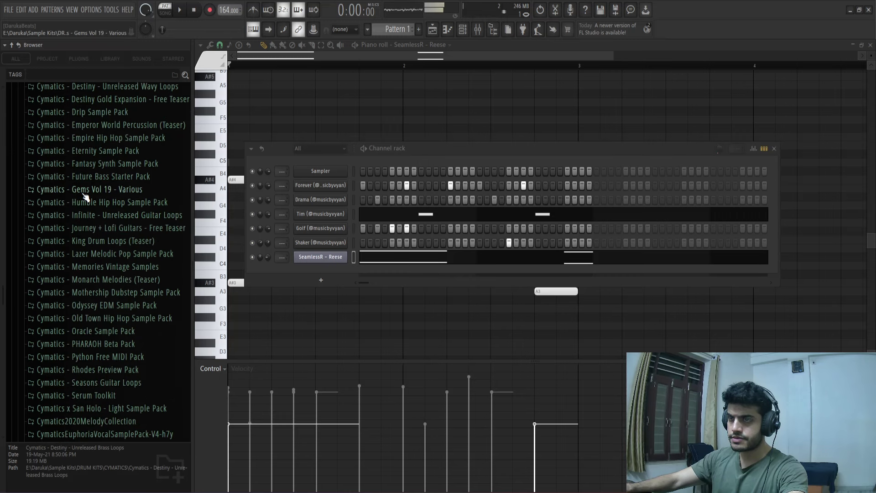
pyautogui.click(83, 192)
pyautogui.click(94, 238)
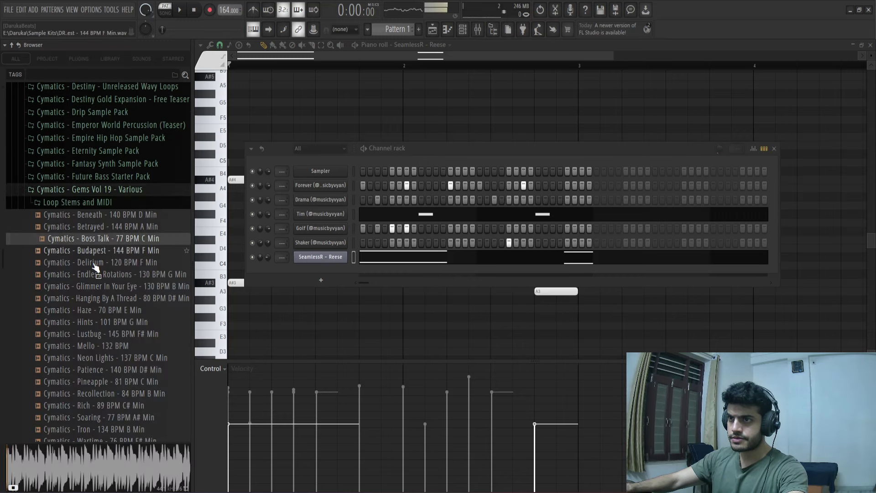
pyautogui.scroll(-3, 96, 246)
pyautogui.click(100, 250)
pyautogui.click(101, 274)
pyautogui.click(104, 310)
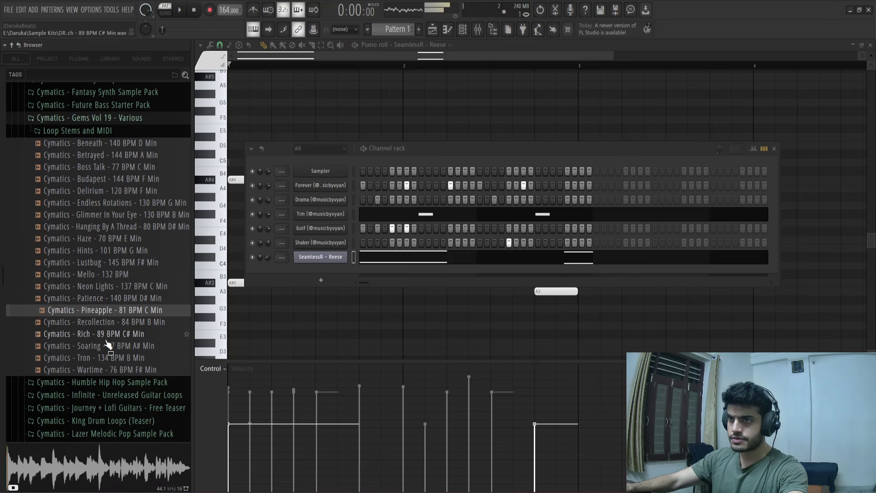
pyautogui.click(90, 118)
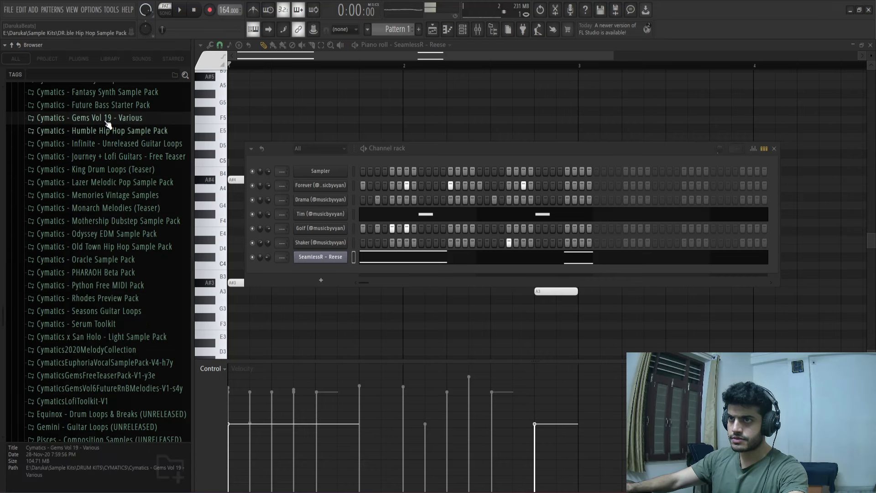
# - Open Instruments, String Loops in the Future Bass Starter Pack and preview Future Bass Loop 3, Moonlight loops 18 and 20, and Scarlet loop 14
pyautogui.click(96, 105)
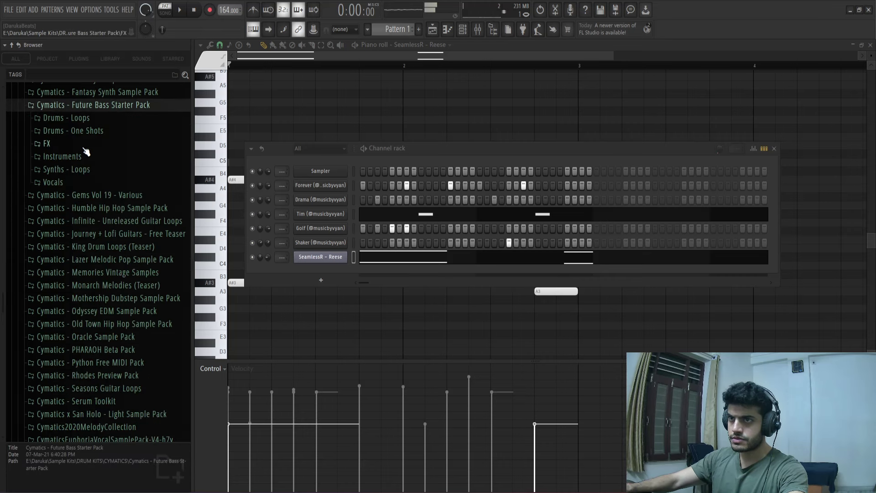
pyautogui.click(85, 157)
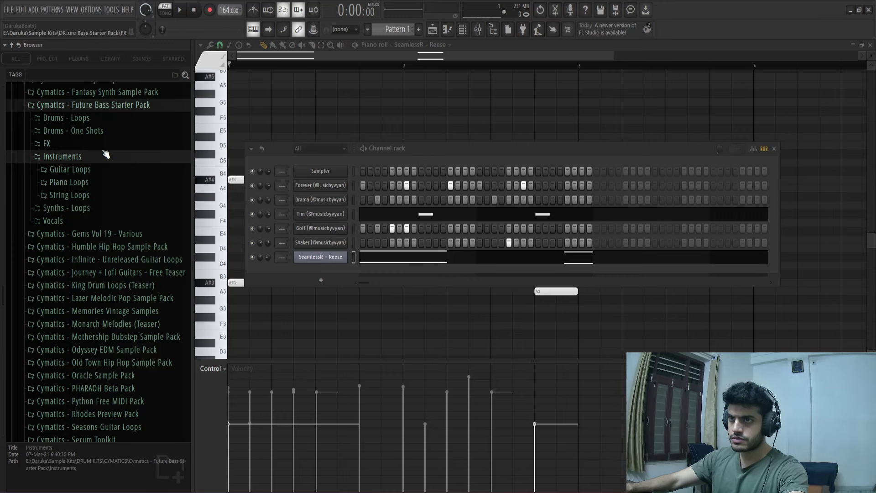
pyautogui.click(81, 196)
pyautogui.click(88, 220)
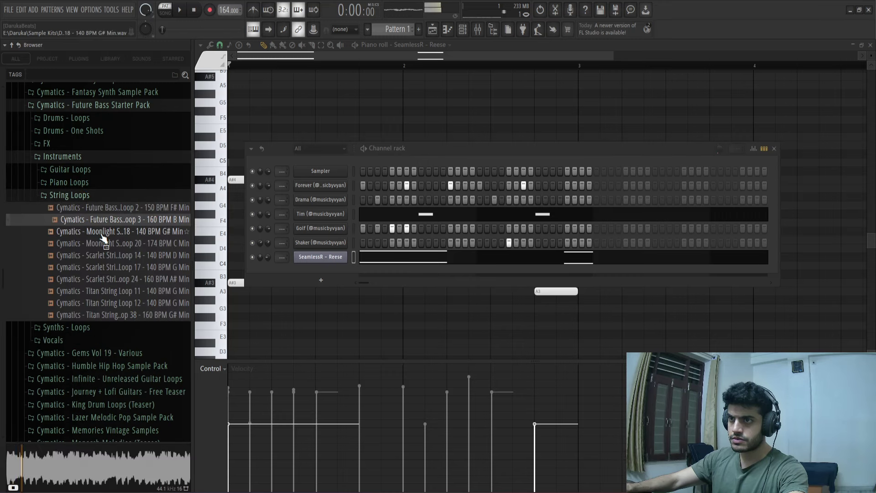
pyautogui.click(103, 233)
pyautogui.click(115, 243)
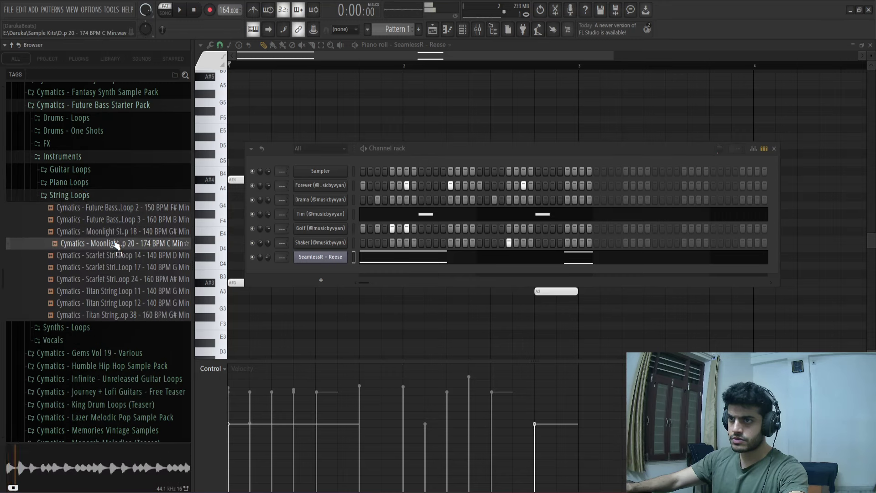
pyautogui.click(118, 256)
pyautogui.click(121, 248)
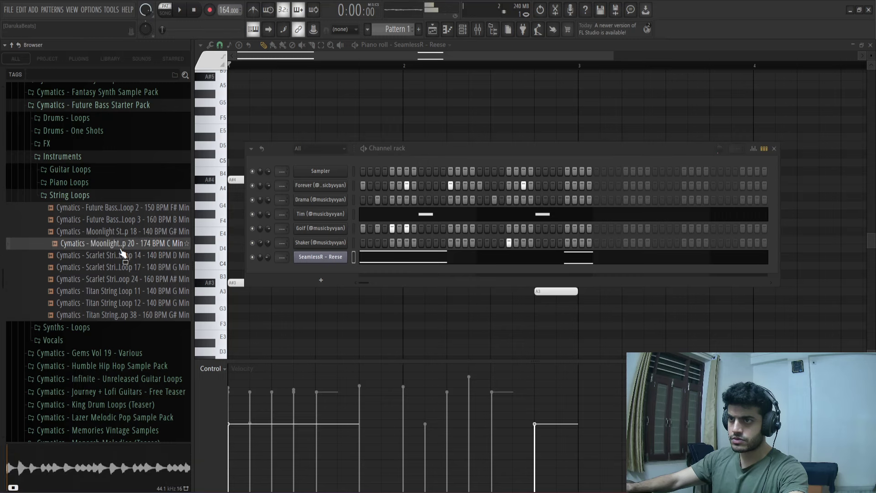
# - Preview Scarlet string loops 17 and 24 and Titan string loops 11 and 12, and collapse the Future Bass Starter Pack
pyautogui.click(119, 269)
pyautogui.click(114, 282)
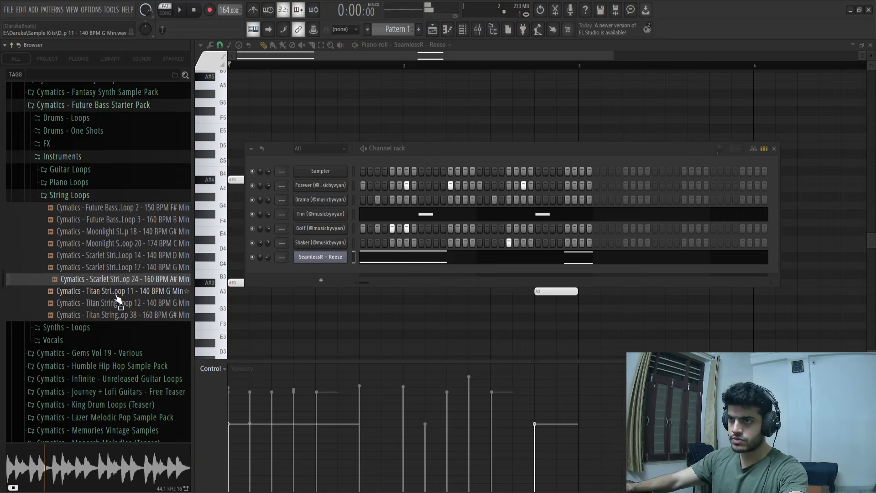
pyautogui.click(135, 290)
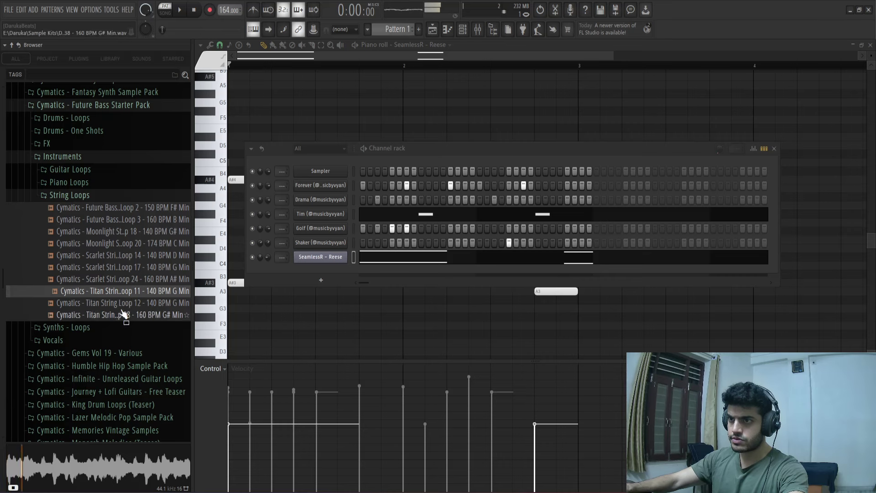
pyautogui.click(118, 302)
pyautogui.click(116, 200)
pyautogui.click(77, 159)
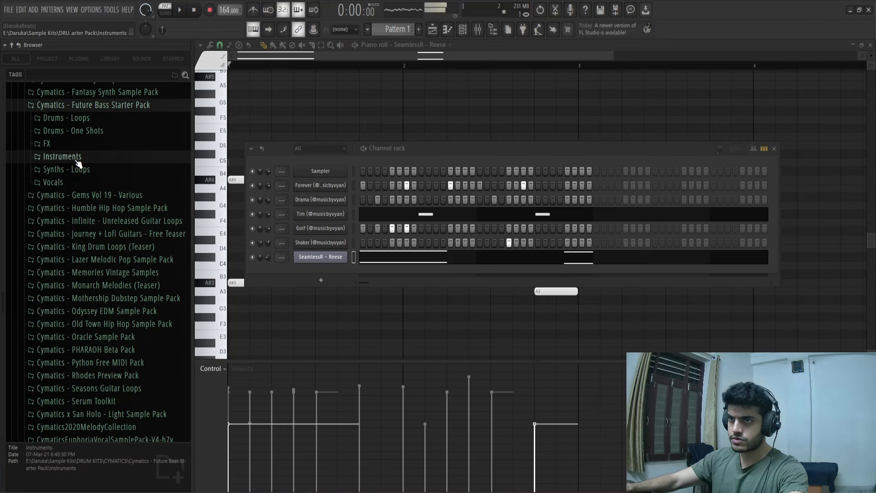
pyautogui.click(89, 107)
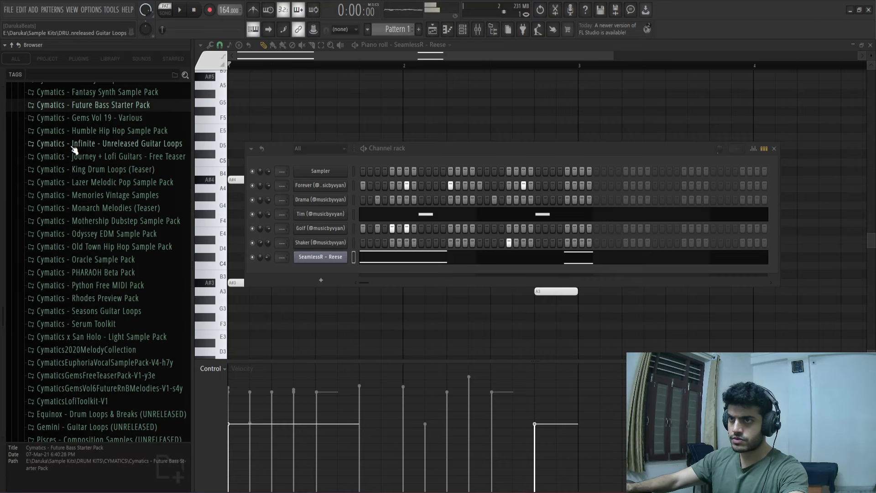
# - Reopen the Future Bass Starter Pack's String Loops folder and replay its samples in order from Future Bass Loop 3 to Titan String Loop 12
pyautogui.click(89, 107)
pyautogui.click(72, 159)
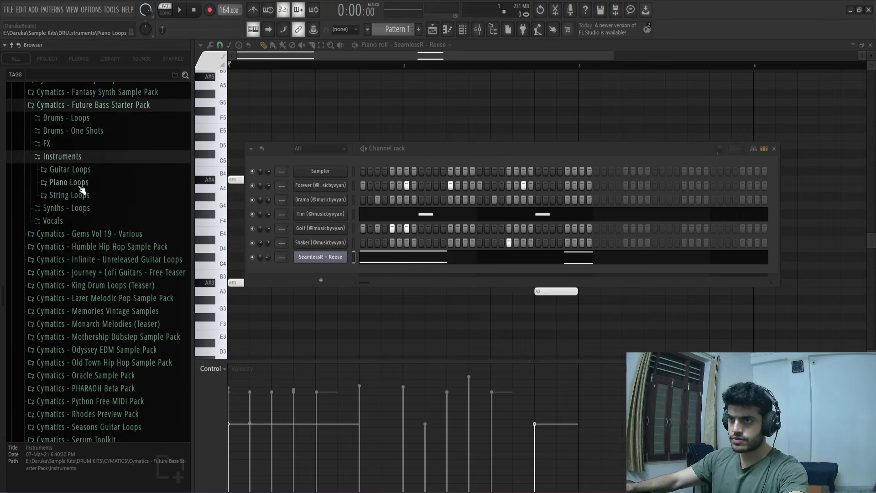
pyautogui.click(73, 195)
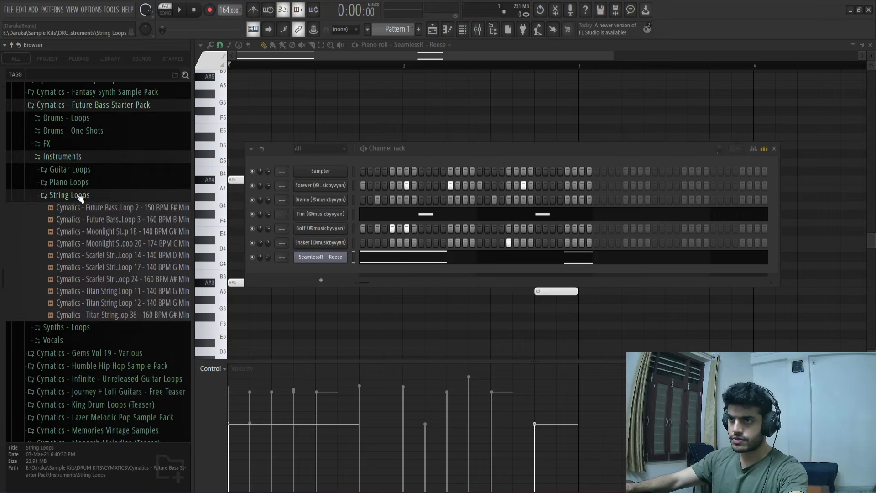
pyautogui.click(105, 219)
pyautogui.click(109, 231)
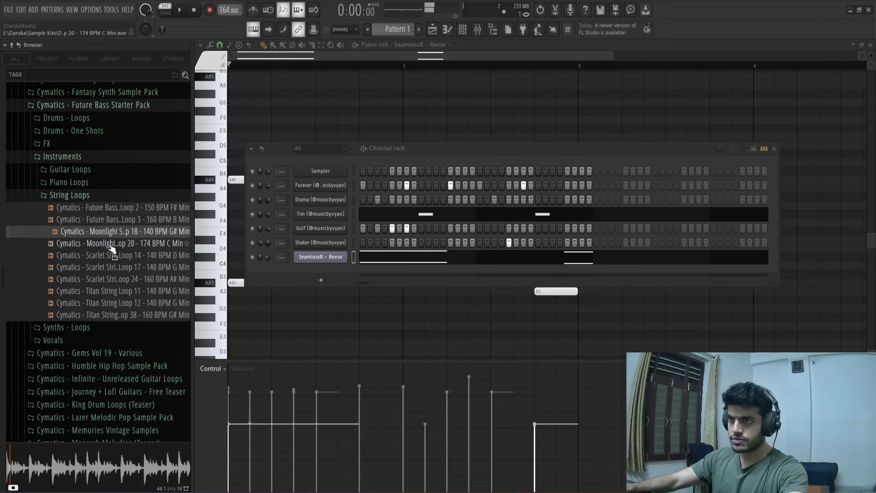
pyautogui.click(111, 243)
pyautogui.click(116, 255)
pyautogui.click(117, 267)
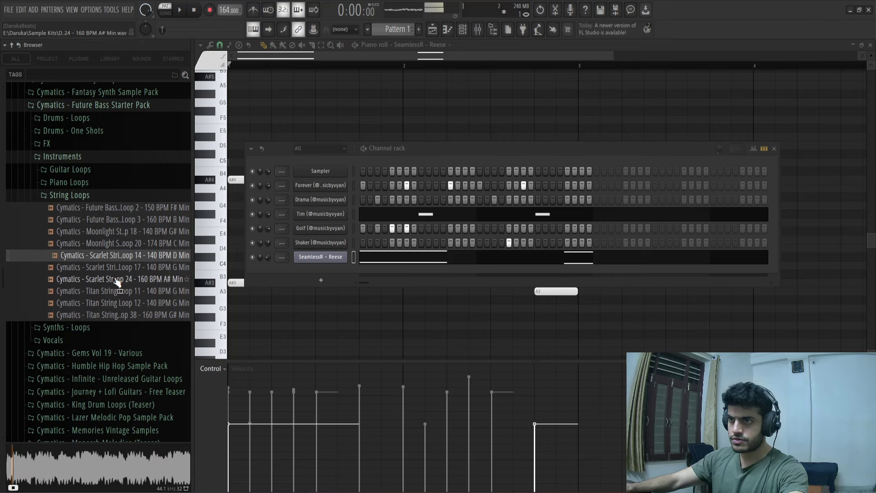
pyautogui.click(120, 279)
pyautogui.click(121, 292)
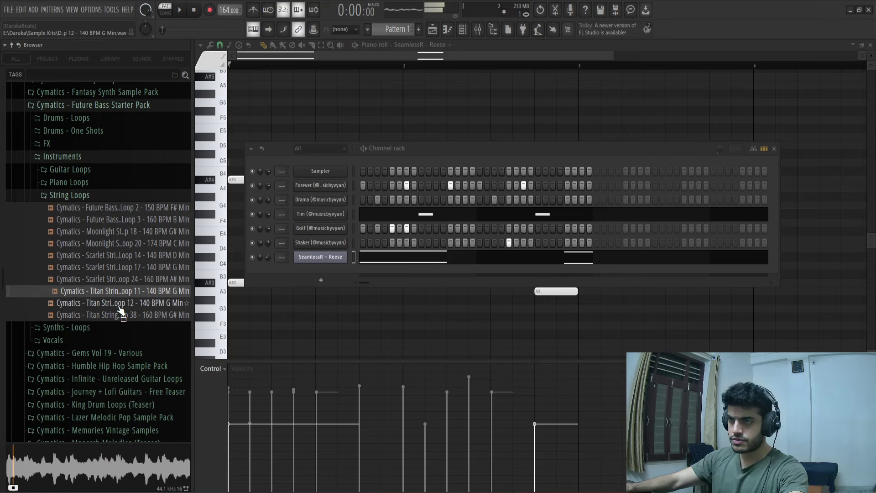
pyautogui.click(121, 303)
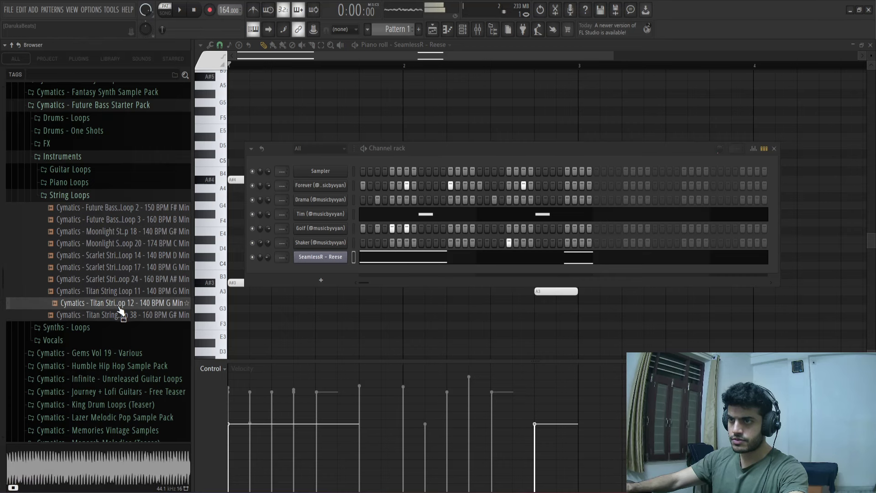
# - Place Titan String Loop 12 at the start of playlist Track 1 and set the project tempo to 140 BPM
pyautogui.click(432, 31)
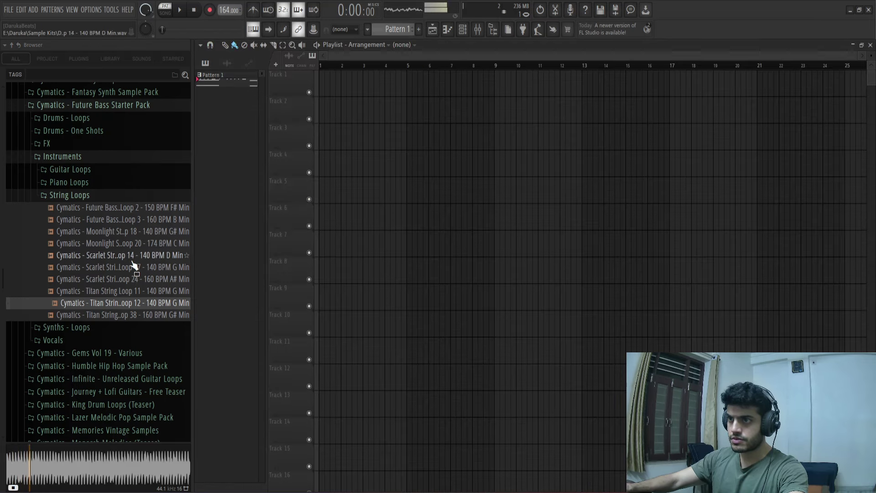
pyautogui.moveTo(132, 304); pyautogui.dragTo(347, 88)
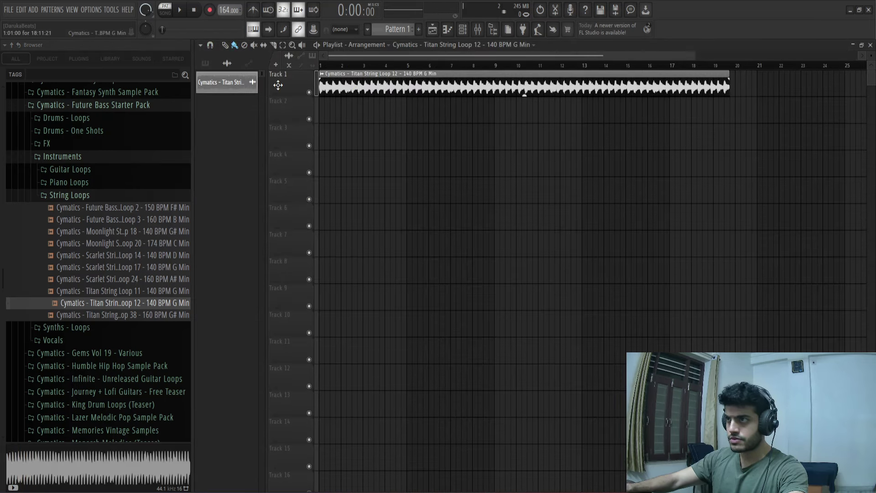
pyautogui.rightClick(224, 11)
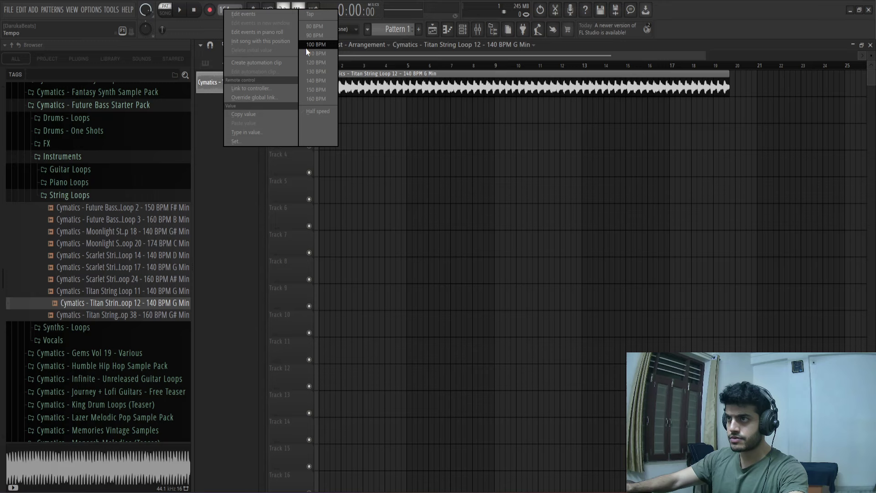
pyautogui.click(307, 81)
# - Place Pattern 1 on playlist Track 2 and align it to the start of bar 1
pyautogui.click(206, 63)
pyautogui.click(365, 113)
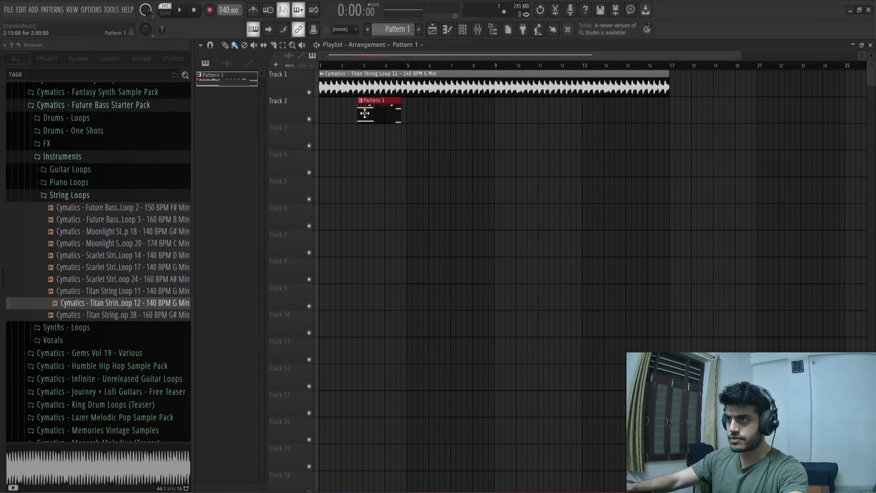
pyautogui.moveTo(364, 113); pyautogui.dragTo(327, 113)
# - Set Titan String Loop 12's time-stretching mode to Stretch and the project tempo to 164 BPM
pyautogui.doubleClick(339, 84)
pyautogui.click(430, 148)
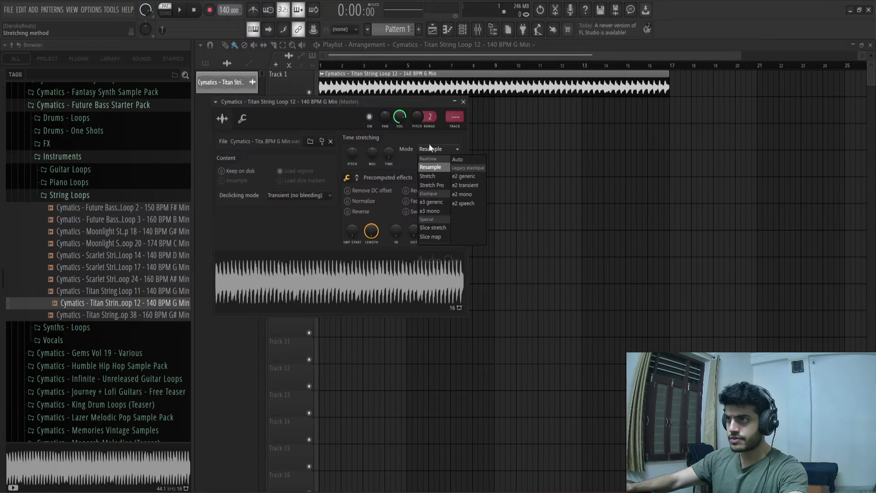
pyautogui.click(431, 176)
pyautogui.click(463, 101)
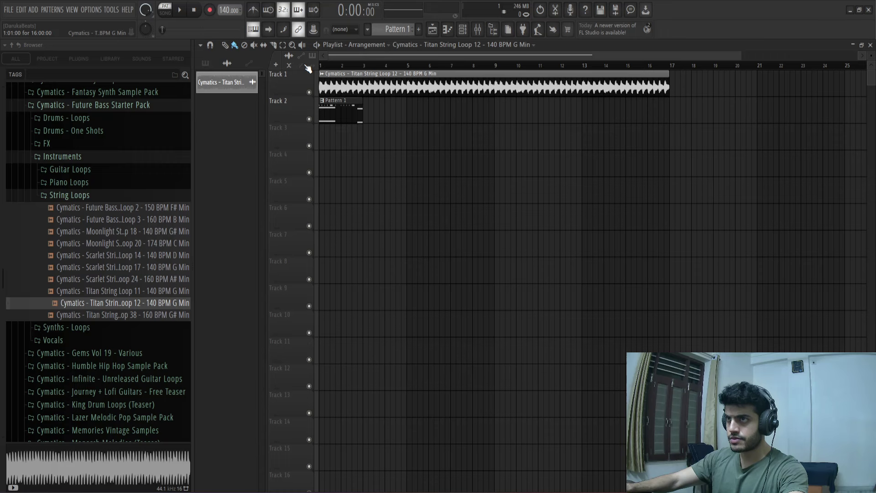
pyautogui.rightClick(224, 11)
pyautogui.click(314, 104)
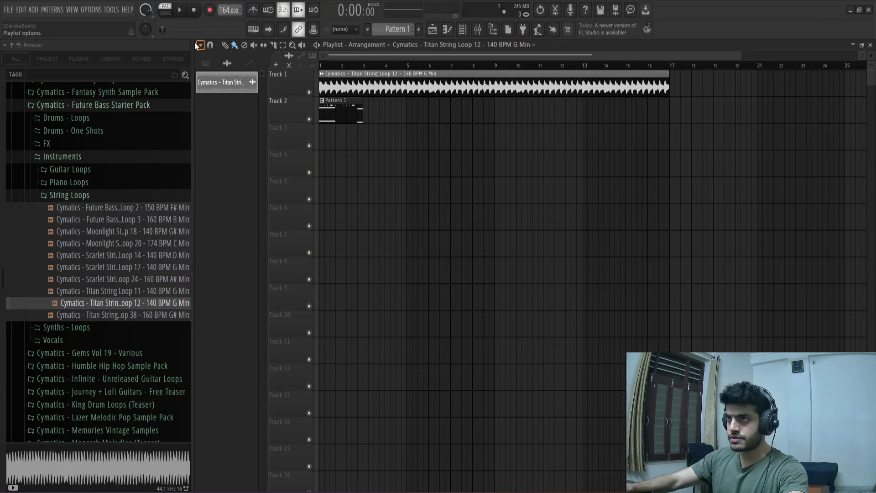
# - Duplicate the Pattern 1 clip end to end along playlist Track 2 through bar 16 while the song plays
pyautogui.press('space')
pyautogui.moveTo(396, 110); pyautogui.dragTo(330, 115)
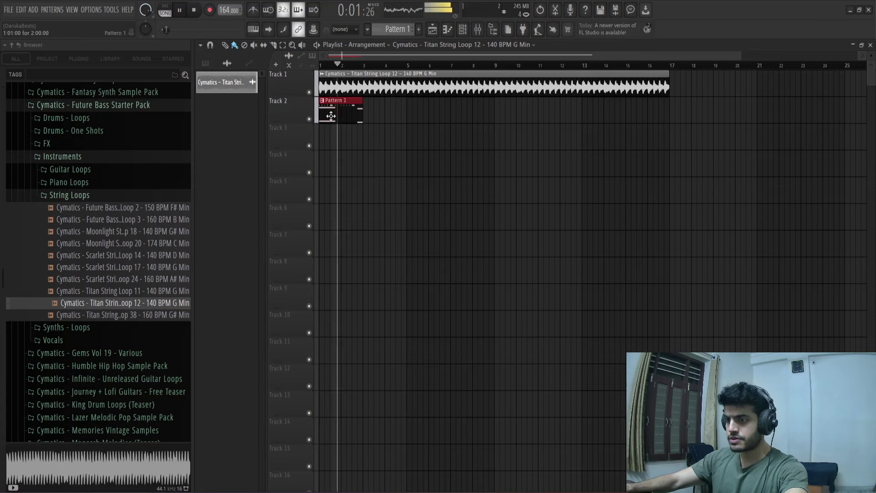
pyautogui.hotkey('ctrl', 'b')
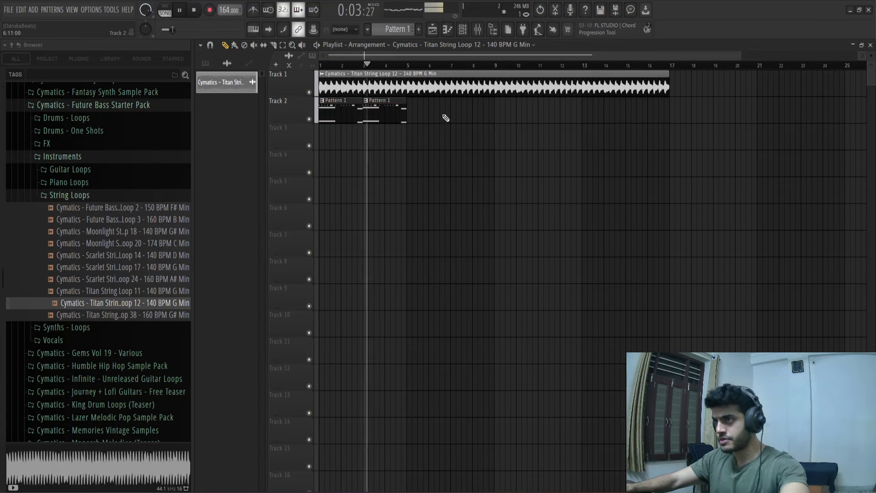
pyautogui.moveTo(396, 113); pyautogui.dragTo(396, 115)
pyautogui.hotkey('ctrl', 'b')
pyautogui.keyDown('ctrl'); pyautogui.click(508, 163); pyautogui.keyUp('ctrl')
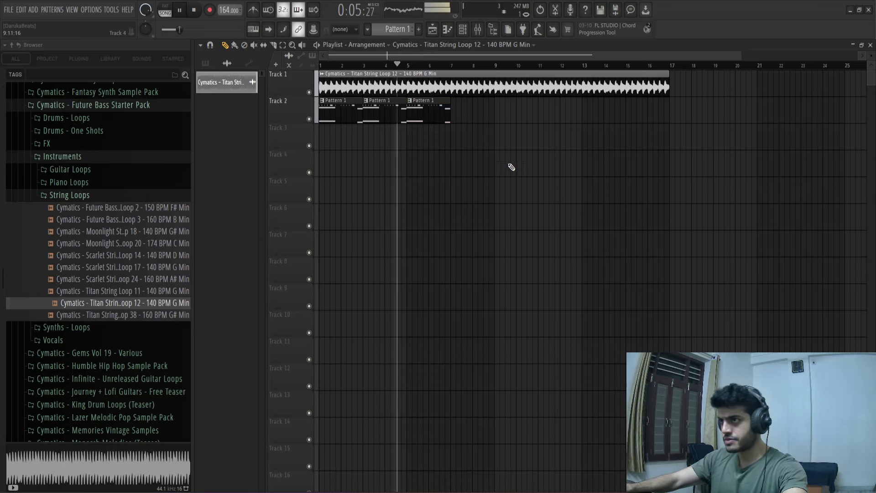
pyautogui.moveTo(480, 121); pyautogui.dragTo(435, 104)
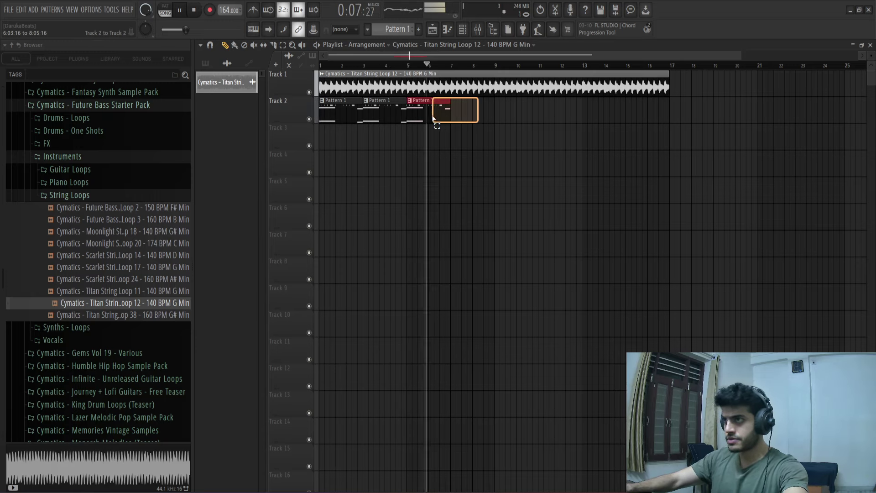
pyautogui.hotkey('ctrl', 'b')
pyautogui.hotkey('ctrl', 'b')
pyautogui.hotkey('ctrl', 'b')
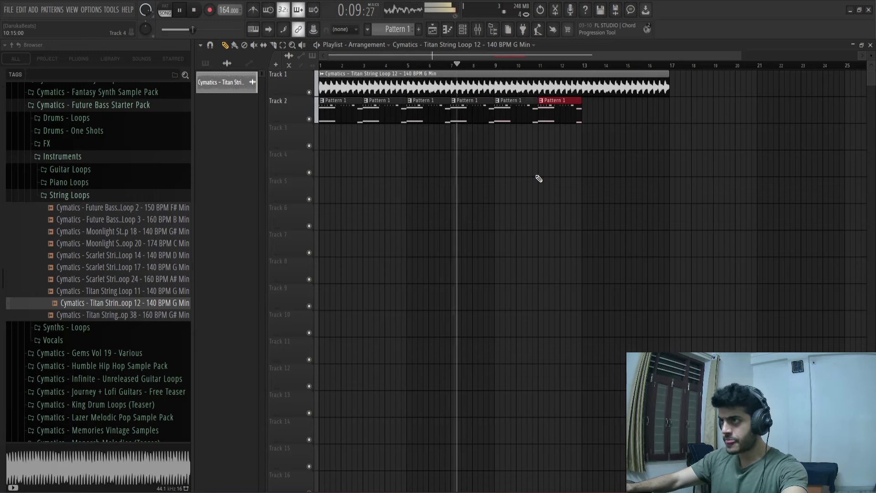
pyautogui.hotkey('ctrl', 'b')
pyautogui.hotkey('ctrl', 'b')
pyautogui.keyDown('ctrl'); pyautogui.click(618, 177); pyautogui.keyUp('ctrl')
pyautogui.press('space')
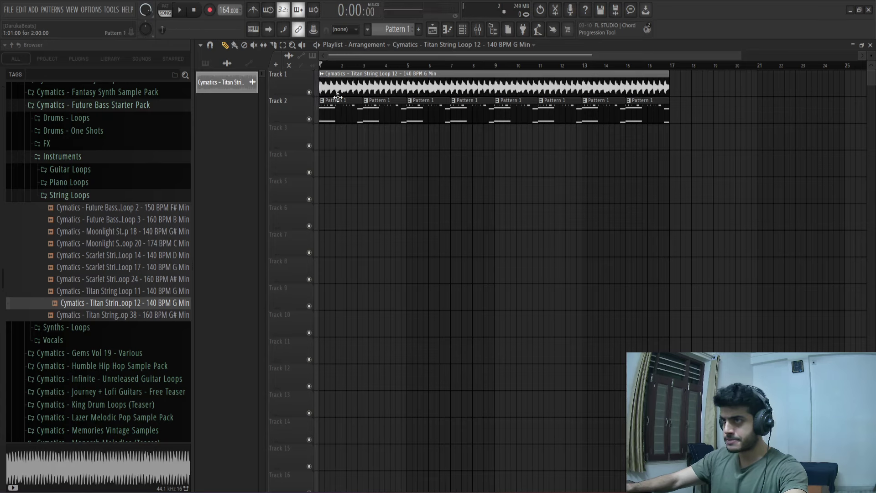
# - Play the beat and lower the volume of the SeamlessR - Reese channel in the channel rack
pyautogui.press('space')
pyautogui.doubleClick(335, 112)
pyautogui.press('space')
pyautogui.press('space')
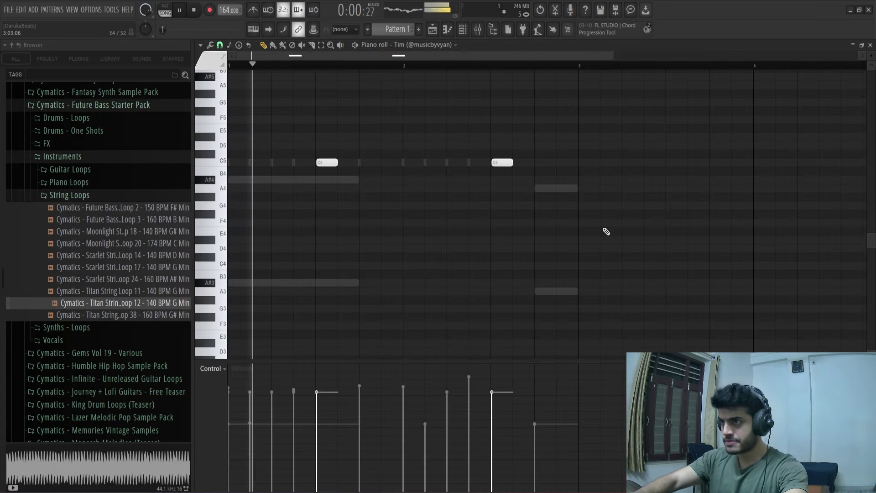
pyautogui.click(469, 26)
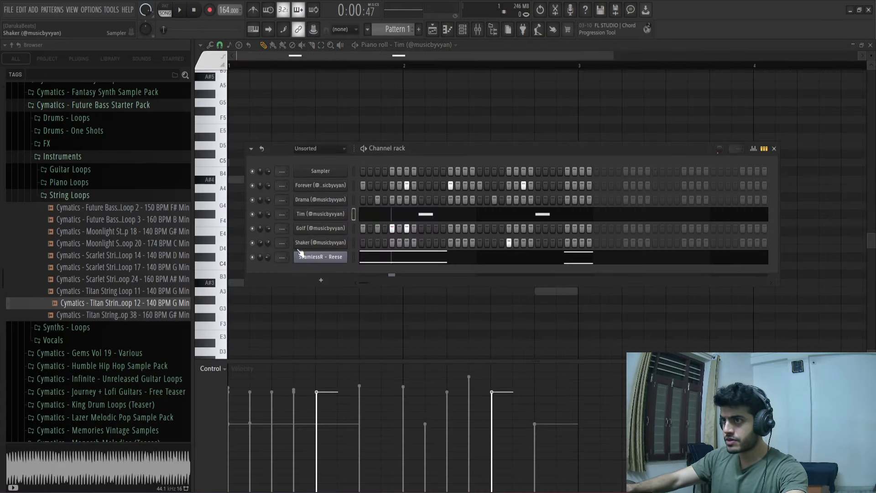
pyautogui.rightClick(268, 258)
pyautogui.click(276, 263)
pyautogui.press('space')
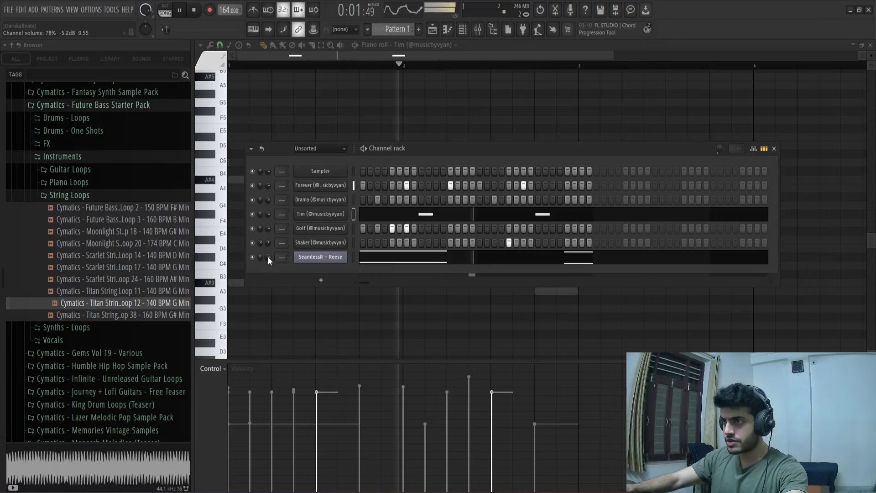
pyautogui.moveTo(268, 258); pyautogui.dragTo(268, 280)
# - Show all channels and move the Titan String Loop 12 and SeamlessR - Reese channels up directly below the Sampler channel
pyautogui.click(319, 148)
pyautogui.click(313, 154)
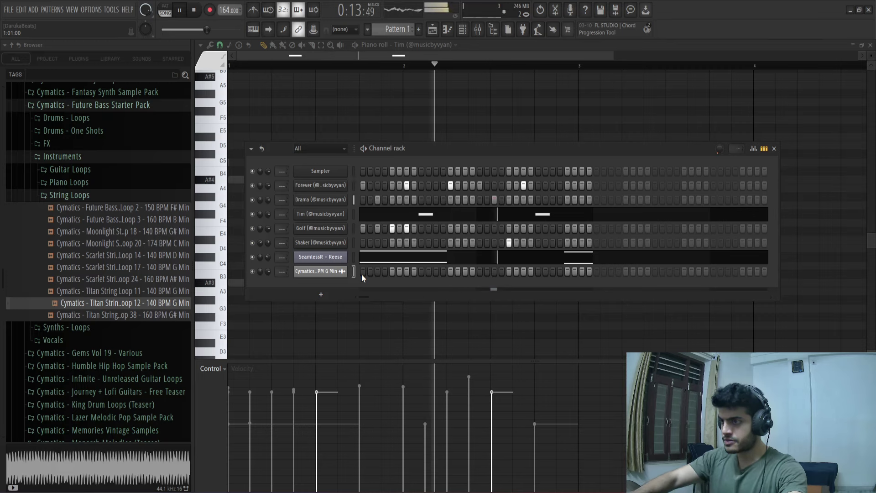
pyautogui.hotkey('alt', 'Up')
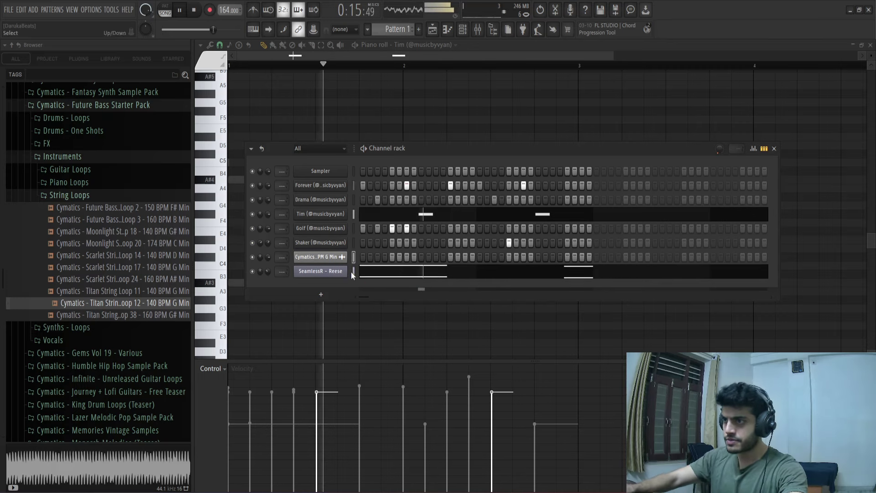
pyautogui.hotkey('alt', 'Up')
pyautogui.hotkey('alt', 'Up')
pyautogui.hotkey('alt', 'Up')
pyautogui.hotkey('alt', 'Up')
pyautogui.hotkey('alt', 'Up')
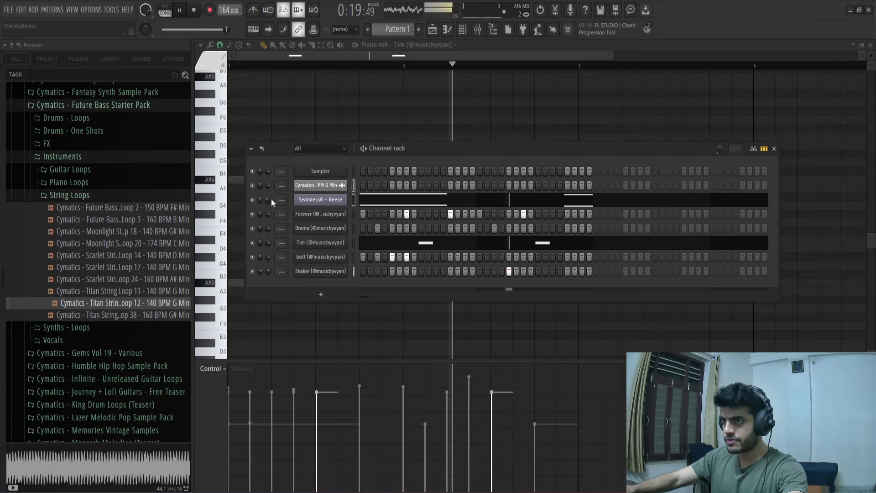
# - Collapse the Future Bass Starter Pack and its open subfolders, along with the CYMATICS and DRUM KITS folders, in the browser
pyautogui.click(70, 195)
pyautogui.click(62, 156)
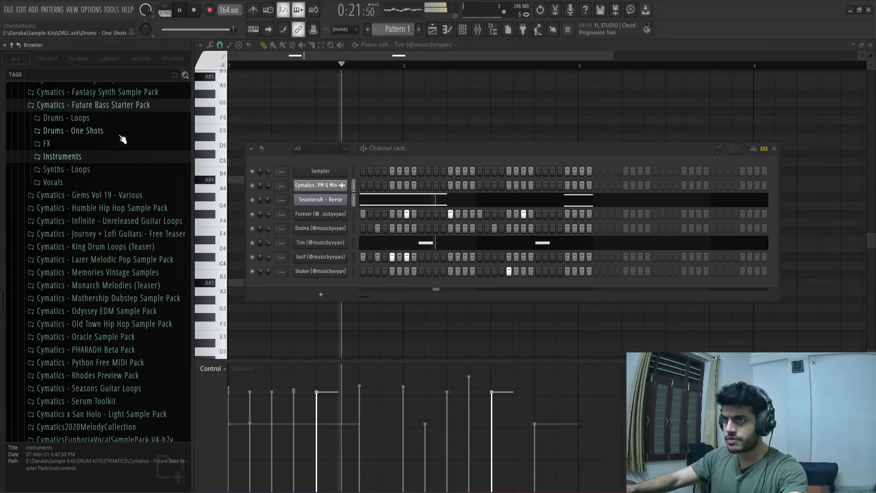
pyautogui.click(134, 105)
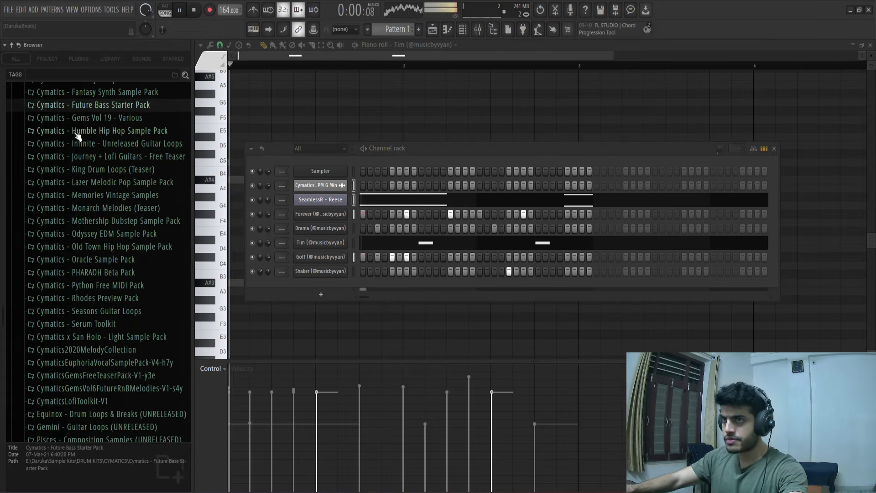
pyautogui.scroll(7, 78, 136)
pyautogui.scroll(4, 78, 136)
pyautogui.click(53, 249)
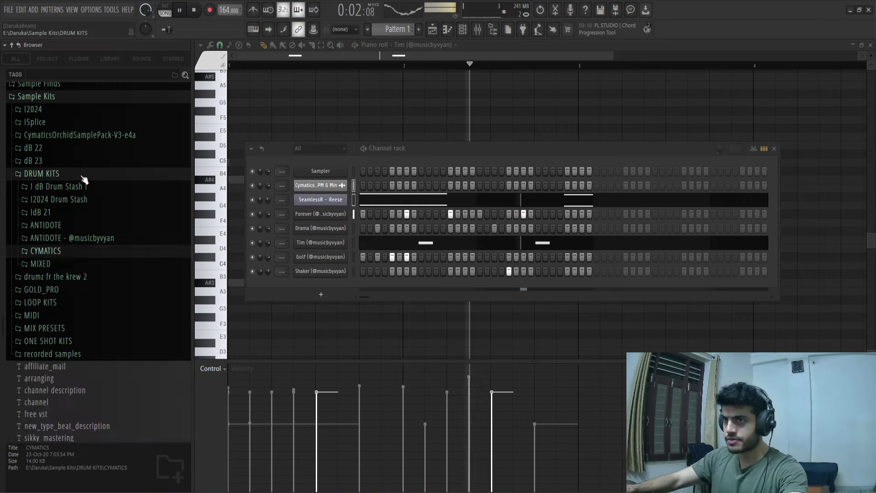
pyautogui.click(81, 174)
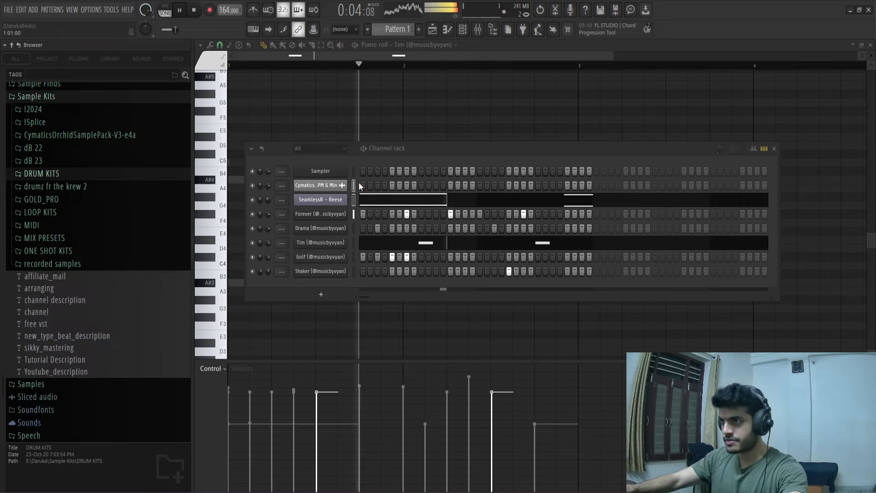
# - Add a LABS instrument channel with the Soft Piano preset, look over its preset list and close the plugin window
pyautogui.click(315, 296)
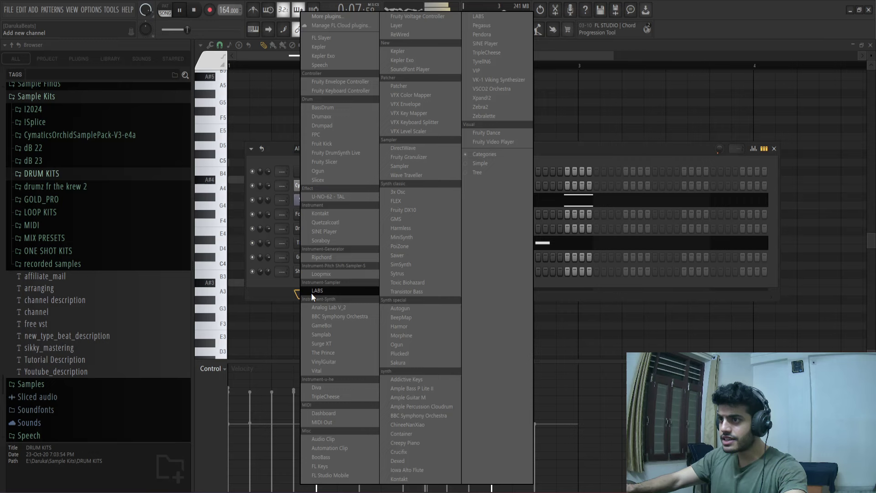
pyautogui.click(350, 290)
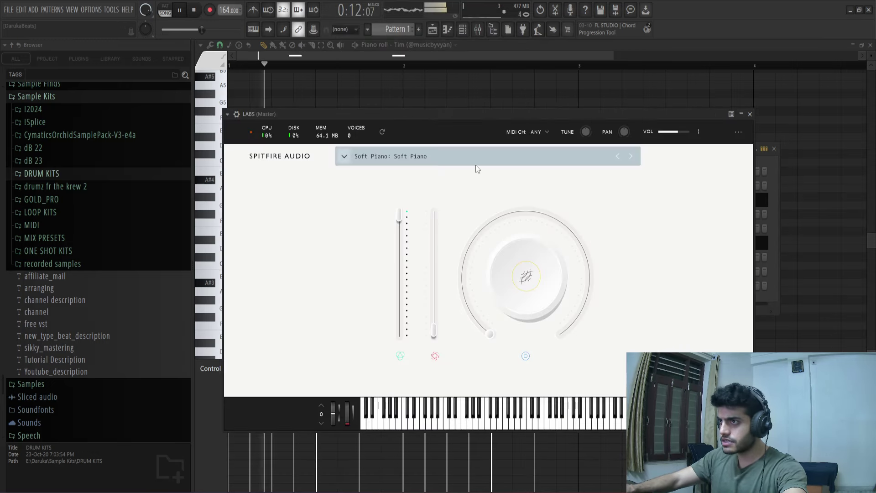
pyautogui.click(434, 156)
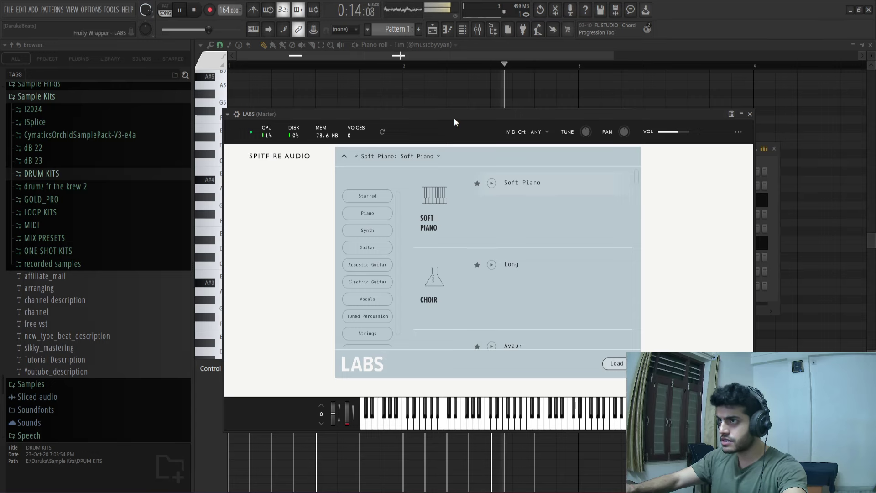
pyautogui.click(750, 115)
pyautogui.press('space')
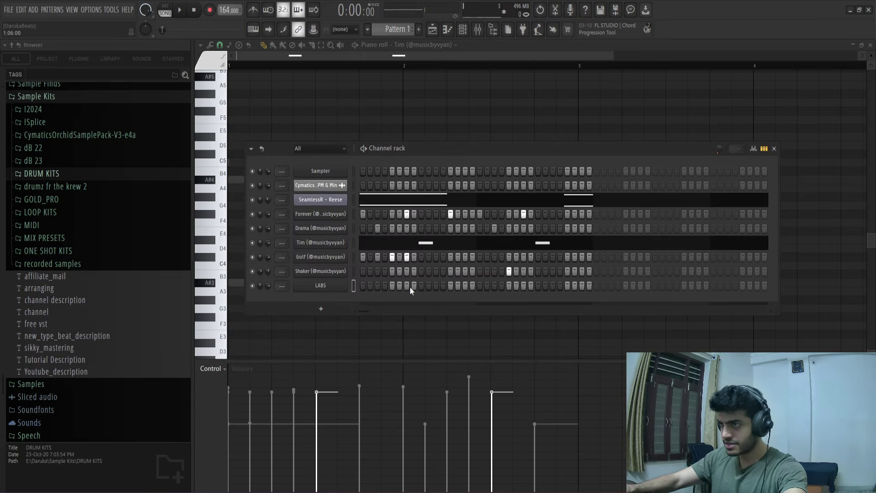
# - Add a LABS note on the last beat of bar 1 and raise it to D7 in the piano roll
pyautogui.click(451, 287)
pyautogui.rightClick(342, 284)
pyautogui.click(363, 286)
pyautogui.press('space')
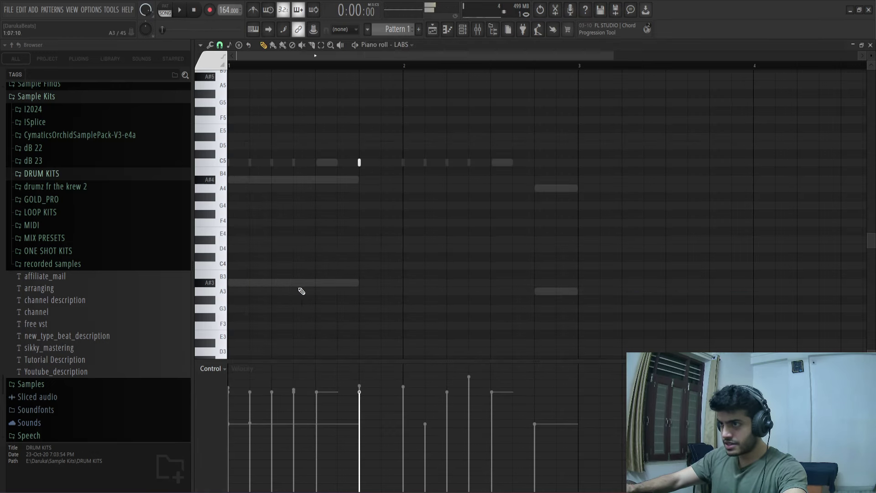
pyautogui.scroll(5, 360, 140)
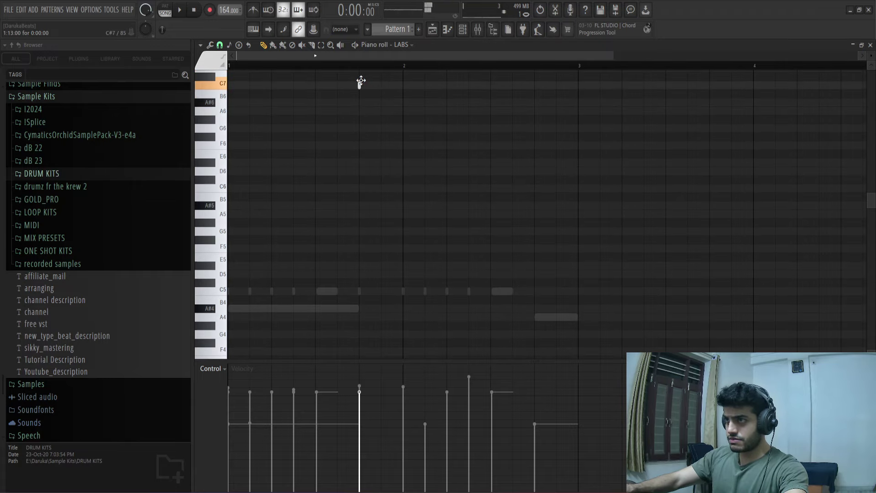
pyautogui.moveTo(361, 79)
pyautogui.mouseDown()
pyautogui.moveTo(360, 70)
pyautogui.moveTo(360, 78)
pyautogui.mouseUp()
pyautogui.press('space')
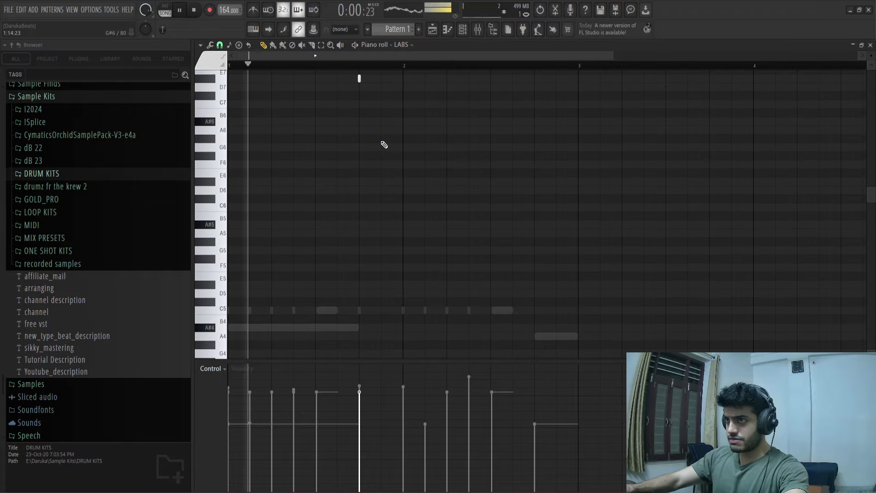
pyautogui.scroll(3, 377, 178)
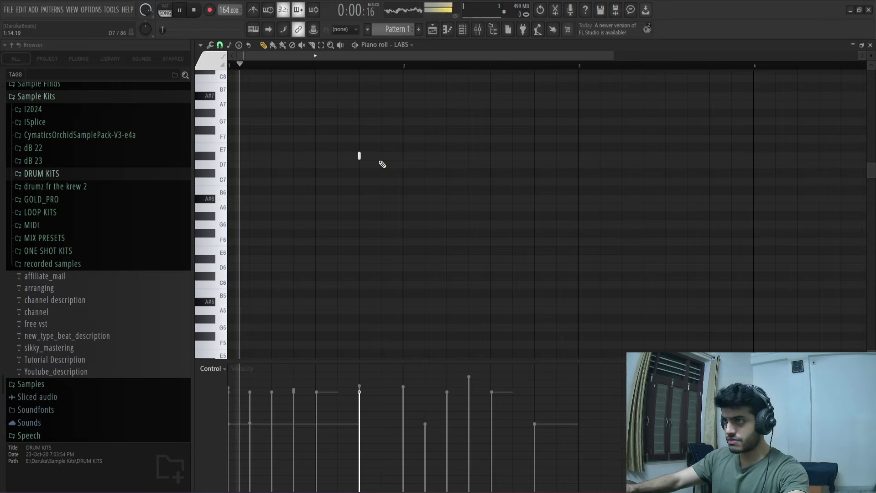
pyautogui.press('space')
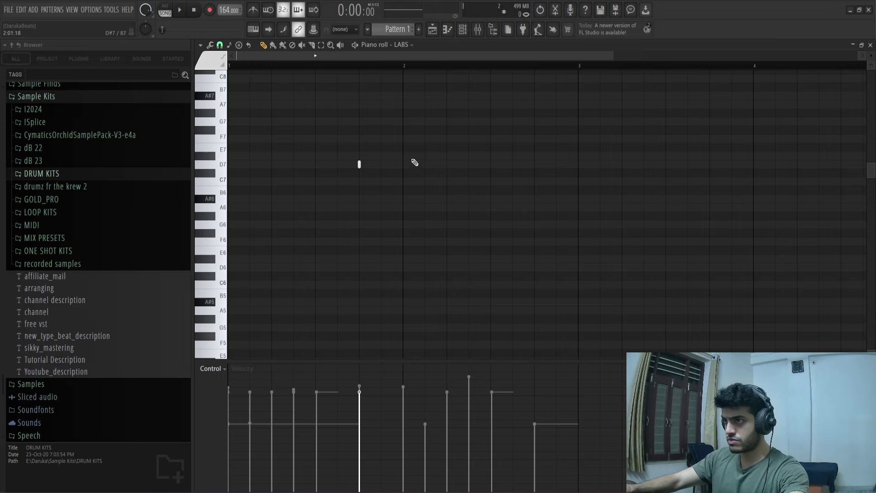
# - Add a LABS note on D#7 at the start of bar 2, lengthen it to one beat and play the pattern
pyautogui.press('F6')
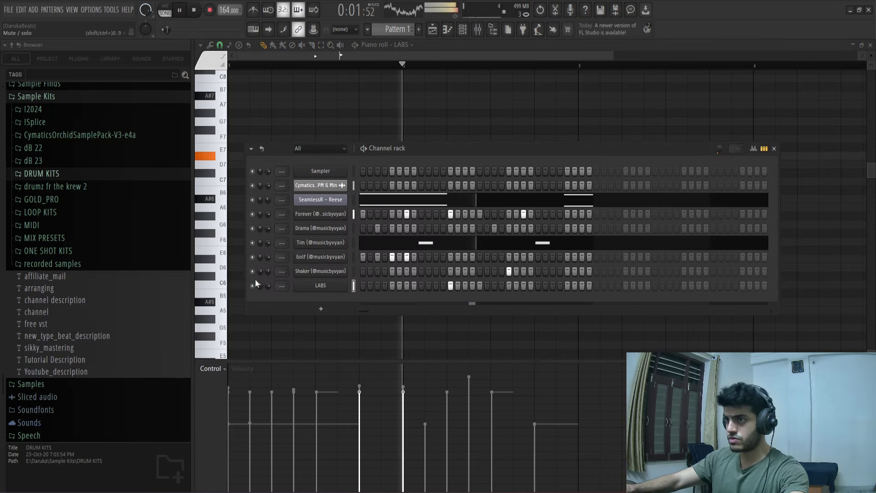
pyautogui.press('space')
pyautogui.press('space')
pyautogui.press('F6')
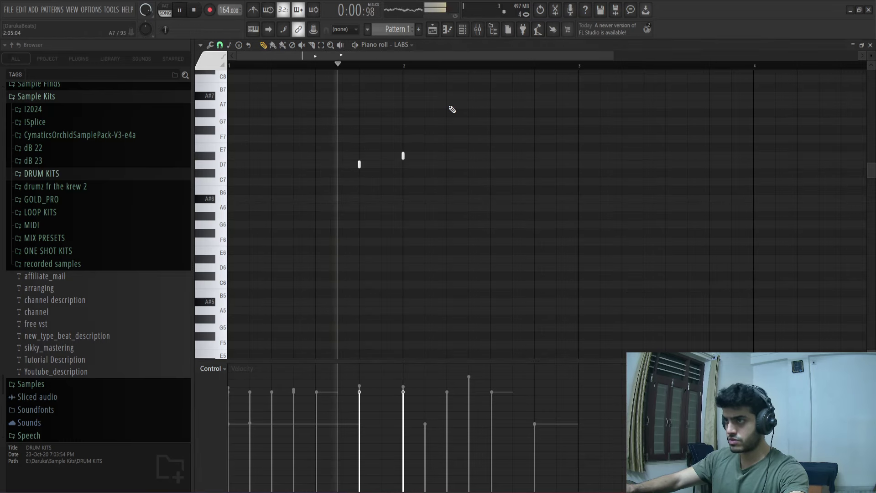
pyautogui.keyDown('ctrl'); pyautogui.scroll(-2, 434, 198); pyautogui.keyUp('ctrl')
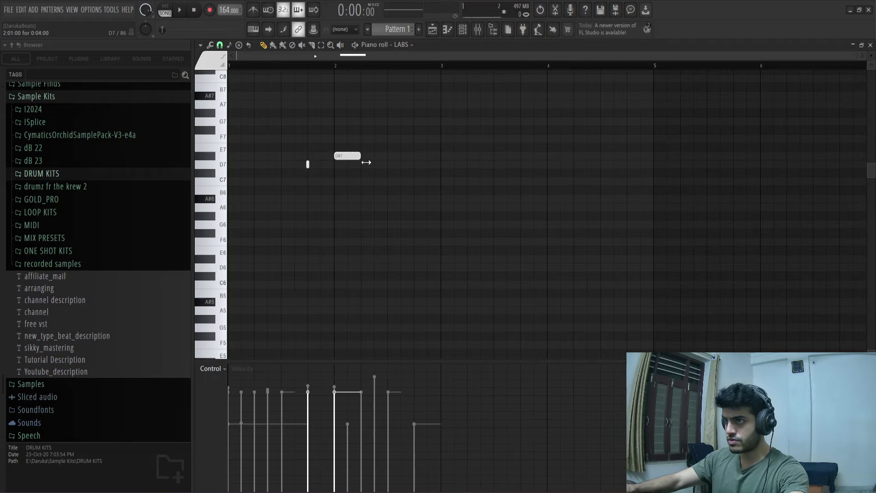
pyautogui.press('space')
# - Reopen the LABS channel's plugin window from the channel rack while the pattern plays
pyautogui.scroll(-2, 473, 196)
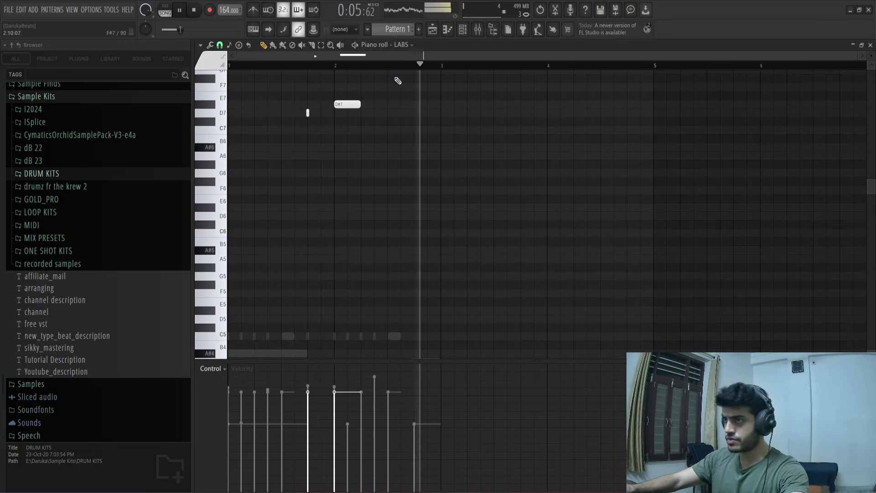
pyautogui.click(466, 30)
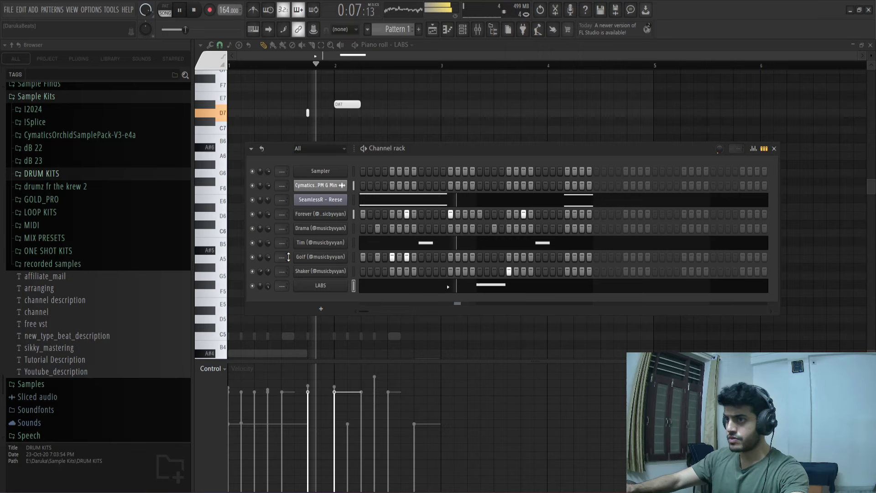
pyautogui.rightClick(267, 292)
pyautogui.click(322, 286)
pyautogui.rightClick(322, 286)
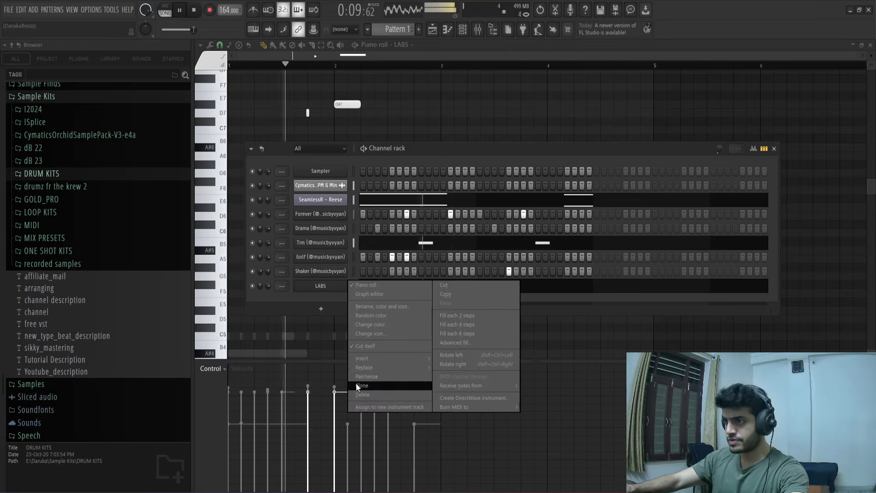
pyautogui.rightClick(330, 286)
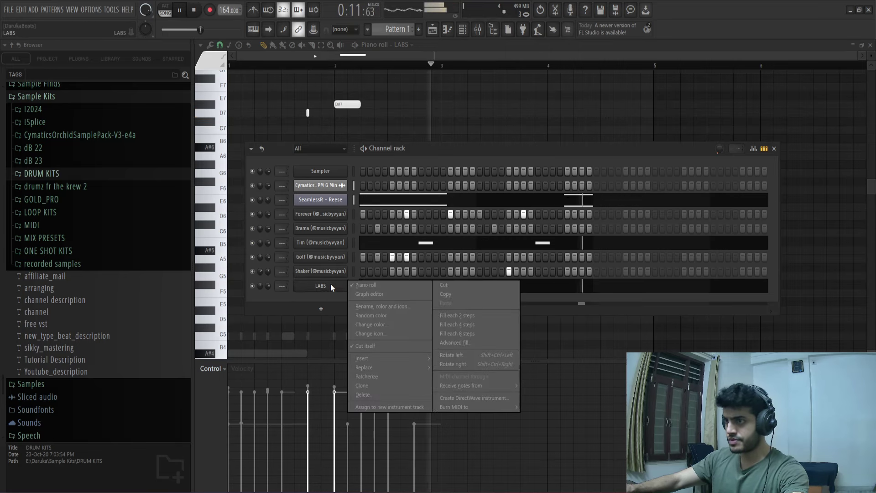
pyautogui.click(326, 285)
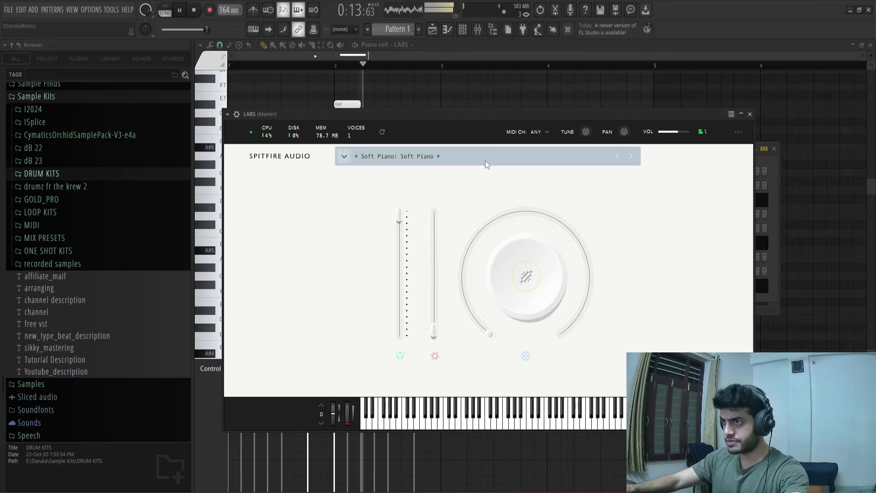
# - Step through the LABS presets from Soft Piano to Moon Guitar and transpose the two LABS notes down one octave
pyautogui.click(630, 157)
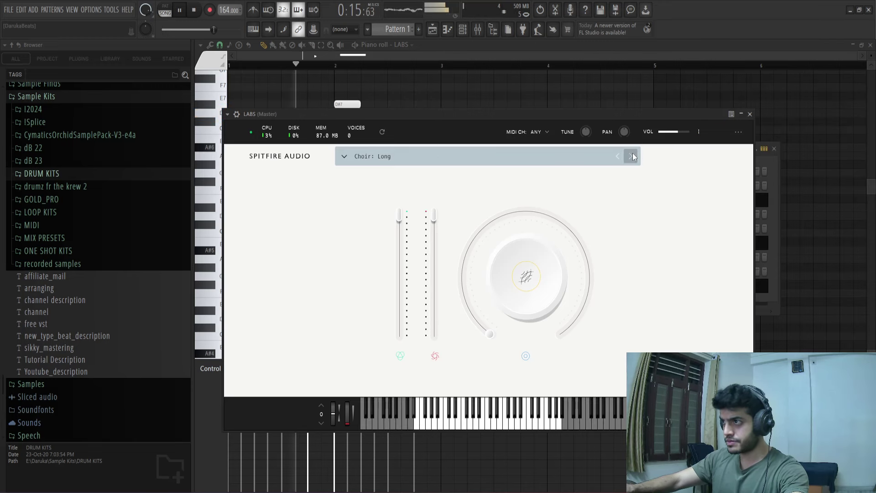
pyautogui.click(631, 157)
pyautogui.click(631, 157)
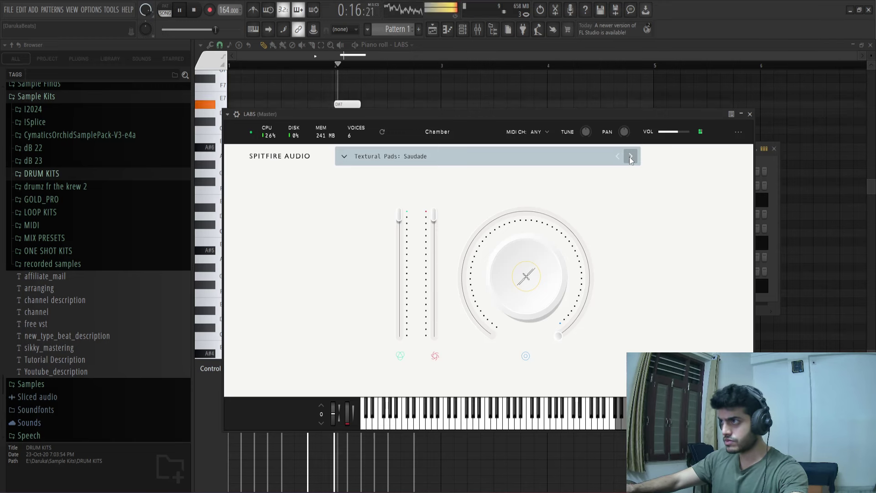
pyautogui.click(630, 157)
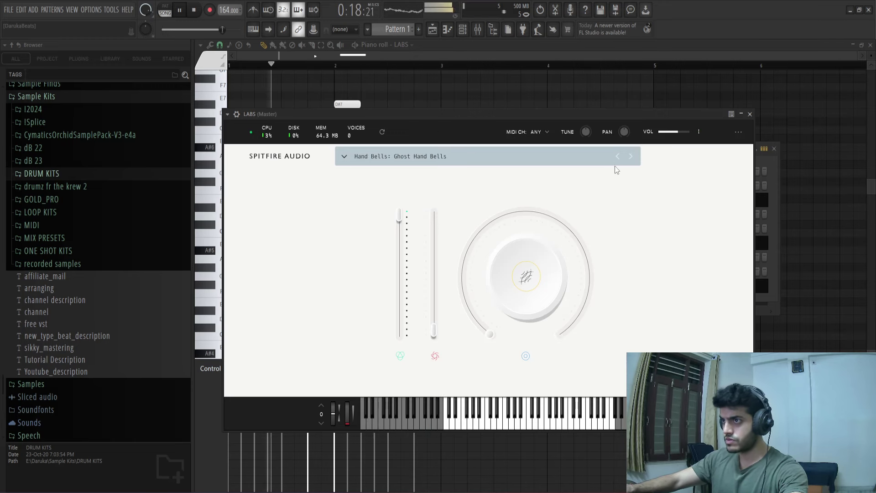
pyautogui.click(630, 158)
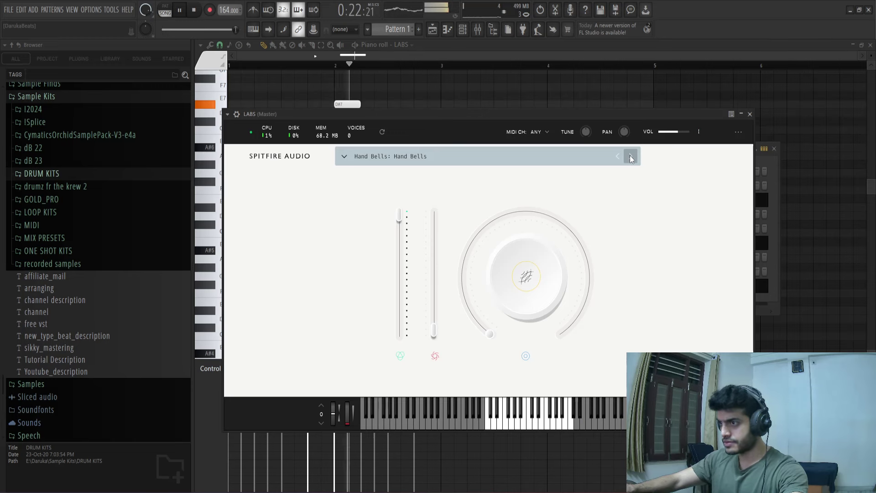
pyautogui.click(631, 157)
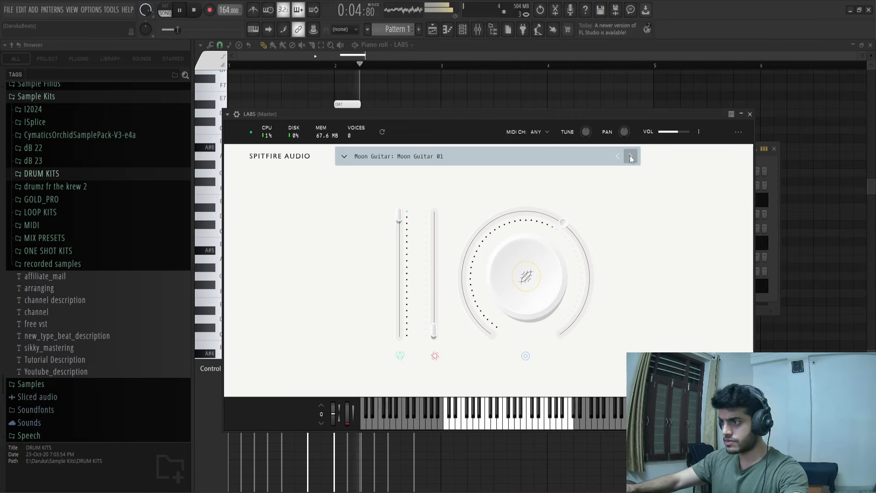
pyautogui.rightClick(603, 100)
pyautogui.hotkey('ctrl', 'Down')
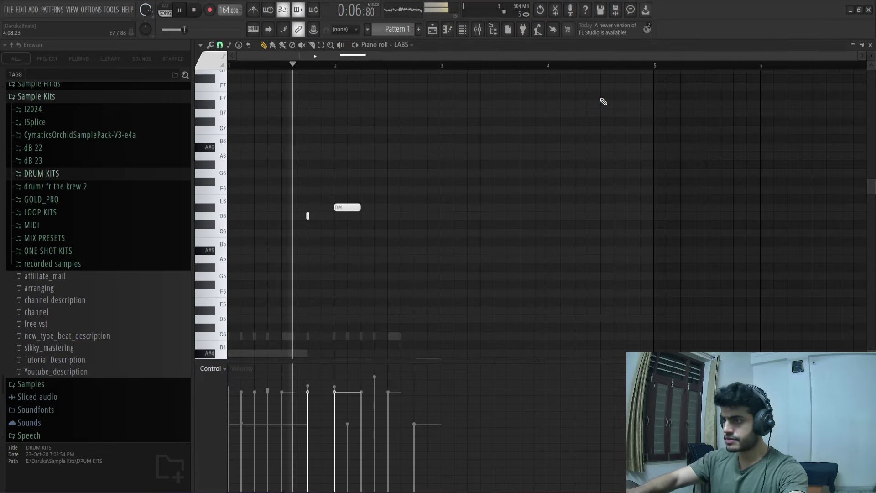
# - Move the LABS channel up in the channel rack so it sits directly below SeamlessR - Reese
pyautogui.click(463, 30)
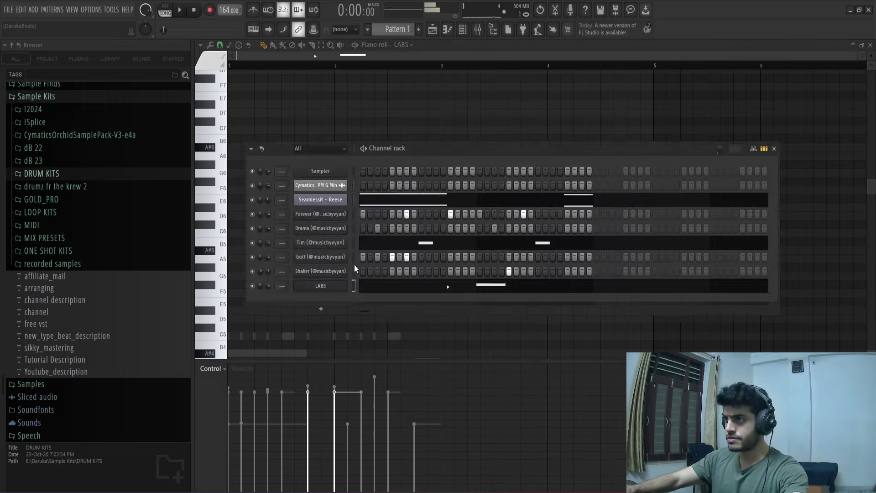
pyautogui.click(363, 284)
pyautogui.click(469, 30)
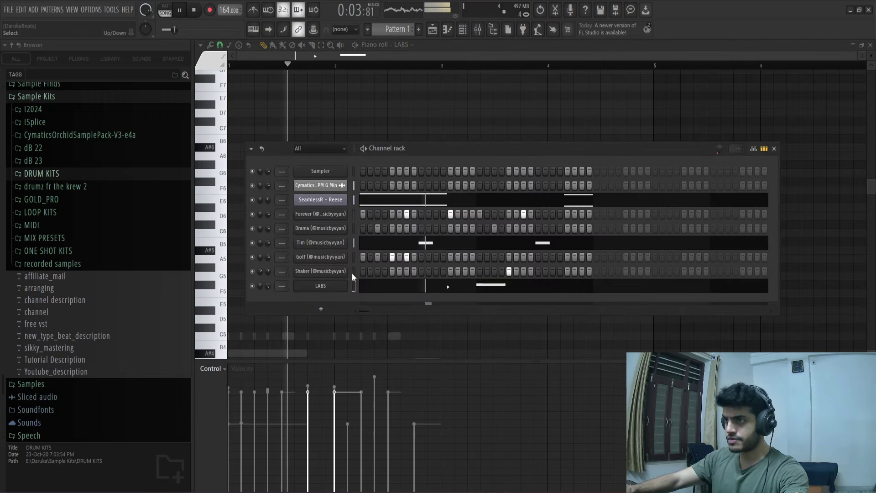
pyautogui.hotkey('alt', 'Up')
pyautogui.hotkey('alt', 'Up')
pyautogui.hotkey('alt', 'Up')
pyautogui.hotkey('alt', 'Up')
pyautogui.hotkey('alt', 'Up')
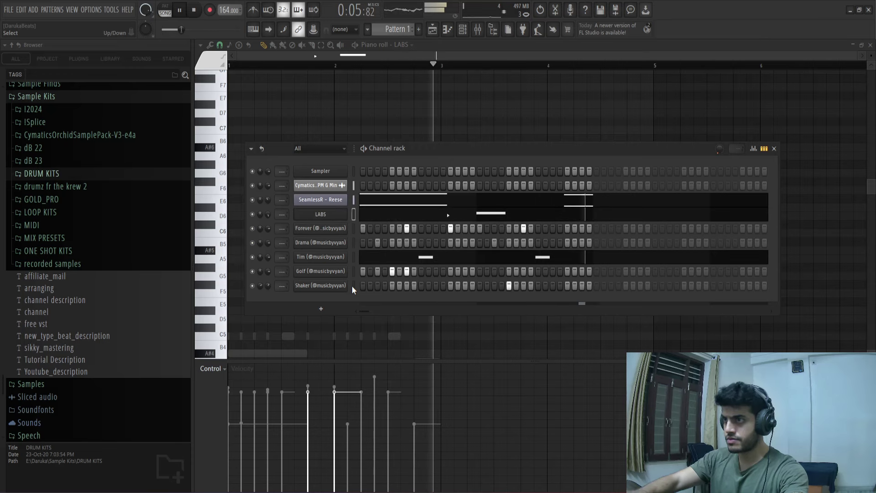
# - Mute the Forever, Drama, Tim, Golf and Shaker drum channels
pyautogui.click(253, 228)
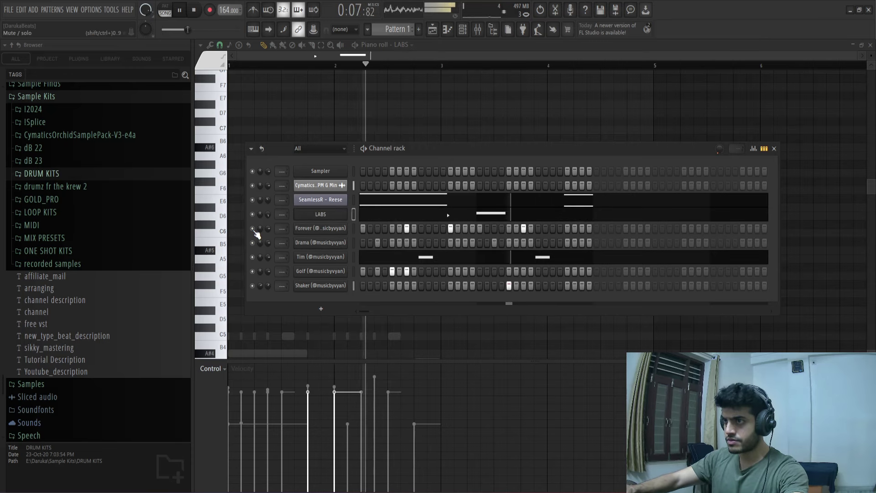
pyautogui.click(252, 242)
pyautogui.click(253, 257)
pyautogui.click(252, 272)
pyautogui.click(253, 286)
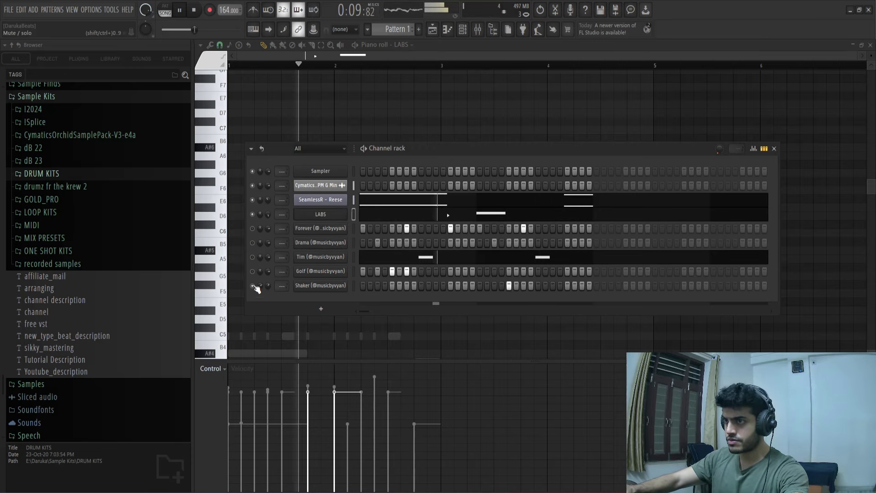
# - Switch LABS back to the Moon Guitar 01 preset and raise its volume all the way up
pyautogui.click(321, 214)
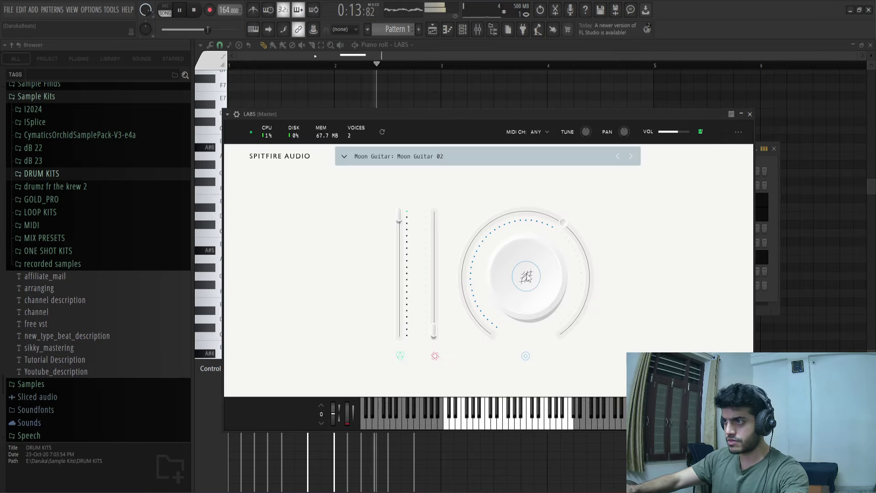
pyautogui.click(617, 156)
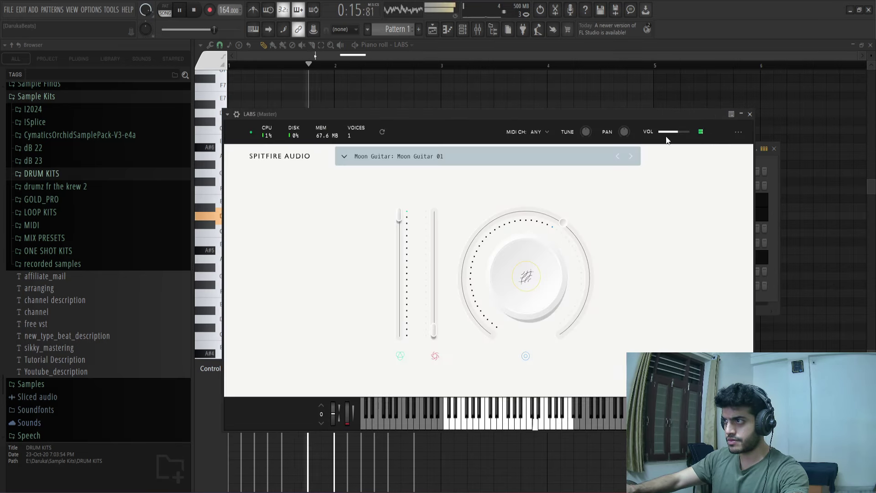
pyautogui.moveTo(676, 132); pyautogui.dragTo(692, 132)
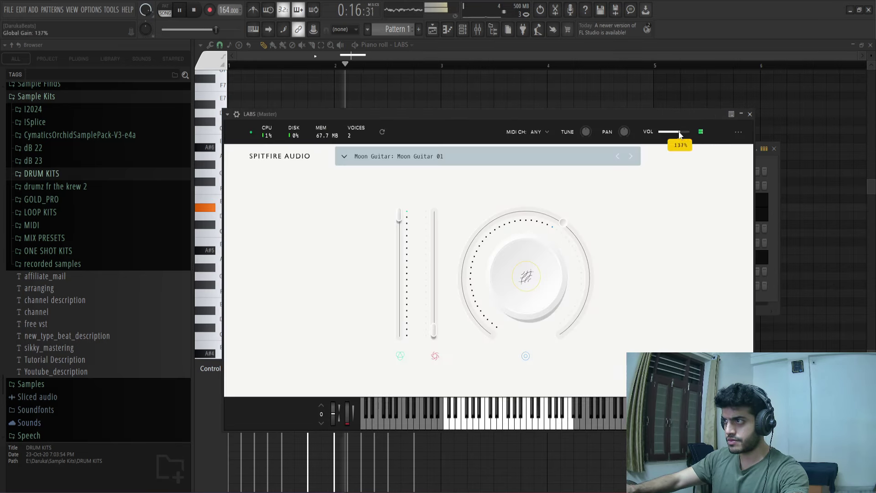
pyautogui.rightClick(521, 95)
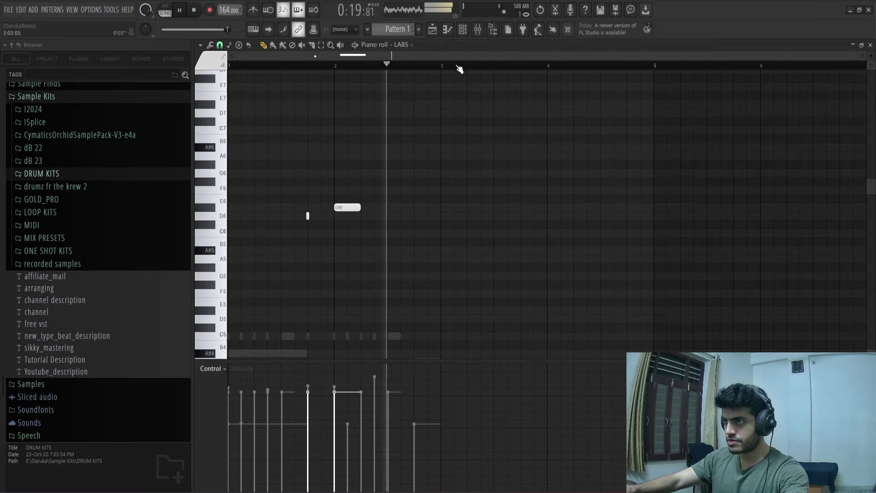
# - Check the LABS plugin window again and lower the velocity of the D#6 note at the start of bar 2
pyautogui.press('F6')
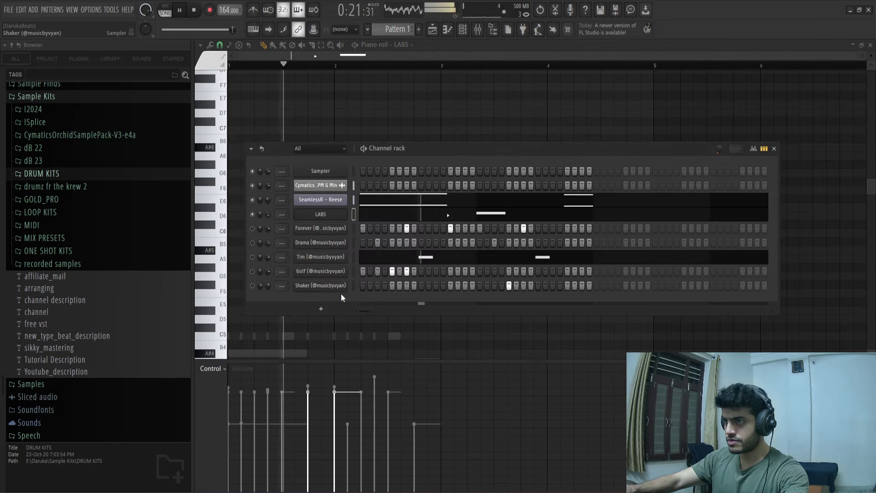
pyautogui.click(322, 214)
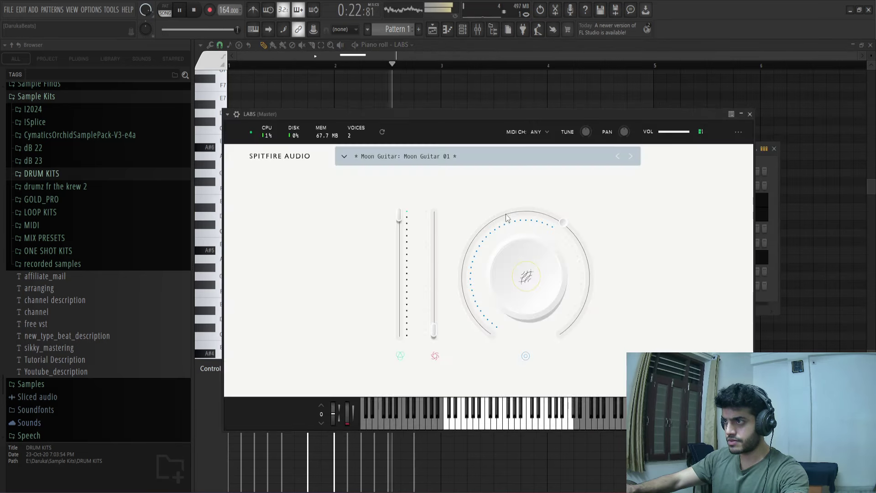
pyautogui.click(749, 114)
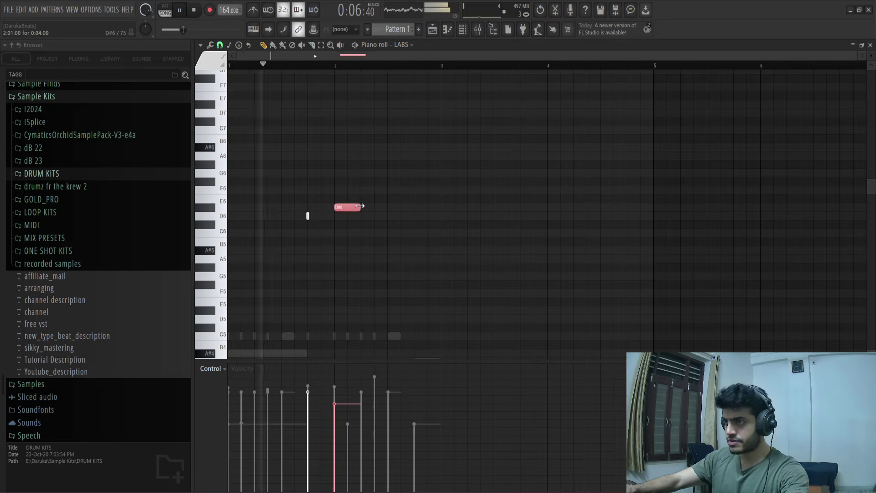
pyautogui.moveTo(348, 169); pyautogui.dragTo(344, 223)
pyautogui.scroll(-3, 344, 223)
pyautogui.keyDown('ctrl'); pyautogui.click(371, 215); pyautogui.keyUp('ctrl')
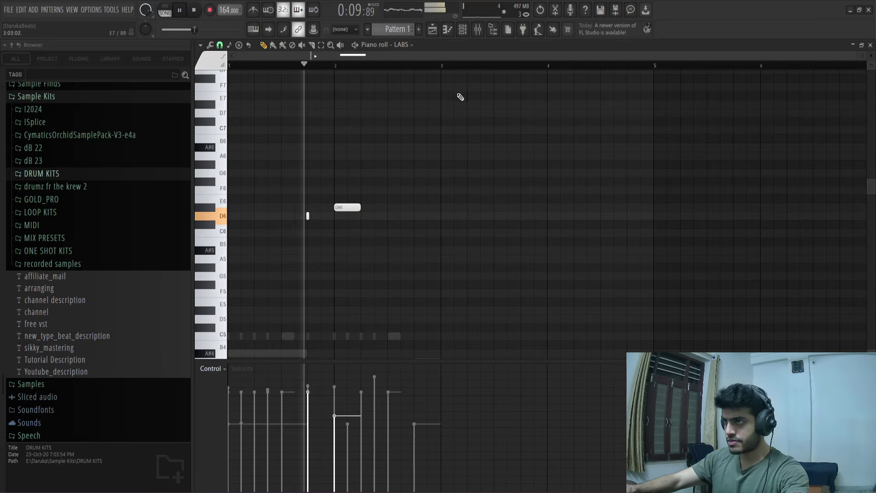
# - Unmute the Forever, Drama, Tim, Golf and Shaker drum channels
pyautogui.click(463, 29)
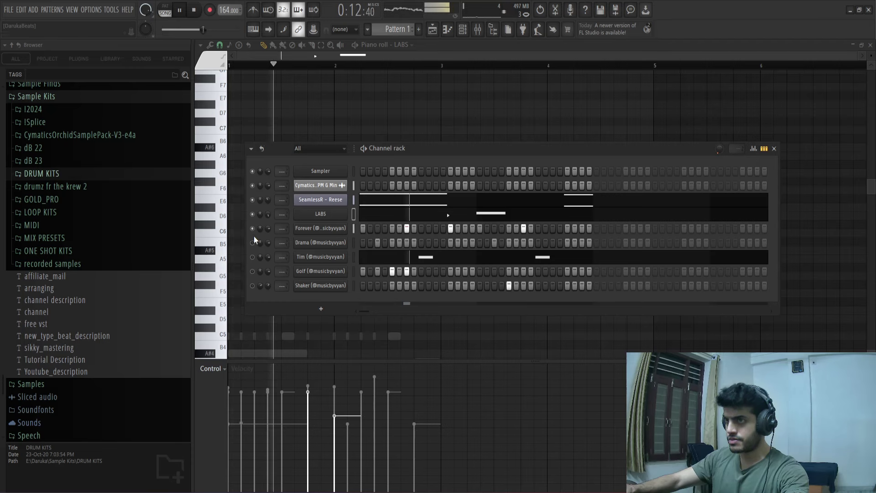
pyautogui.click(253, 243)
pyautogui.click(252, 257)
pyautogui.click(252, 272)
pyautogui.click(253, 287)
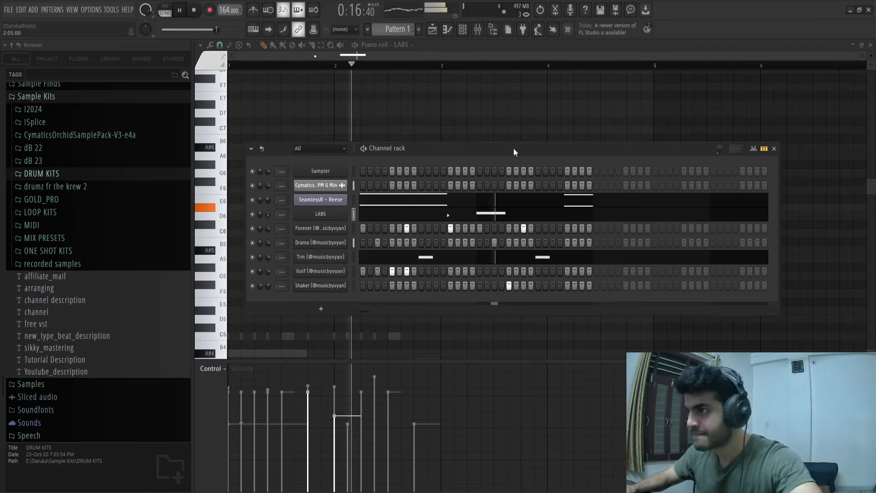
# - Show the Golf channel's notes in the piano roll and apply the randomizer to their levels
pyautogui.rightClick(336, 273)
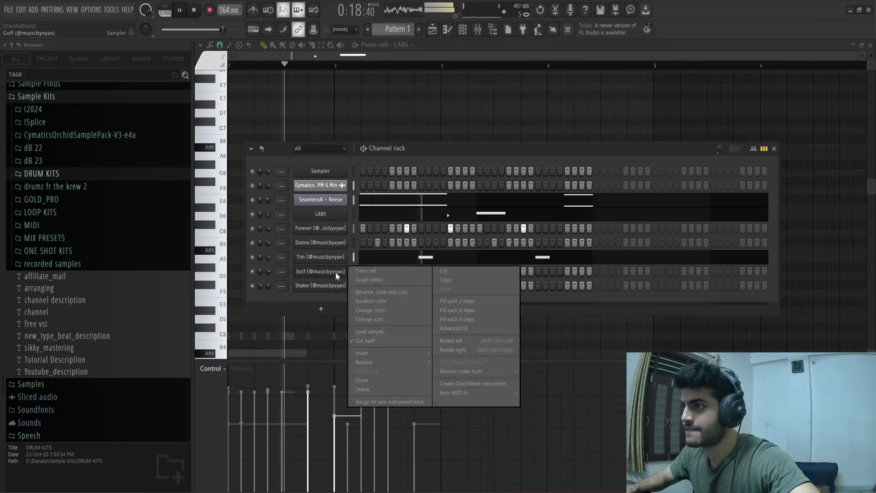
pyautogui.click(360, 278)
pyautogui.rightClick(340, 271)
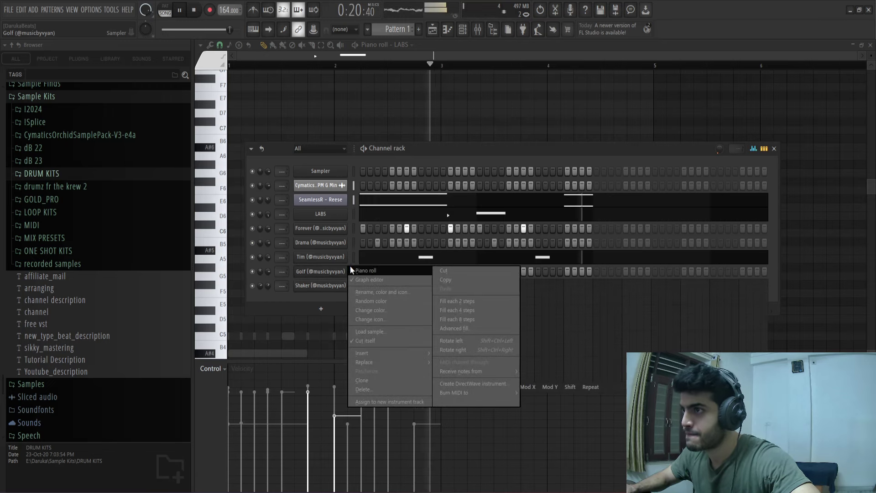
pyautogui.click(360, 271)
pyautogui.hotkey('alt', 'r')
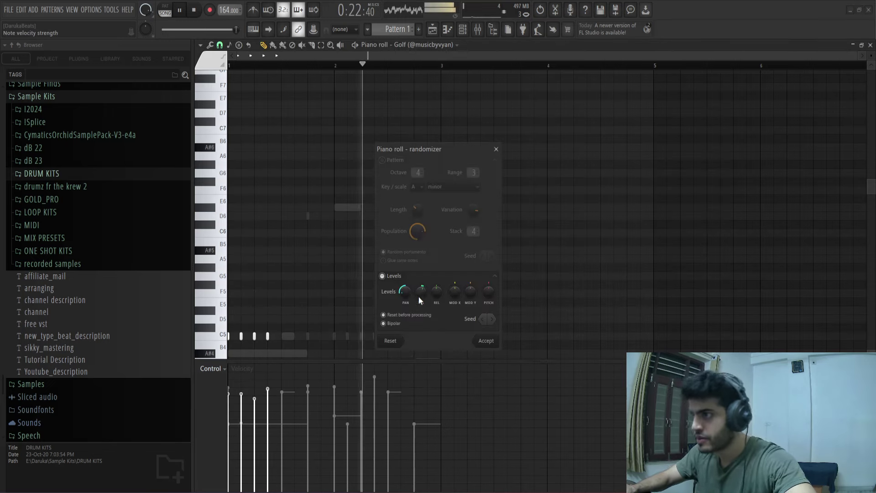
pyautogui.click(485, 341)
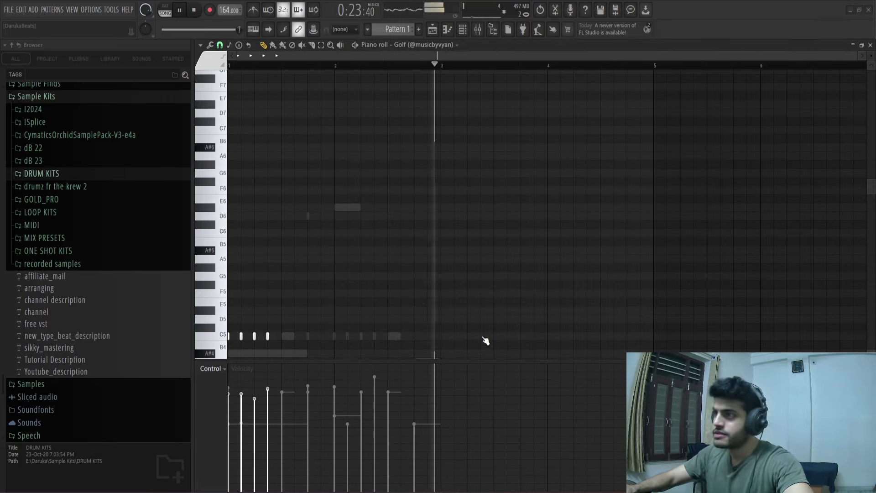
# - Expand The Lunch77 Kanye West Drumkit folder inside Sample Kits > !2024 > Lunch in the browser and stop playback
pyautogui.click(470, 30)
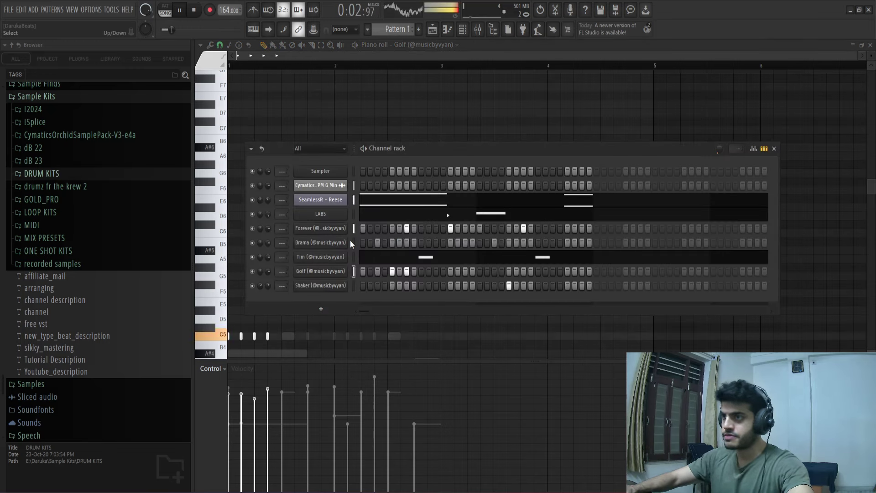
pyautogui.scroll(2, 57, 183)
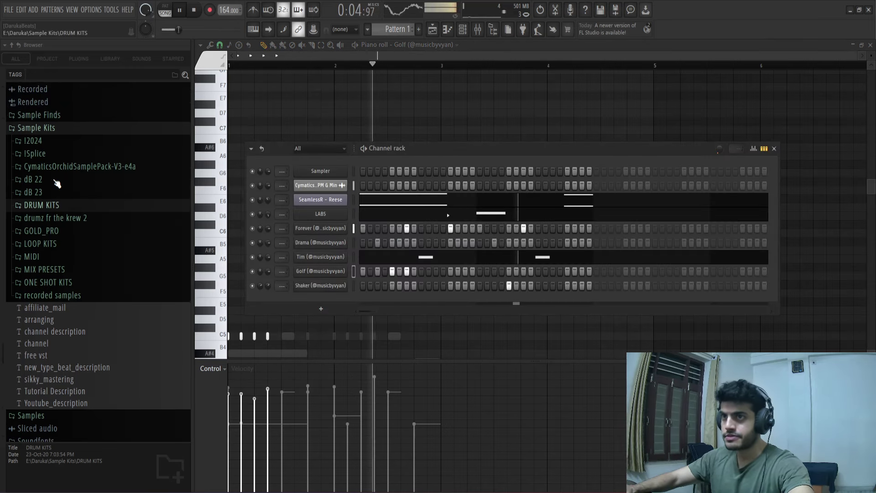
pyautogui.click(45, 144)
pyautogui.scroll(-3, 45, 255)
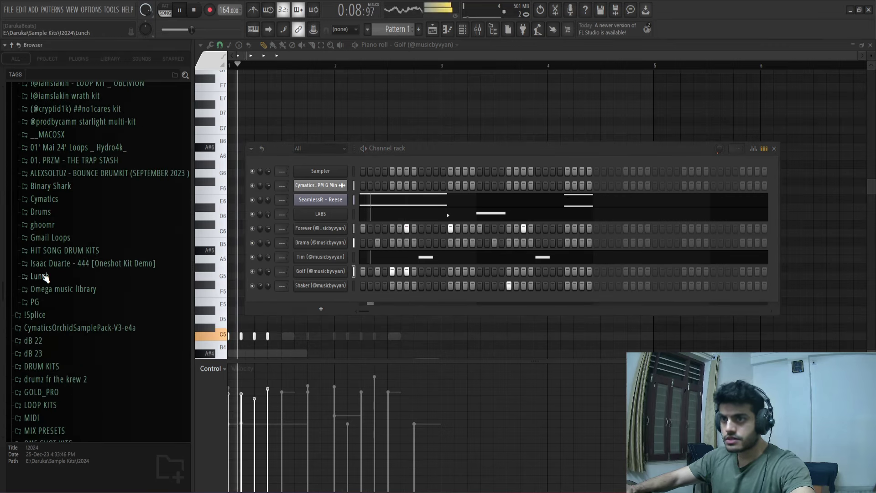
pyautogui.click(41, 276)
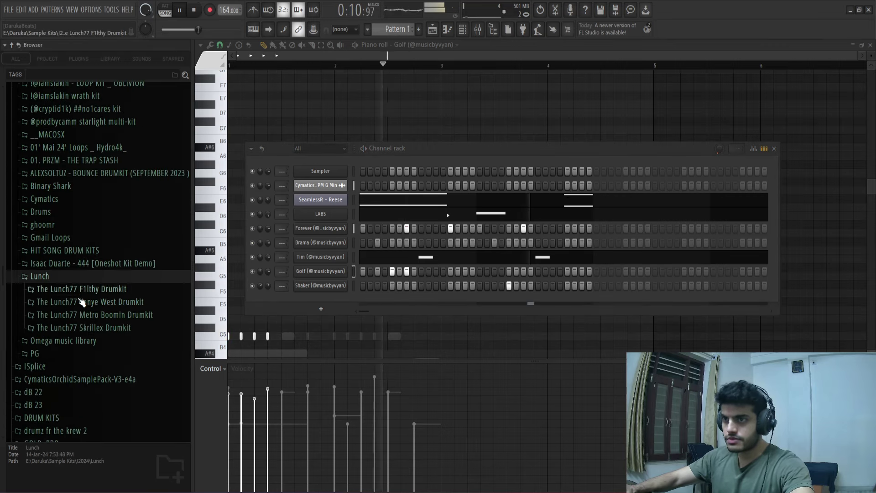
pyautogui.click(81, 302)
pyautogui.scroll(-3, 69, 339)
pyautogui.press('space')
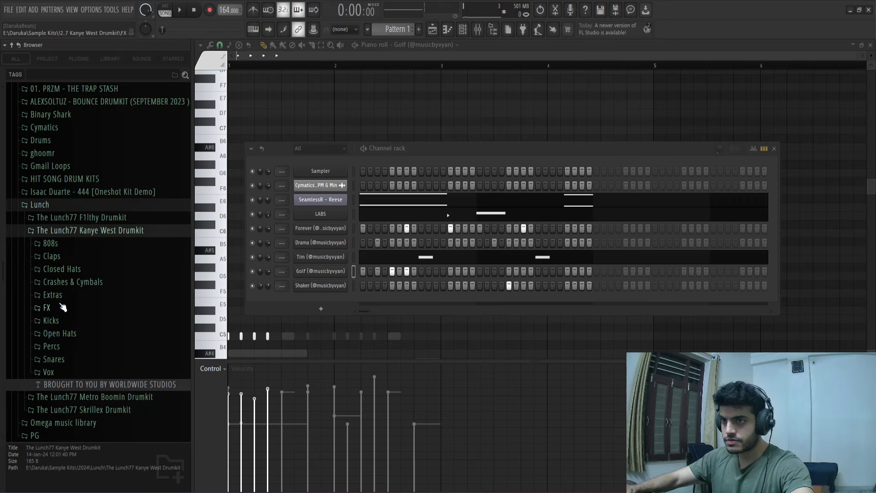
# - Expand the Kanye West kit's 808s folder and audition (BASS) Delay, 808 (God Is) and 808 (Heartless)
pyautogui.click(59, 250)
pyautogui.click(72, 256)
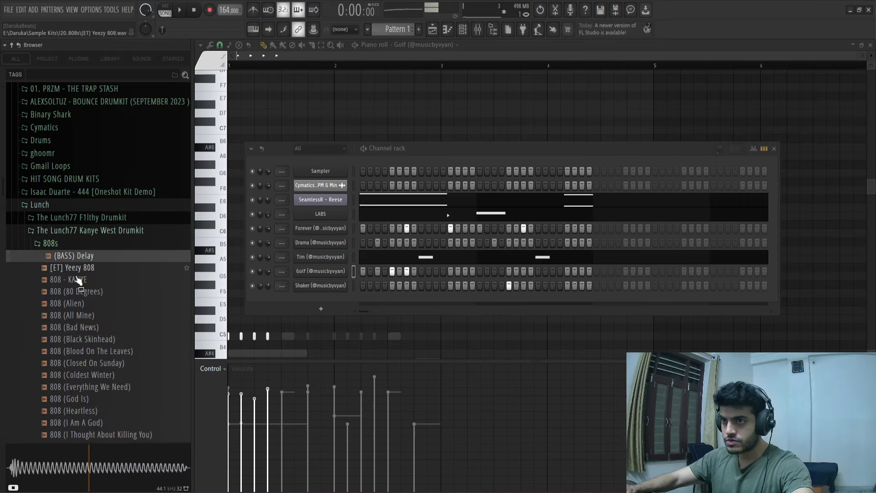
pyautogui.scroll(-4, 80, 303)
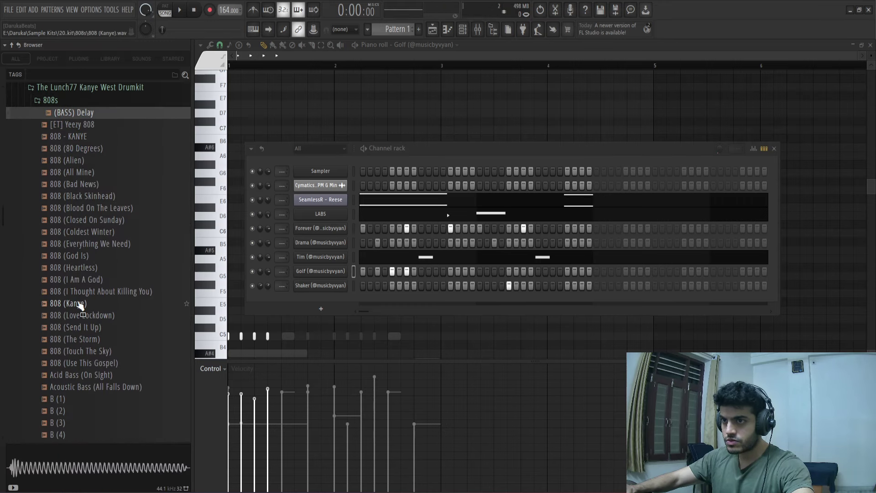
pyautogui.click(91, 271)
pyautogui.click(85, 259)
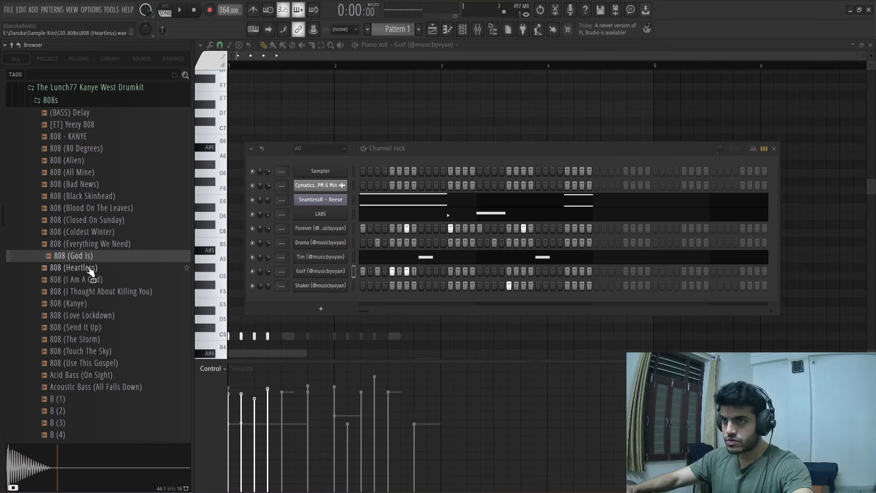
pyautogui.click(90, 269)
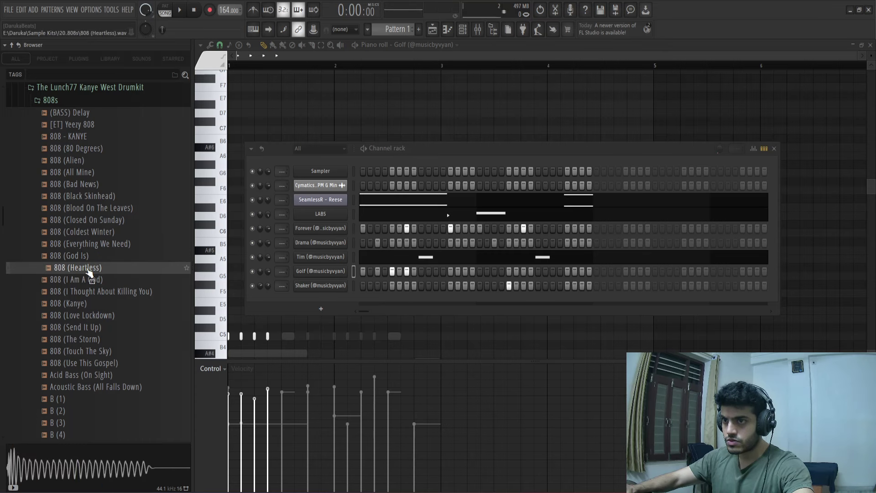
# - Insert 808 (Heartless) as a new channel above Forever and check its volume envelope settings
pyautogui.moveTo(319, 223); pyautogui.dragTo(320, 223)
pyautogui.rightClick(322, 228)
pyautogui.click(369, 297)
pyautogui.click(325, 229)
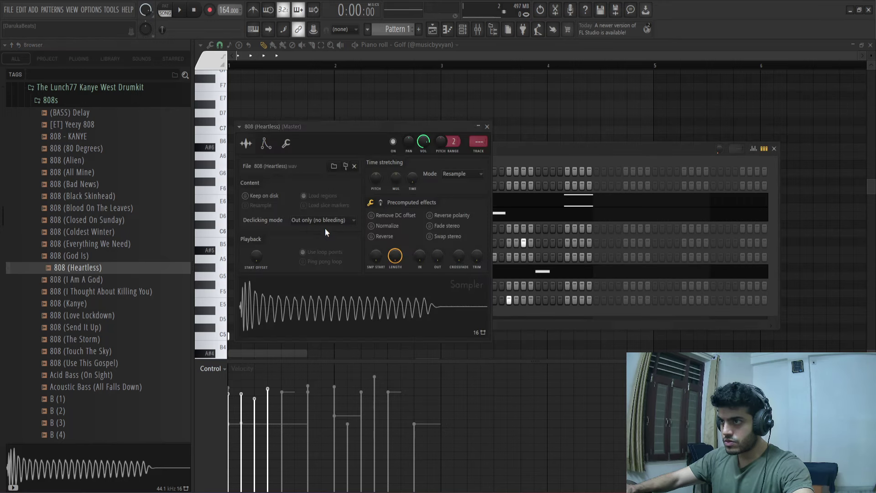
pyautogui.click(266, 144)
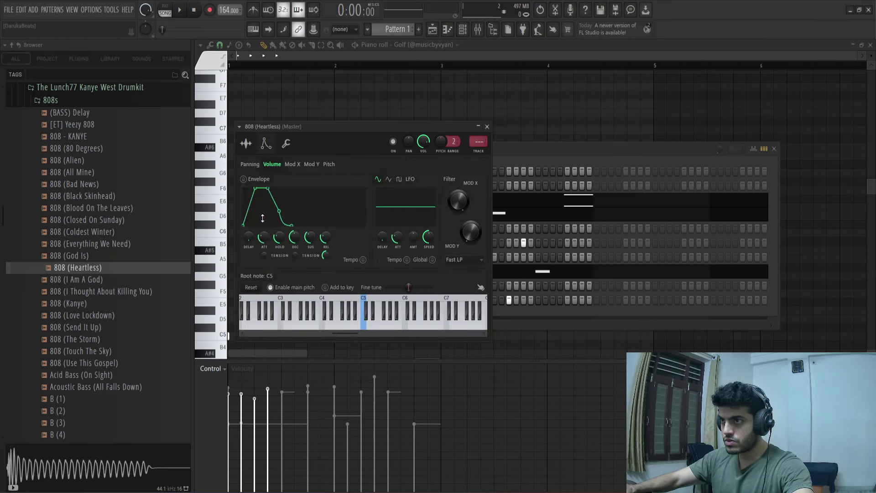
pyautogui.click(486, 128)
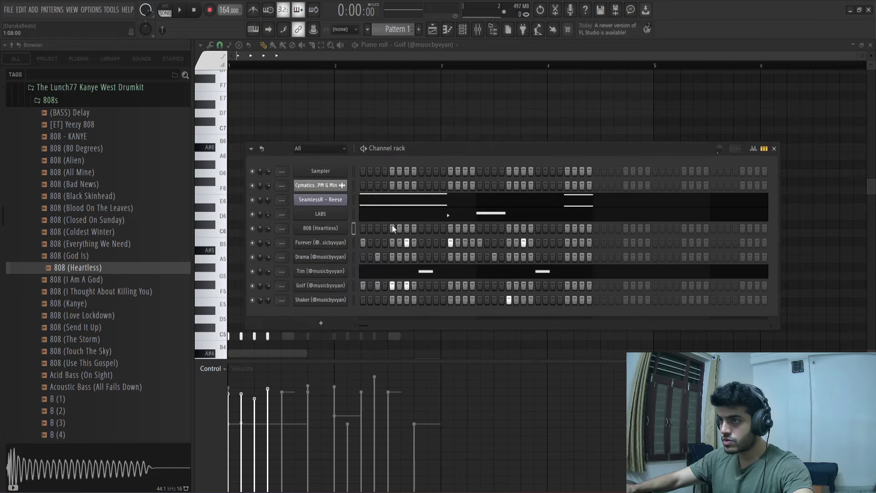
# - Place 808 (Heartless) notes on steps 1, 5 and 7 of bar 1 in the piano roll, pitched at A#6
pyautogui.rightClick(350, 226)
pyautogui.click(360, 228)
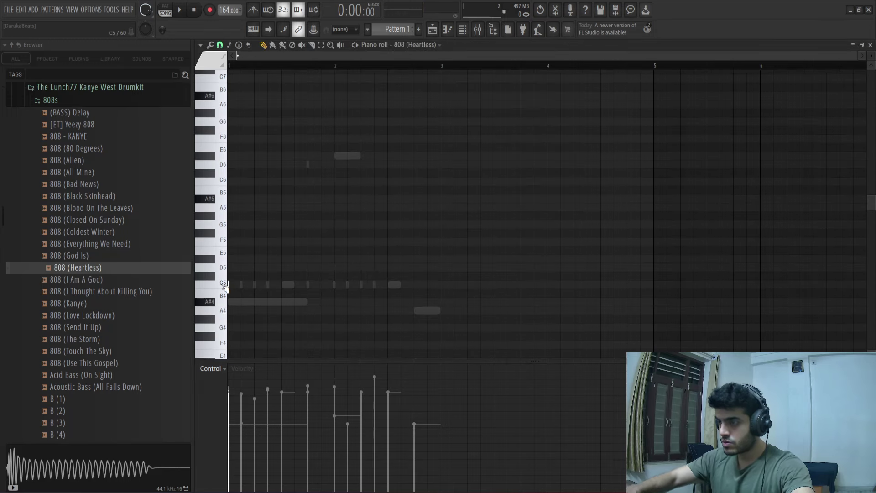
pyautogui.hotkey('ctrl', 'Up')
pyautogui.hotkey('ctrl', 'Up')
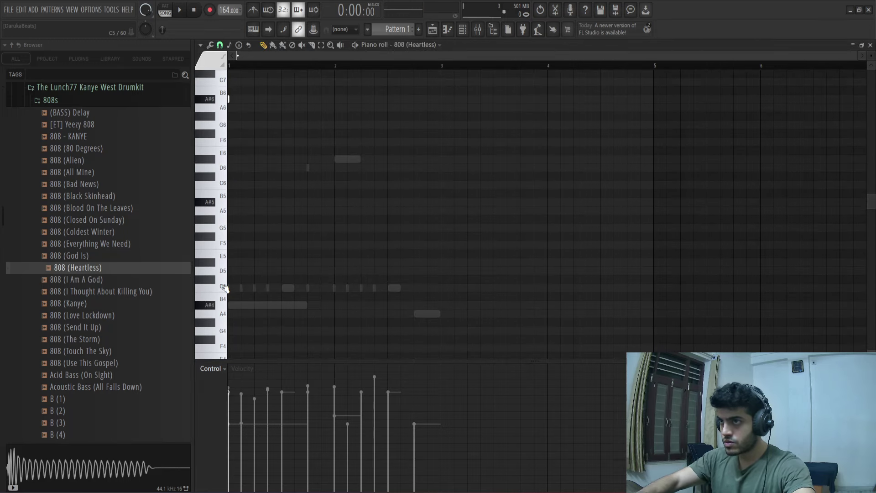
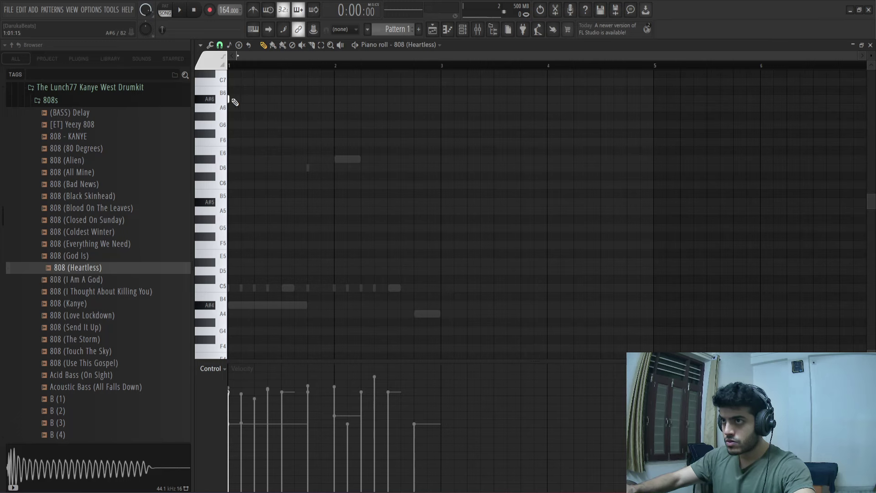
pyautogui.press('space')
pyautogui.click(274, 99)
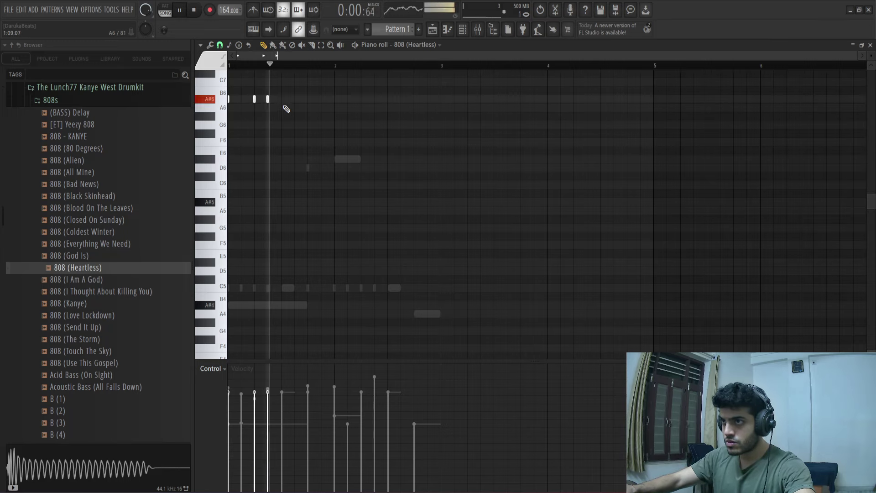
# - Raise the three 808 notes an octave to A#7, then lower them to A7 after checking the channel rack
pyautogui.hotkey('ctrl', 'Up')
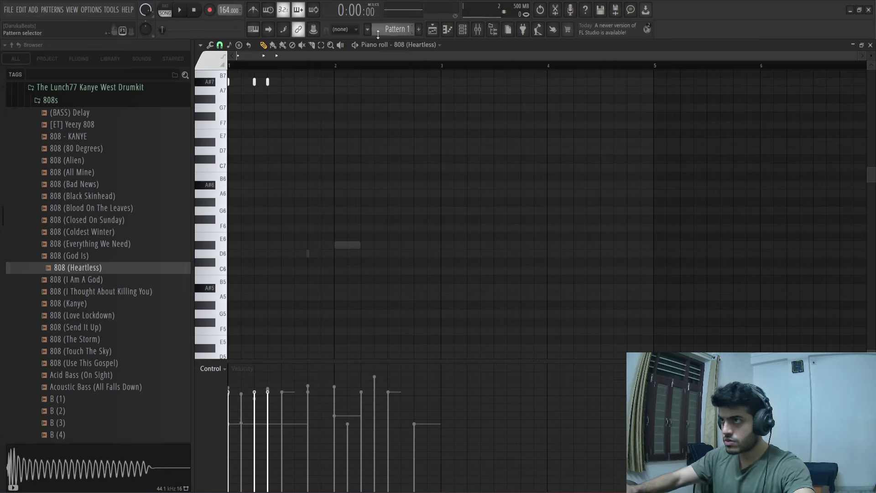
pyautogui.click(470, 31)
pyautogui.press('space')
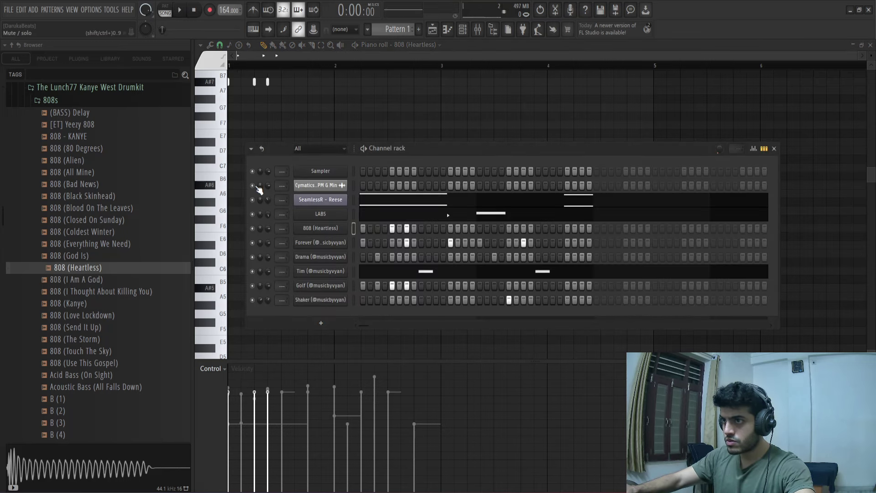
pyautogui.press('F6')
pyautogui.scroll(3, 289, 146)
pyautogui.press('space')
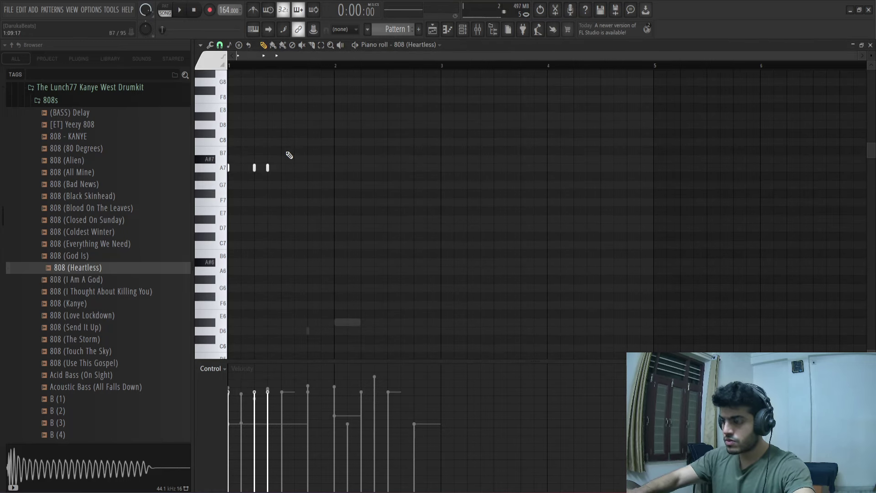
# - Try the three 808 notes at rising pitches through D8 and D#8 up to A8, auditioning them with the pattern
pyautogui.press('Up')
pyautogui.press('Up')
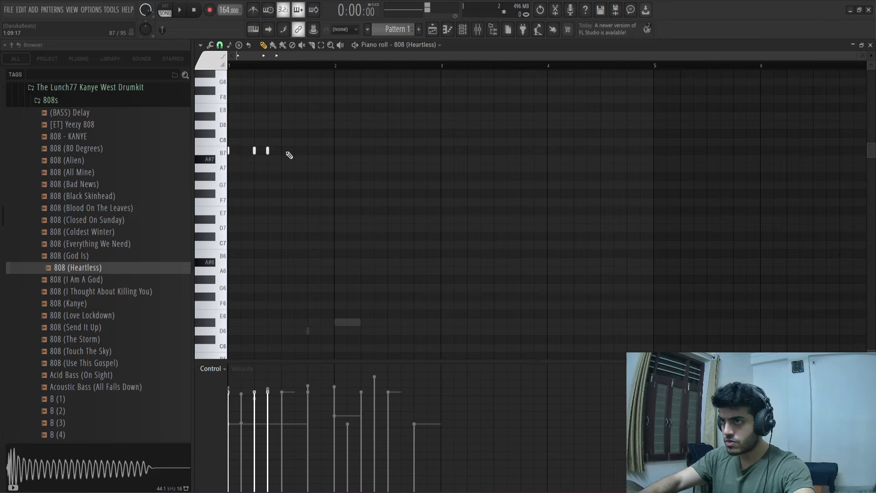
pyautogui.press('Up')
pyautogui.press('Up')
pyautogui.press('space')
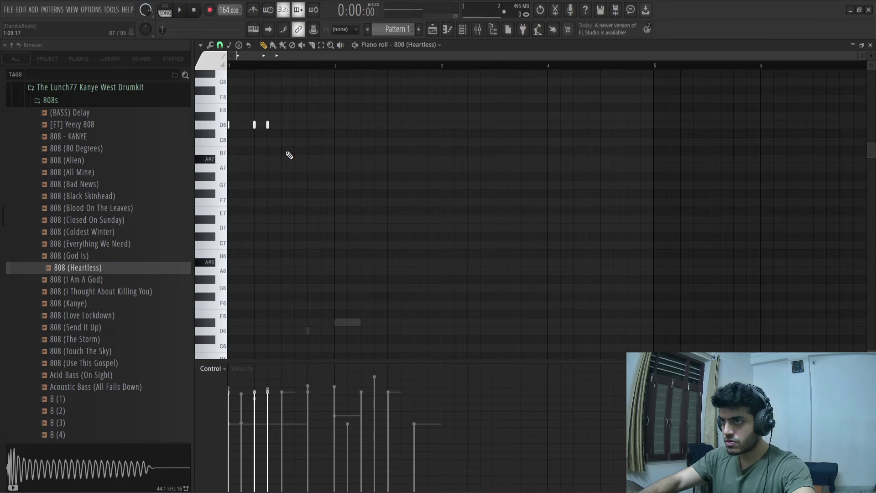
pyautogui.press('Up')
pyautogui.press('space')
pyautogui.press('space')
pyautogui.press('Up')
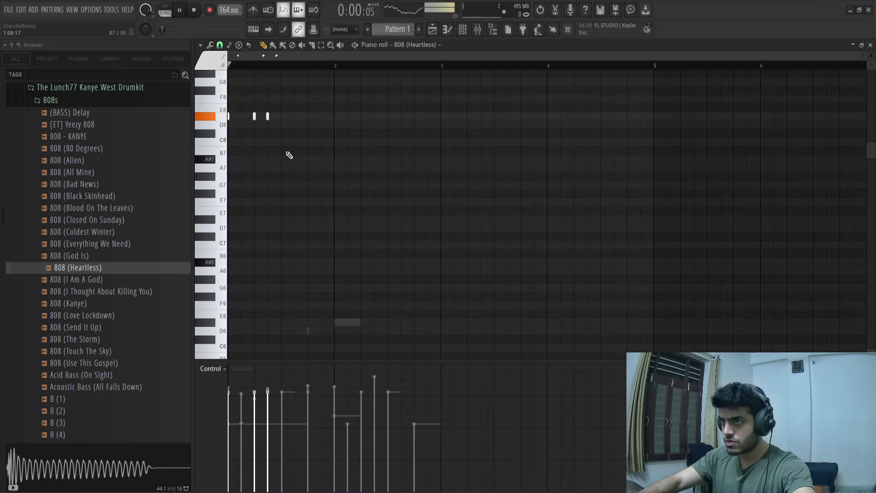
pyautogui.press('Up')
pyautogui.press('space')
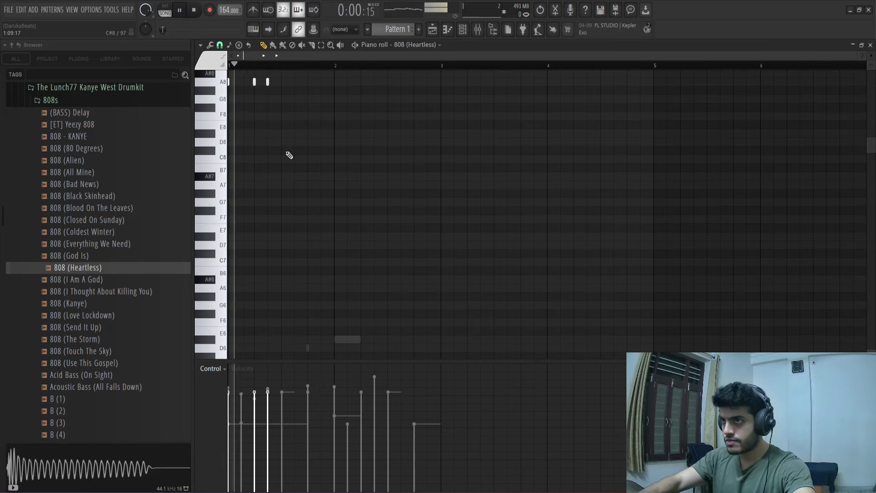
# - Audition the three 808 notes at A#8, B6 and B7 against the pattern
pyautogui.press('Up')
pyautogui.press('Up')
pyautogui.press('Up')
pyautogui.press('space')
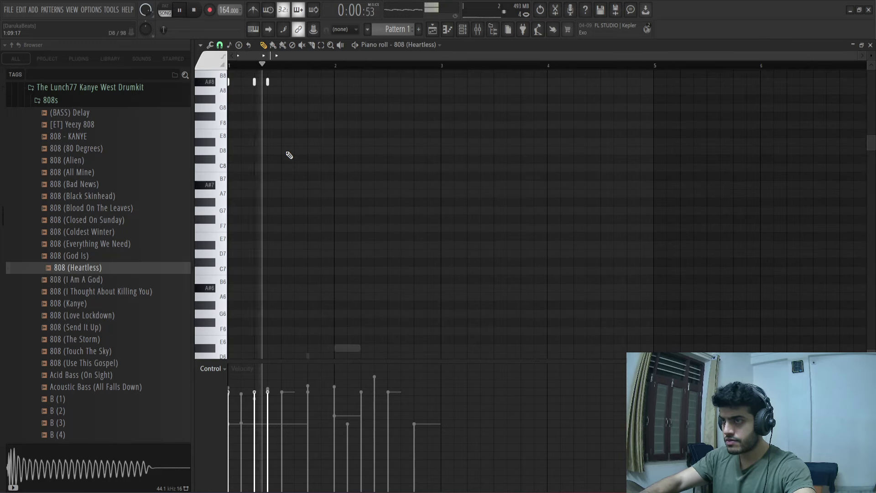
pyautogui.press('space')
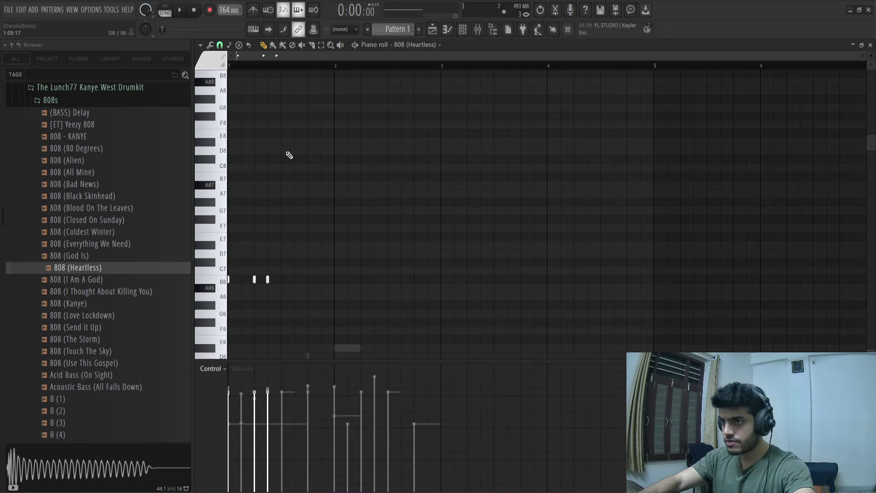
pyautogui.press('space')
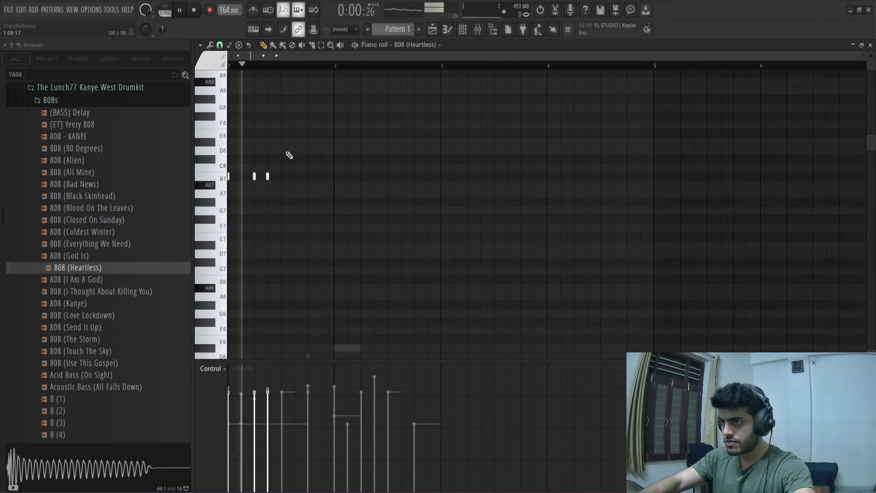
# - Try the three 808 notes at E8, F#8, G#8 and A#8 during playback
pyautogui.hotkey('shift', 'Up')
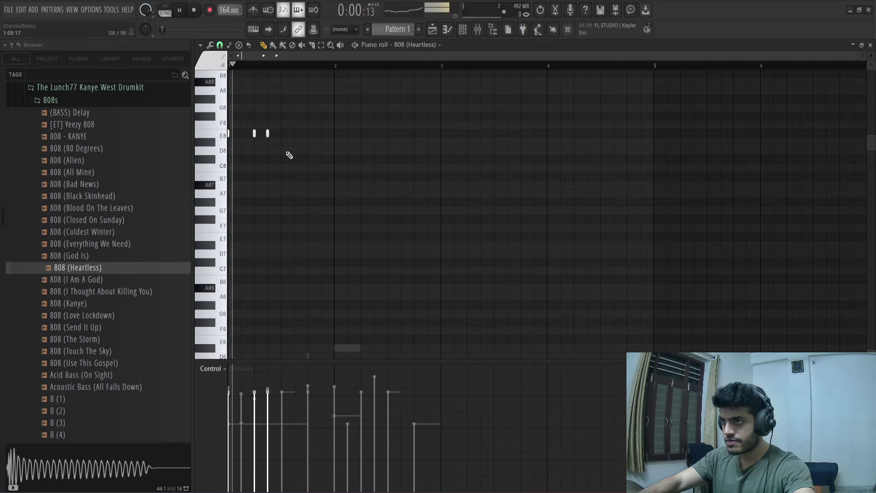
pyautogui.hotkey('shift', 'Up')
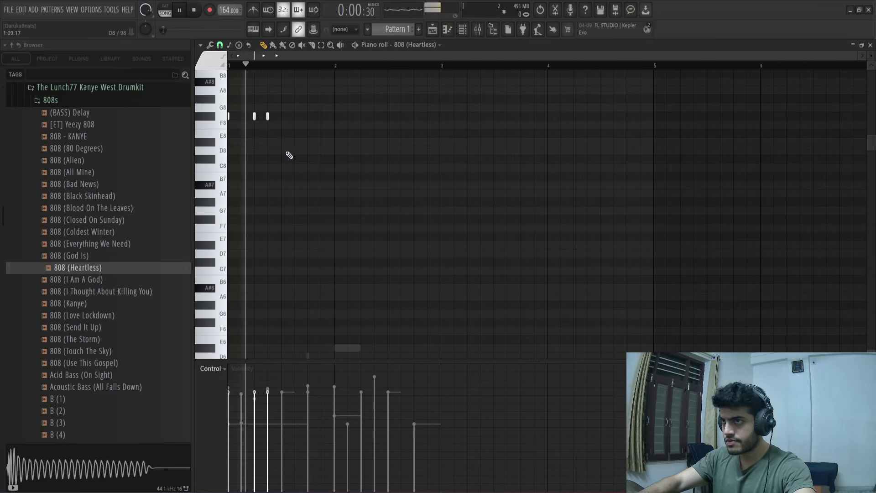
pyautogui.hotkey('shift', 'Up')
pyautogui.hotkey('shift', 'Up')
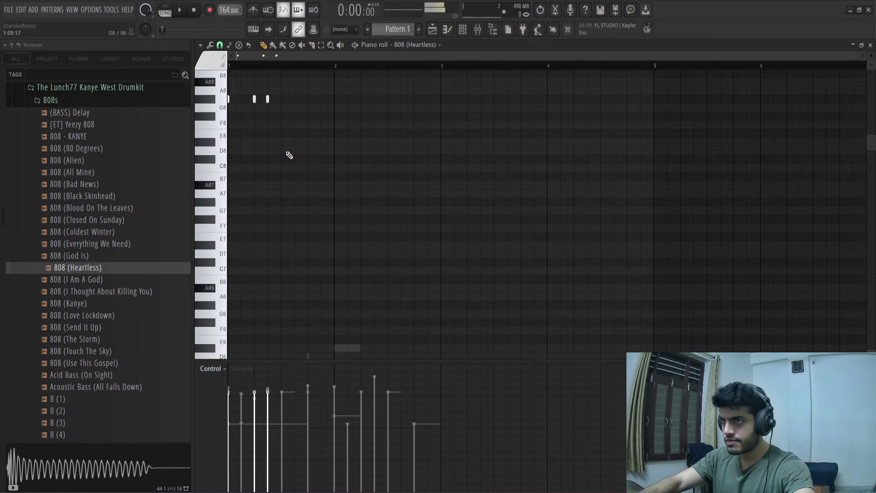
pyautogui.hotkey('shift', 'Up')
pyautogui.press('space')
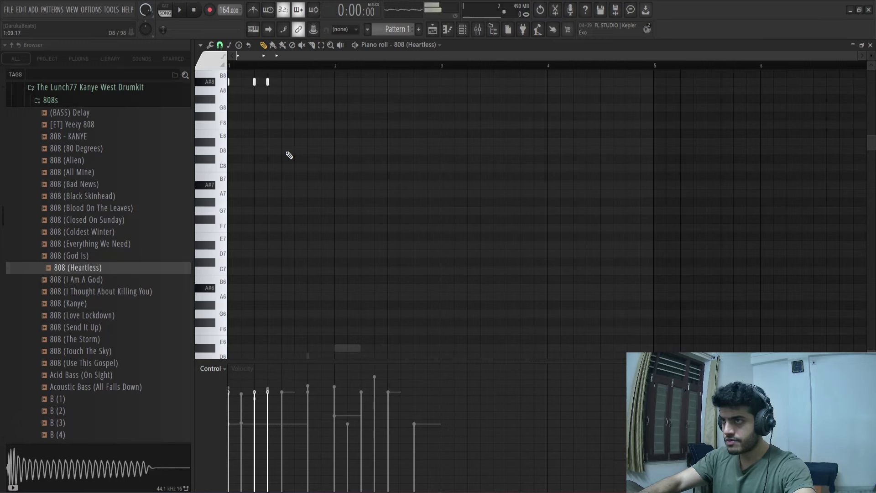
# - Try the three 808 notes at B8, then lower them to B5 and play the pattern
pyautogui.hotkey('shift', 'Up')
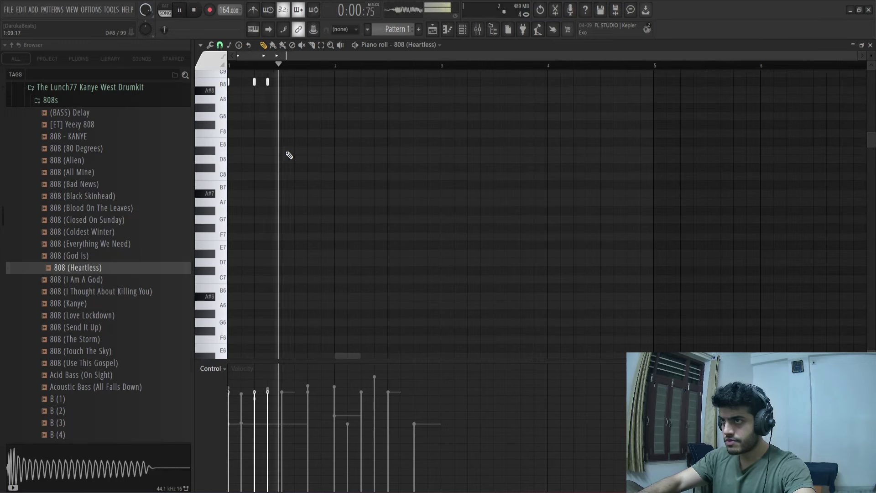
pyautogui.press('space')
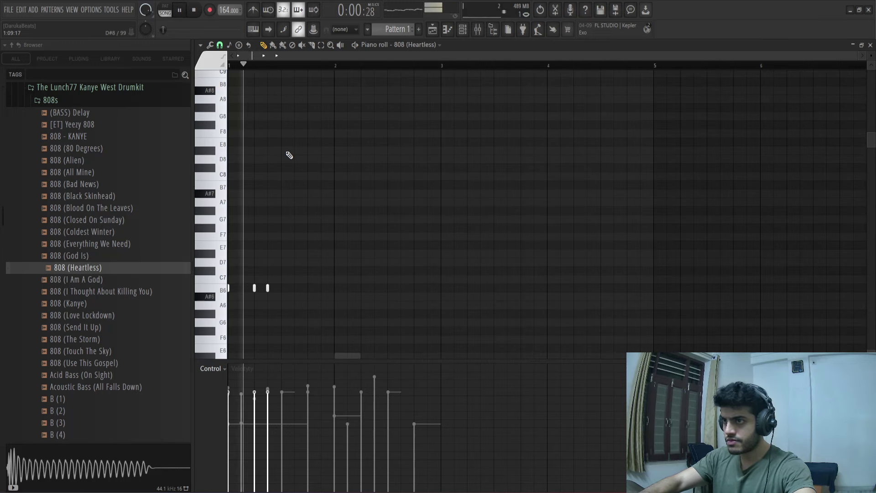
pyautogui.hotkey('ctrl', 'Down')
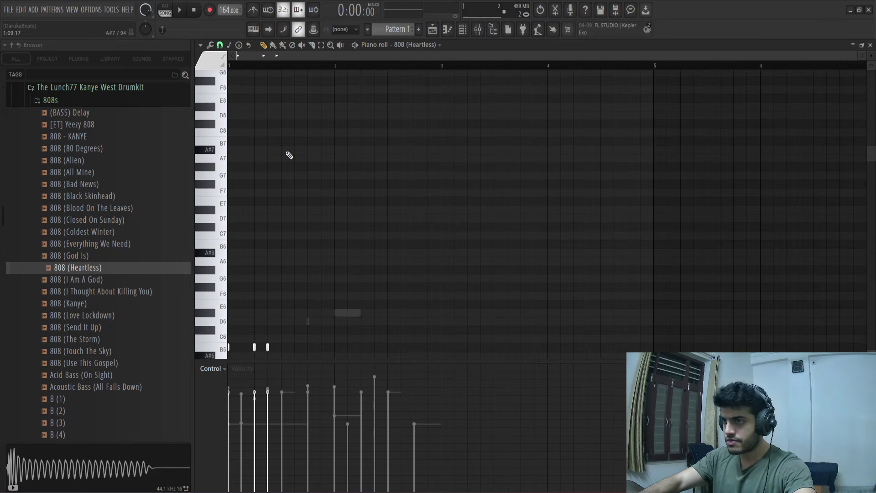
pyautogui.click(462, 29)
pyautogui.press('F6')
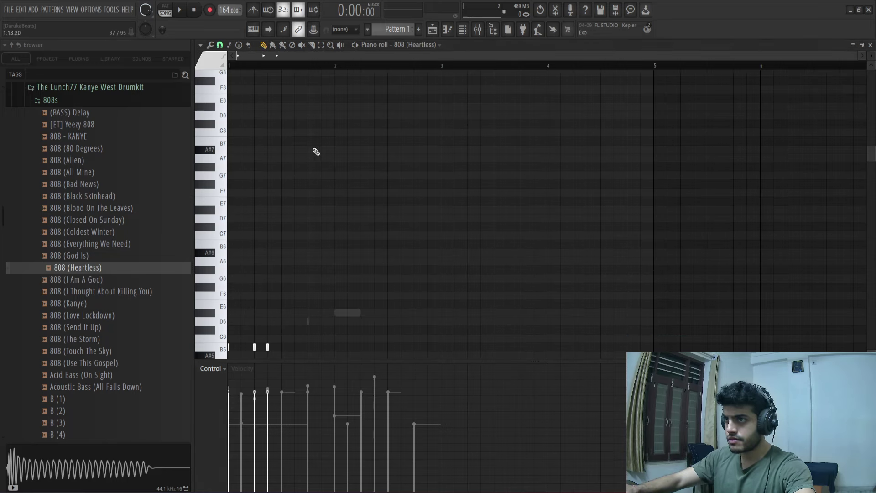
pyautogui.press('space')
pyautogui.scroll(-3, 315, 218)
pyautogui.press('space')
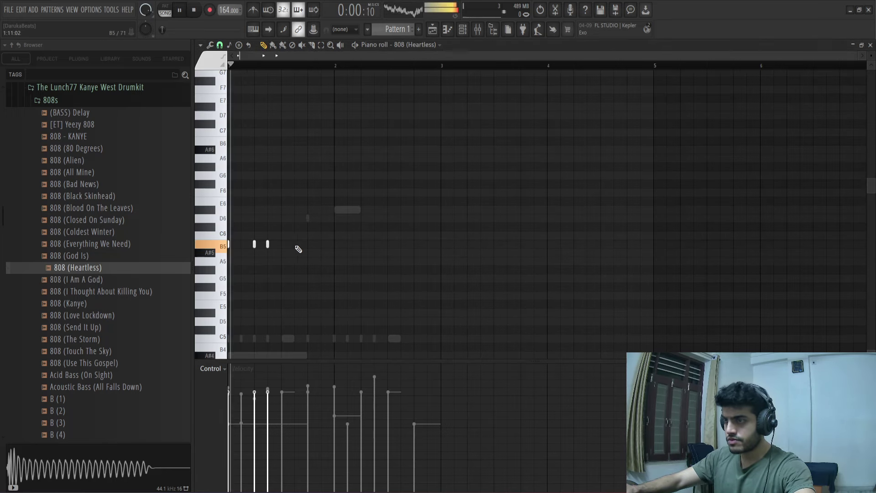
# - Add B5 notes for the 808 on steps 11 and 13 of bar 1 and steps 1, 5 and 7 of bar 2
pyautogui.click(295, 245)
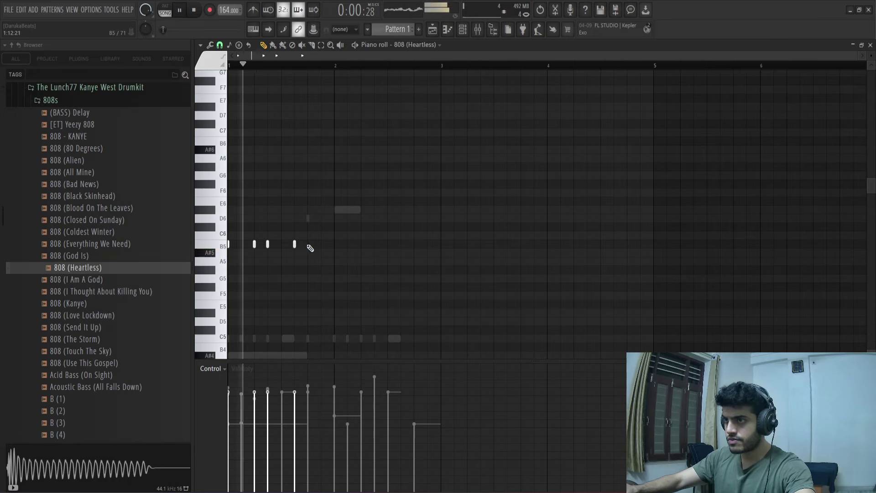
pyautogui.click(308, 245)
pyautogui.press('space')
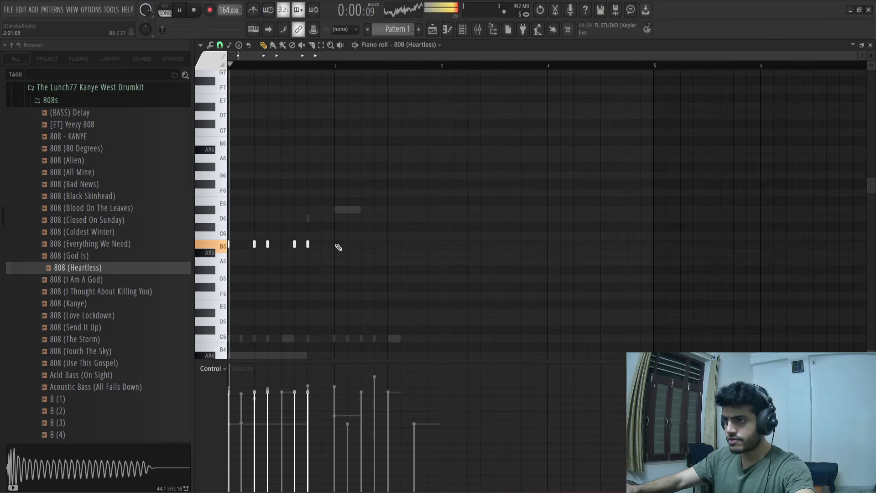
pyautogui.click(335, 245)
pyautogui.press('space')
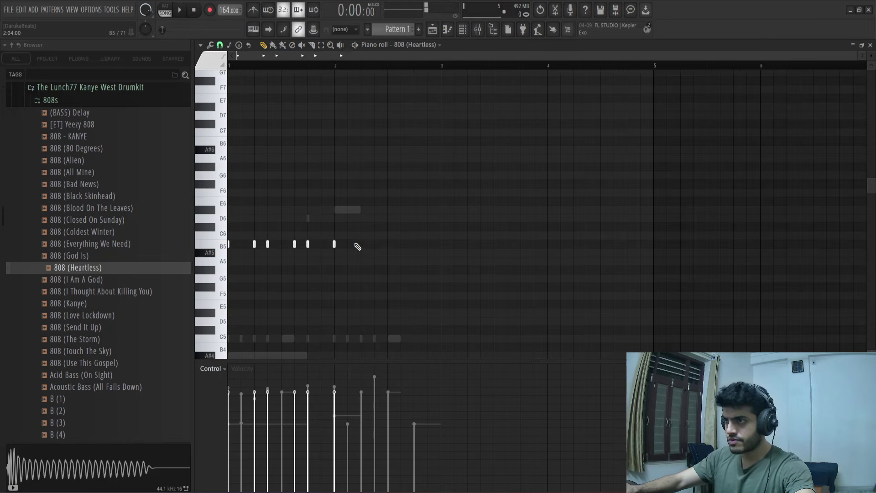
pyautogui.press('space')
pyautogui.click(361, 245)
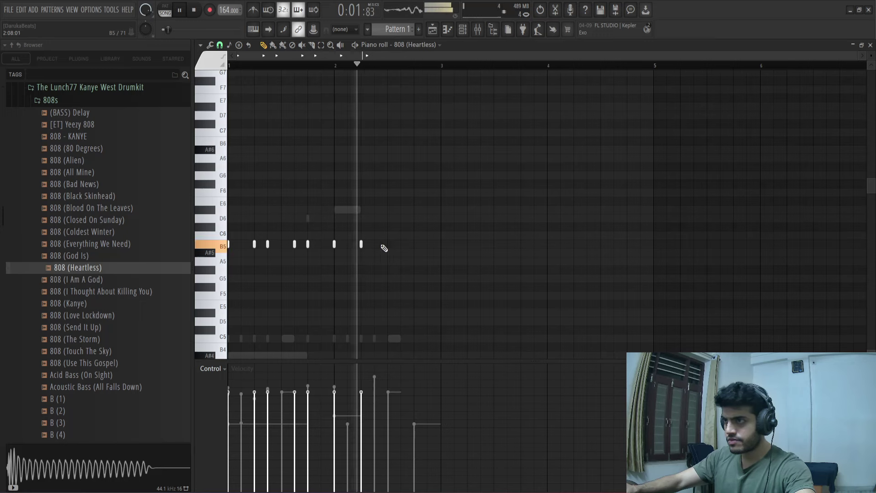
pyautogui.click(374, 245)
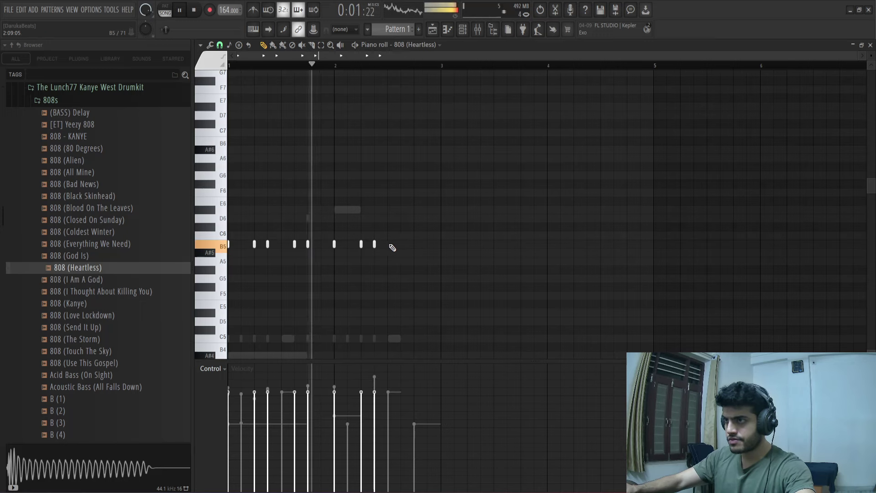
# - Add B5 notes for the 808 on steps 11 and 13 of bar 2, then play the pattern
pyautogui.click(401, 245)
pyautogui.press('space')
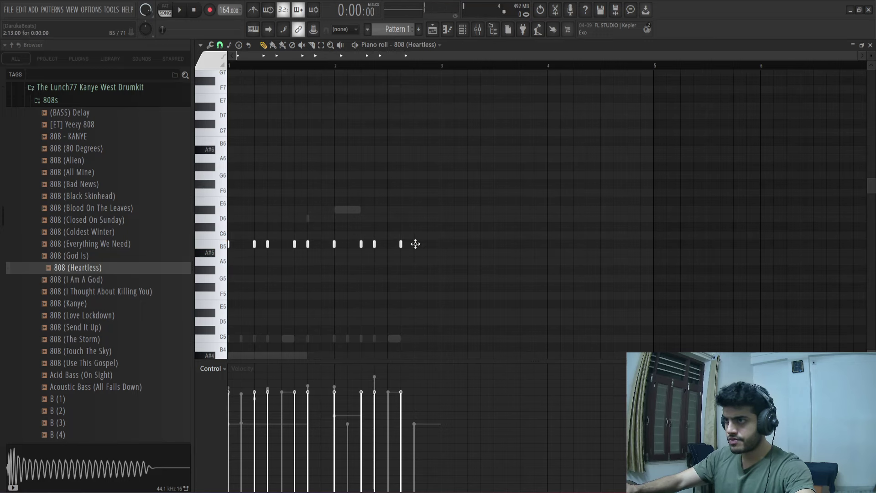
pyautogui.click(414, 245)
pyautogui.press('space')
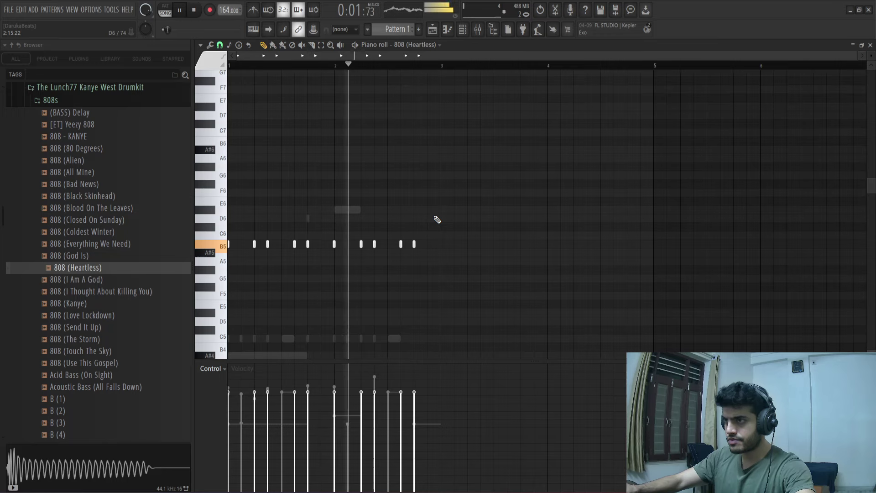
# - Transpose all the 808 notes up two octaves to B7, checking each octave in playback
pyautogui.press('space')
pyautogui.hotkey('ctrl', 'Up')
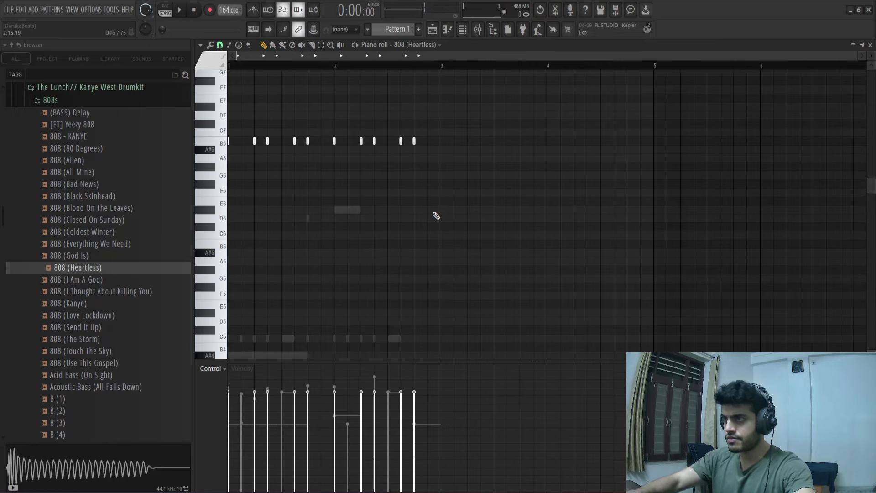
pyautogui.press('space')
pyautogui.hotkey('ctrl', 'Up')
pyautogui.press('space')
pyautogui.press('space')
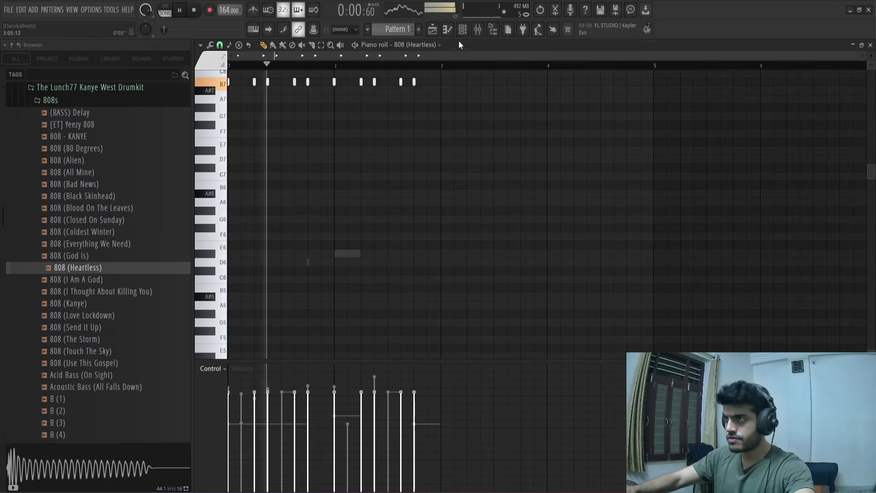
# - Bring up the channel rack and audition the I Am A God, I Thought About Killing You, Kanye and Love Lockdown 808 samples
pyautogui.click(462, 29)
pyautogui.scroll(-4, 79, 181)
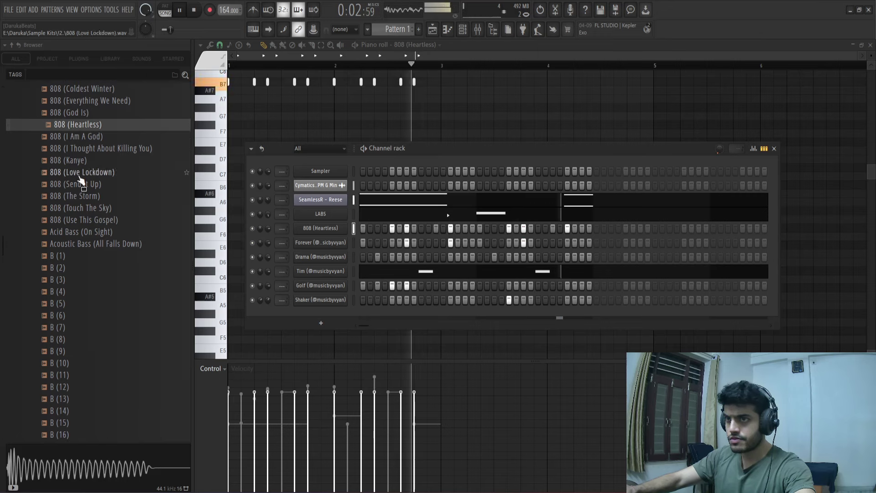
pyautogui.press('space')
pyautogui.click(84, 138)
pyautogui.click(85, 150)
pyautogui.click(83, 163)
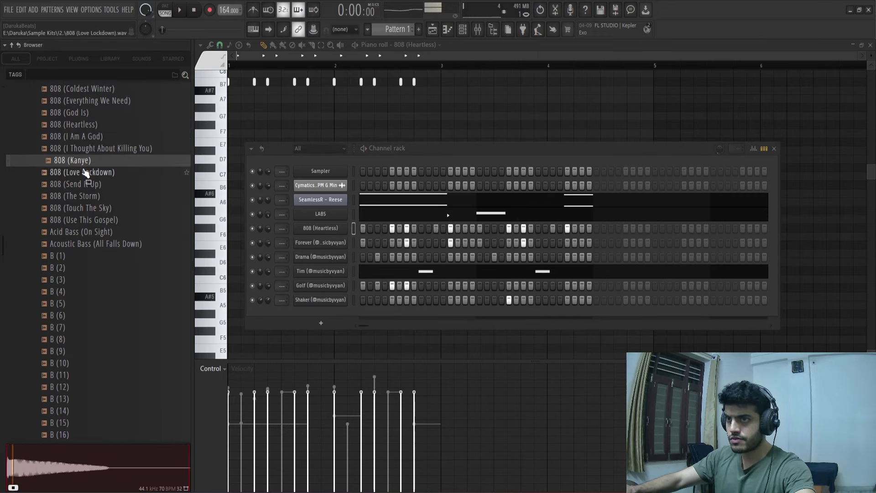
pyautogui.click(84, 173)
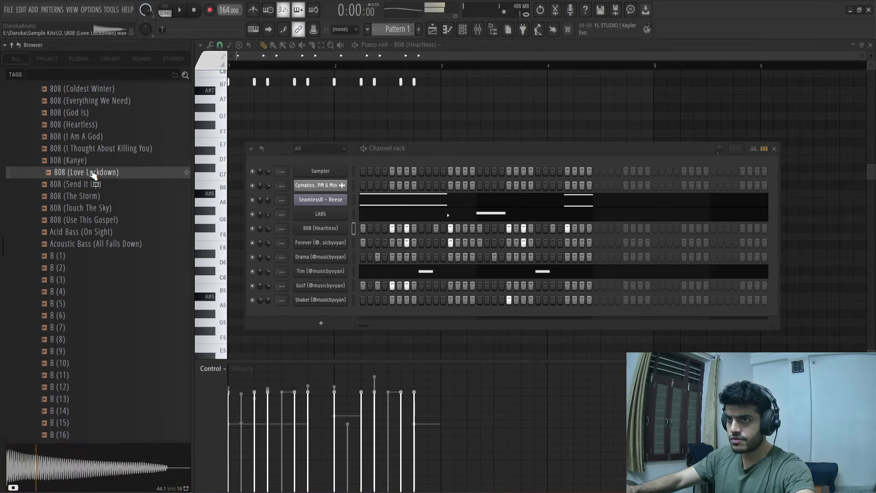
# - Audition the 808 samples The Storm, Touch The Sky and Use This Gospel, then return to Touch The Sky
pyautogui.click(89, 199)
pyautogui.click(91, 208)
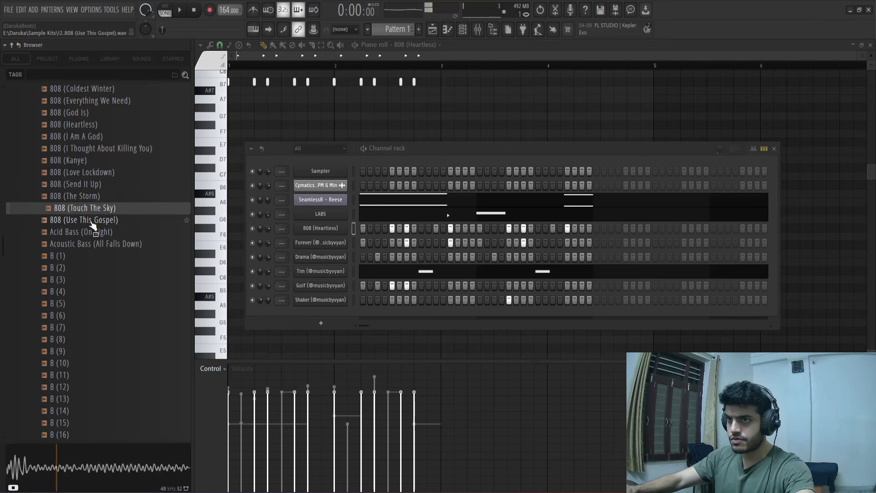
pyautogui.click(90, 220)
pyautogui.click(89, 213)
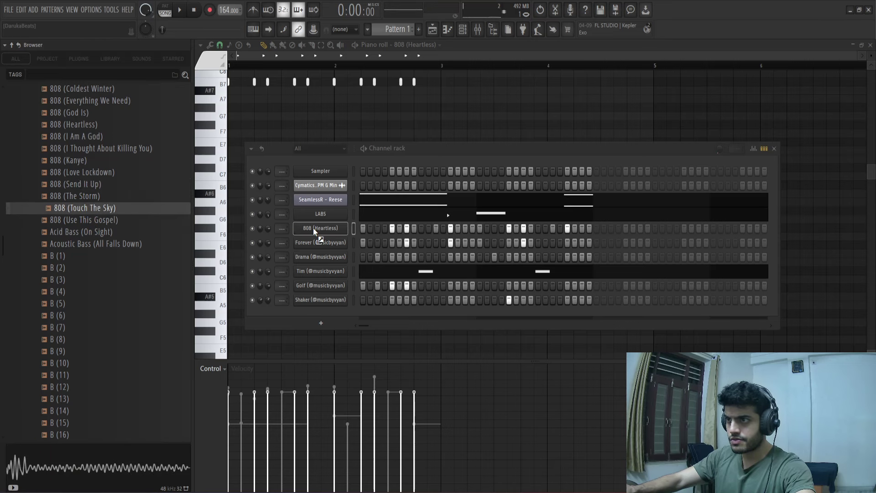
# - Audition Acid Bass (On Sight), Acoustic Bass (All Falls Down) and the bass samples B (1) through B (4)
pyautogui.click(83, 232)
pyautogui.click(82, 244)
pyautogui.click(76, 256)
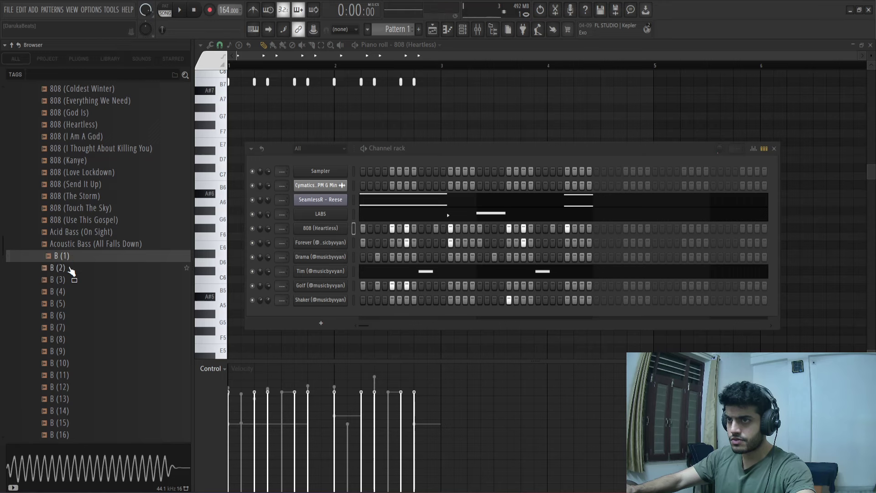
pyautogui.click(70, 269)
pyautogui.click(69, 280)
pyautogui.click(69, 292)
# - Compare the B (2) and B (1) samples again and replace the 808 (Heartless) channel's sample with B (1)
pyautogui.click(72, 268)
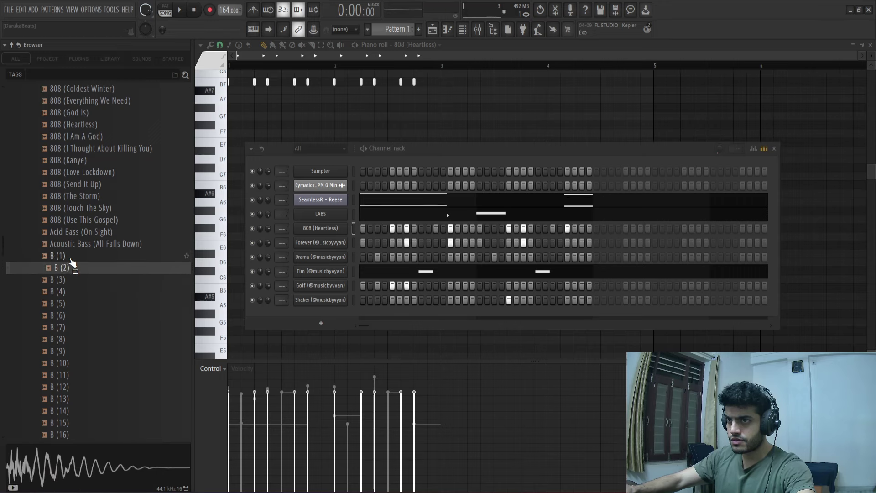
pyautogui.click(70, 256)
pyautogui.moveTo(291, 220); pyautogui.dragTo(312, 227)
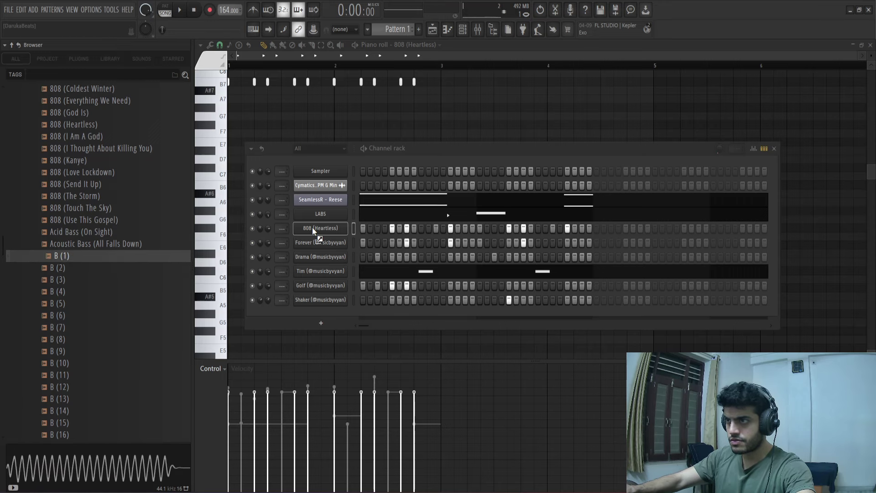
# - Close the channel rack and lower the B (1) bass notes to F7 in the piano roll while auditioning the pattern
pyautogui.press('space')
pyautogui.press('F6')
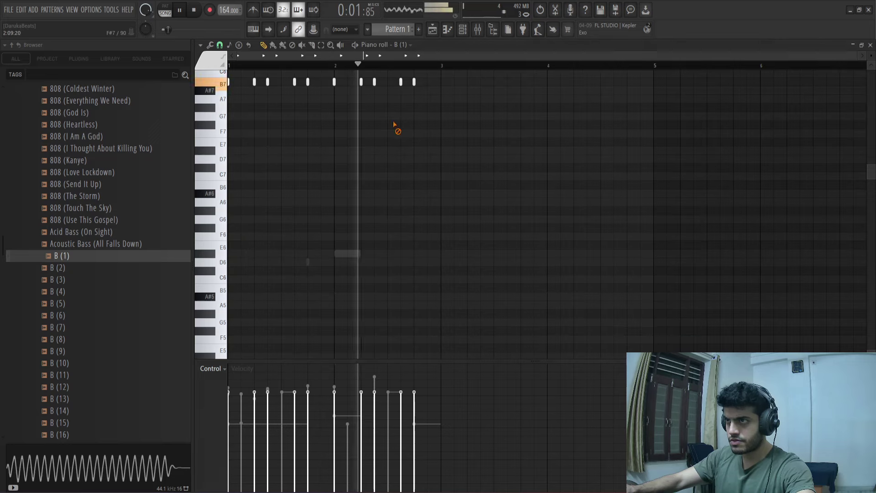
pyautogui.press('space')
pyautogui.press('space')
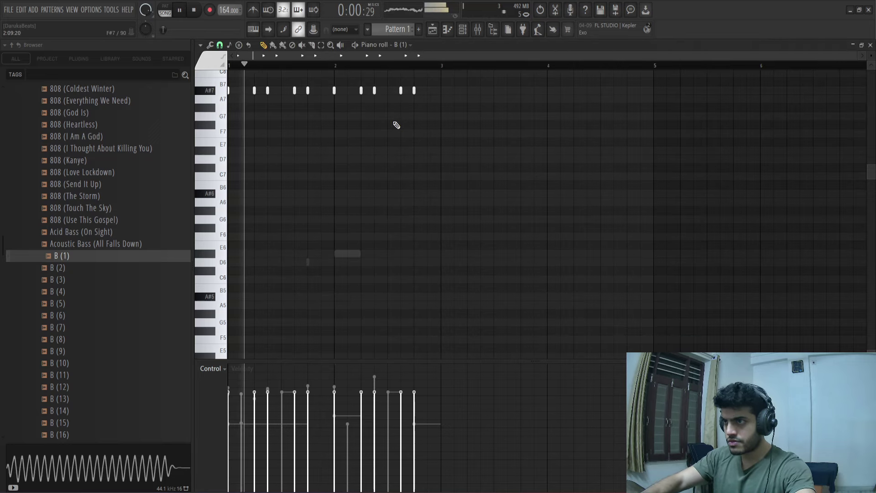
pyautogui.hotkey('shift', 'Down')
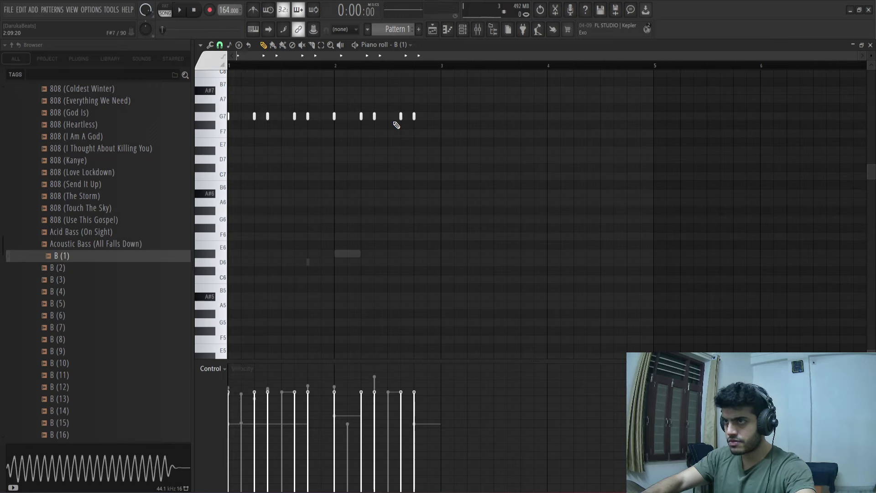
pyautogui.hotkey('shift', 'Down')
pyautogui.press('Down')
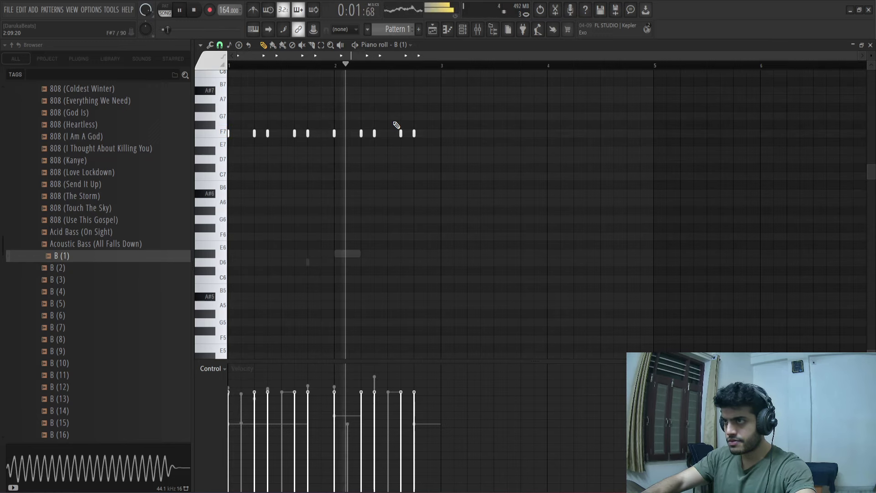
# - Try the B (1) bass notes in other octaves, at F8, F6, G6, A#7 and A#8, while listening to the pattern
pyautogui.hotkey('ctrl', 'Up')
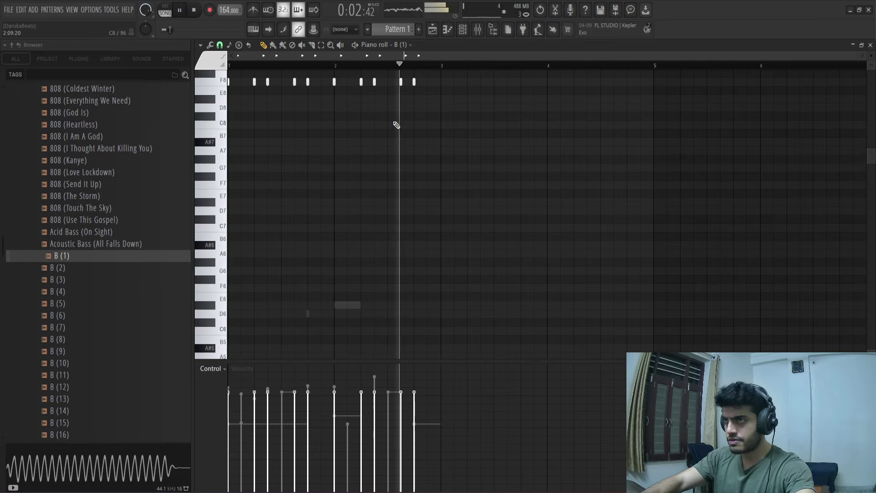
pyautogui.press('space')
pyautogui.press('space')
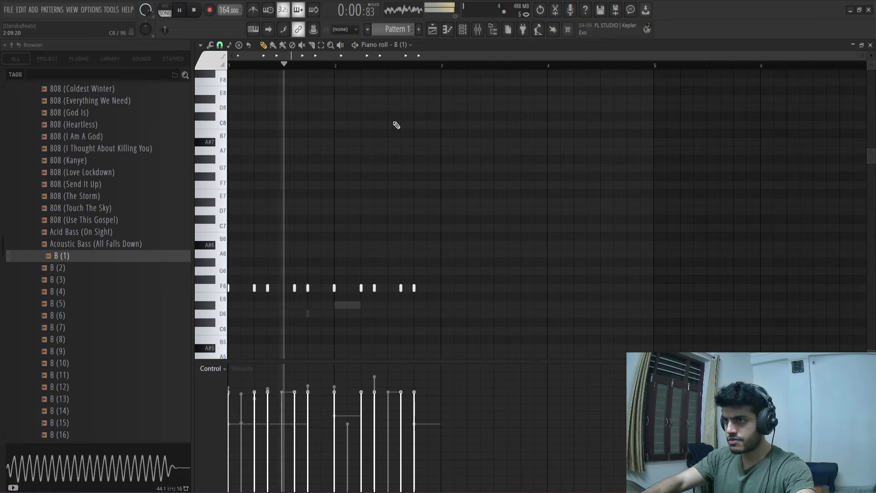
pyautogui.press('space')
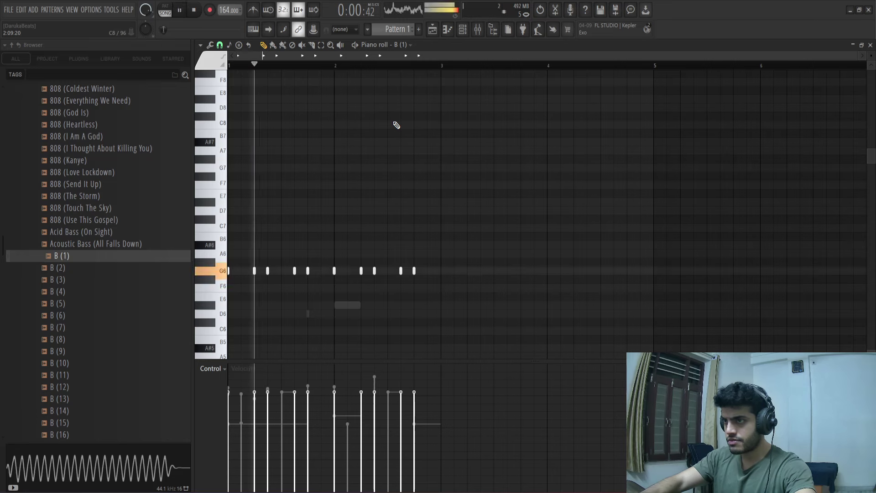
pyautogui.hotkey('ctrl', 'Up')
pyautogui.hotkey('shift', 'Up')
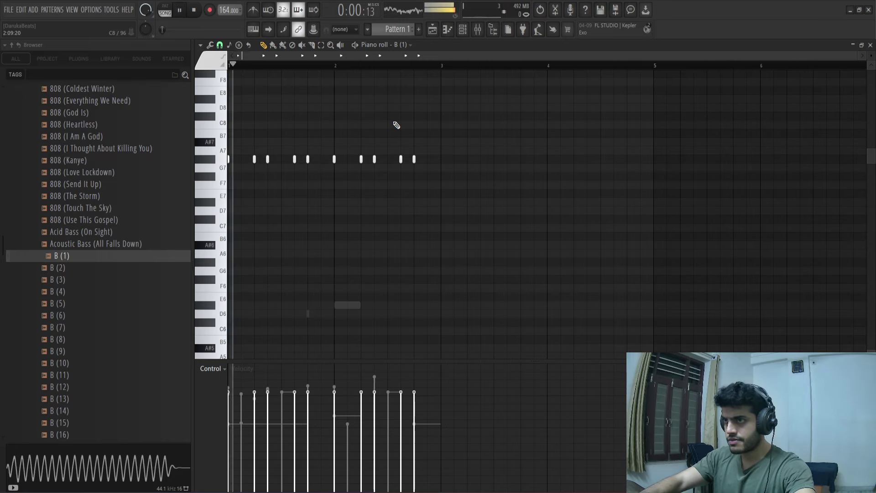
pyautogui.hotkey('shift', 'Up')
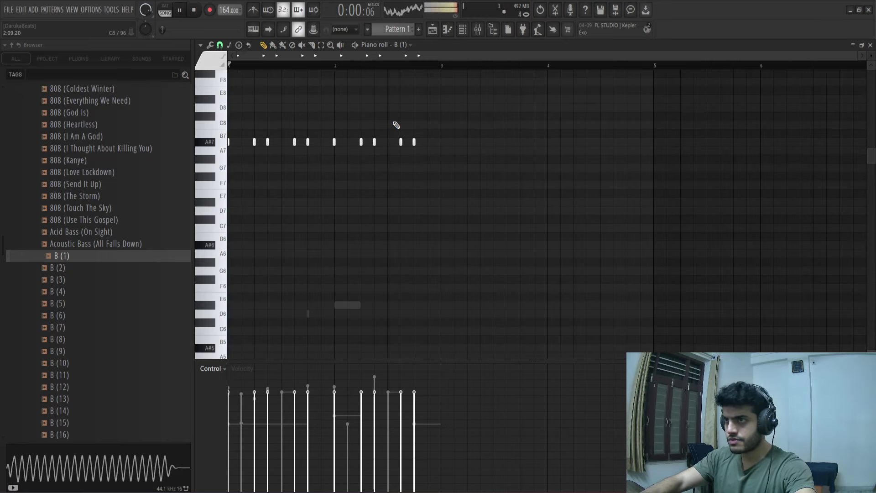
pyautogui.hotkey('ctrl', 'Up')
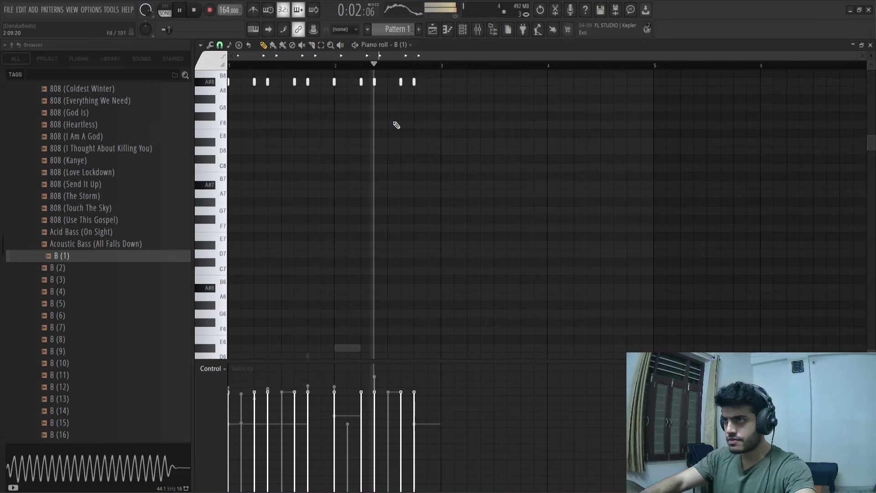
pyautogui.press('space')
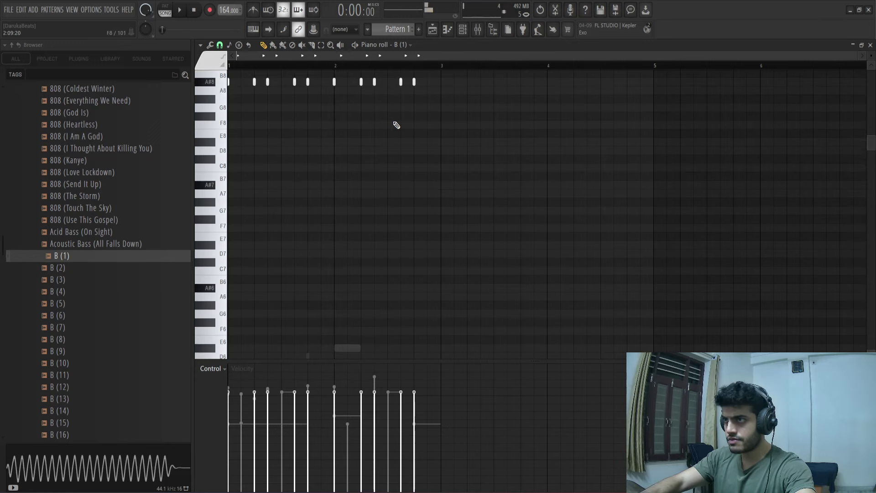
# - Try raising the B (1) bass notes three semitones to C#9 and play the pattern
pyautogui.hotkey('shift', 'Up')
pyautogui.hotkey('shift', 'Up')
pyautogui.hotkey('shift', 'Up')
pyautogui.press('space')
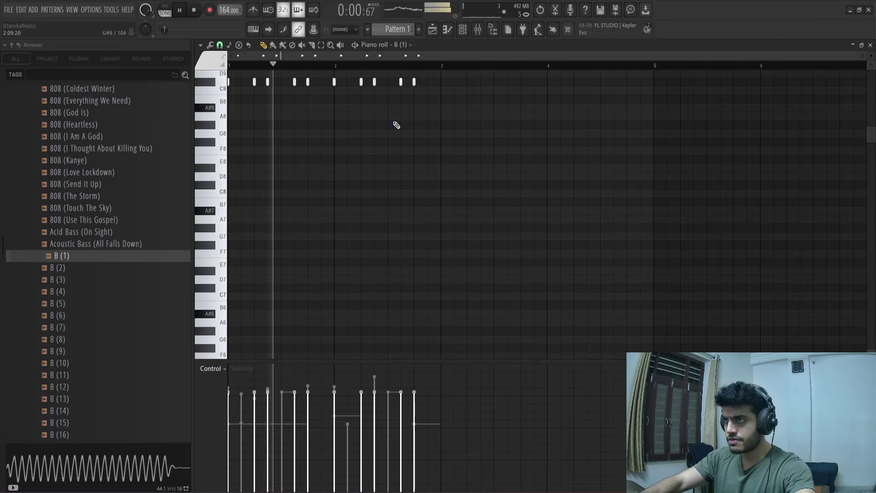
# - Lower all the B (1) bass notes to D5 and play the pattern to check the pitch
pyautogui.press('space')
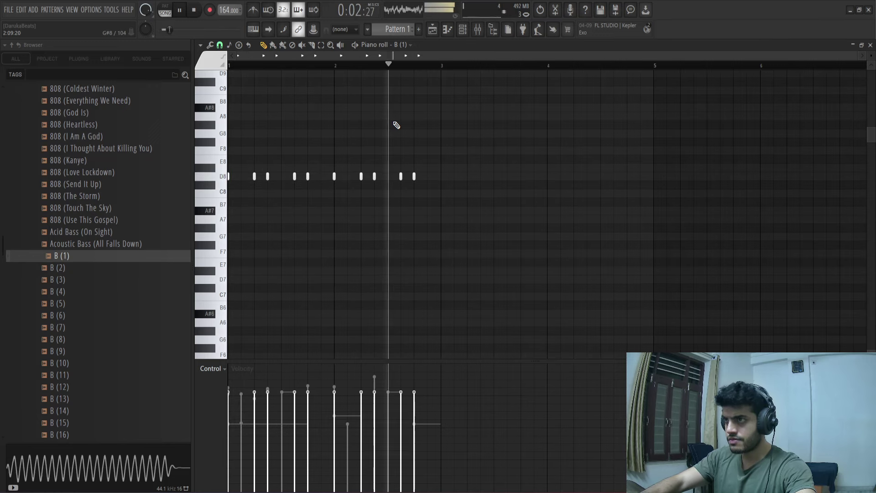
pyautogui.hotkey('ctrl', 'Down')
pyautogui.hotkey('ctrl', 'Down')
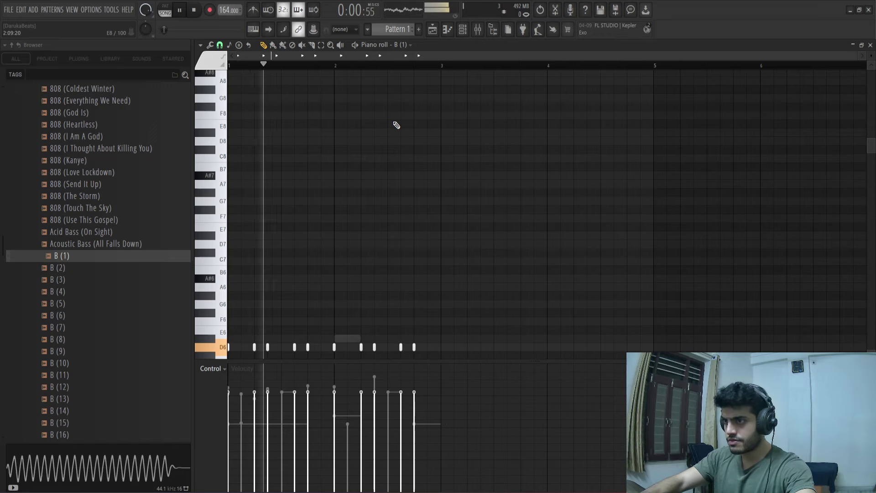
pyautogui.hotkey('ctrl', 'Down')
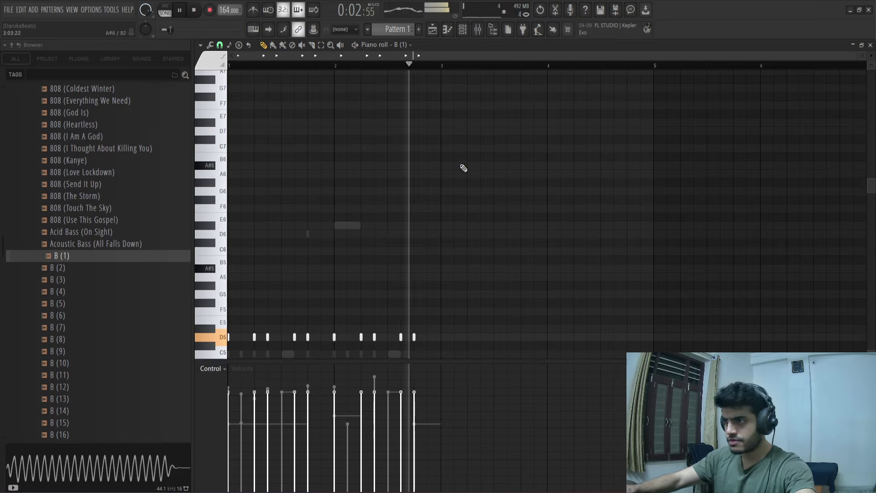
pyautogui.press('space')
pyautogui.scroll(-2, 460, 162)
pyautogui.press('space')
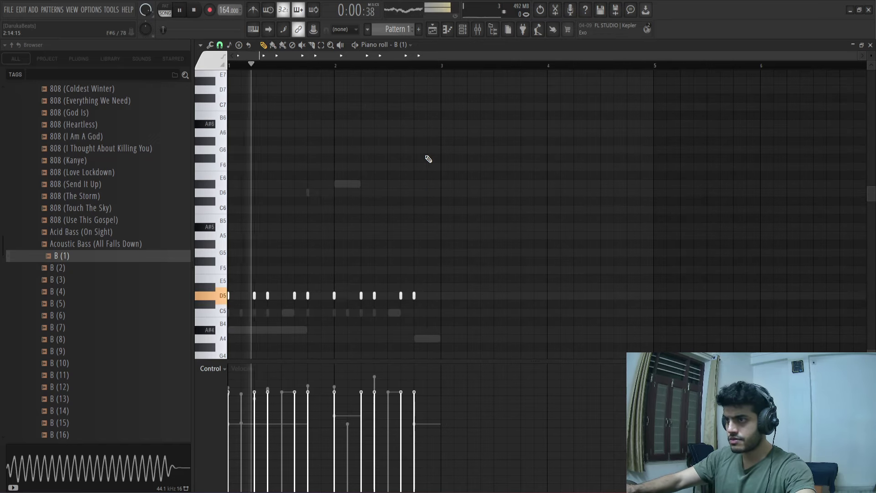
# - Apply quick legato to the B (1) notes and shorten the first and third notes to two steps each
pyautogui.hotkey('ctrl', 'l')
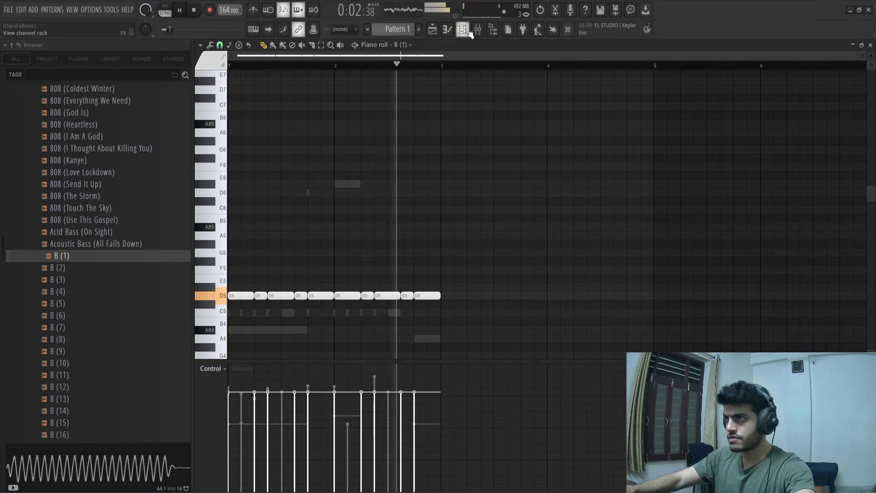
pyautogui.press('F6')
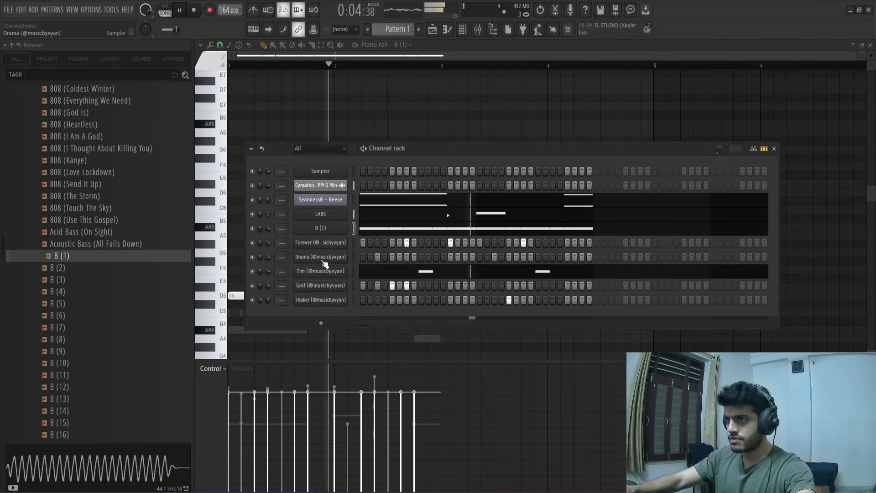
pyautogui.press('F6')
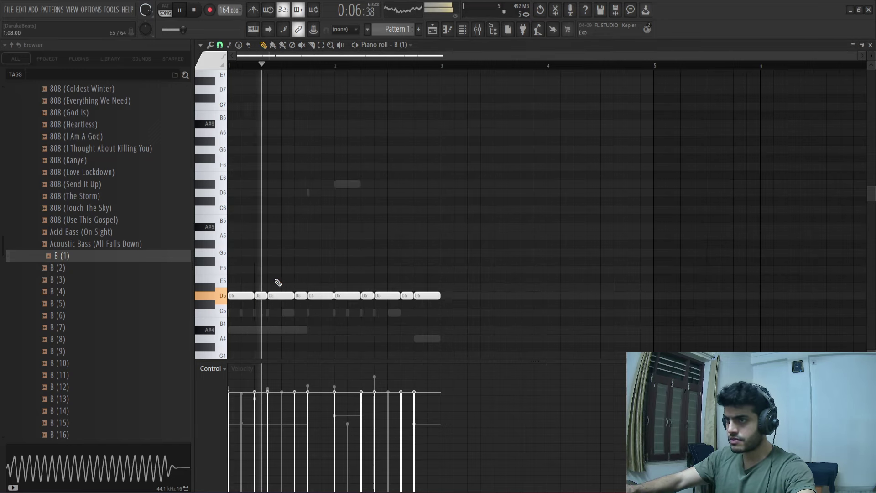
pyautogui.moveTo(252, 296); pyautogui.dragTo(243, 296)
pyautogui.press('space')
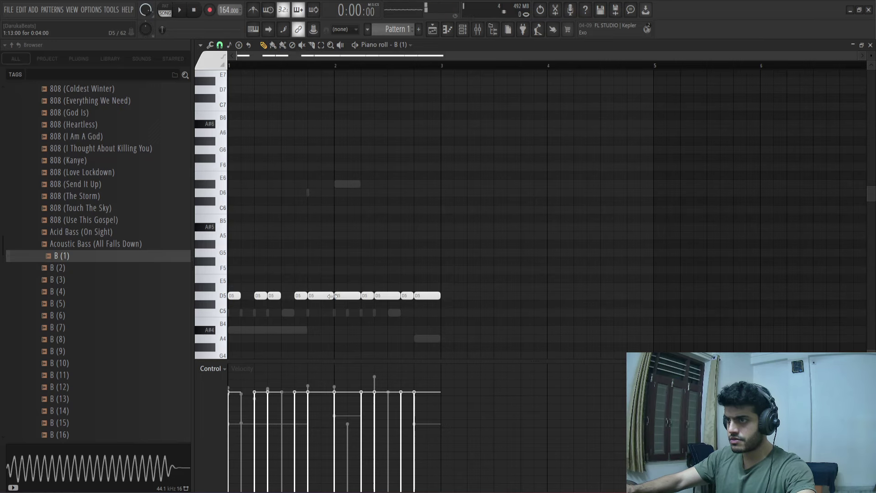
# - Delete the five bass notes in bar 2 and duplicate the bar 1 bass notes into it
pyautogui.rightClick(348, 296)
pyautogui.rightClick(367, 296)
pyautogui.rightClick(387, 296)
pyautogui.rightClick(407, 296)
pyautogui.rightClick(432, 297)
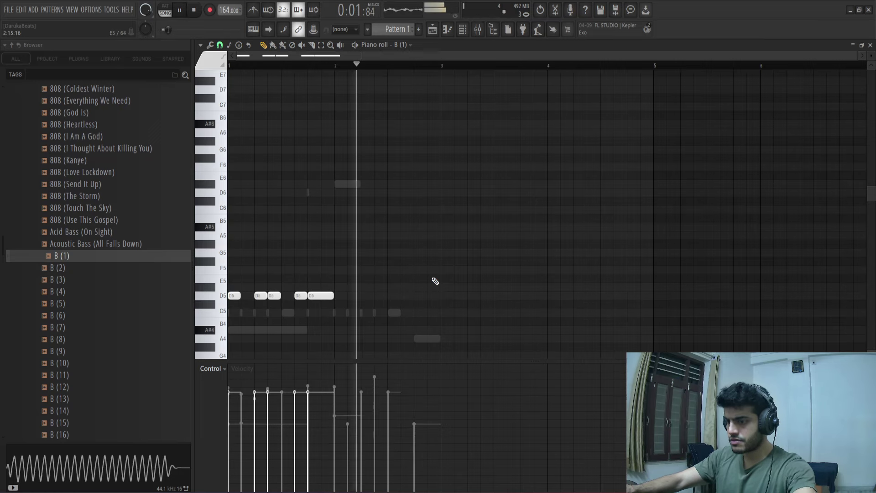
pyautogui.hotkey('ctrl', 'b')
pyautogui.hotkey('ctrl', 'd')
# - Return to the channel rack and audition the bass samples from Bass (Closed On Sunday) through Bass (Water) in the browser
pyautogui.click(463, 29)
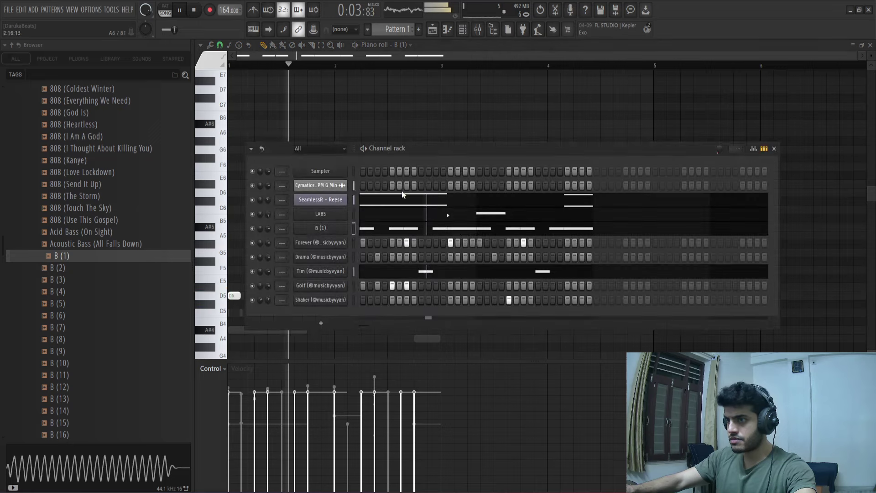
pyautogui.scroll(-10, 132, 314)
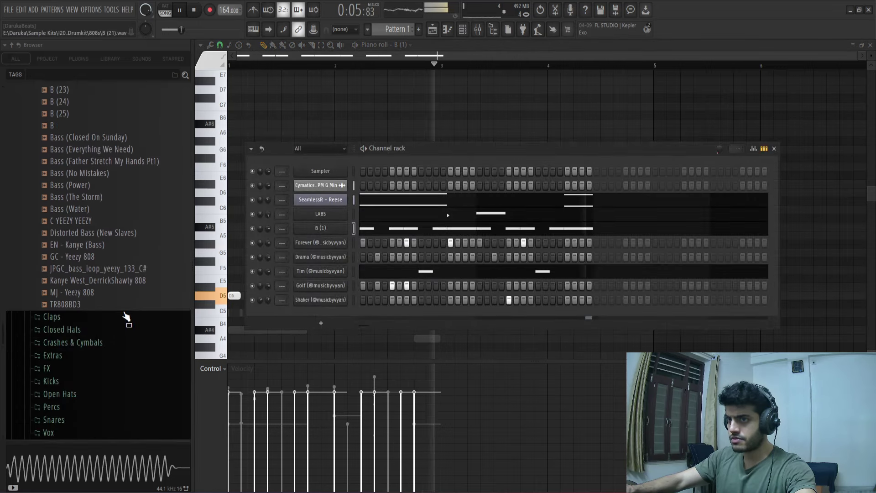
pyautogui.press('space')
pyautogui.click(67, 209)
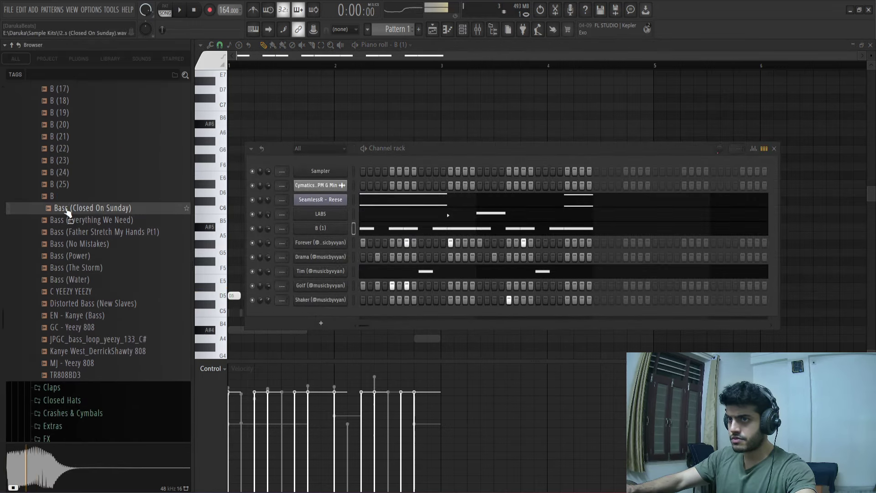
pyautogui.click(71, 221)
pyautogui.click(76, 233)
pyautogui.click(82, 245)
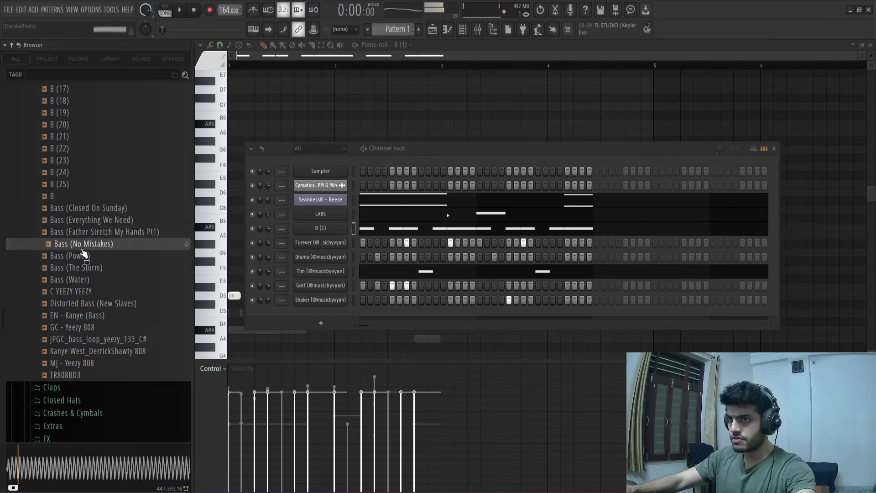
pyautogui.click(83, 256)
pyautogui.click(82, 268)
pyautogui.click(82, 279)
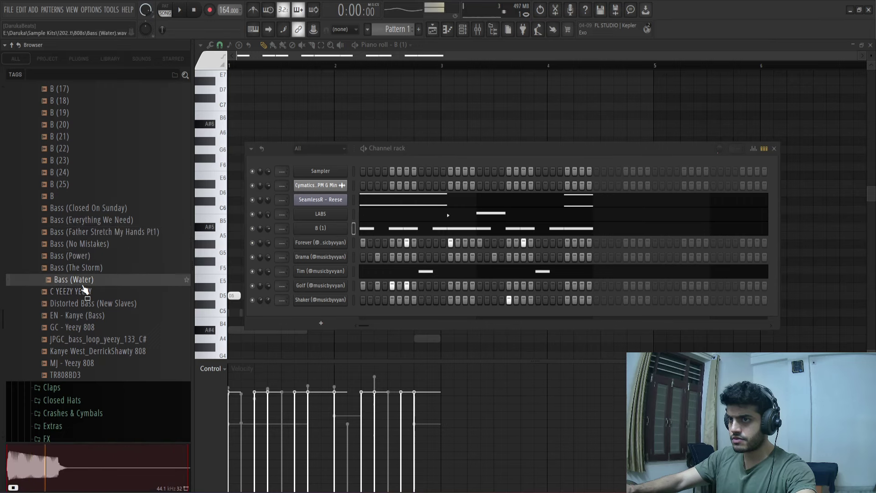
# - Route the channels from the Cymatics loop down to Shaker onto consecutive mixer tracks starting at Insert 1
pyautogui.press('space')
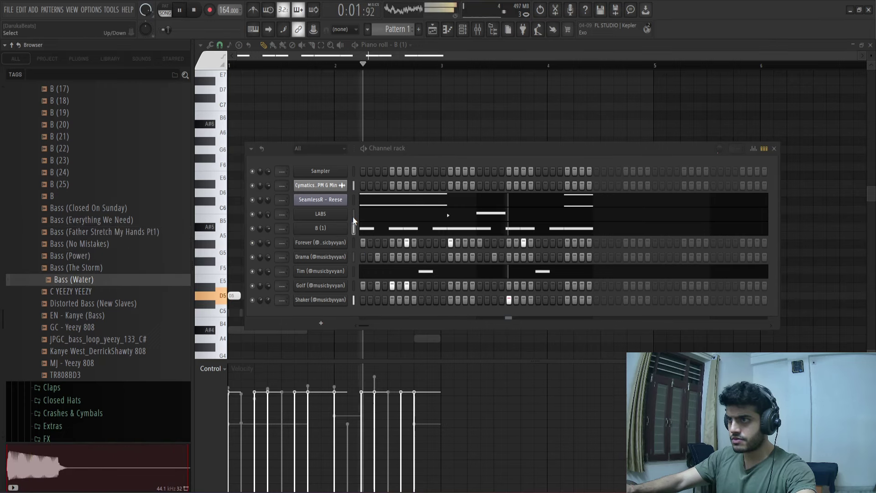
pyautogui.click(482, 34)
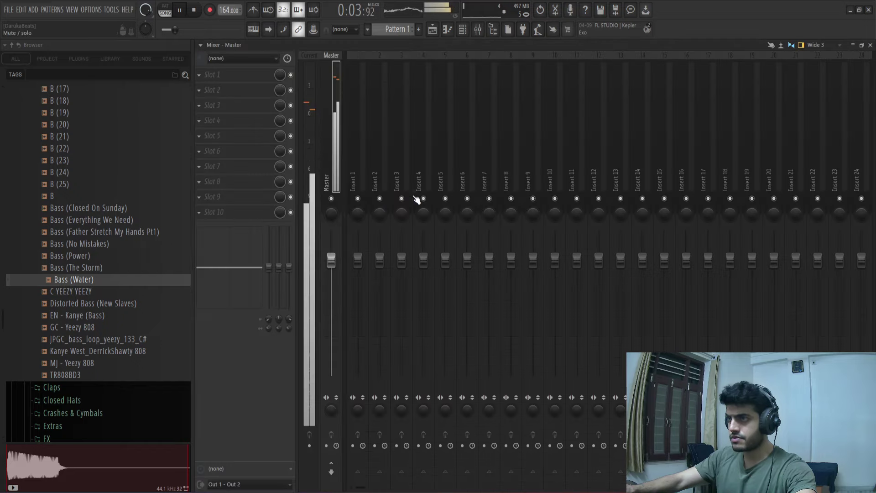
pyautogui.click(462, 29)
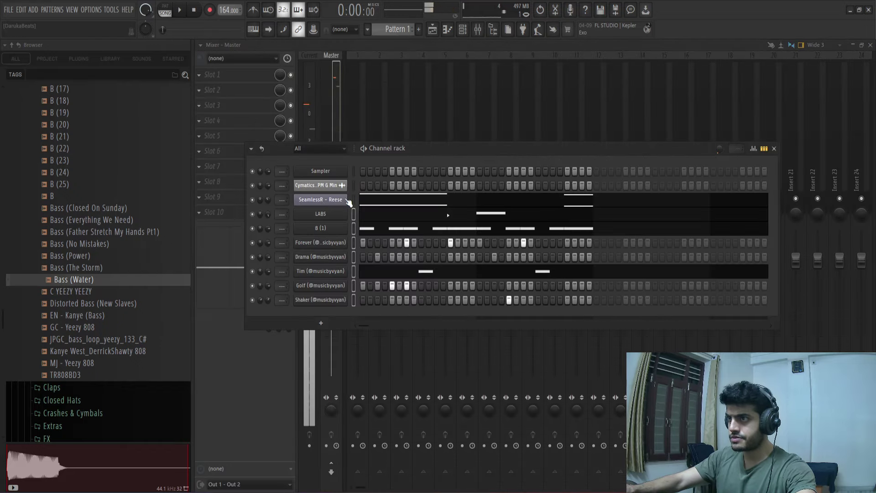
pyautogui.click(360, 101)
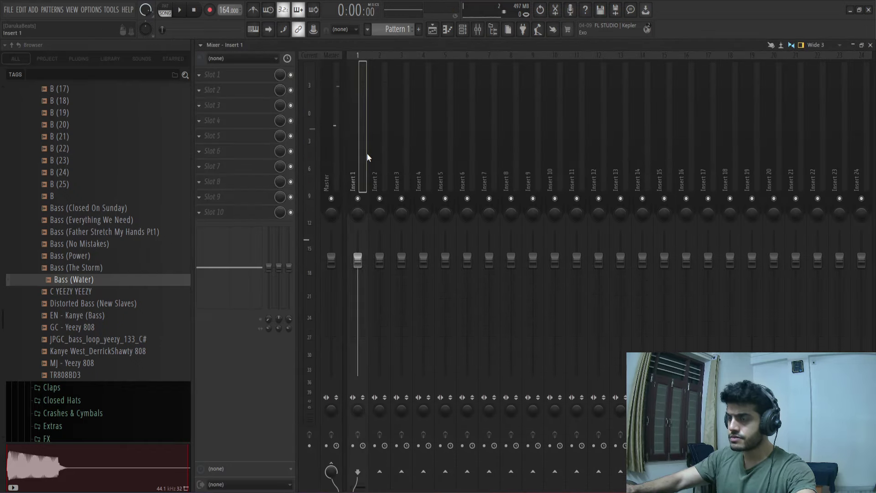
pyautogui.hotkey('ctrl', 'l')
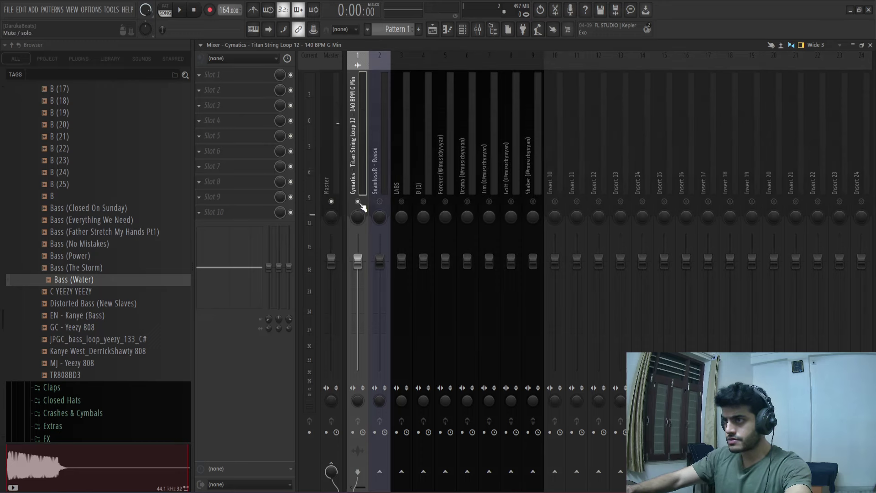
# - During playback, set the mixer volume of the Cymatics string loop to -5.6 dB and SeamlessR - Reese to -4.2 dB
pyautogui.press('space')
pyautogui.moveTo(357, 259); pyautogui.dragTo(357, 274)
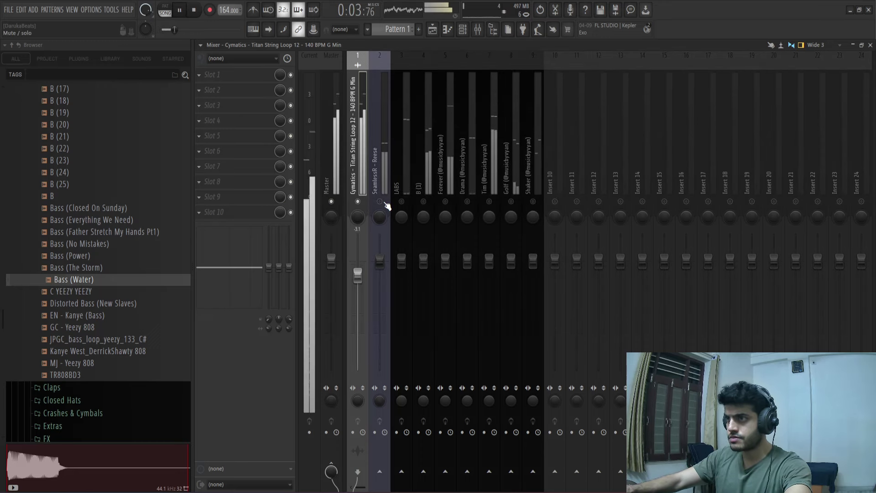
pyautogui.moveTo(363, 279); pyautogui.dragTo(364, 290)
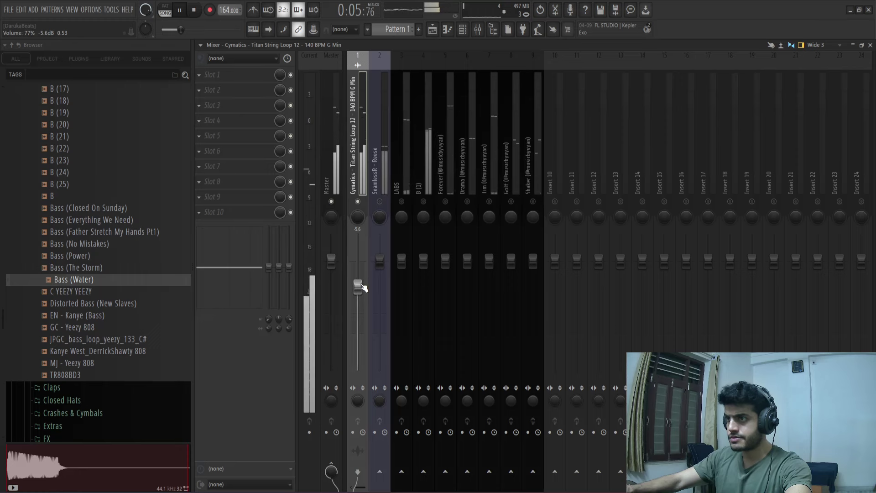
pyautogui.click(380, 180)
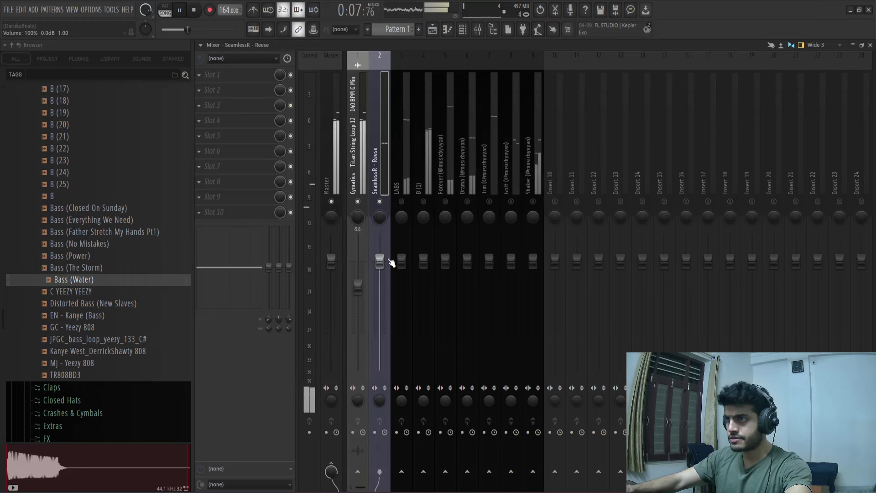
pyautogui.moveTo(380, 272); pyautogui.dragTo(380, 275)
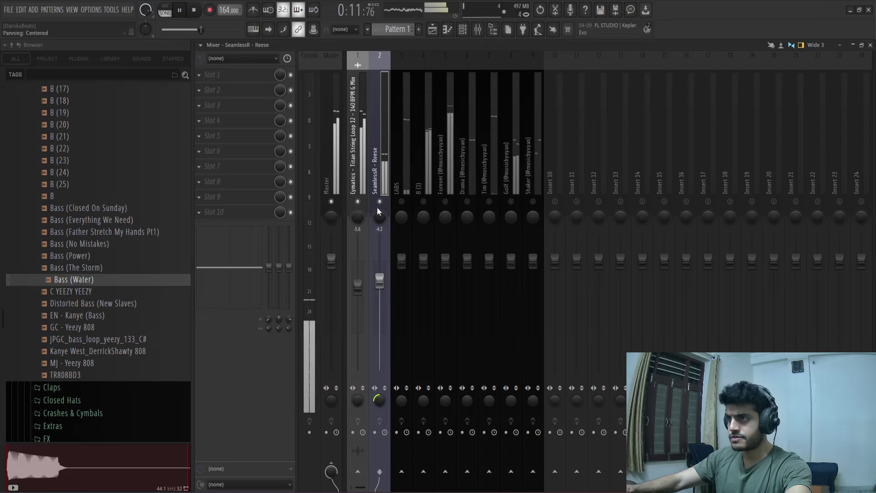
# - Load Fruity Reeverb 2 into slot 4 of the SeamlessR - Reese mixer track with a mix level of about 70%
pyautogui.click(236, 139)
pyautogui.click(330, 284)
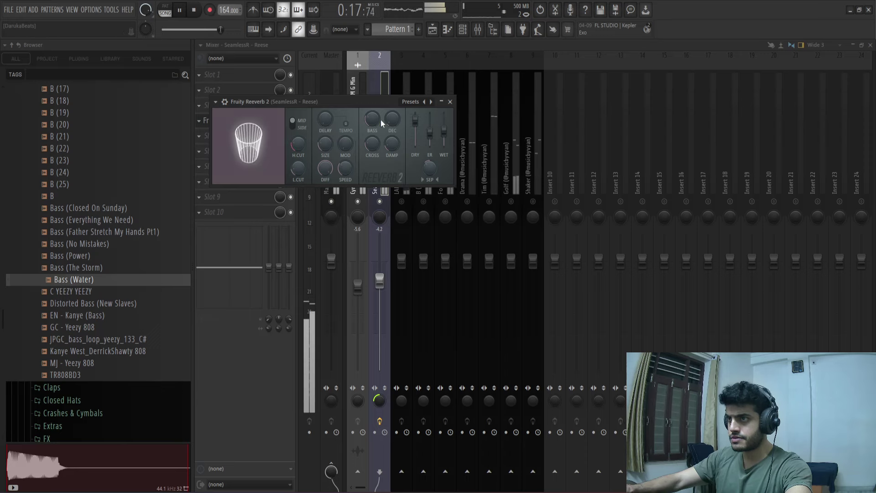
pyautogui.click(450, 102)
pyautogui.click(264, 122)
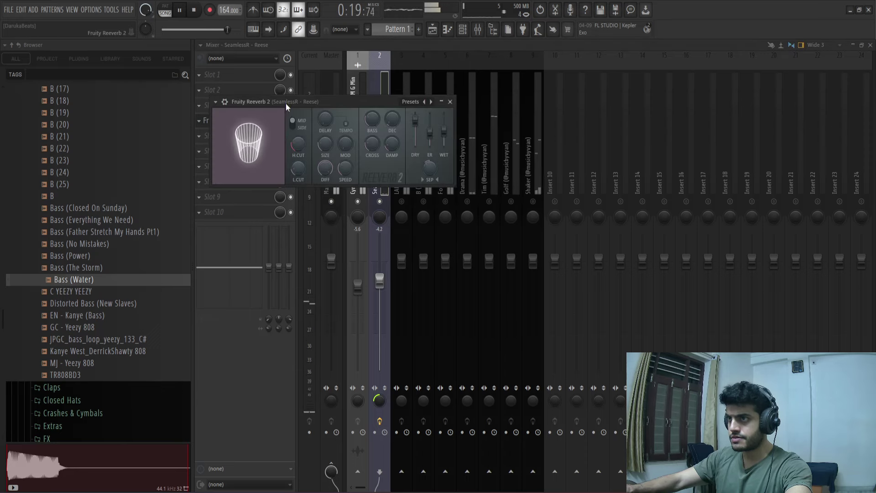
pyautogui.click(449, 102)
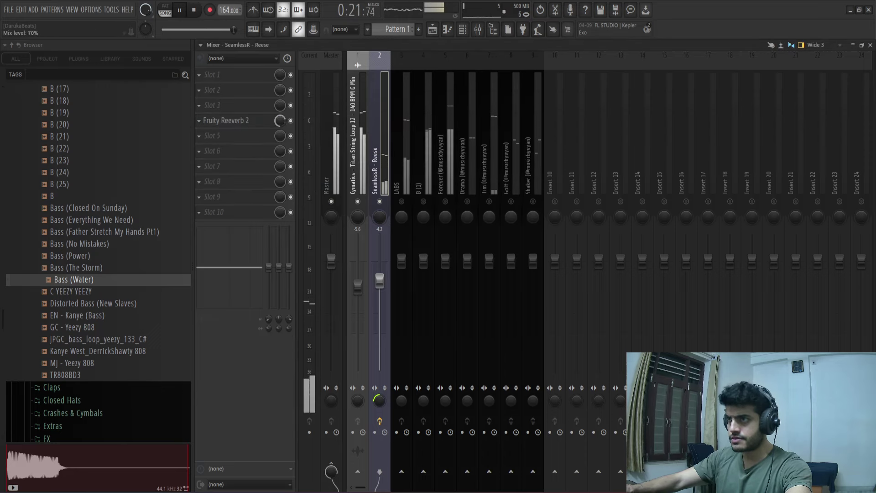
# - Add Fruity Parametric EQ 2 to the Reese's slot 5, cutting the lows, dipping band 3 to -3.7 dB at 346 Hz and slightly boosting band 6
pyautogui.click(228, 137)
pyautogui.click(416, 284)
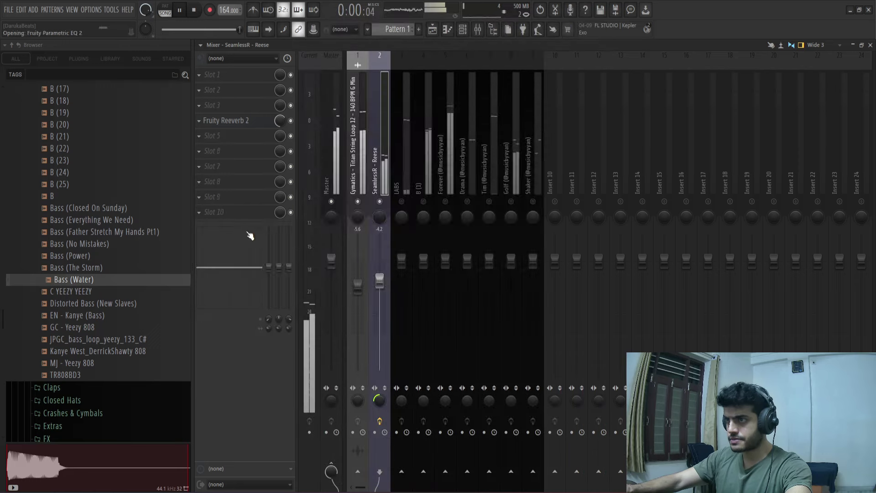
pyautogui.moveTo(266, 195); pyautogui.dragTo(306, 251)
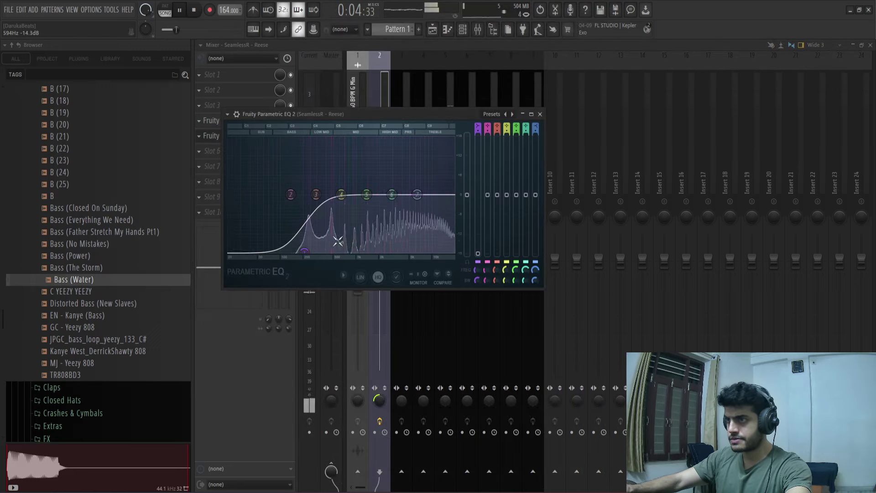
pyautogui.moveTo(305, 251); pyautogui.dragTo(298, 250)
pyautogui.moveTo(316, 195); pyautogui.dragTo(318, 207)
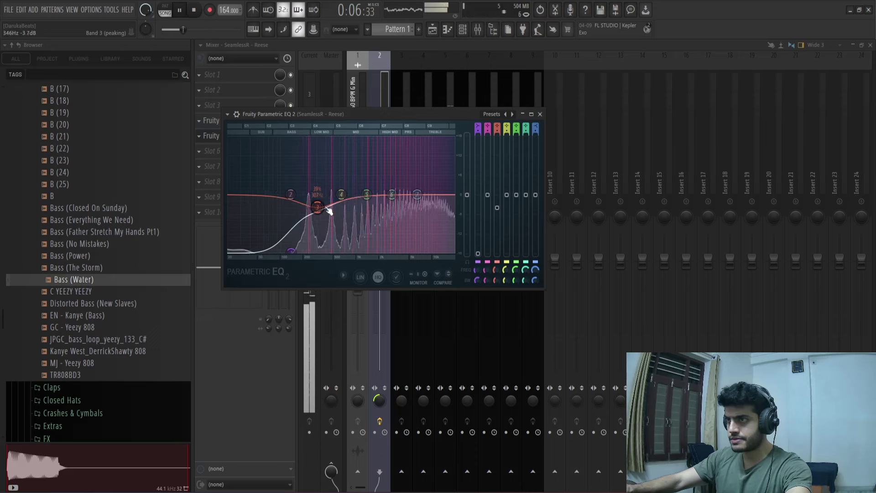
pyautogui.moveTo(391, 195); pyautogui.dragTo(392, 188)
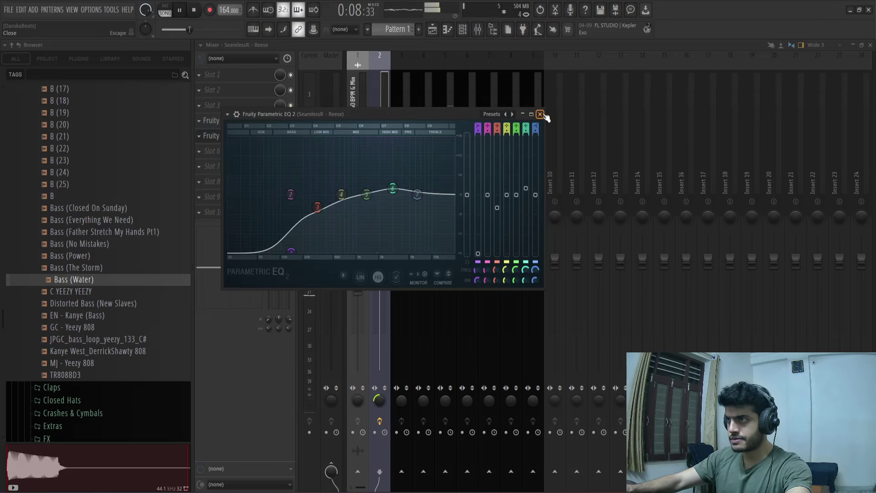
pyautogui.click(540, 114)
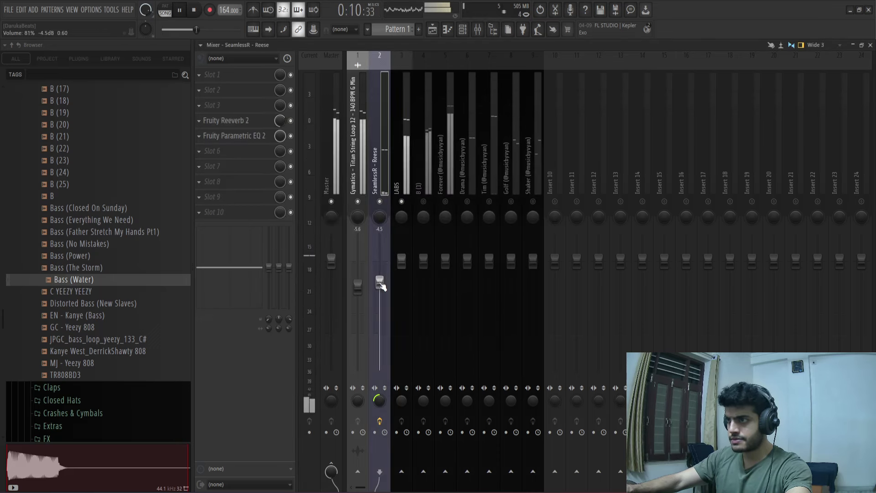
# - Set the LABS track's volume to -8.5 dB and cut its lows by 18 dB at 406 Hz with the track EQ
pyautogui.moveTo(407, 268); pyautogui.dragTo(401, 337)
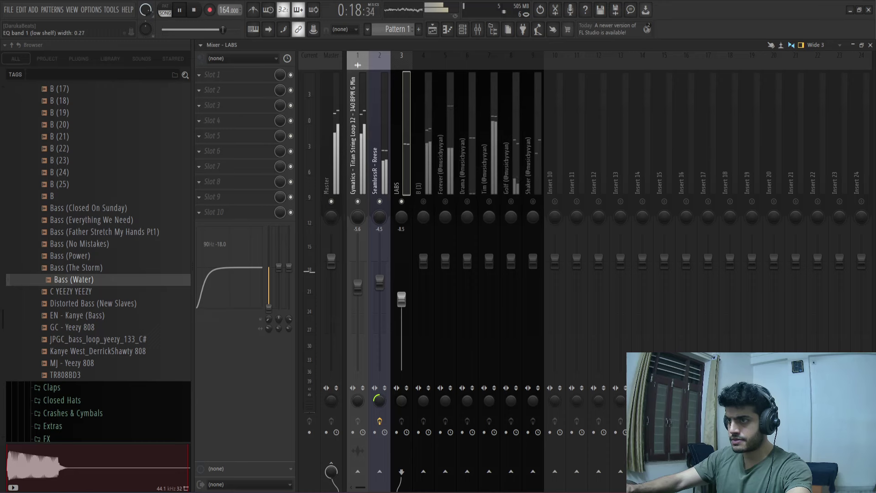
pyautogui.moveTo(269, 322); pyautogui.dragTo(269, 303)
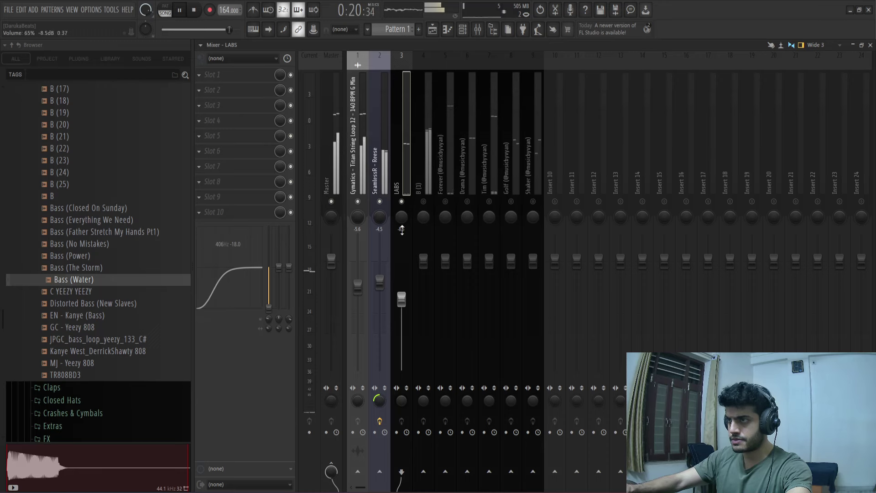
# - Unmute and solo the B (1) bass track and set its volume to 1.1 dB
pyautogui.click(423, 202)
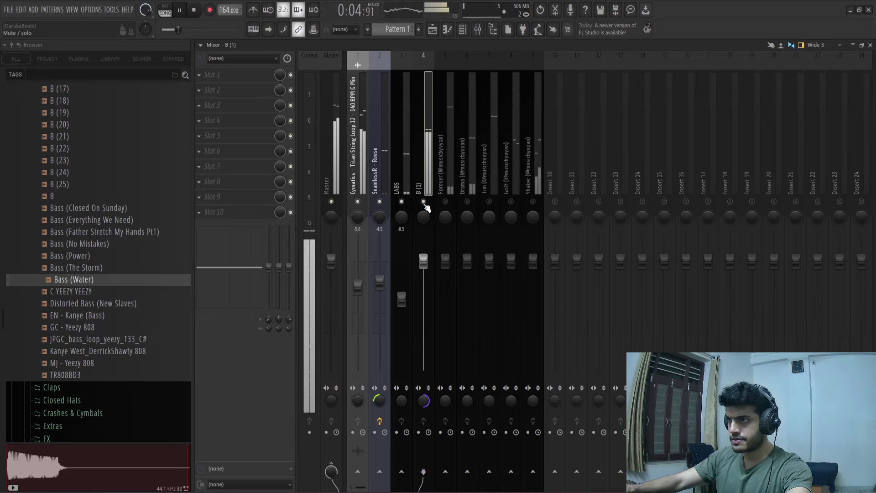
pyautogui.rightClick(424, 203)
pyautogui.moveTo(424, 263); pyautogui.dragTo(424, 257)
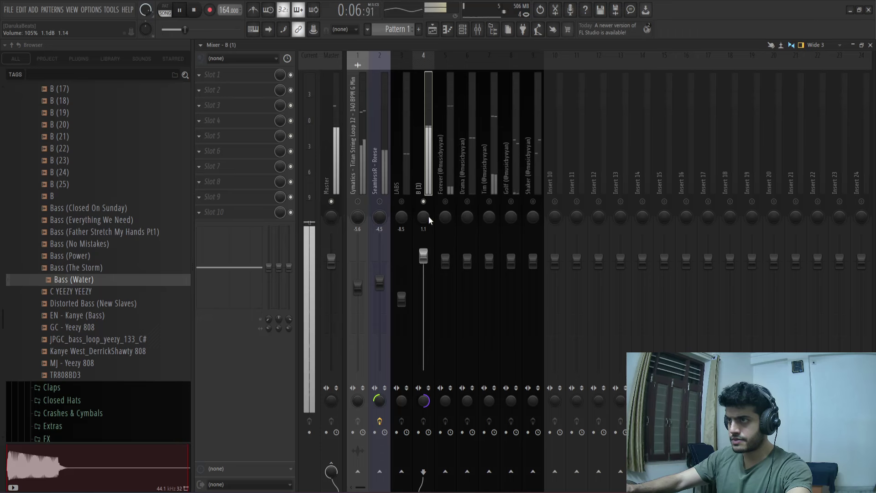
# - Audition the B (1) bass against LABS and SeamlessR - Reese by switching those two mixer tracks in and out
pyautogui.click(401, 202)
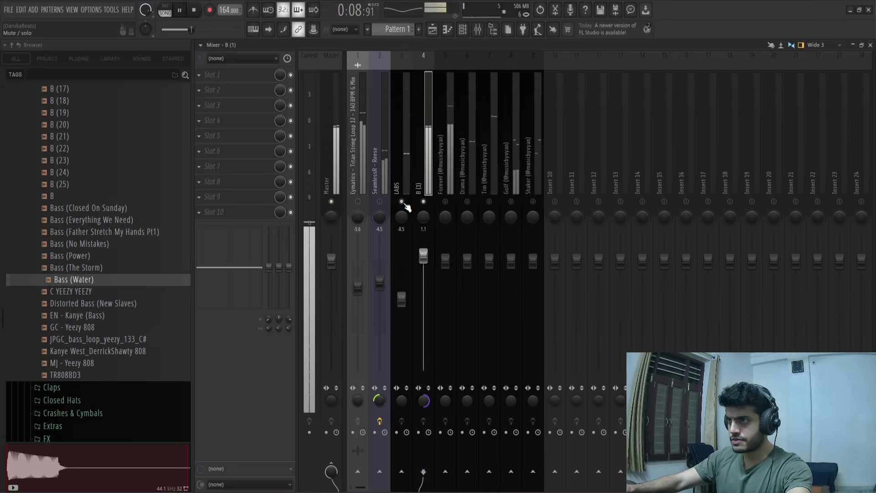
pyautogui.click(382, 202)
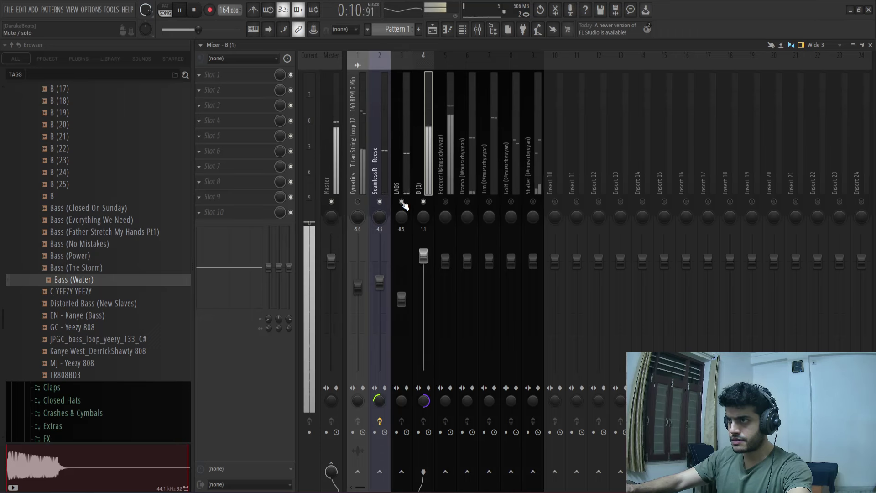
pyautogui.click(403, 202)
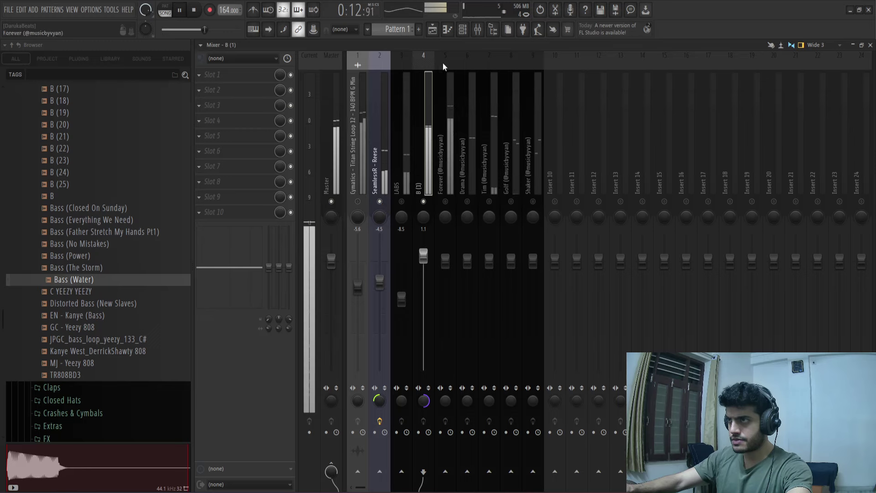
# - Open the B (1) channel's notes in the piano roll and transpose them up by octaves to D8
pyautogui.click(462, 34)
pyautogui.rightClick(341, 230)
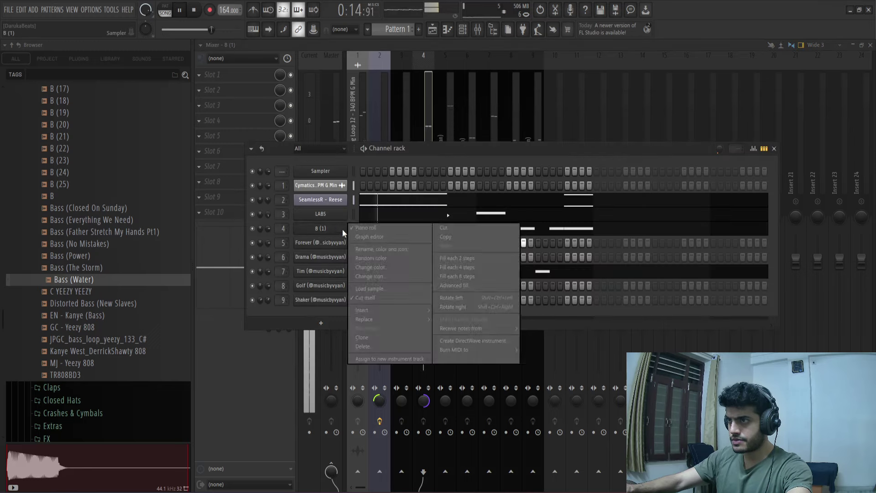
pyautogui.click(354, 227)
pyautogui.rightClick(353, 228)
pyautogui.click(360, 232)
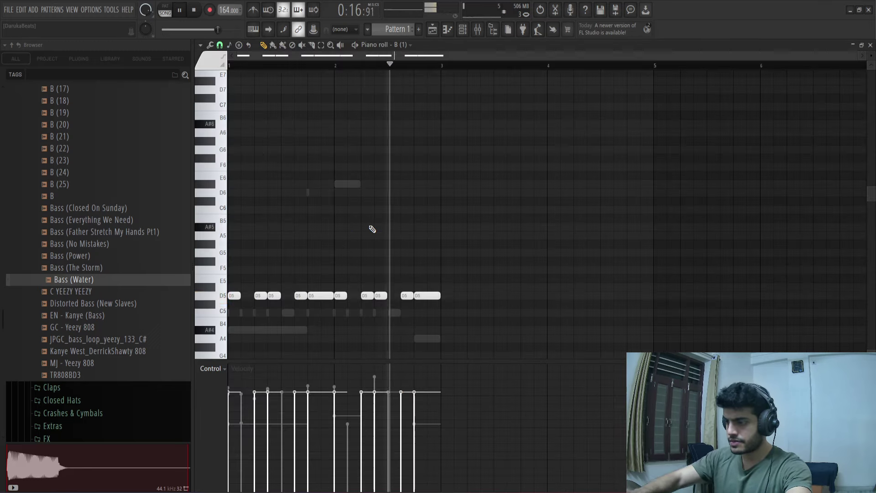
pyautogui.hotkey('ctrl', 'Up')
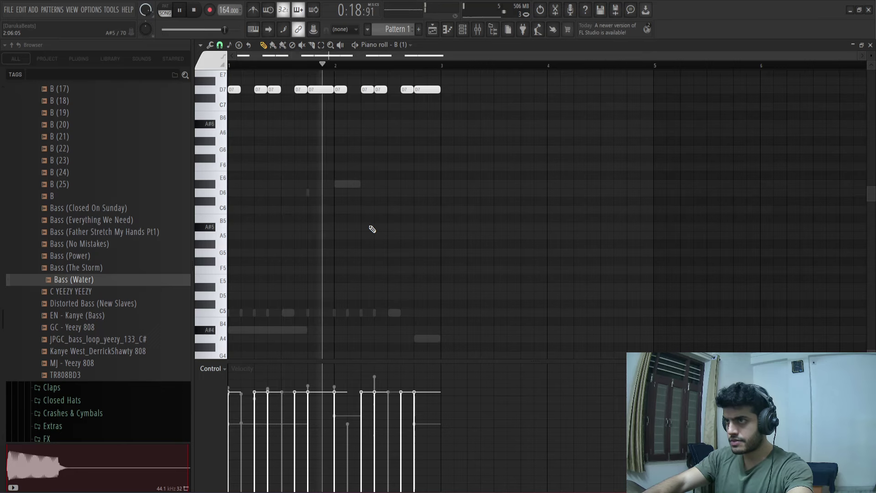
pyautogui.hotkey('ctrl', 'Up')
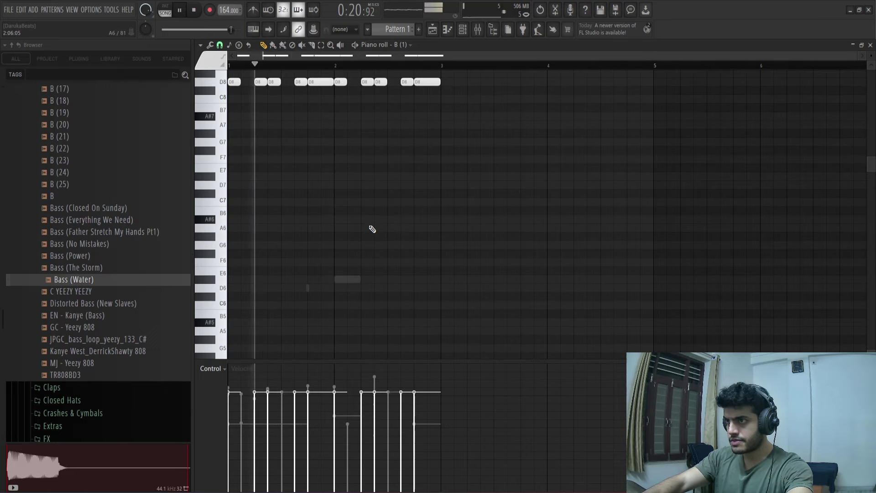
# - Raise all B (1) notes semitone by semitone to A#8 while the pattern plays
pyautogui.hotkey('shift', 'Up')
pyautogui.hotkey('shift', 'Up')
pyautogui.hotkey('shift', 'Up')
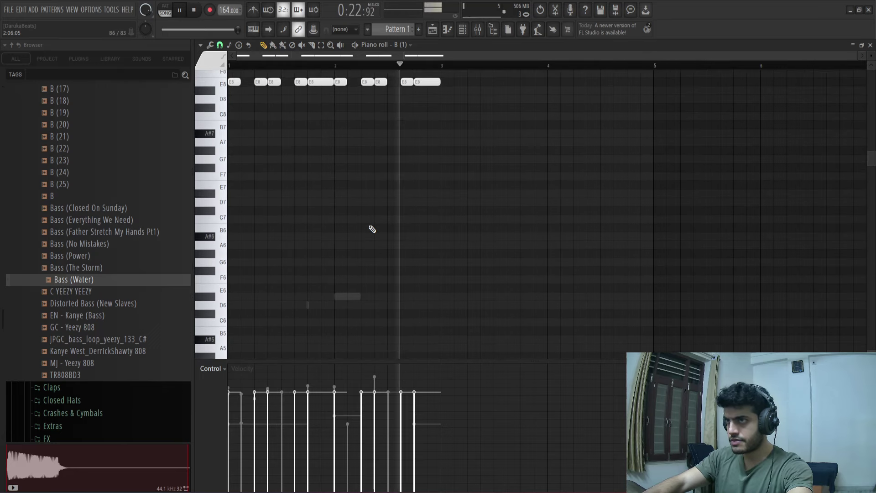
pyautogui.hotkey('shift', 'Up')
pyautogui.hotkey('shift', 'Up')
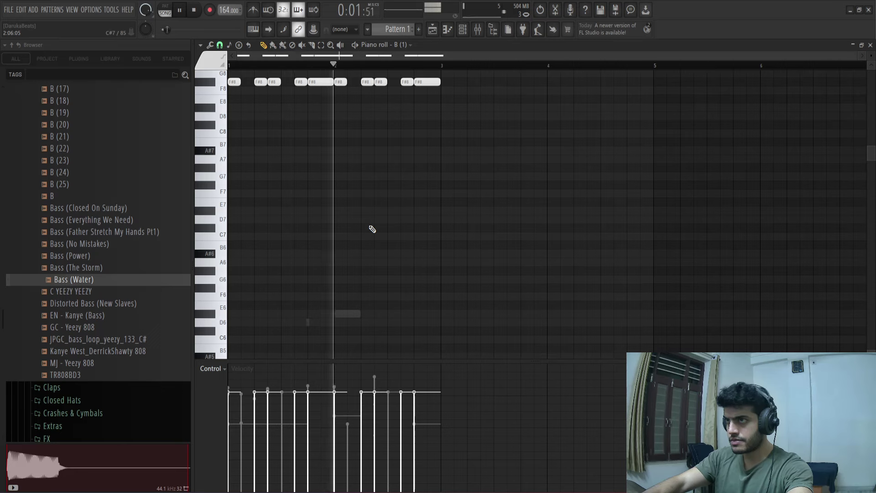
pyautogui.hotkey('shift', 'Up')
pyautogui.hotkey('shift', 'Up')
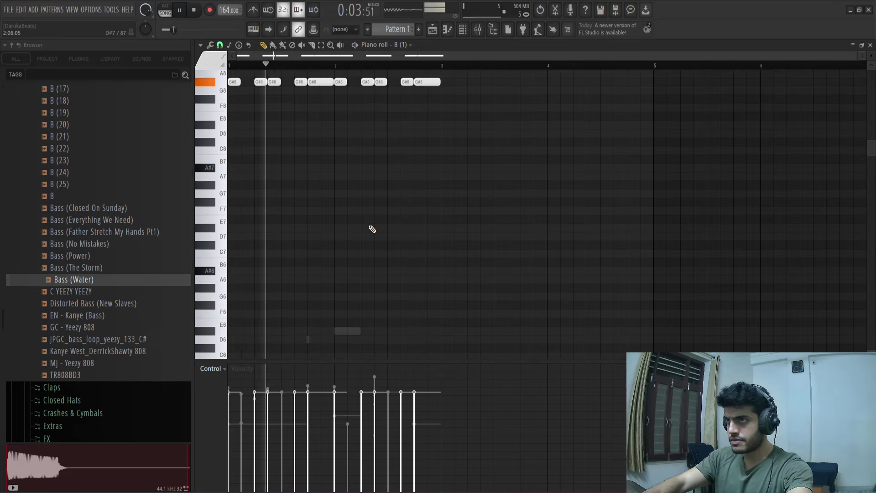
pyautogui.hotkey('shift', 'Up')
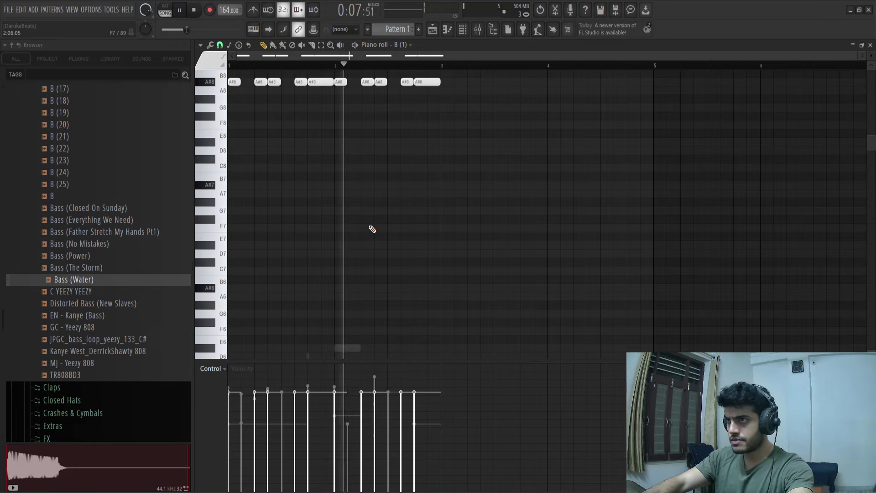
# - Transpose all B (1) notes down four octaves to A#4
pyautogui.hotkey('ctrl', 'Down')
pyautogui.hotkey('ctrl', 'Down')
pyautogui.hotkey('ctrl', 'Down')
pyautogui.hotkey('ctrl', 'Down')
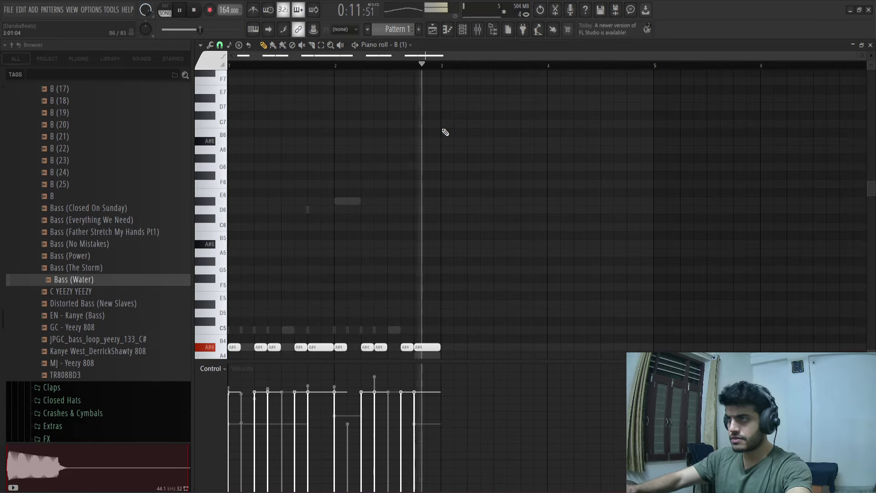
# - Back in the mixer, set the B (1) volume to -0.7 dB and play it soloed together with the Cymatics string loop
pyautogui.click(477, 34)
pyautogui.click(477, 34)
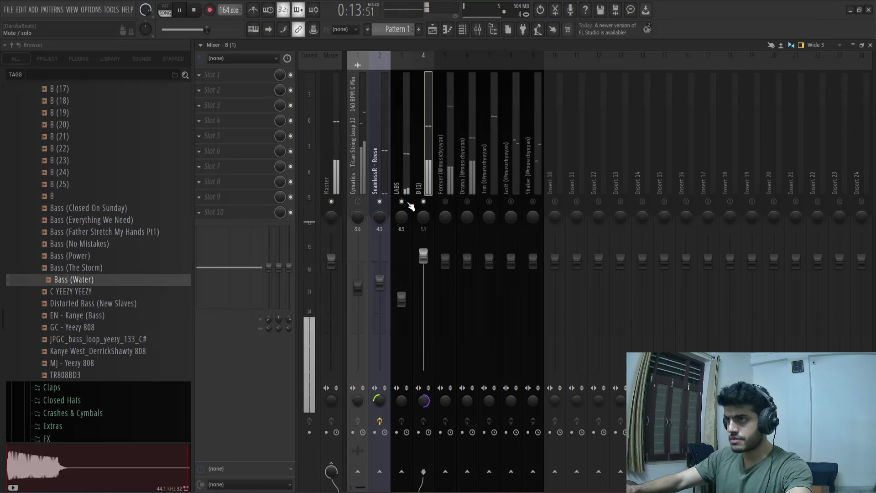
pyautogui.click(358, 202)
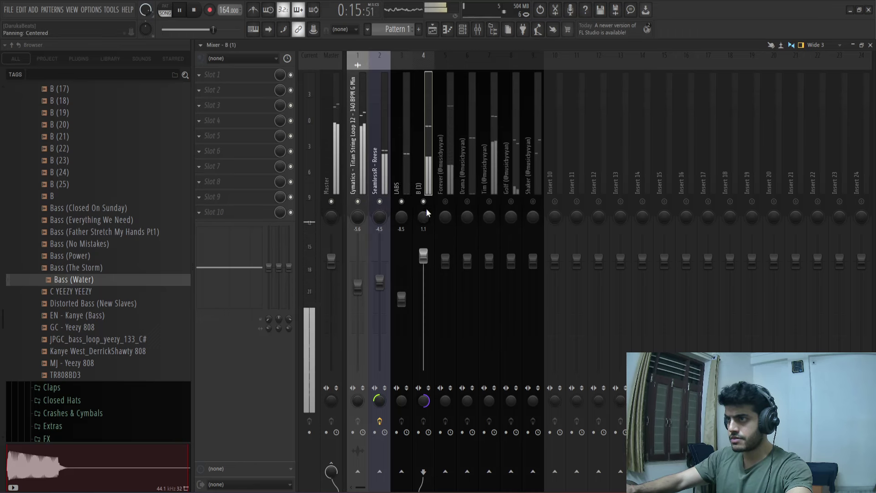
pyautogui.rightClick(423, 255)
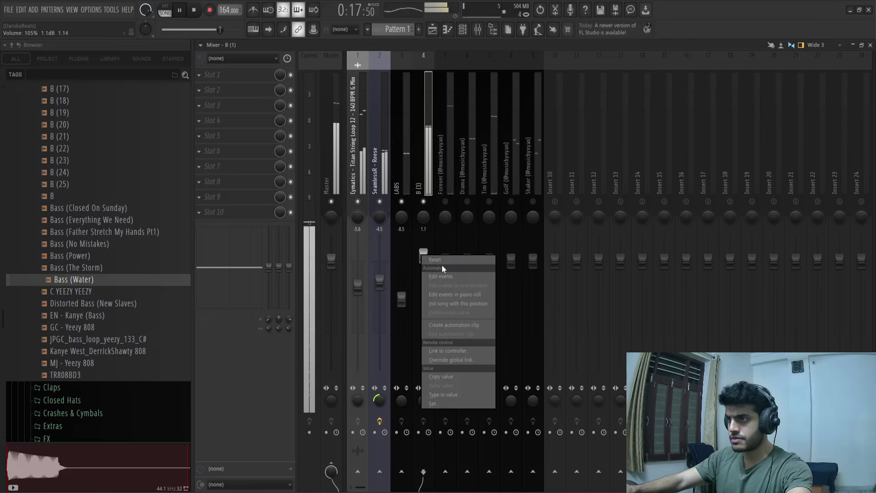
pyautogui.click(439, 266)
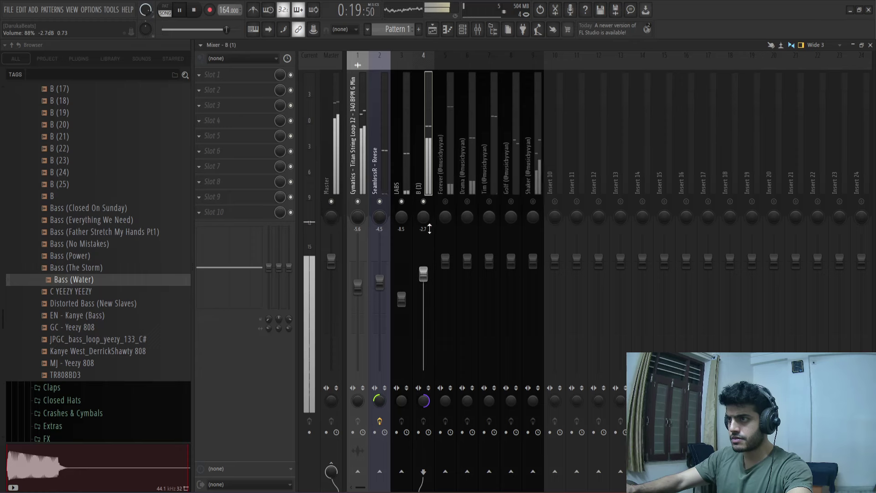
pyautogui.rightClick(423, 201)
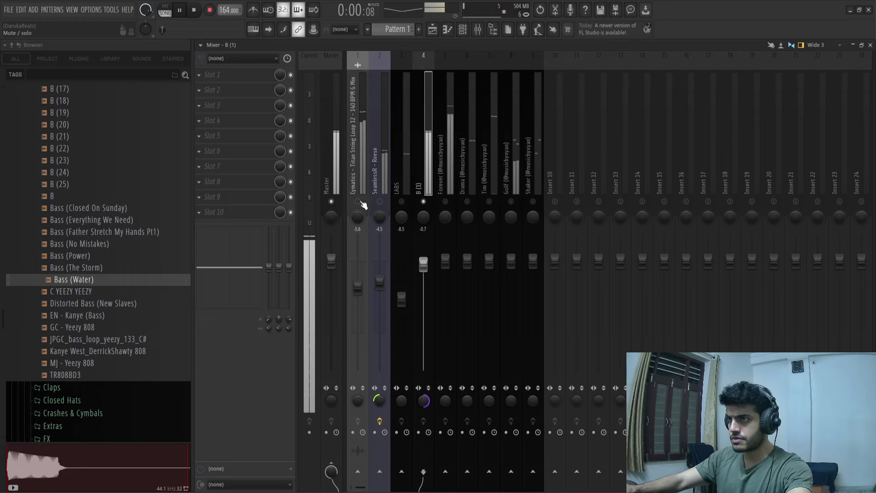
pyautogui.click(358, 202)
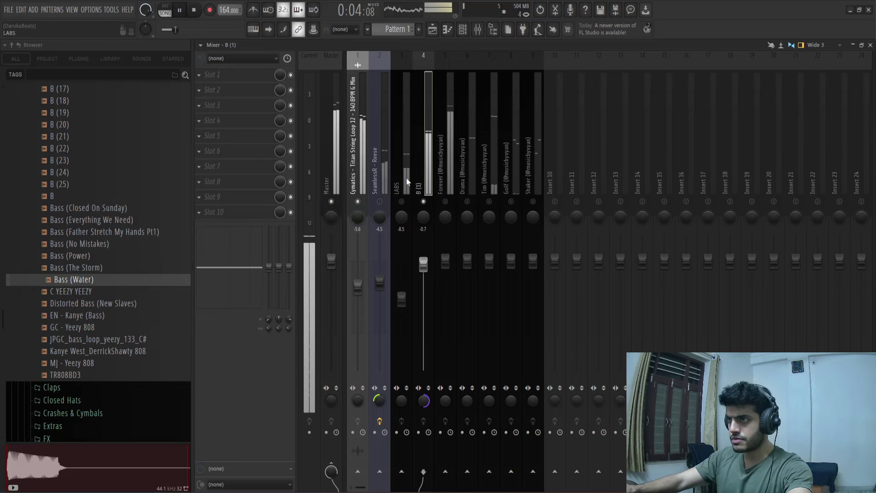
# - Add Fruity Parametric EQ 2 to slot 4 of the B (1) track and load the preset Sample Maker - Birkin Bass
pyautogui.click(214, 121)
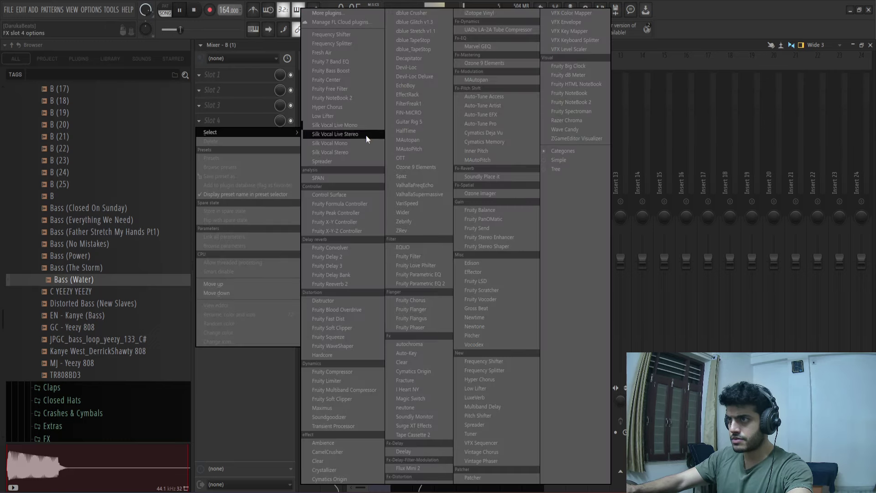
pyautogui.click(422, 283)
pyautogui.click(528, 152)
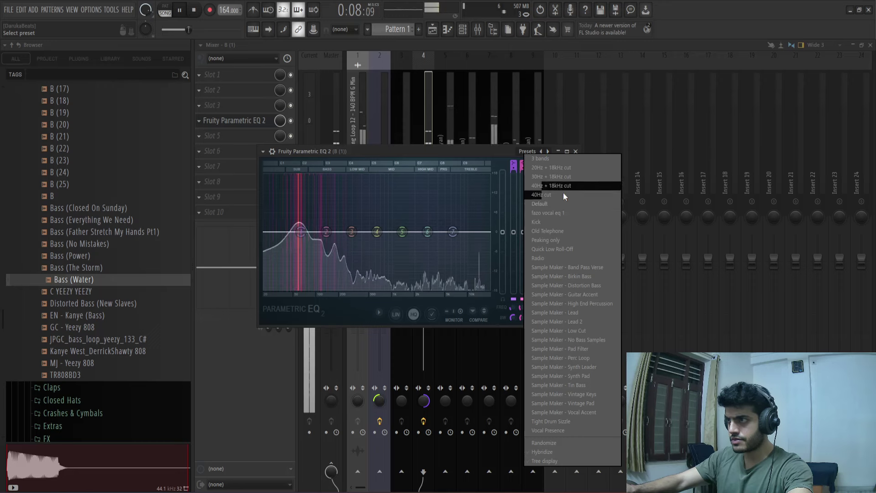
pyautogui.click(567, 277)
pyautogui.click(575, 151)
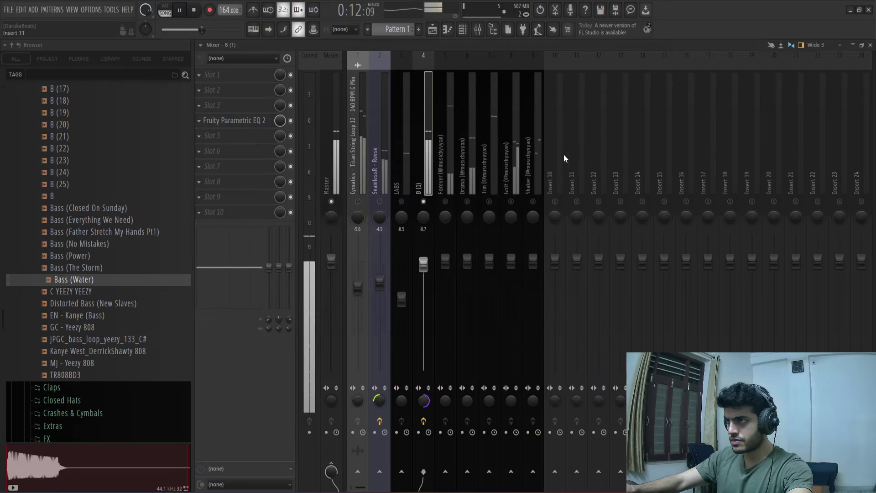
# - Select the Cymatics string loop's mixer track and load Fruity Parametric EQ 2 into its slot 4
pyautogui.click(363, 212)
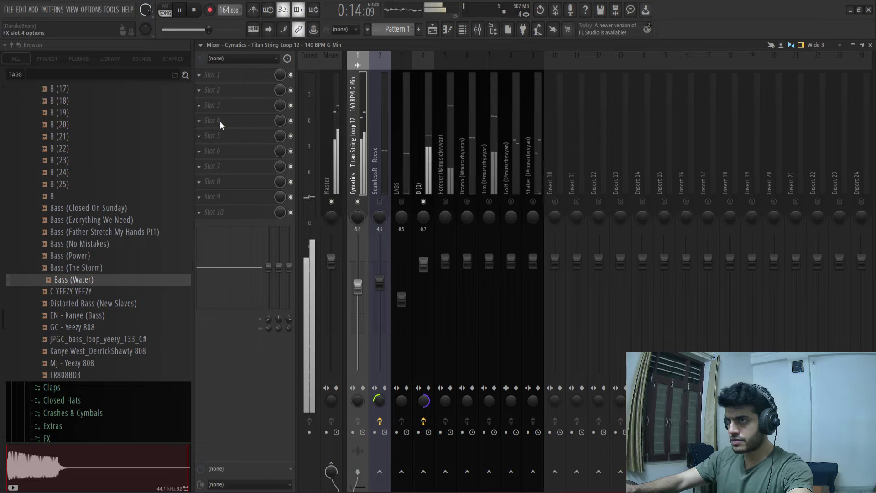
pyautogui.click(220, 125)
pyautogui.click(407, 283)
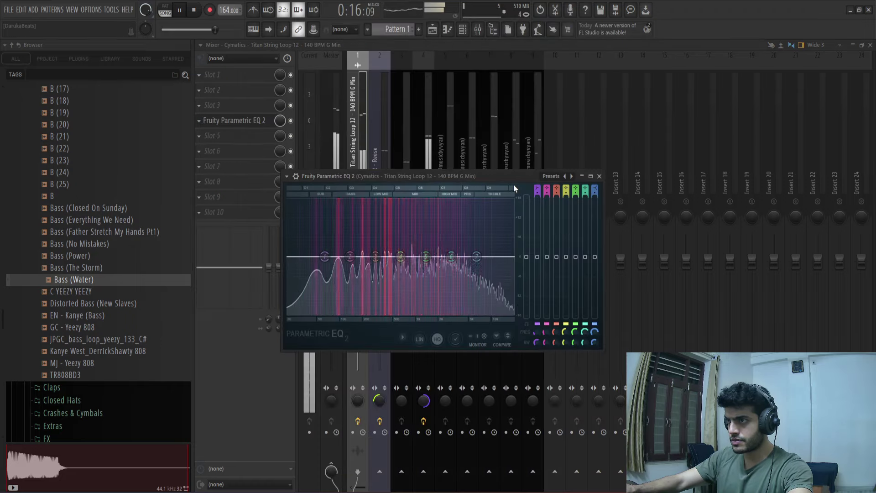
pyautogui.click(543, 176)
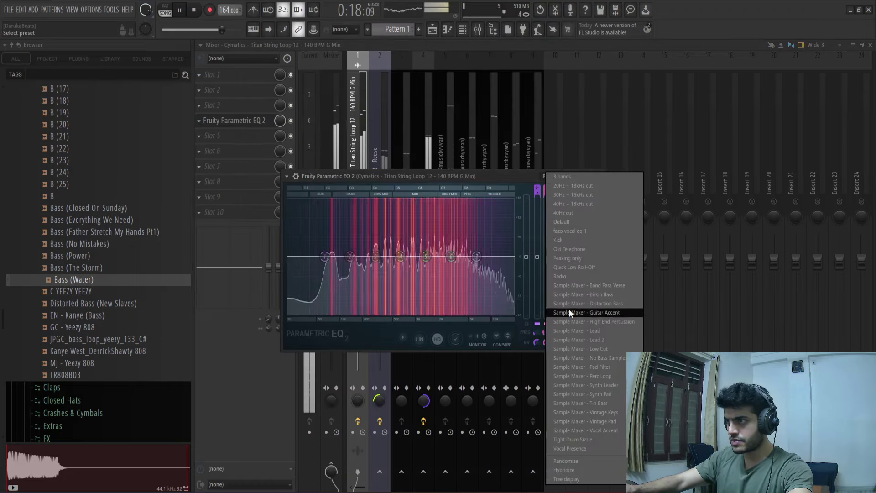
pyautogui.click(503, 175)
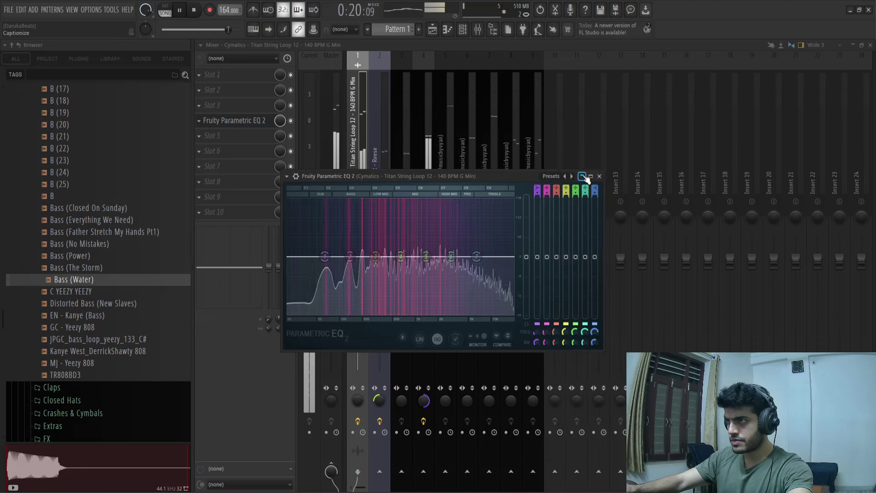
pyautogui.click(598, 176)
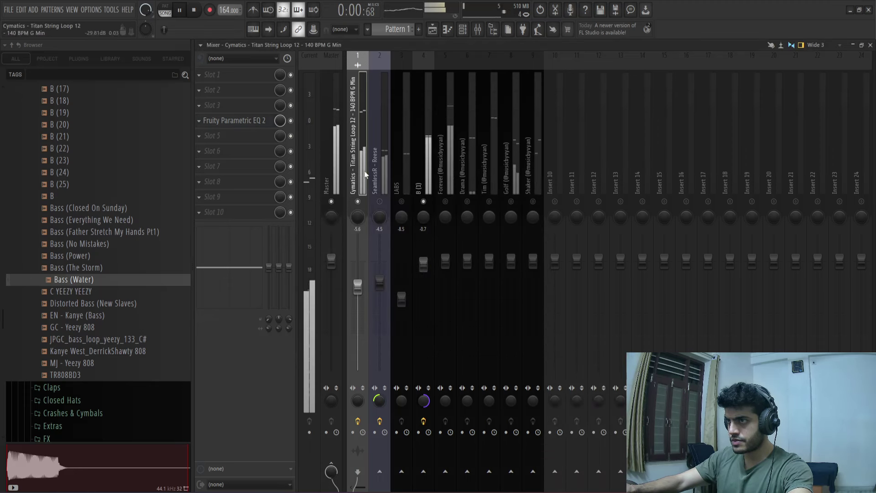
pyautogui.click(431, 178)
pyautogui.click(354, 175)
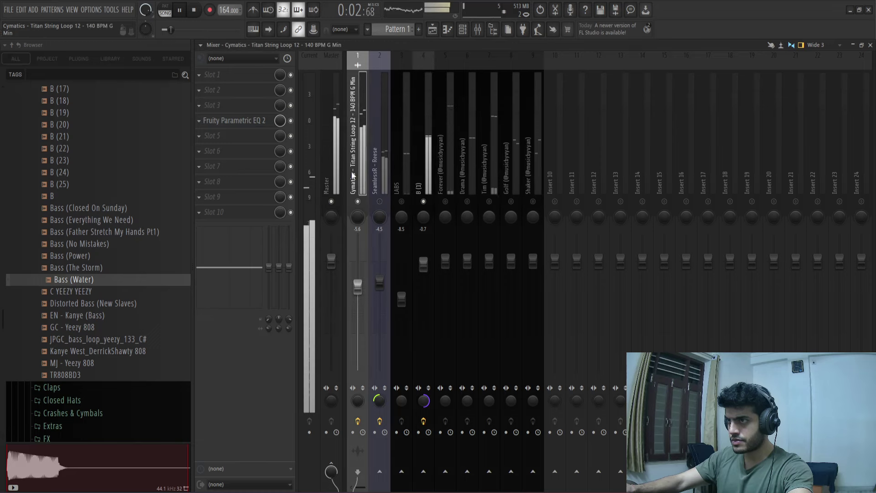
# - Load the Sample Maker - Low Cut preset in the string loop's Parametric EQ 2 and move band 1 down to 113 Hz
pyautogui.click(249, 128)
pyautogui.click(546, 177)
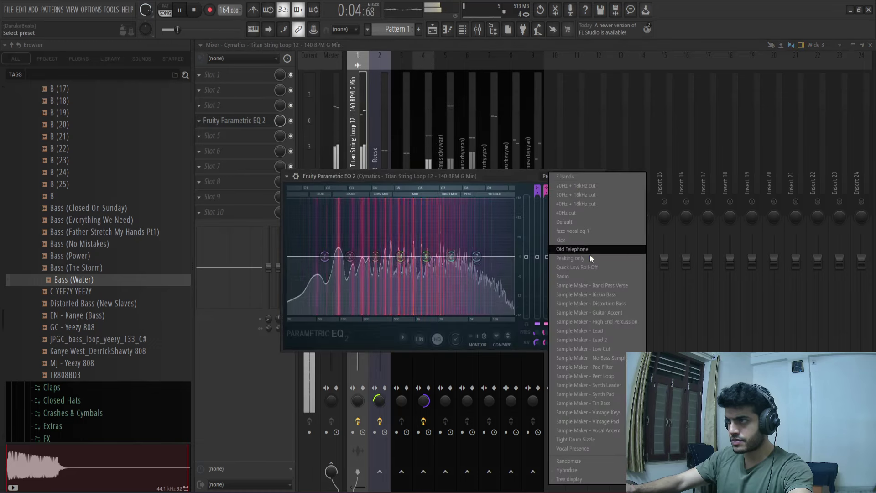
pyautogui.click(582, 348)
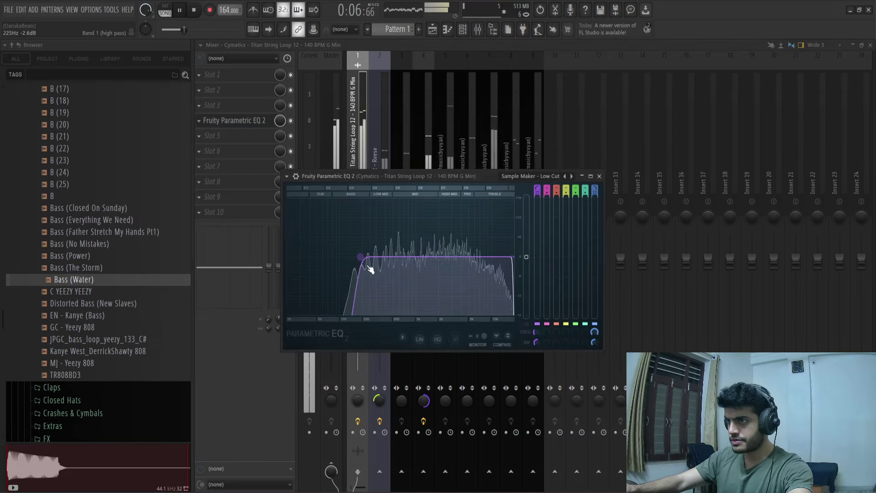
pyautogui.moveTo(346, 257); pyautogui.dragTo(334, 256)
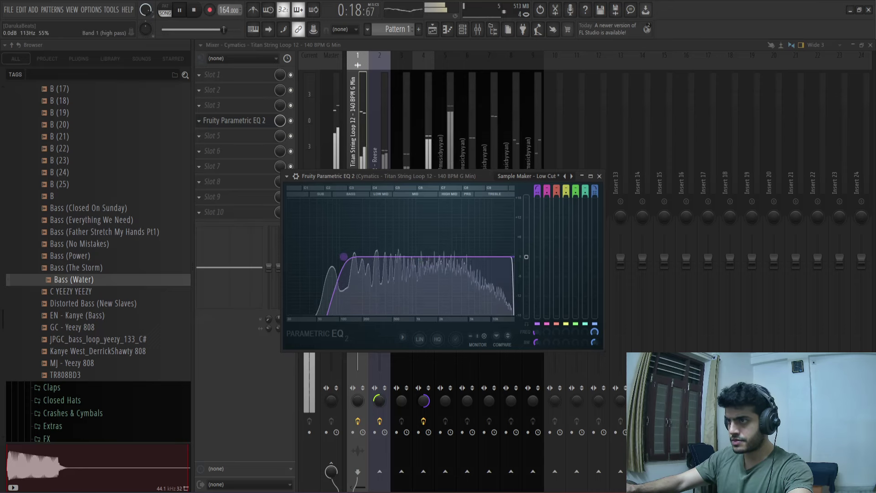
pyautogui.click(599, 176)
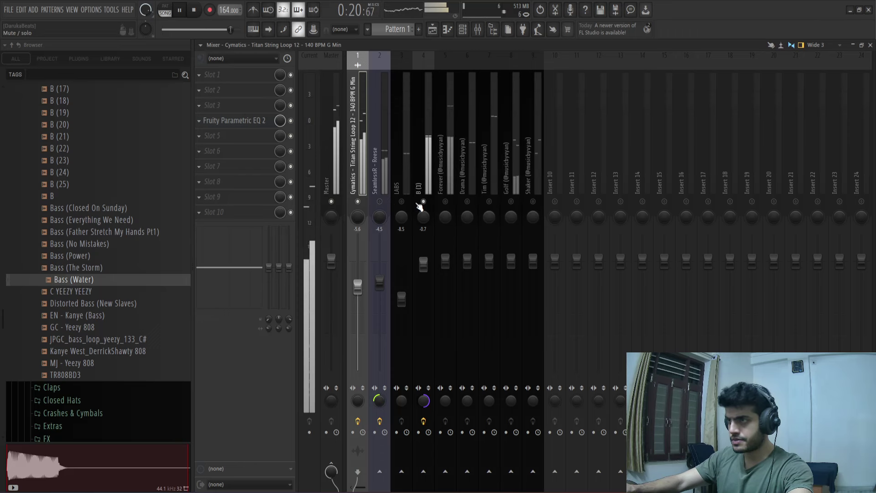
# - Unmute the Reese, LABS, Forever, Drama and Tim mixer tracks one after another and raise Tim's volume to 1.0 dB
pyautogui.click(402, 202)
pyautogui.click(445, 201)
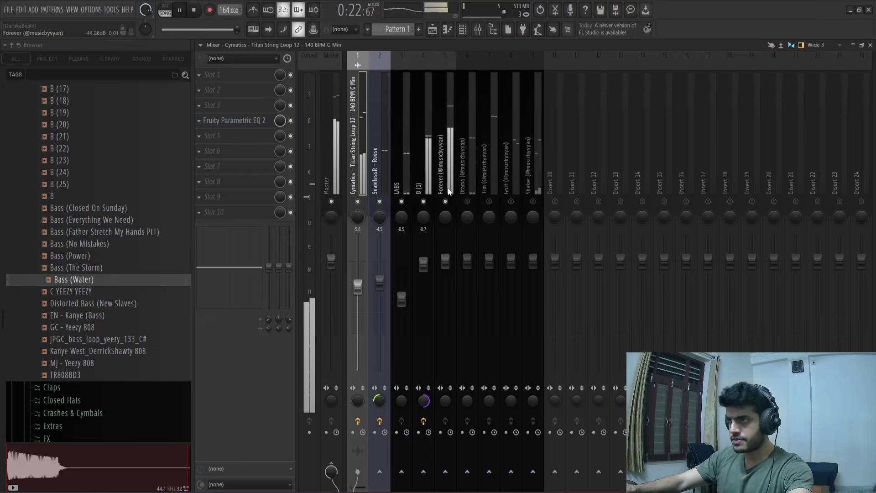
pyautogui.click(446, 261)
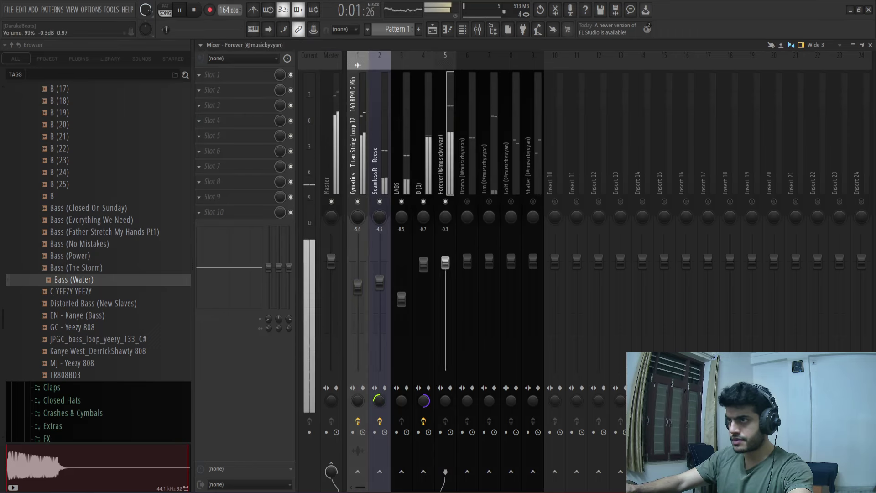
pyautogui.click(468, 201)
pyautogui.click(466, 261)
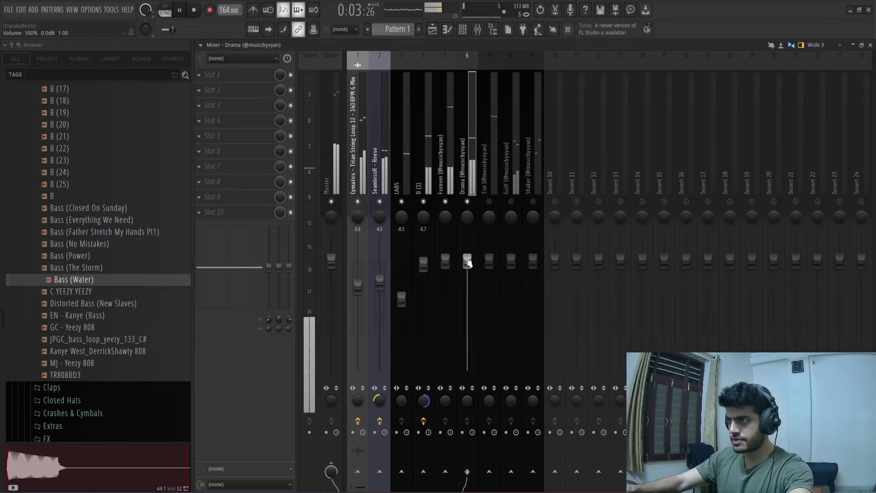
pyautogui.click(489, 201)
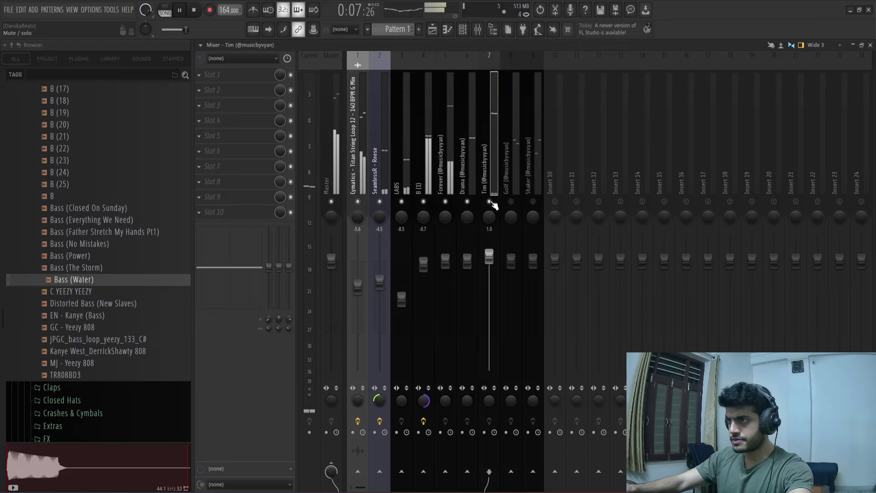
# - Solo the Tim track and add Fruity Reeverb 2 to its slot 4 with the Drum Room preset and a 57% mix level
pyautogui.click(491, 196)
pyautogui.click(215, 120)
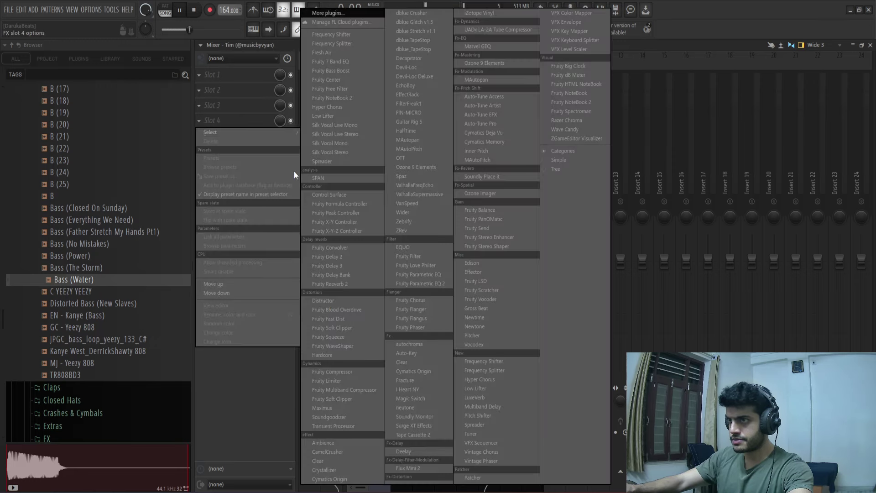
pyautogui.click(333, 284)
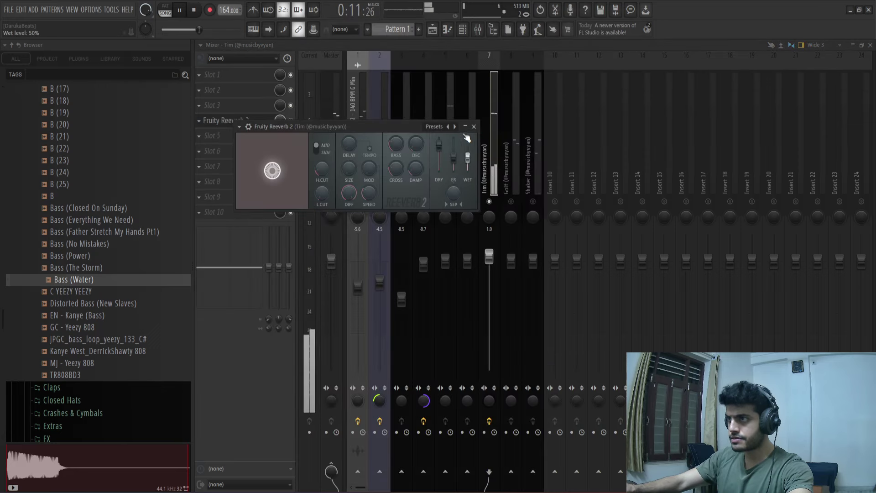
pyautogui.click(455, 126)
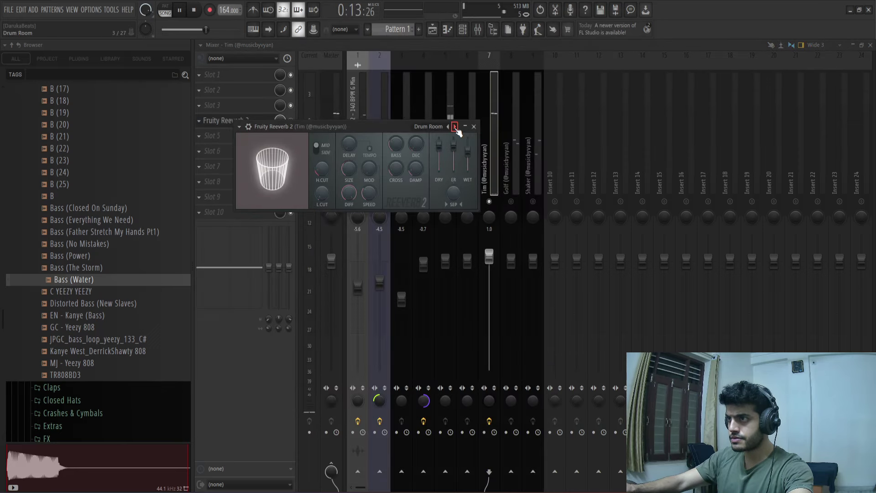
pyautogui.click(473, 126)
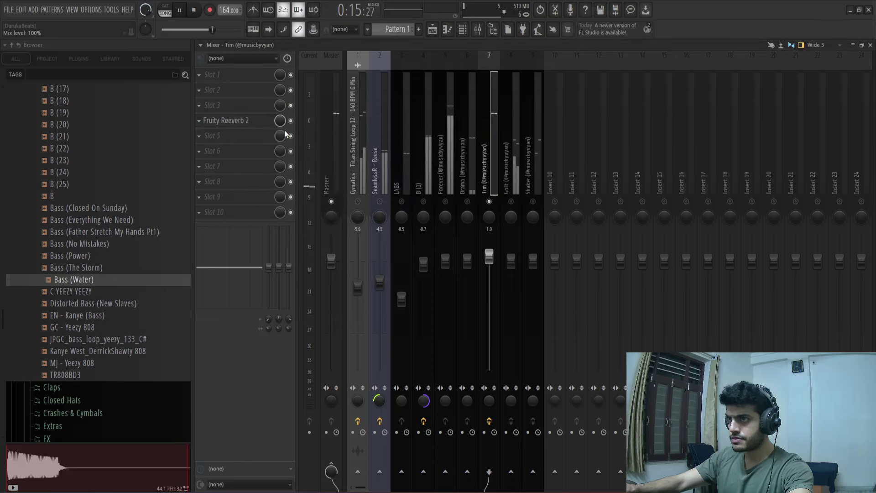
pyautogui.moveTo(280, 124); pyautogui.dragTo(280, 145)
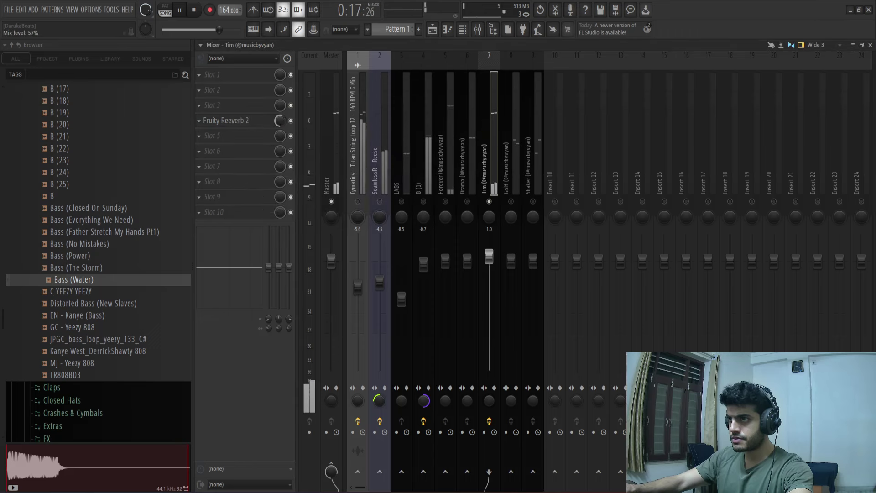
# - Unsolo Tim so all mixer tracks play, including Golf and Shaker, and raise Tim's volume to 1.5 dB
pyautogui.rightClick(489, 201)
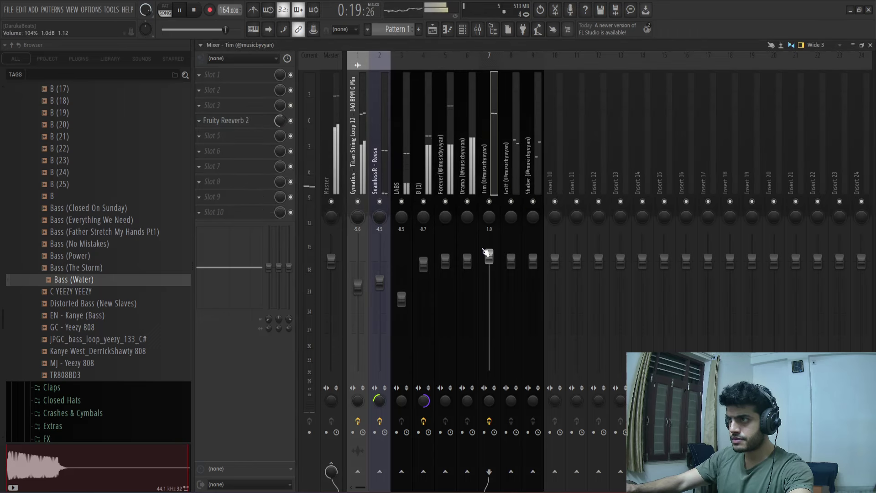
pyautogui.click(520, 208)
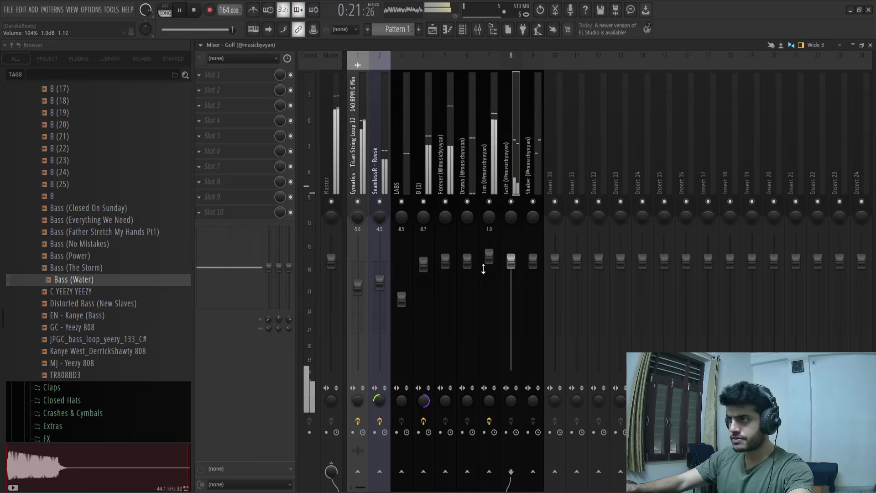
pyautogui.moveTo(483, 269); pyautogui.dragTo(483, 267)
pyautogui.click(518, 185)
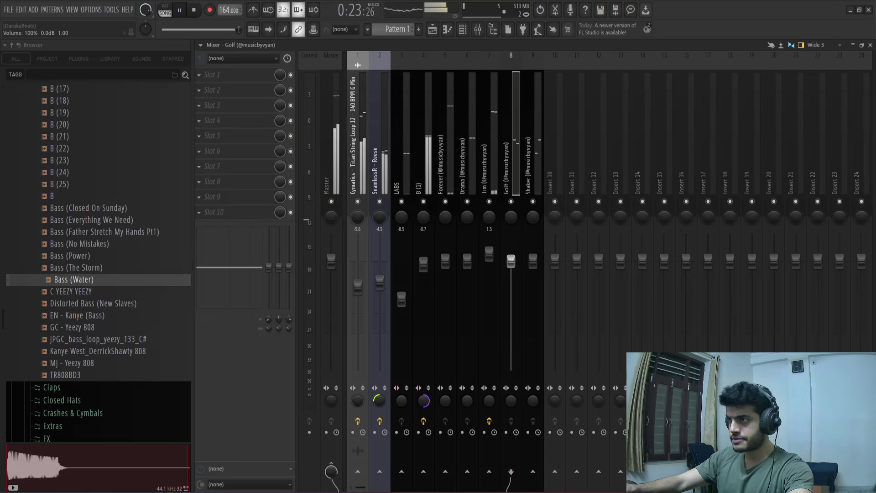
pyautogui.click(532, 261)
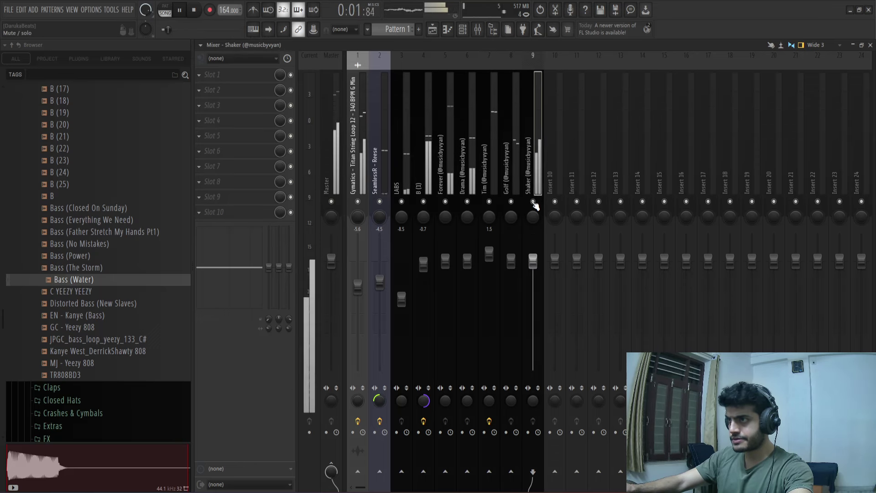
# - Select the Master track and load Fruity Limiter into its slot 4
pyautogui.click(330, 150)
pyautogui.click(226, 121)
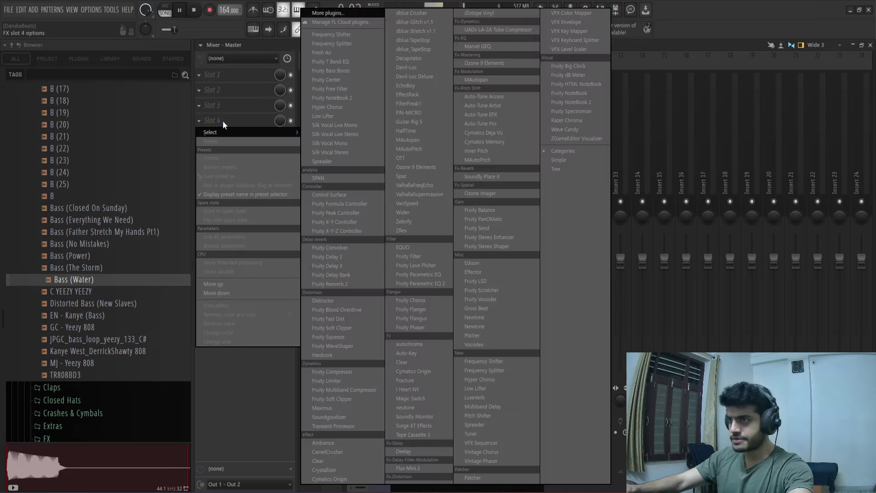
pyautogui.click(330, 382)
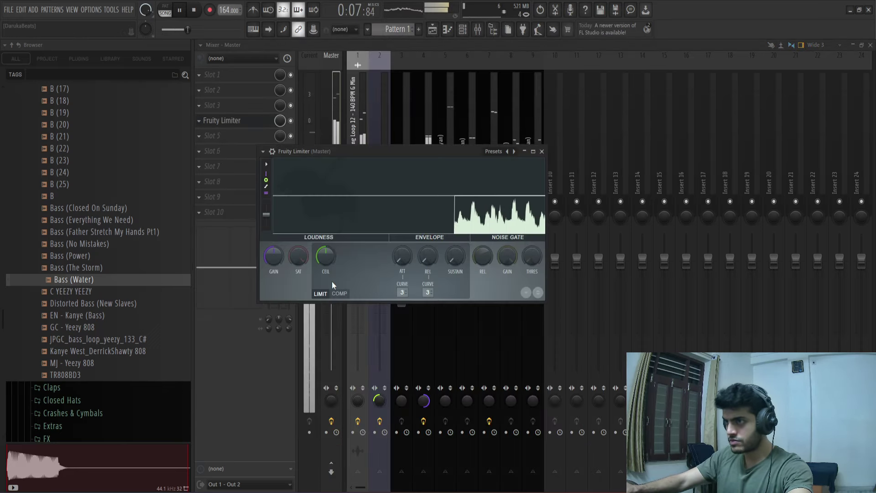
# - Raise the limiter's ceiling to maximum and adjust its soft saturation threshold on the Master track
pyautogui.moveTo(298, 264); pyautogui.dragTo(274, 247)
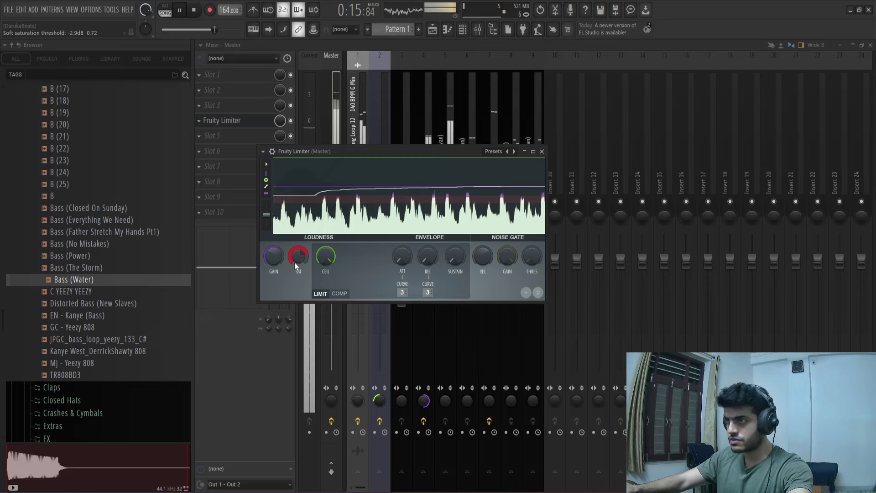
pyautogui.moveTo(456, 154); pyautogui.dragTo(543, 165)
pyautogui.moveTo(385, 266); pyautogui.dragTo(385, 262)
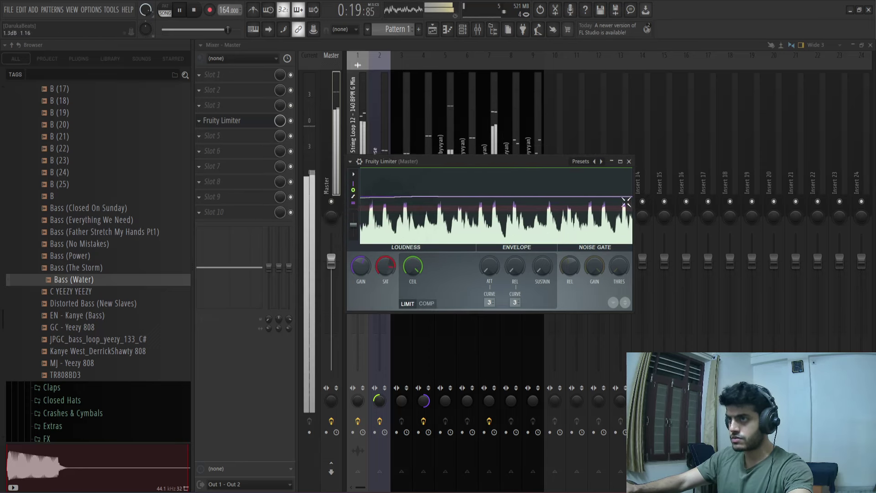
pyautogui.click(629, 161)
# - In the playlist, delete all Pattern 1 clips from track 2 and split Pattern 1 by channel
pyautogui.click(432, 29)
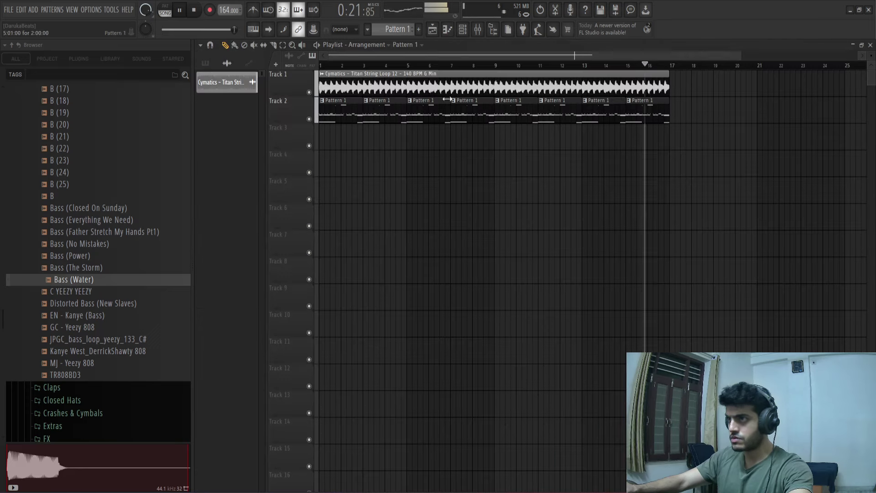
pyautogui.rightClick(644, 116)
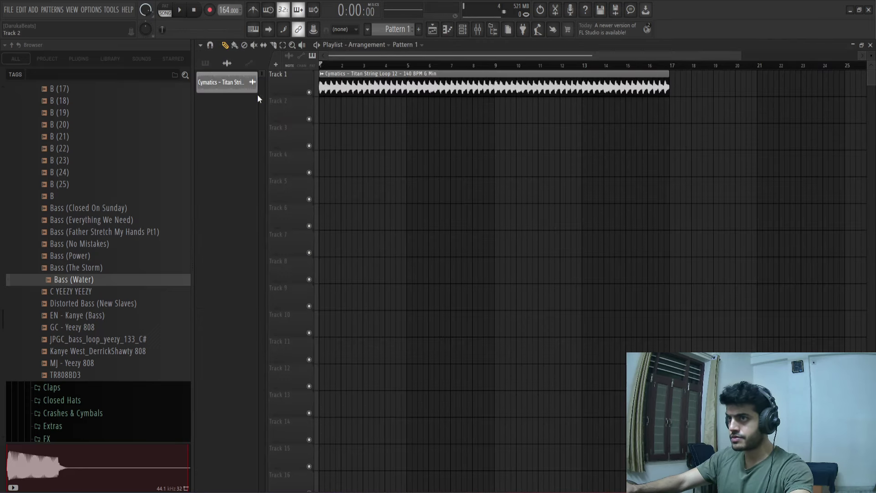
pyautogui.rightClick(220, 82)
pyautogui.click(238, 236)
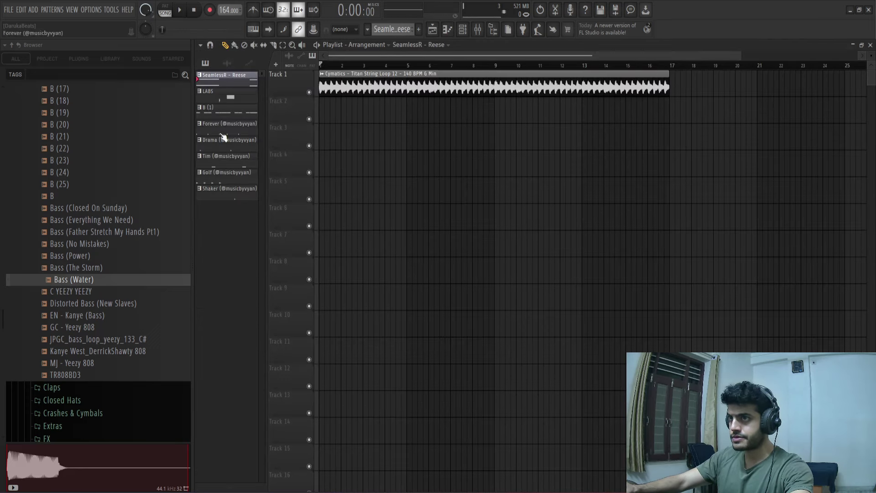
# - Place all eight split patterns on tracks 3 to 10 from bar 1 and duplicate the group three times, up to bar 9
pyautogui.click(219, 188)
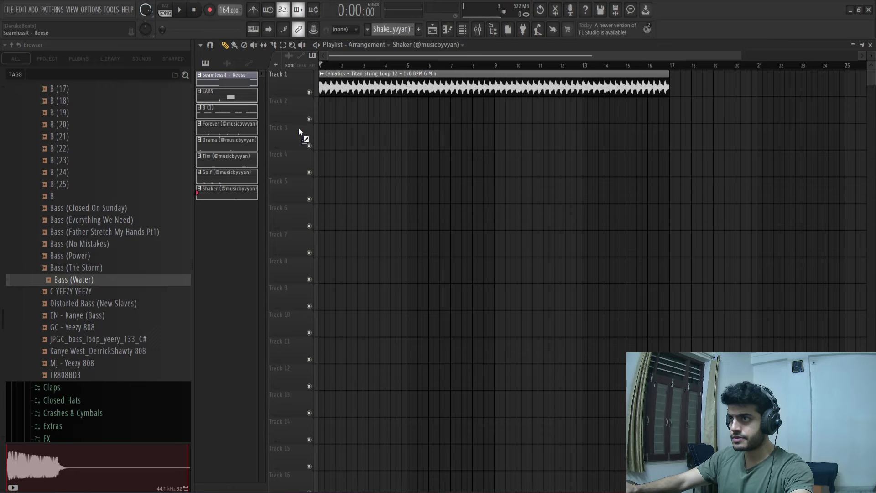
pyautogui.moveTo(298, 127); pyautogui.dragTo(360, 137)
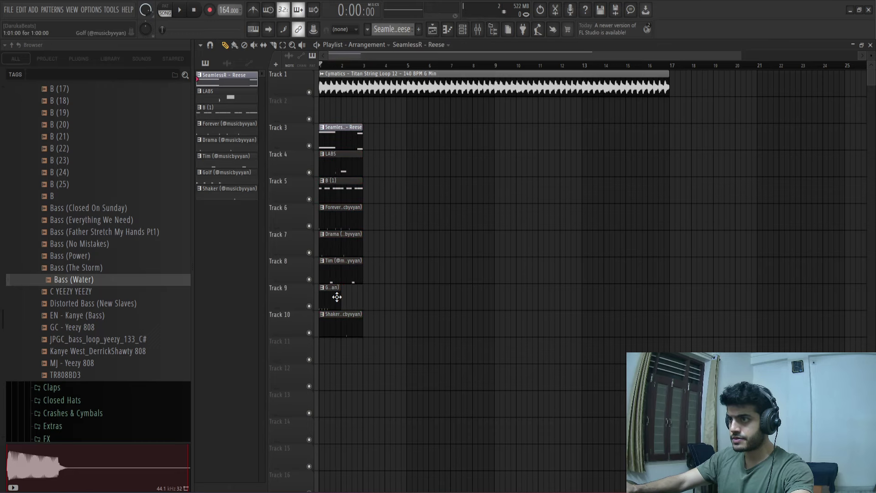
pyautogui.moveTo(412, 95); pyautogui.dragTo(314, 338)
pyautogui.hotkey('ctrl', 'b')
pyautogui.hotkey('ctrl', 'b')
pyautogui.hotkey('ctrl', 'b')
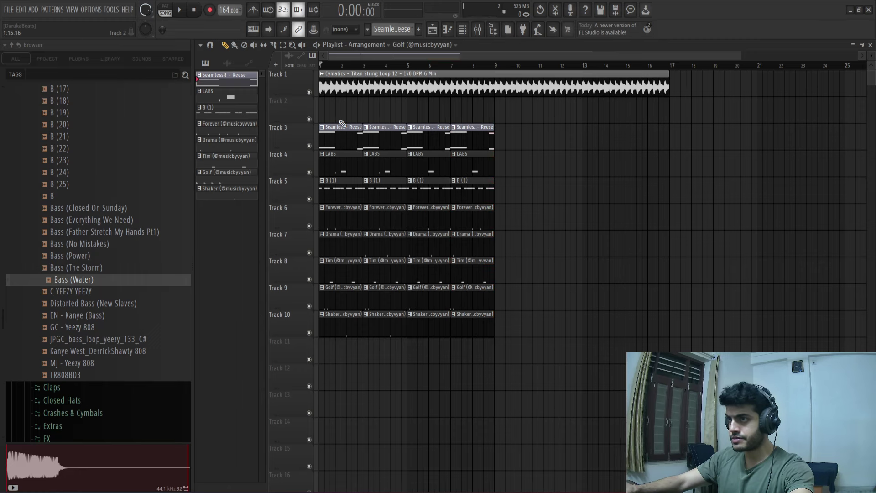
# - Delete the pattern clips on tracks 3 to 10 from bar 1 up to bar 7
pyautogui.moveTo(342, 123); pyautogui.dragTo(333, 356)
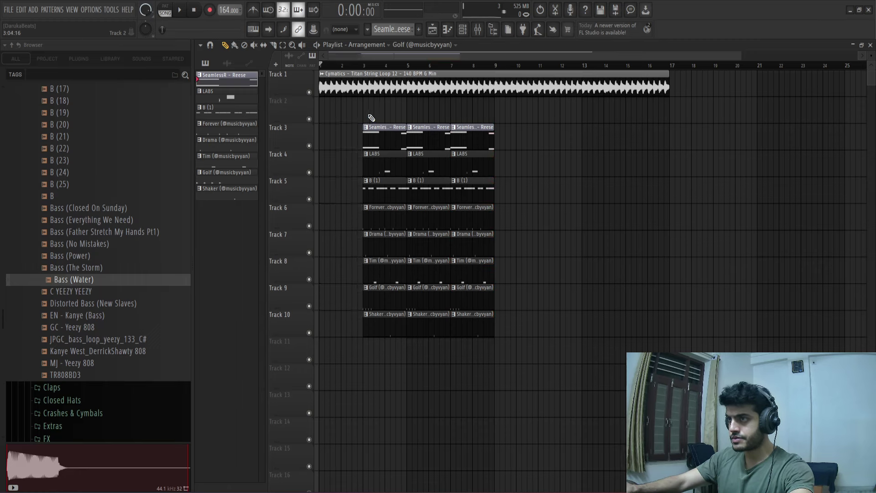
pyautogui.rightClick(378, 137)
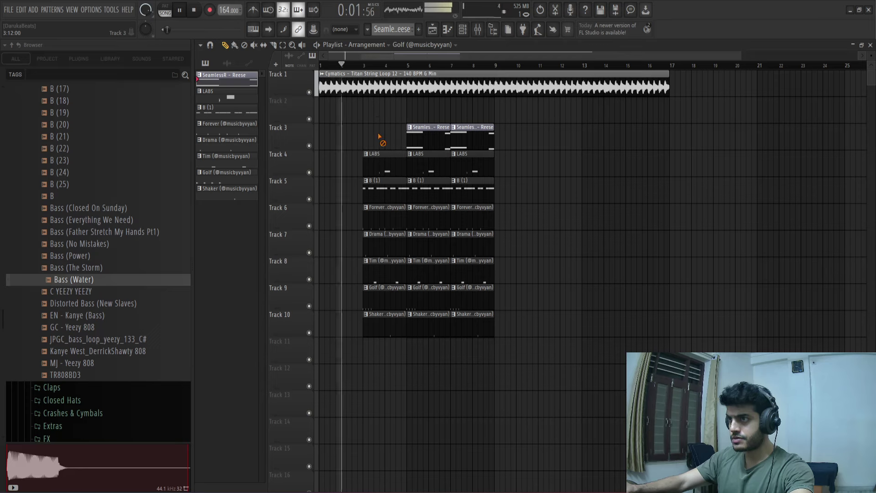
pyautogui.moveTo(380, 144); pyautogui.dragTo(389, 319)
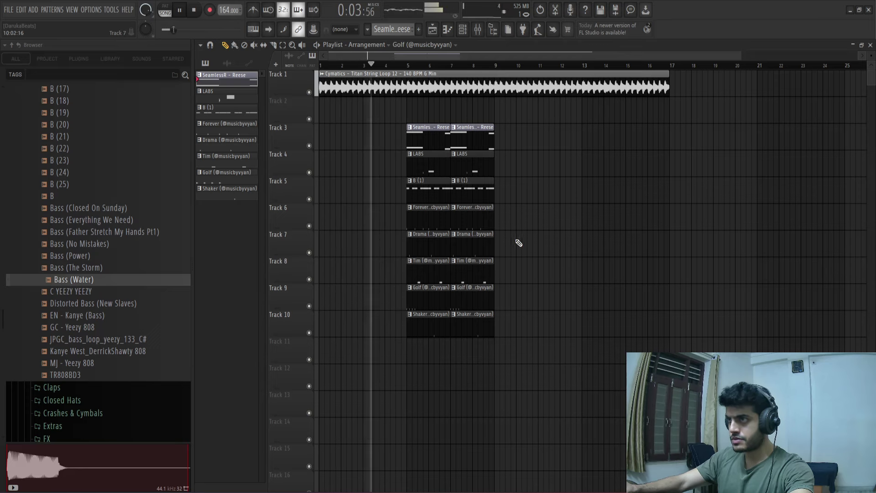
pyautogui.moveTo(433, 140); pyautogui.dragTo(433, 326)
# - Duplicate the remaining clip group at bar 7 twice, filling bars 9 to 13, and delete the original group
pyautogui.moveTo(546, 133)
pyautogui.mouseDown()
pyautogui.moveTo(487, 218)
pyautogui.moveTo(463, 344)
pyautogui.mouseUp()
pyautogui.hotkey('ctrl', 'b')
pyautogui.hotkey('ctrl', 'b')
pyautogui.moveTo(477, 135); pyautogui.dragTo(475, 324)
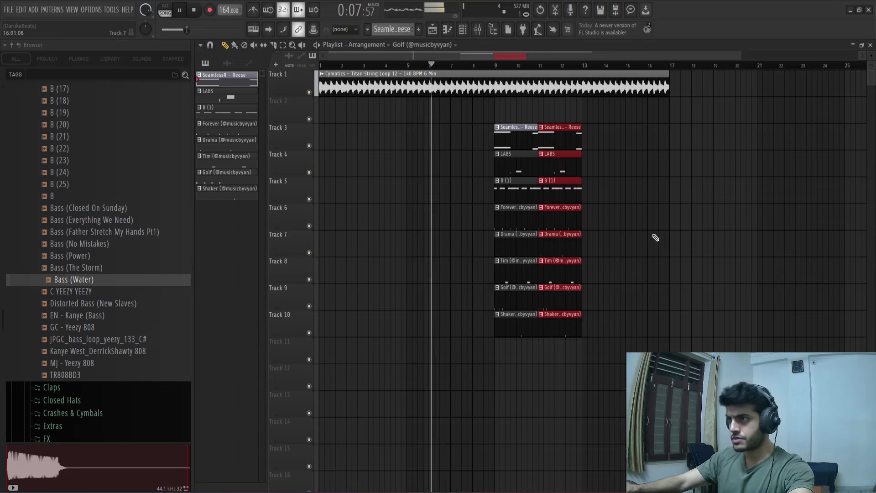
# - Duplicate both clip groups on tracks 3 to 10 to fill bars 13 to 17 and stop playback
pyautogui.moveTo(593, 133)
pyautogui.mouseDown()
pyautogui.moveTo(574, 138)
pyautogui.moveTo(497, 339)
pyautogui.mouseUp()
pyautogui.hotkey('ctrl', 'b')
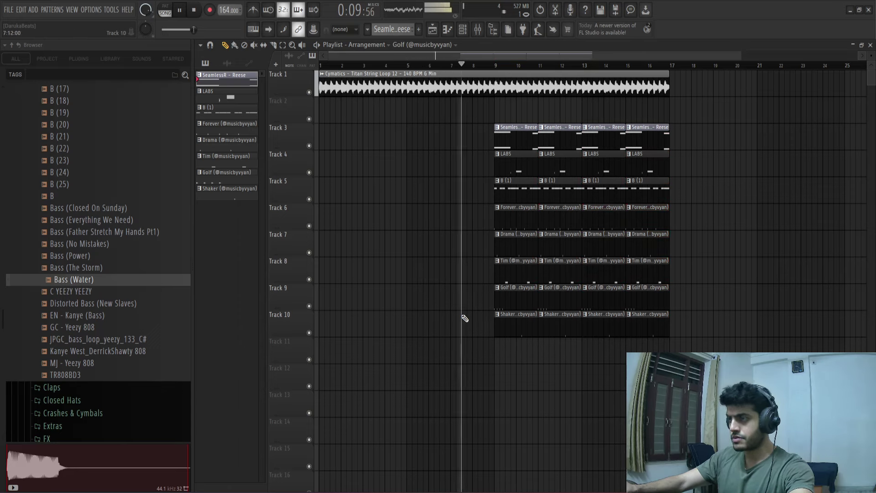
pyautogui.scroll(3, 478, 333)
pyautogui.press('space')
# - Copy one clip group before bar 9 as a lead-in, keeping only the tracks 6 to 10 clips trimmed to start halfway through bar 7
pyautogui.moveTo(480, 150); pyautogui.dragTo(557, 360)
pyautogui.moveTo(547, 297); pyautogui.dragTo(462, 300)
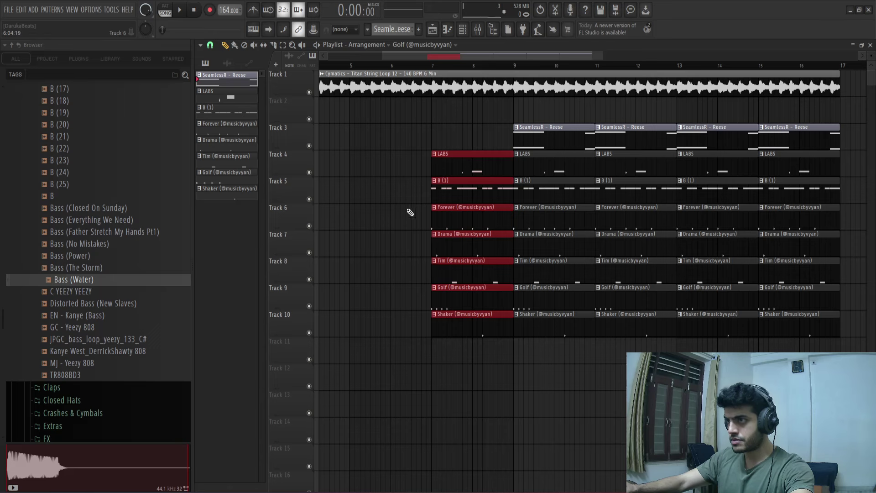
pyautogui.moveTo(431, 199); pyautogui.dragTo(449, 215)
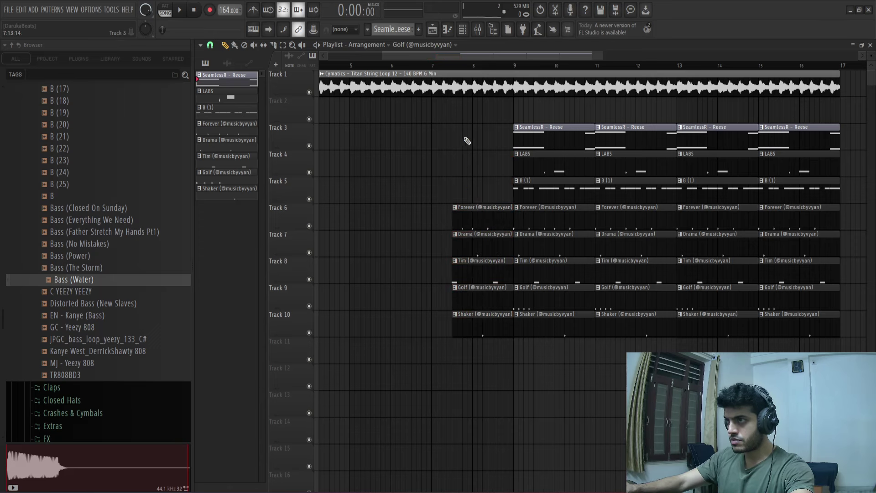
# - Play the arrangement from bar 6 to check the drum lead-in before bar 9
pyautogui.click(391, 68)
pyautogui.press('space')
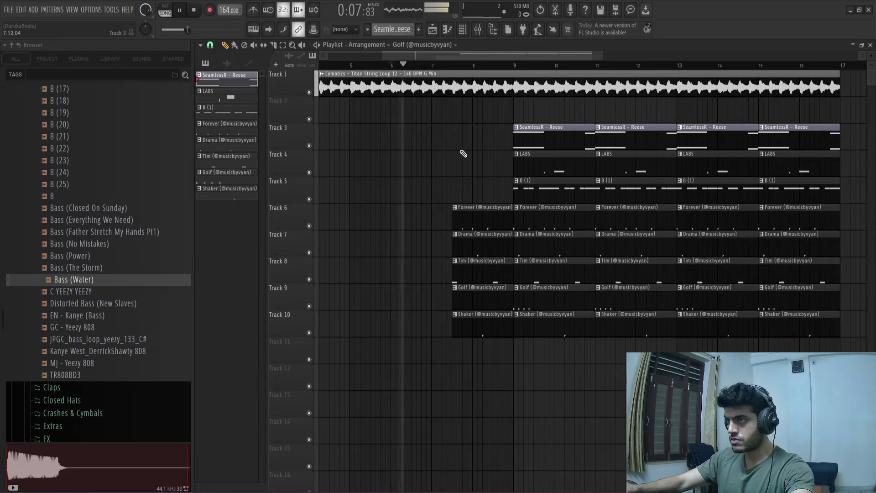
pyautogui.scroll(-4, 466, 150)
pyautogui.rightClick(511, 84)
pyautogui.hotkey('ctrl', 'z')
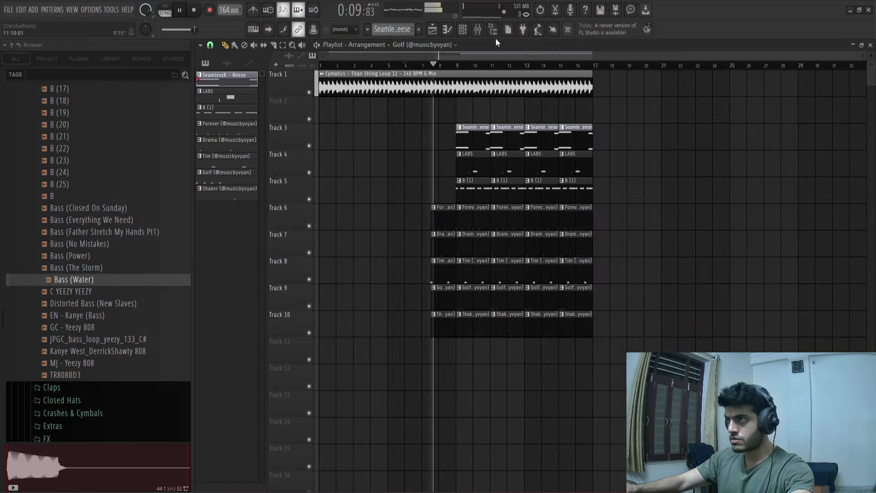
pyautogui.click(478, 30)
pyautogui.press('space')
pyautogui.click(432, 30)
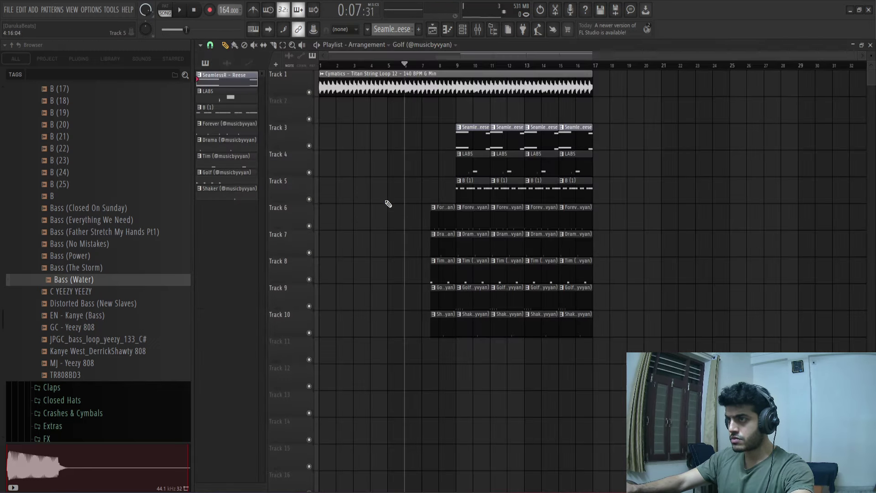
# - Delete the Forever lead-in clip on track 6, trim the Drama lead-in on track 7 to start halfway through bar 8, and play it back
pyautogui.scroll(4, 423, 204)
pyautogui.moveTo(441, 191); pyautogui.dragTo(455, 349)
pyautogui.scroll(3, 457, 350)
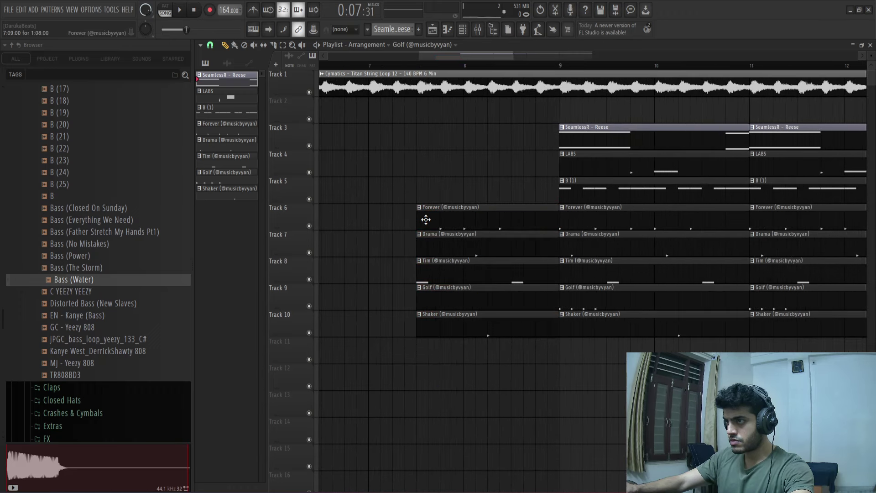
pyautogui.rightClick(426, 219)
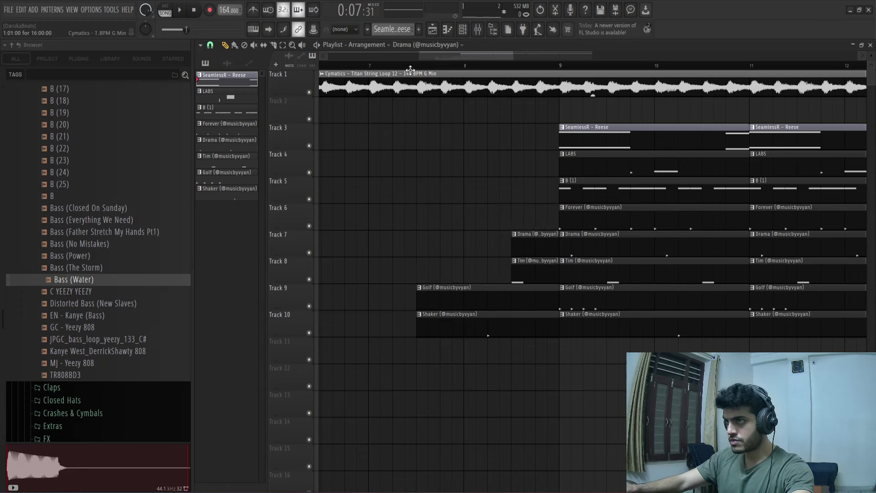
pyautogui.press('space')
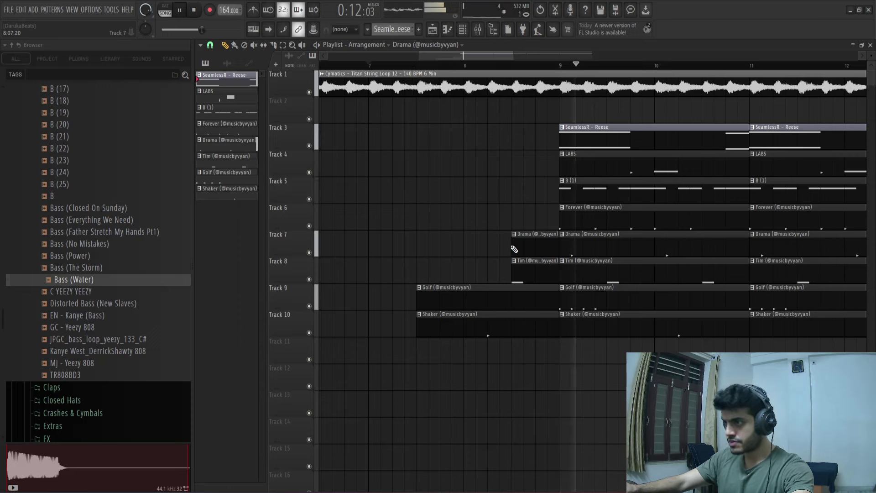
pyautogui.scroll(-2, 459, 260)
pyautogui.press('space')
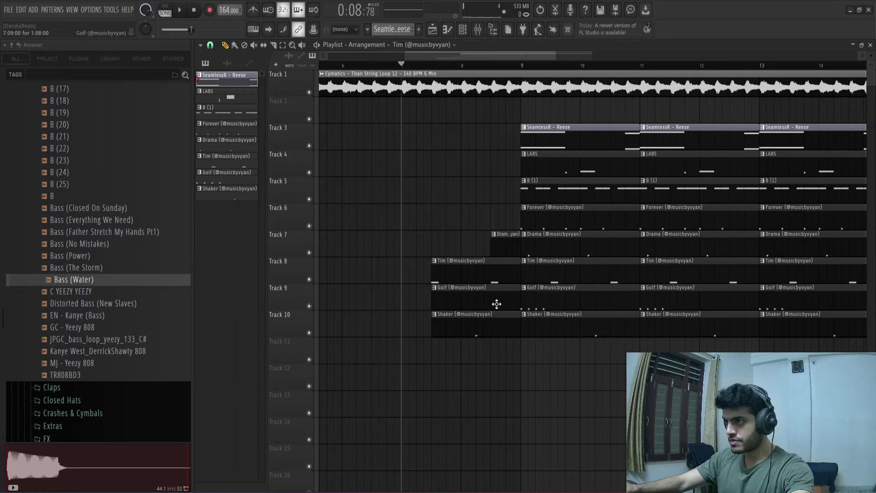
# - Replace the Golf lead-in clip on track 9 with one playing the pattern's opening hits from halfway through bar 7, and play it back
pyautogui.rightClick(480, 305)
pyautogui.moveTo(556, 298); pyautogui.dragTo(467, 305)
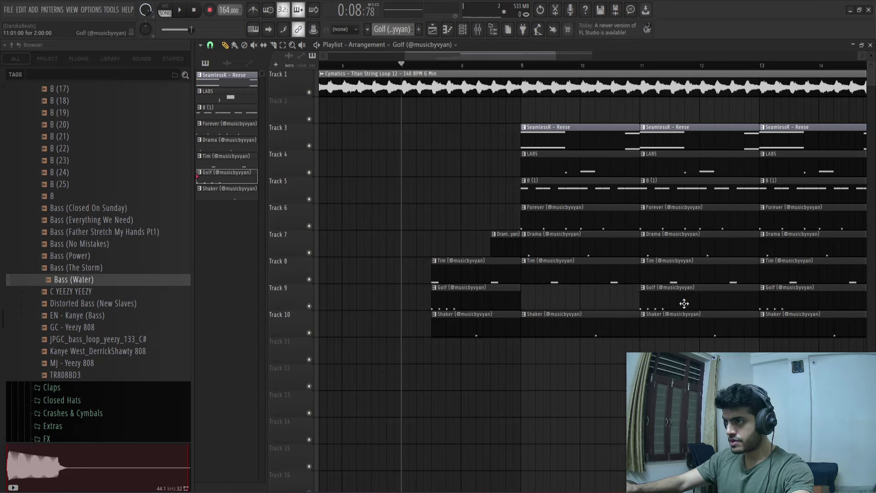
pyautogui.keyDown('shift'); pyautogui.moveTo(695, 299); pyautogui.dragTo(586, 303); pyautogui.keyUp('shift')
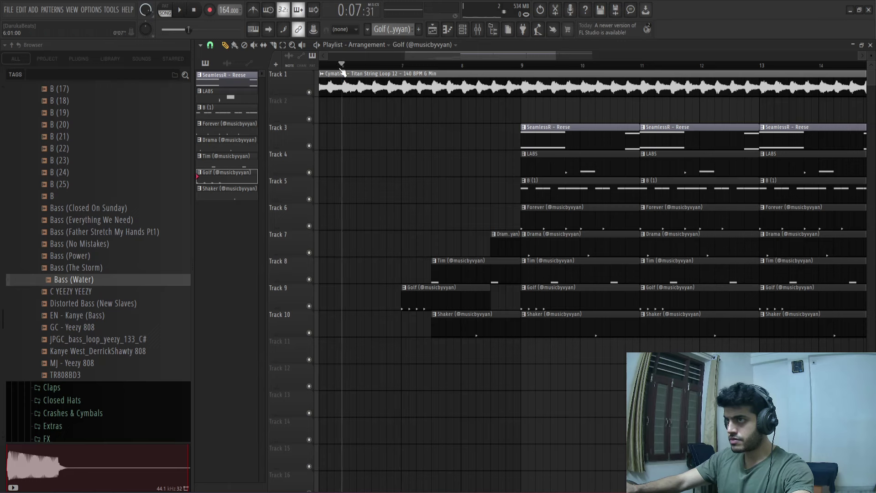
pyautogui.press('space')
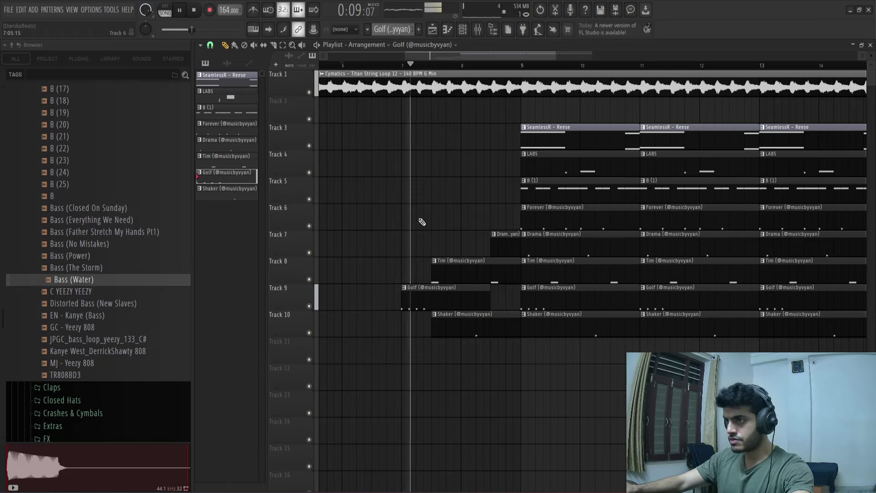
pyautogui.press('space')
pyautogui.moveTo(420, 299); pyautogui.dragTo(450, 308)
pyautogui.press('space')
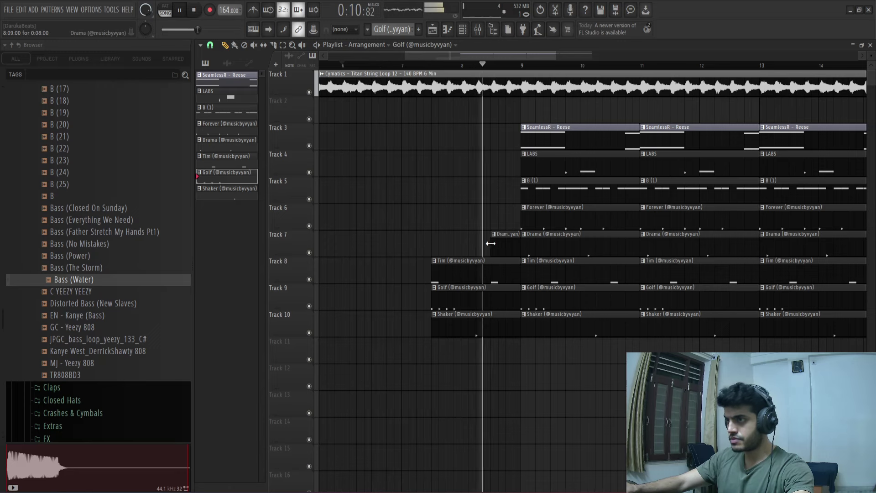
# - Make the Tim and Golf lead-in clips on tracks 8 and 9 start at bar 8 and play the result
pyautogui.press('space')
pyautogui.moveTo(434, 280); pyautogui.dragTo(461, 299)
pyautogui.press('space')
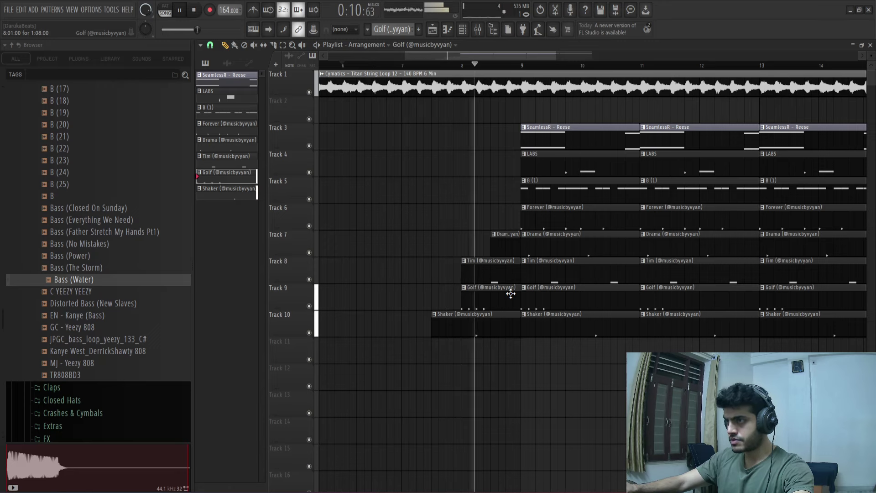
# - Shorten the Drama lead-in clip on track 7 to six steps, shift it so it ends at bar 9, and play the arrangement
pyautogui.press('space')
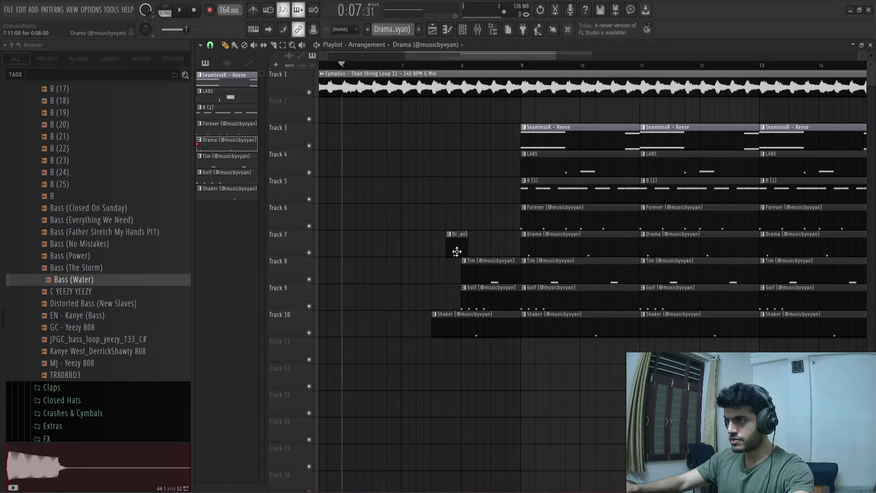
pyautogui.press('space')
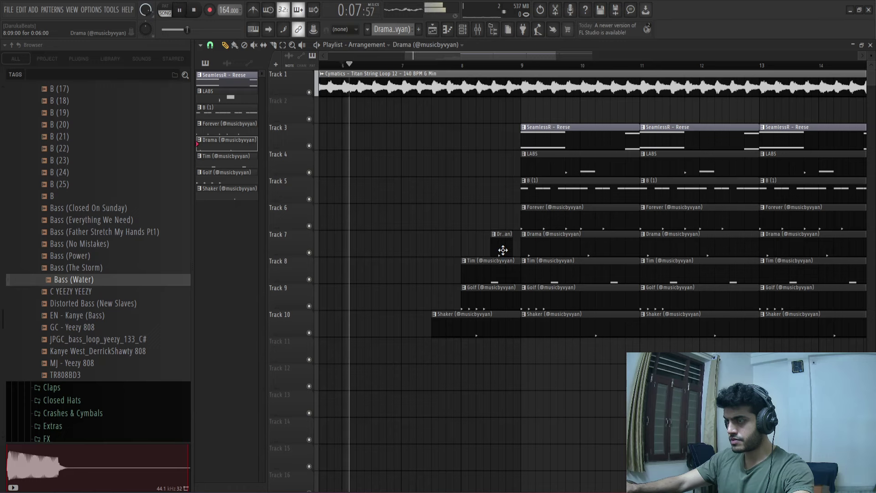
pyautogui.moveTo(505, 249); pyautogui.dragTo(510, 253)
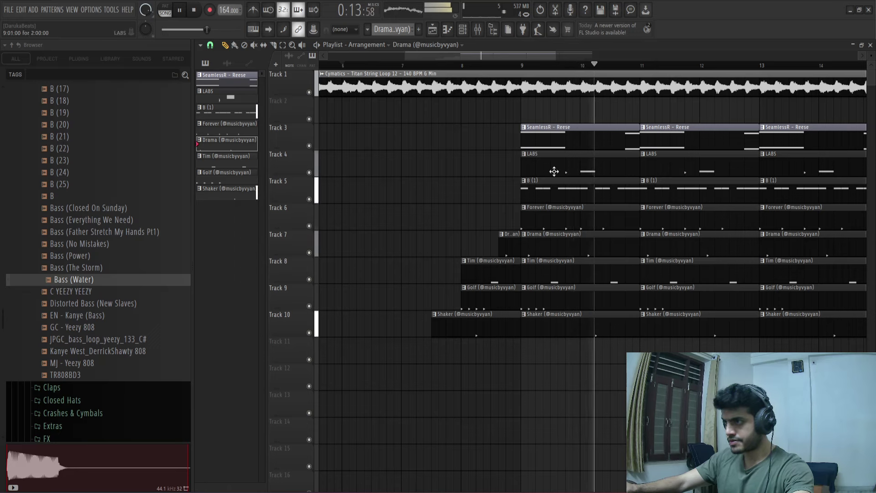
pyautogui.scroll(-3, 416, 161)
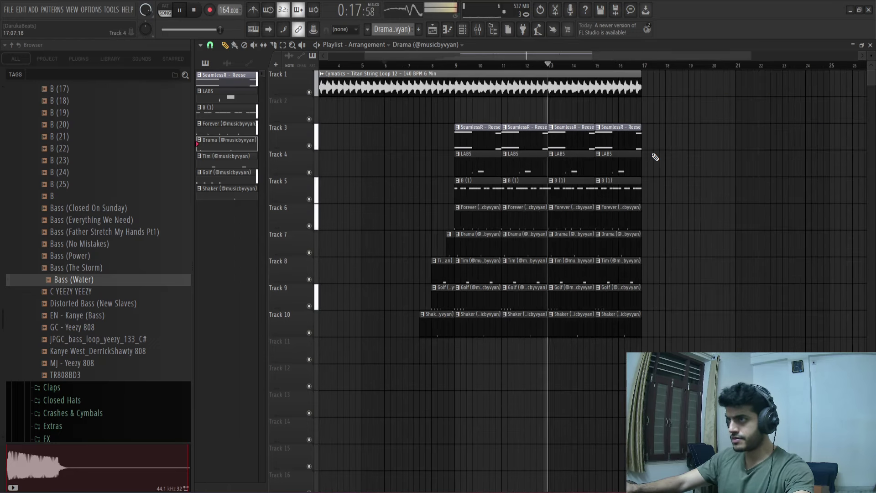
pyautogui.scroll(-2, 663, 99)
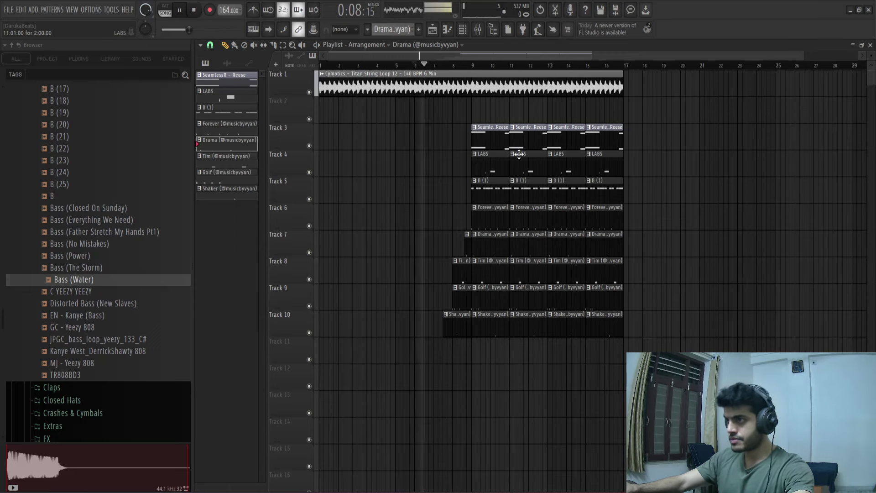
# - Add a Reese lead-in clip on track 3 trimmed to span bar 8 to bar 9, and play it back
pyautogui.moveTo(482, 141); pyautogui.dragTo(434, 142)
pyautogui.press('space')
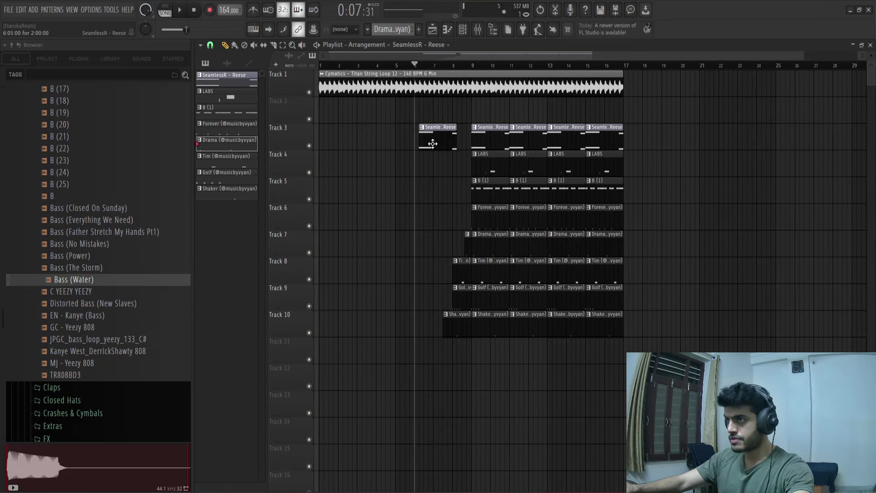
pyautogui.press('space')
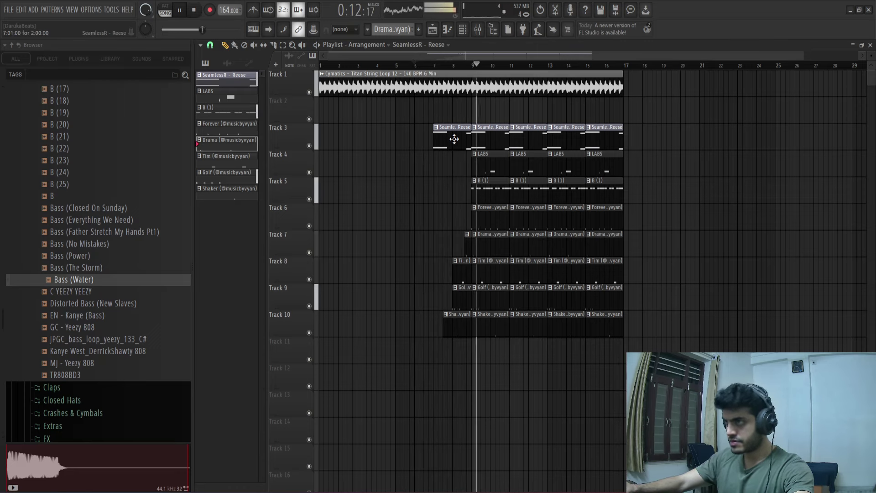
pyautogui.press('space')
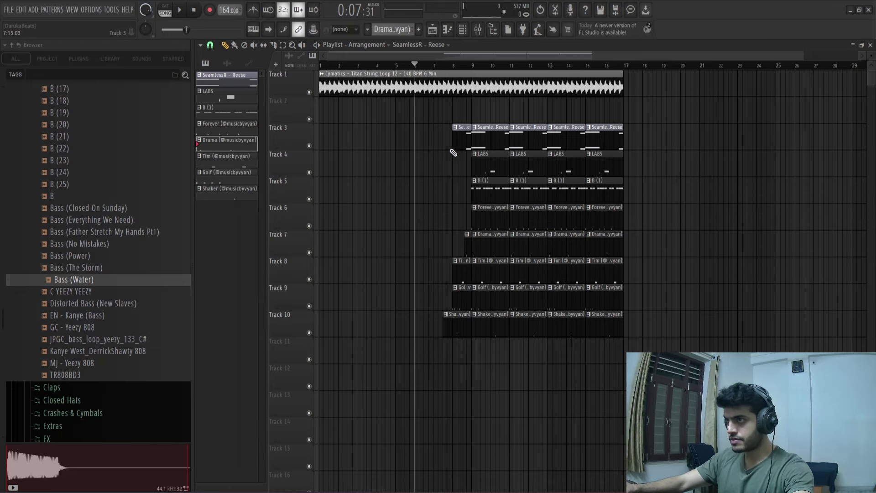
pyautogui.press('space')
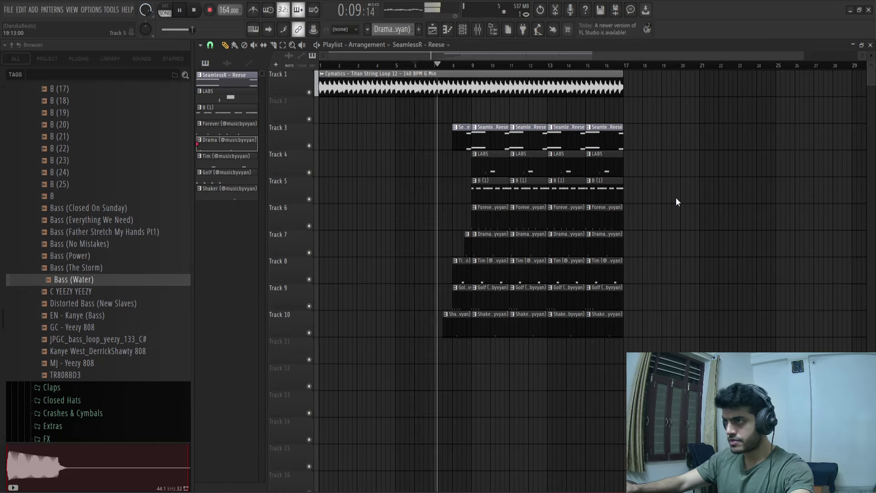
# - Save the project in the November folder as 808s and Heartbreak 164bpm 11-11-24
pyautogui.hotkey('ctrl', 's')
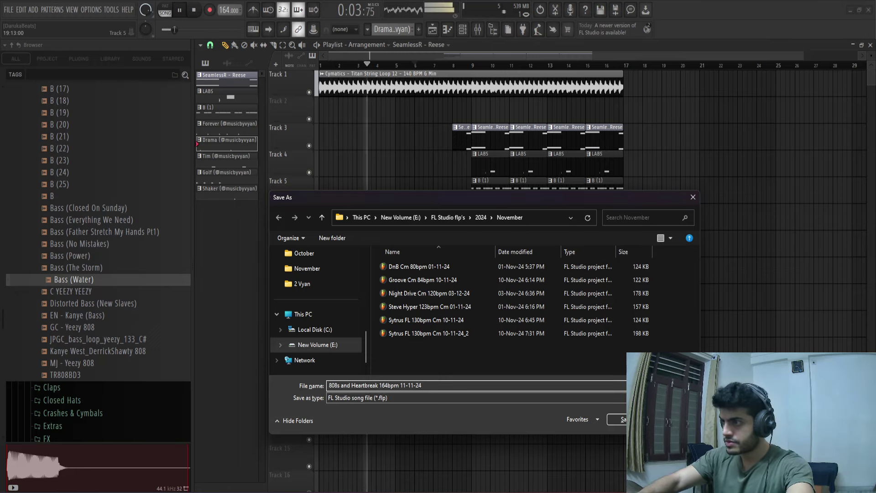
pyautogui.press('Return')
# - Create a mix-level automation clip for the string loop's Fruity Parametric EQ 2 and move it to bar 1 on track 2
pyautogui.click(478, 30)
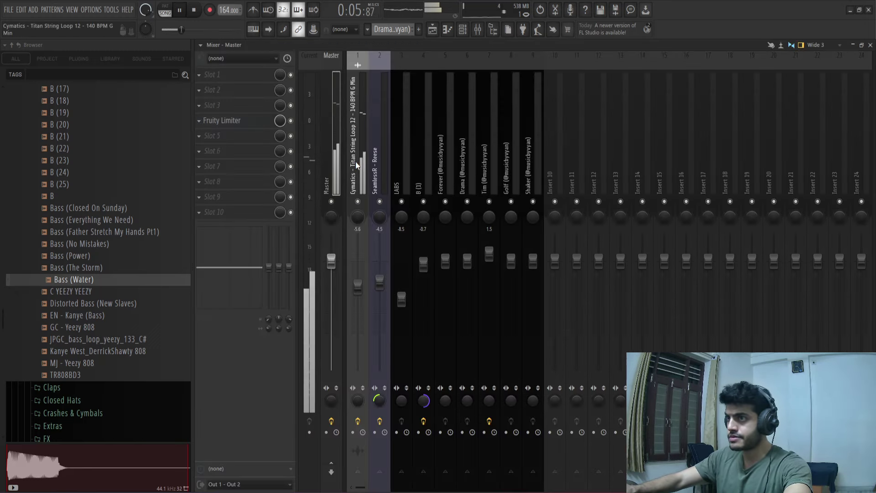
pyautogui.click(356, 165)
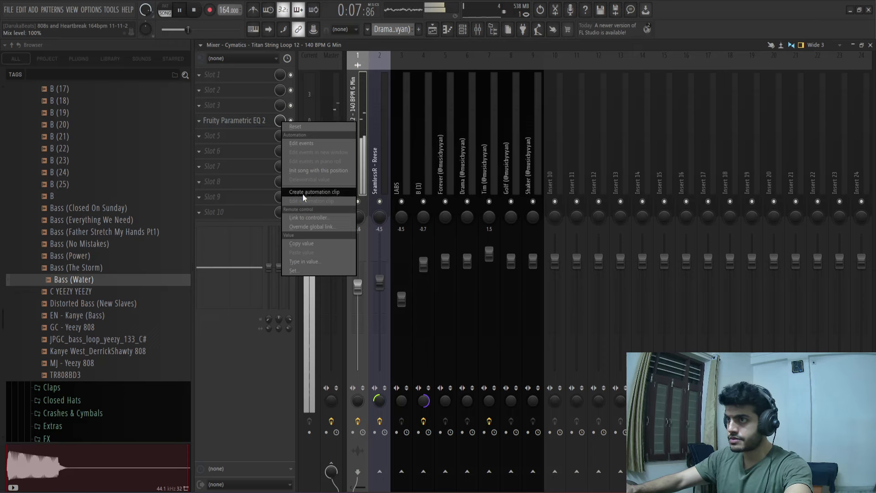
pyautogui.click(303, 192)
pyautogui.press('space')
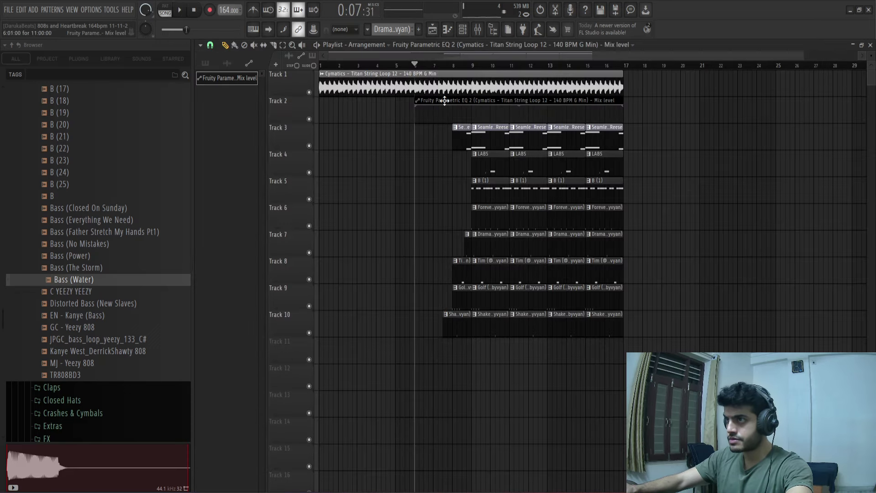
pyautogui.moveTo(443, 100); pyautogui.dragTo(278, 99)
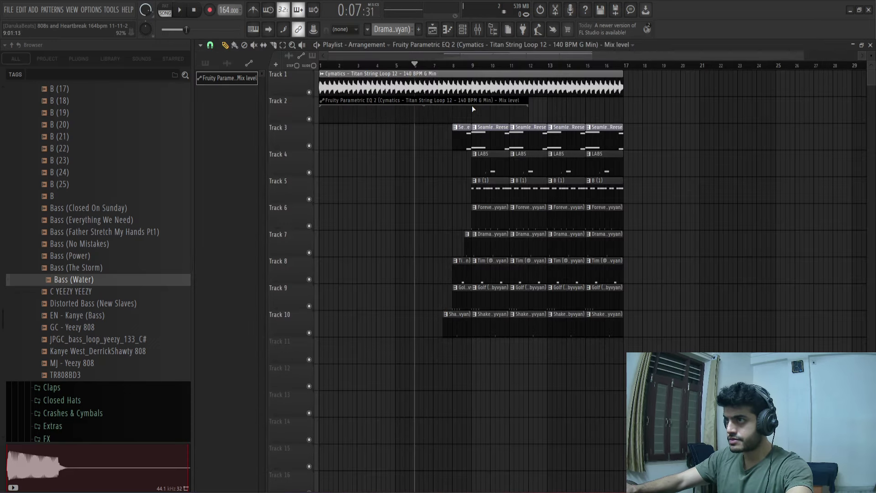
# - Shape the EQ mix-level automation to stay at minimum until bar 9 and jump straight up to full there
pyautogui.scroll(3, 470, 114)
pyautogui.scroll(2, 470, 114)
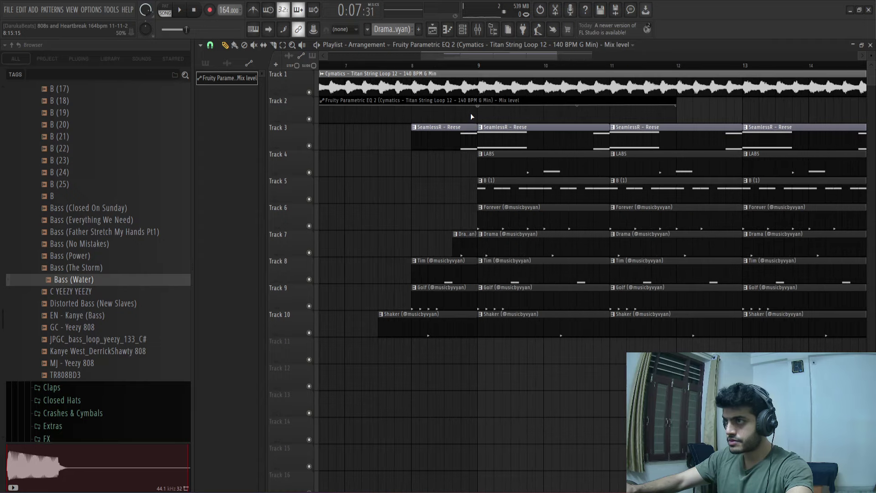
pyautogui.rightClick(412, 107)
pyautogui.moveTo(413, 107); pyautogui.dragTo(478, 153)
pyautogui.scroll(-5, 409, 178)
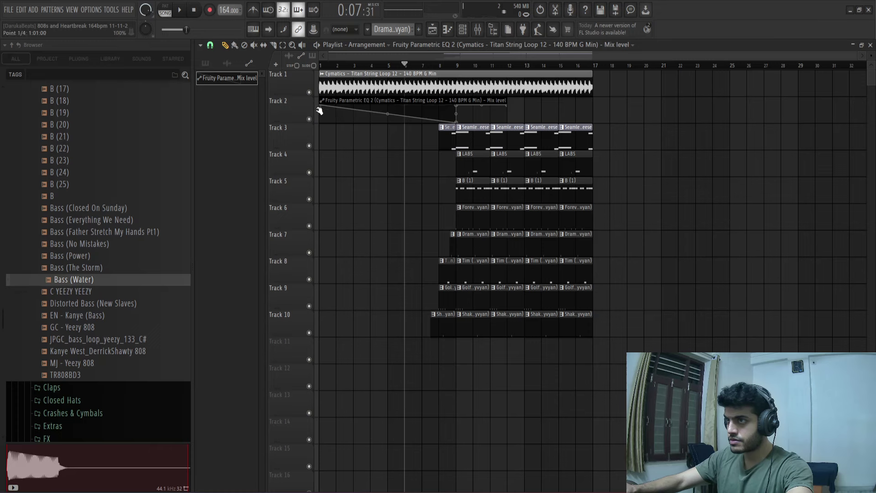
# - Open the FX folder of The Lunch77 Kanye West Drumkit and audition its samples from Big Drum 2 to Yeezus FX
pyautogui.scroll(10, 57, 228)
pyautogui.click(51, 234)
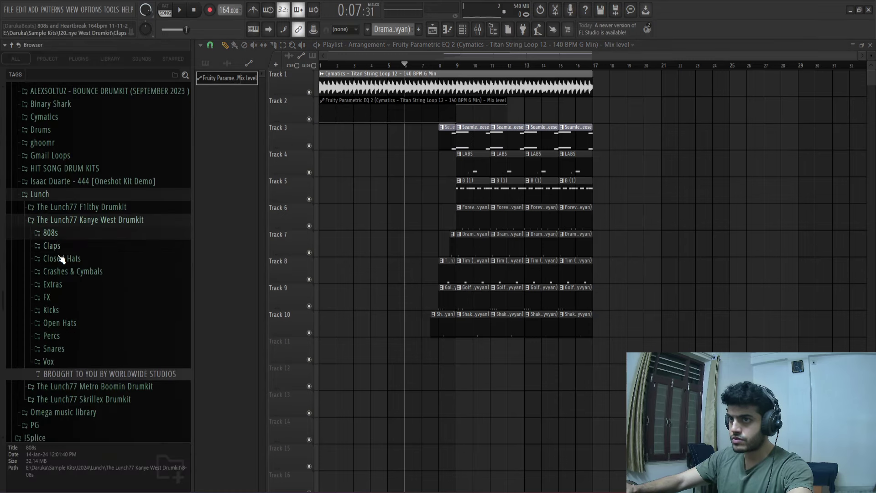
pyautogui.scroll(-2, 60, 258)
pyautogui.click(59, 237)
pyautogui.click(68, 248)
pyautogui.click(87, 261)
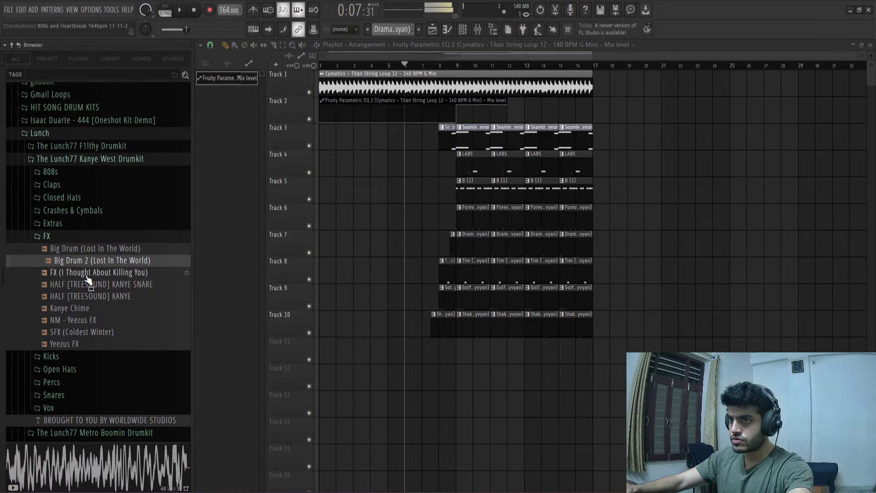
pyautogui.click(88, 274)
pyautogui.click(91, 285)
pyautogui.click(89, 297)
pyautogui.click(89, 309)
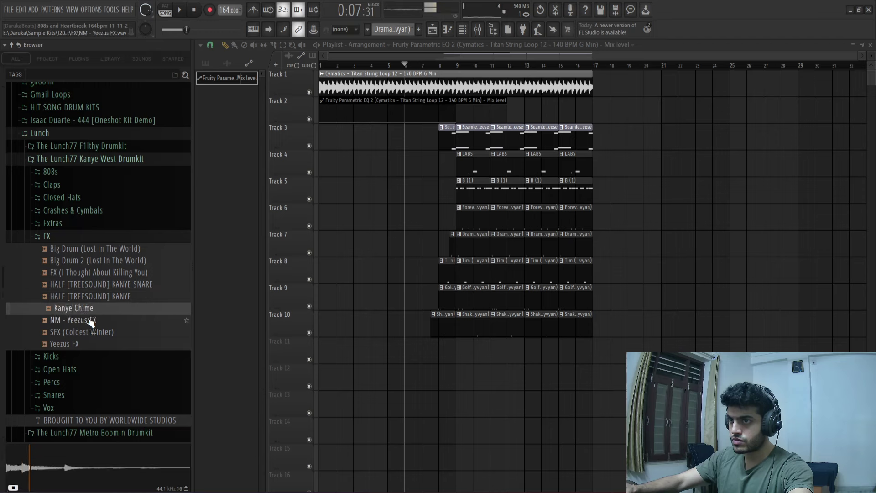
pyautogui.click(91, 321)
pyautogui.click(91, 333)
pyautogui.click(89, 345)
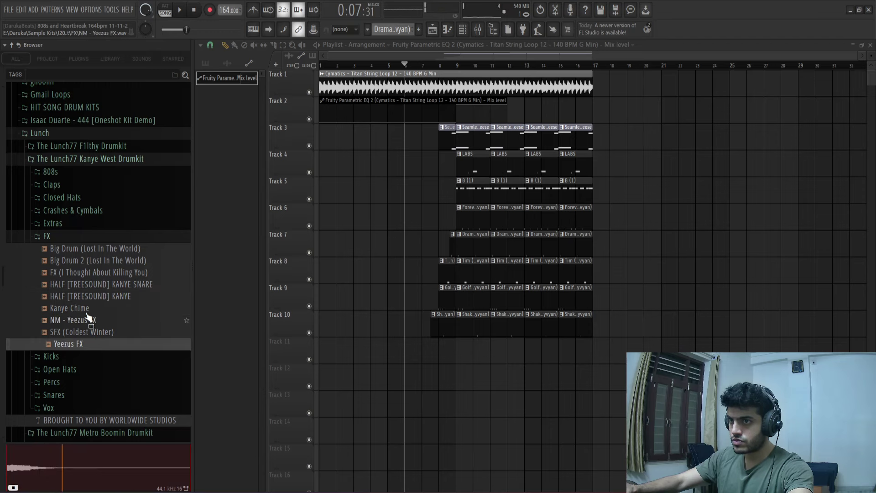
# - Browse the Kanye West Drumkit's Extras folder and audition the Crash (Devil In A New Dress) and kanye hats_23-04 samples
pyautogui.click(71, 235)
pyautogui.click(65, 224)
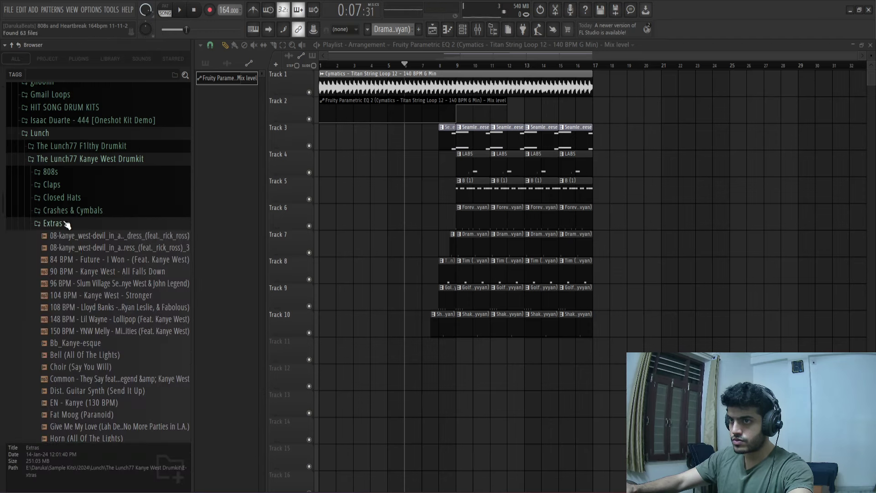
pyautogui.scroll(-4, 89, 294)
pyautogui.scroll(6, 85, 251)
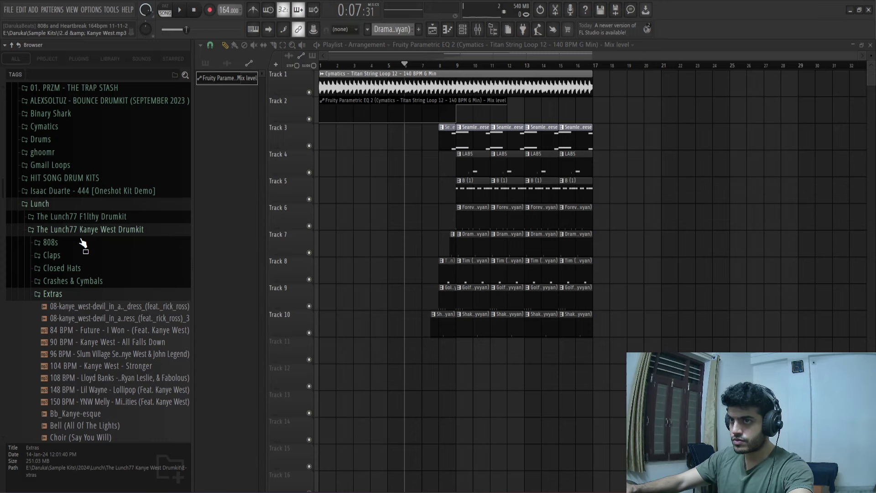
pyautogui.click(68, 294)
pyautogui.click(71, 282)
pyautogui.click(84, 295)
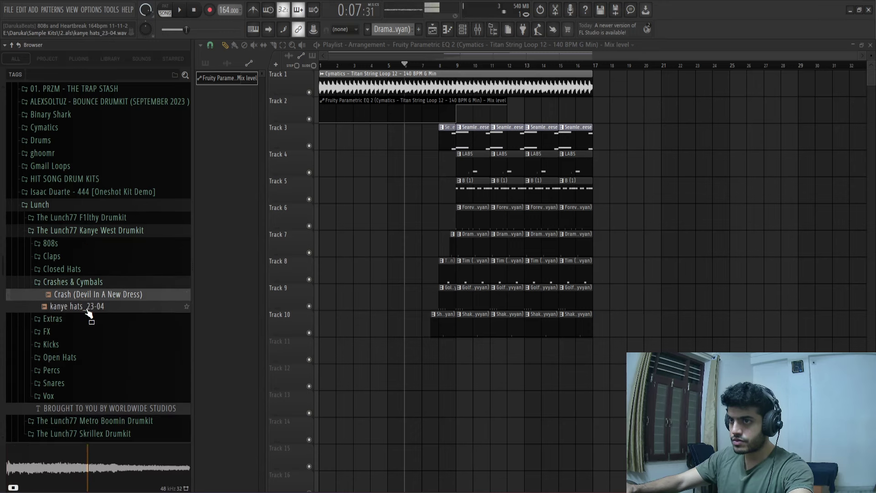
pyautogui.click(86, 307)
pyautogui.click(75, 281)
pyautogui.scroll(-3, 77, 270)
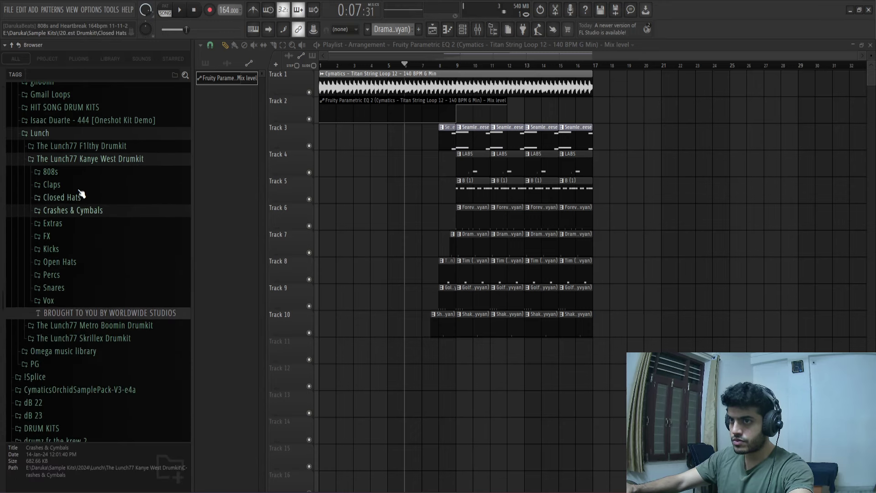
# - Close the Lunch folders and look through the 2024 sample kits, including the Drums folder, for another source of FX samples
pyautogui.click(81, 161)
pyautogui.click(81, 135)
pyautogui.scroll(3, 68, 169)
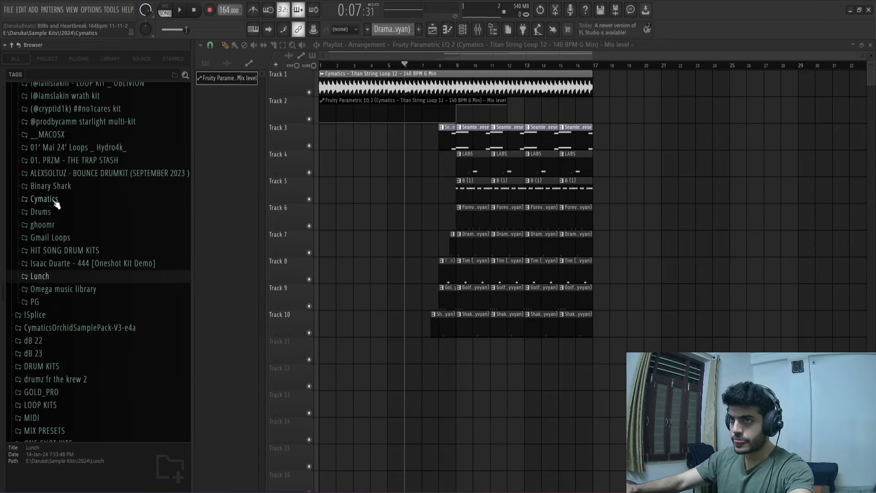
pyautogui.scroll(3, 66, 286)
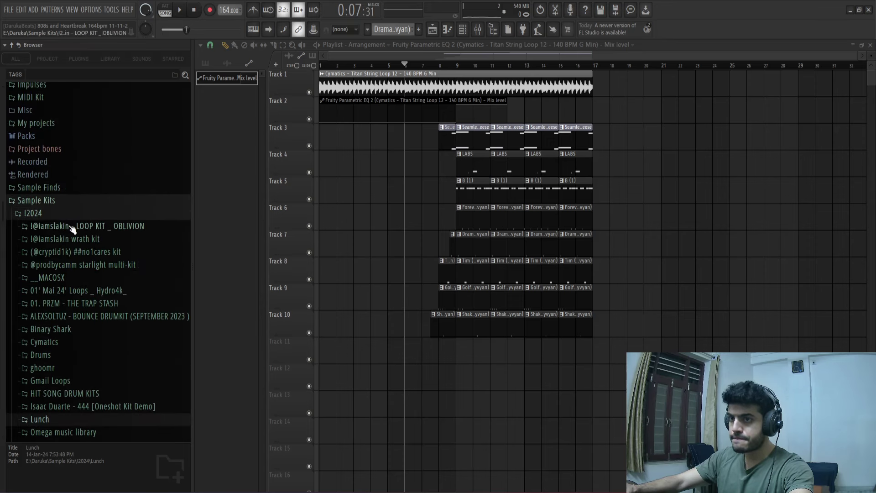
pyautogui.scroll(7, 59, 221)
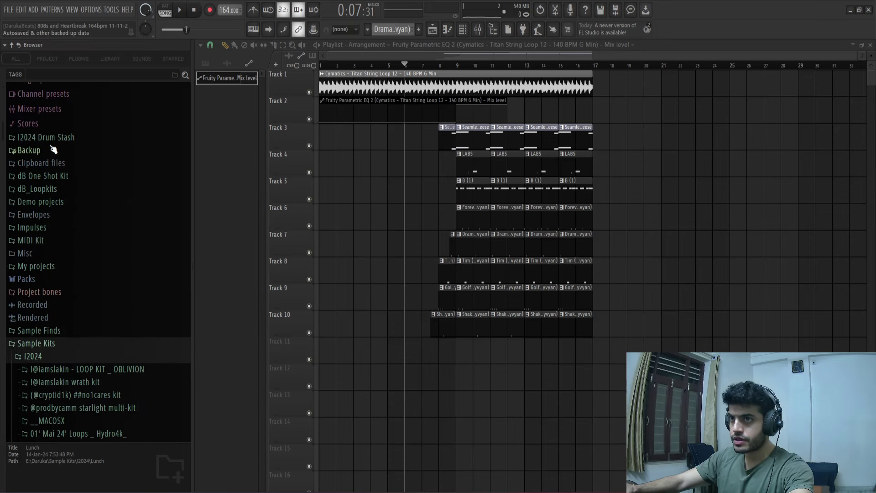
pyautogui.scroll(-10, 56, 145)
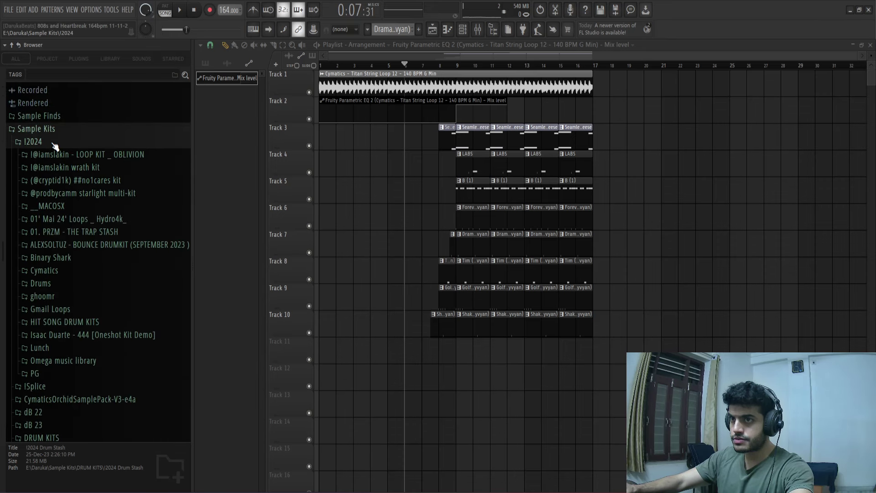
pyautogui.click(40, 284)
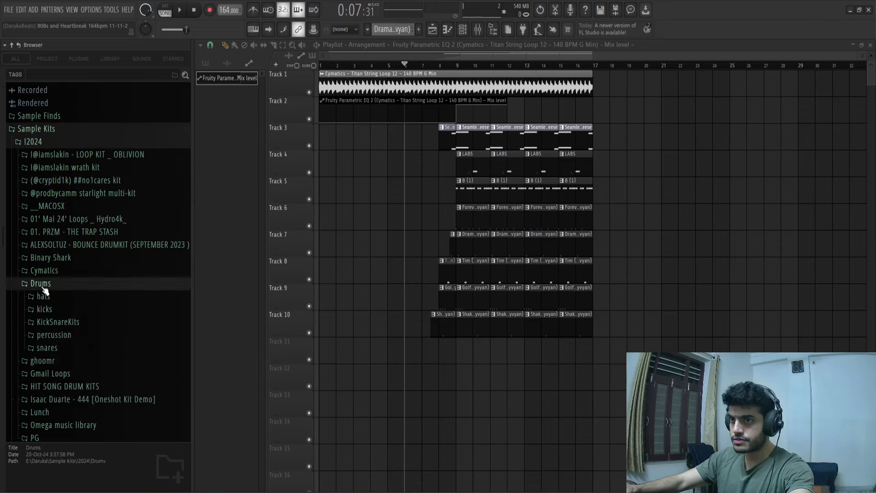
pyautogui.click(41, 283)
pyautogui.scroll(-3, 43, 284)
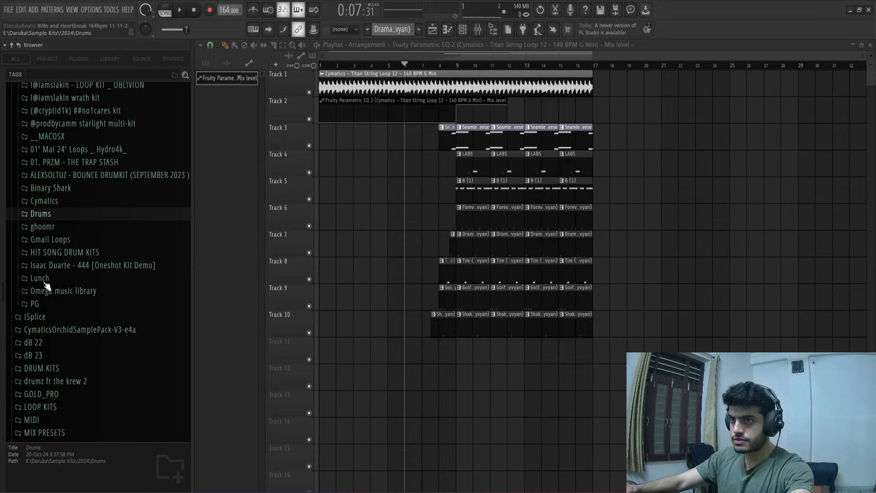
# - Open the FX folder of 01. PRZM - THE TRAP STASH and audition the FX 008 sample
pyautogui.click(69, 160)
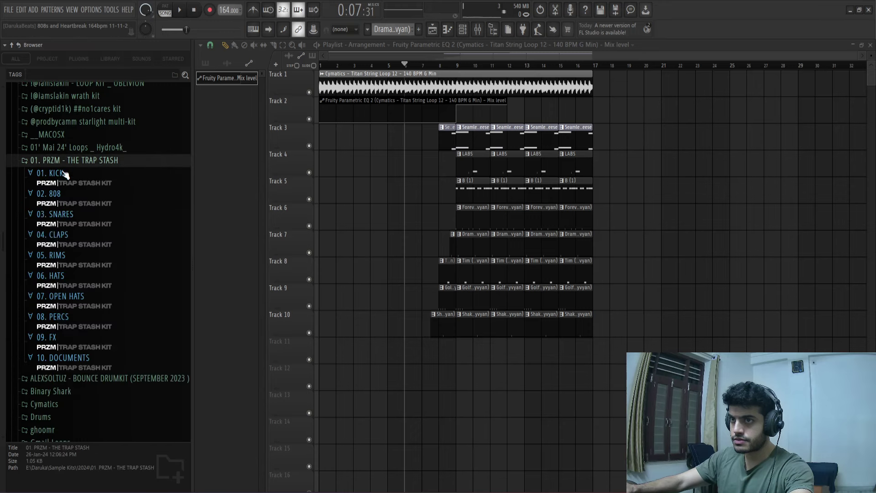
pyautogui.click(63, 340)
pyautogui.scroll(-2, 102, 303)
pyautogui.click(102, 302)
pyautogui.scroll(-5, 101, 303)
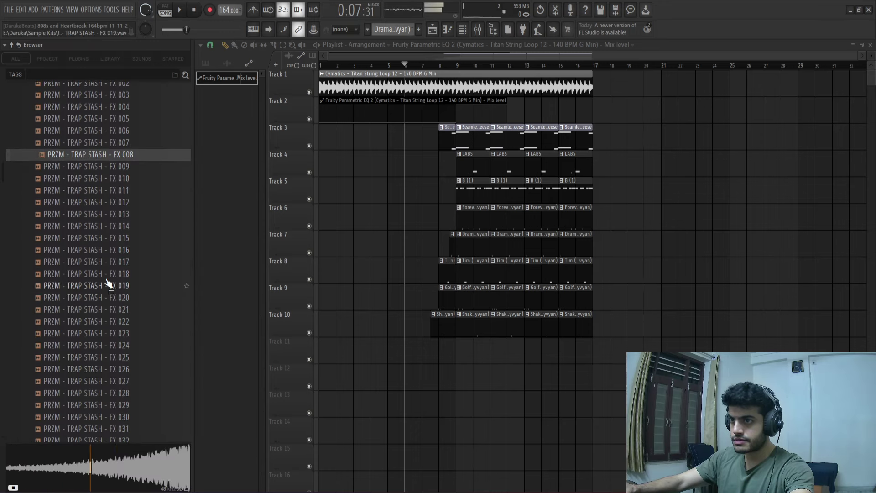
# - Place PRZM - TRAP STASH - FX 008 on track 13 near bar 8, and delete the clip and its sample from the project
pyautogui.moveTo(114, 155); pyautogui.dragTo(439, 405)
pyautogui.scroll(3, 439, 406)
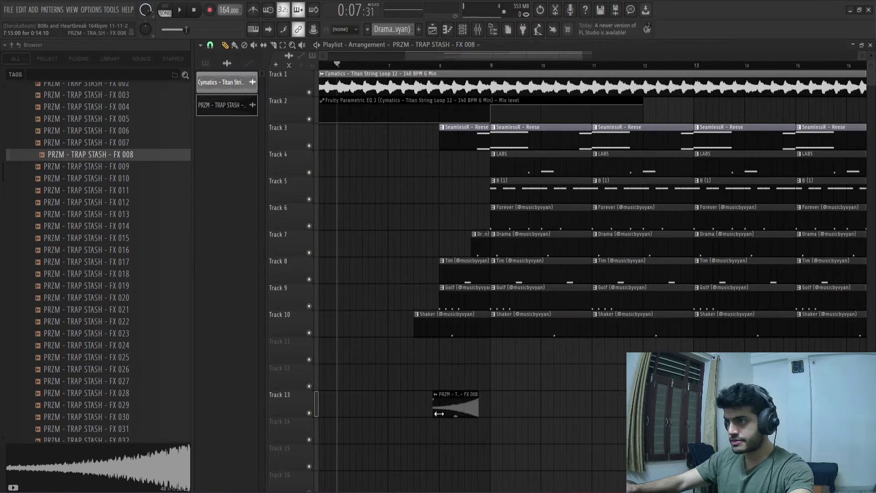
pyautogui.rightClick(450, 406)
pyautogui.rightClick(226, 108)
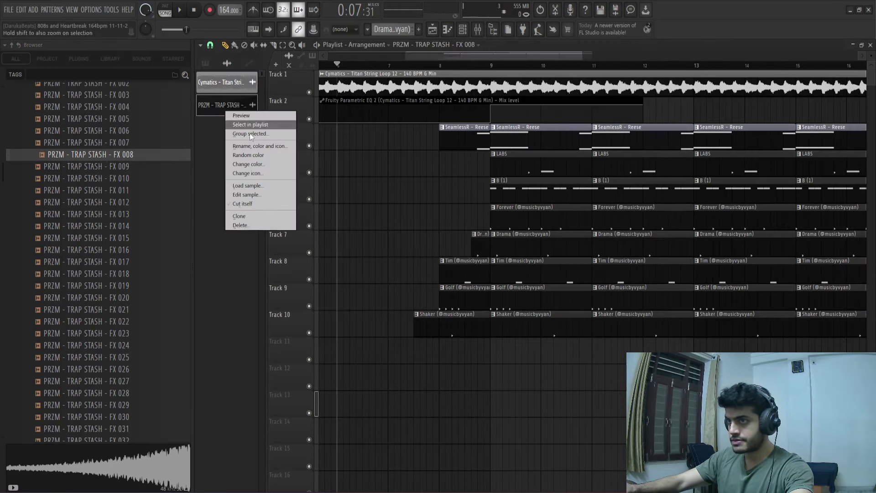
pyautogui.click(249, 223)
pyautogui.click(471, 282)
# - Audition the PRZM Trap Stash FX samples from FX 014 to FX 037 to find a riser
pyautogui.click(79, 250)
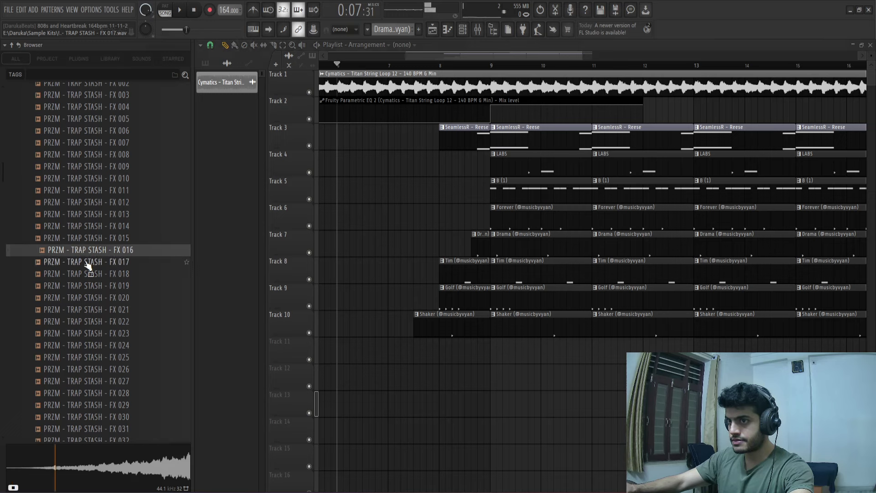
pyautogui.click(110, 238)
pyautogui.click(80, 226)
pyautogui.click(93, 273)
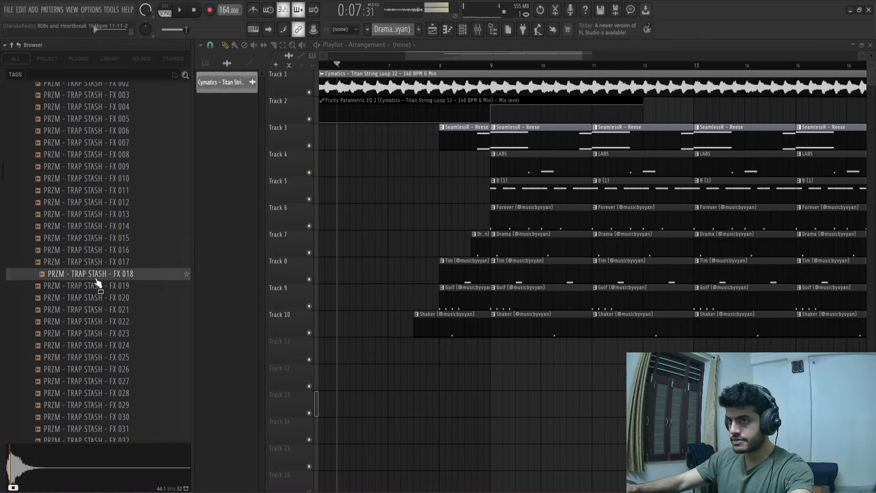
pyautogui.press('Down')
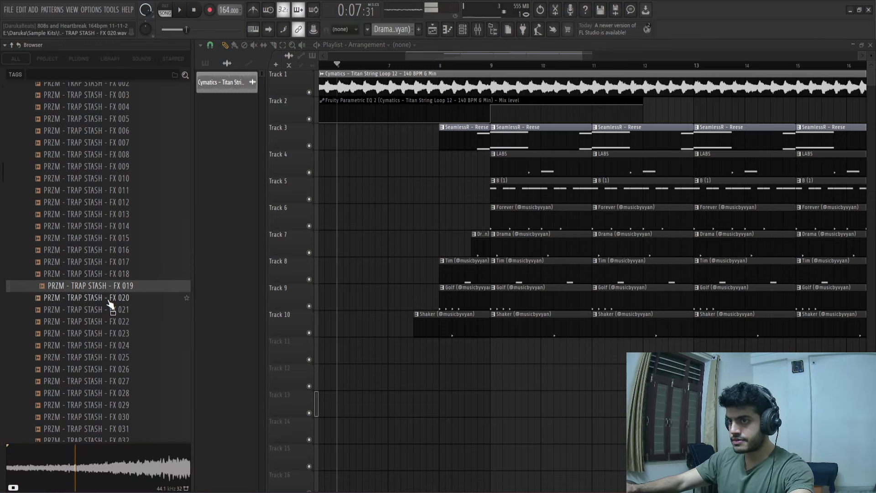
pyautogui.press('Down')
pyautogui.press('Down')
pyautogui.press('Down')
pyautogui.press('Down')
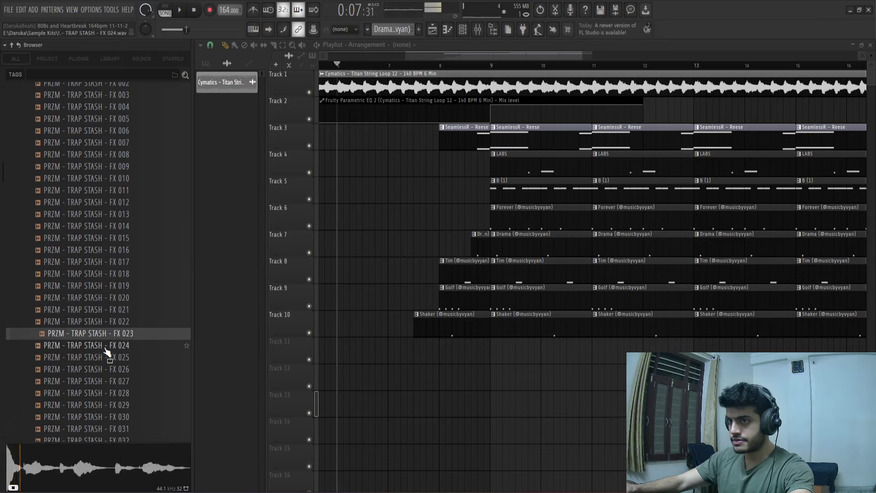
pyautogui.press('Down')
pyautogui.press('Down')
pyautogui.scroll(-4, 108, 365)
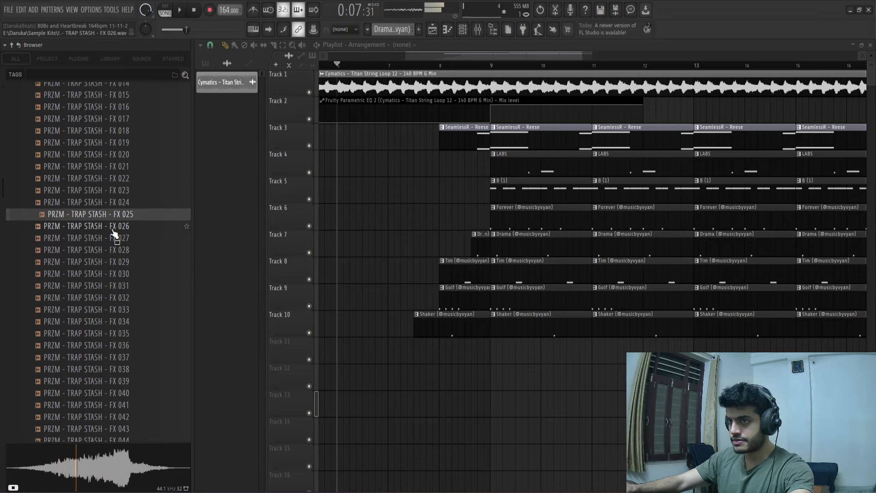
pyautogui.press('Down')
pyautogui.press('Down')
pyautogui.press('Down')
pyautogui.press('Down')
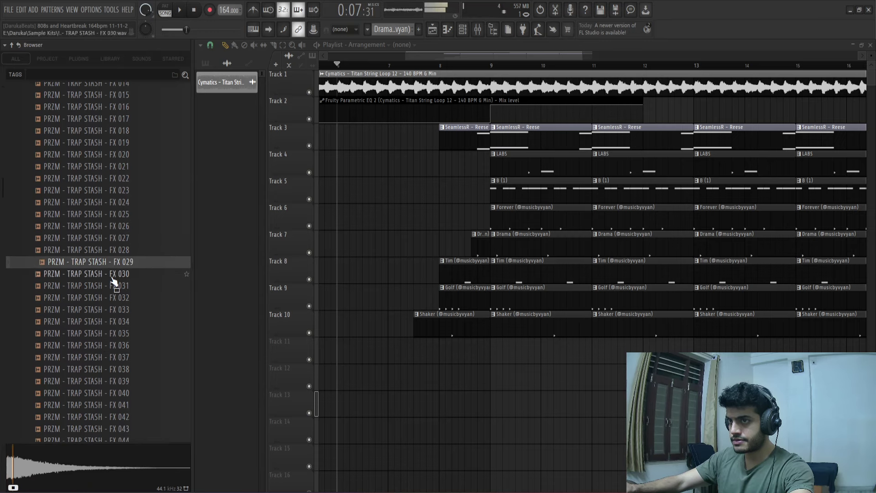
pyautogui.press('Down')
pyautogui.press('Down')
pyautogui.press('Down')
pyautogui.press('Down')
pyautogui.press('Down')
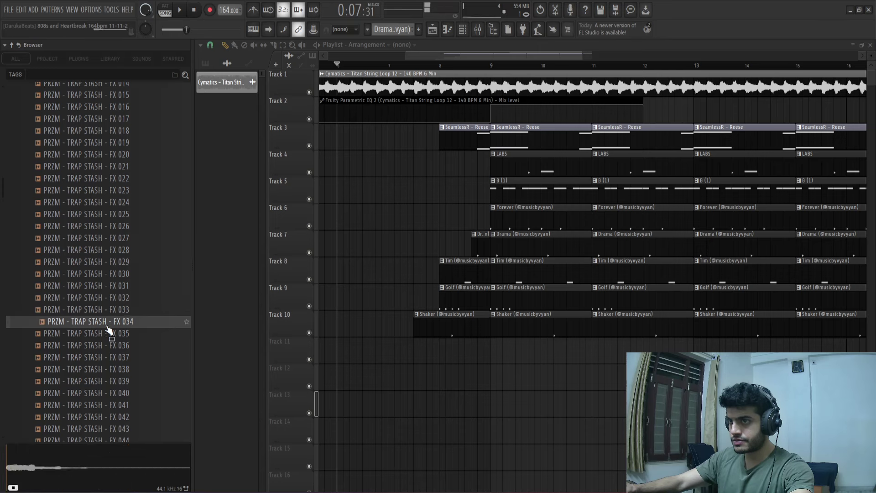
pyautogui.press('Down')
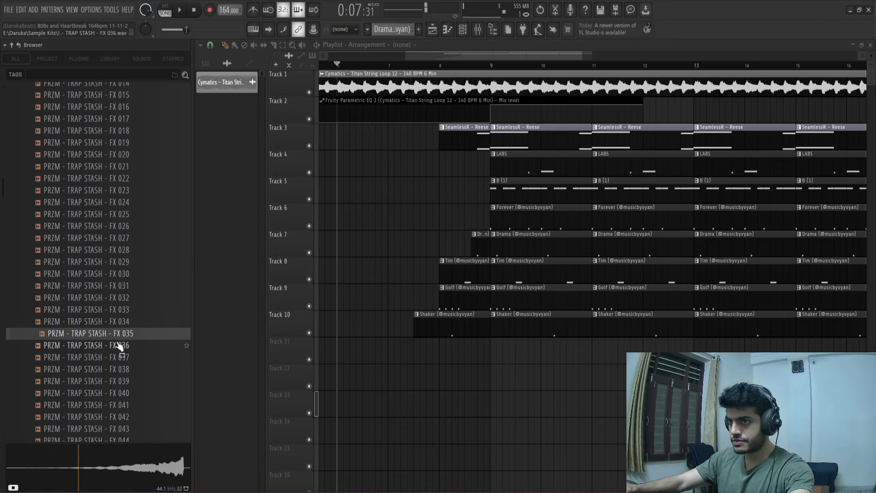
pyautogui.press('Down')
pyautogui.press('Down')
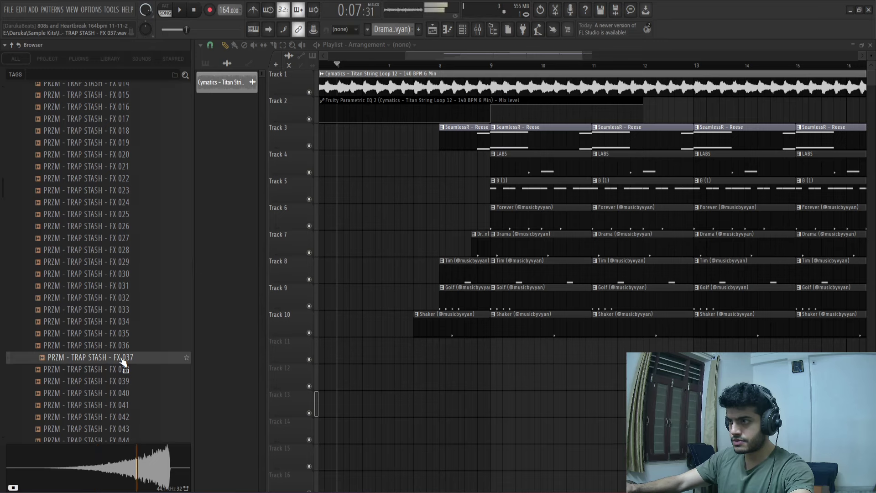
# - Place PRZM - TRAP STASH - FX 037 on track 13 and move it earlier so its swell peaks at bar 9
pyautogui.moveTo(123, 362); pyautogui.dragTo(452, 413)
pyautogui.scroll(2, 472, 415)
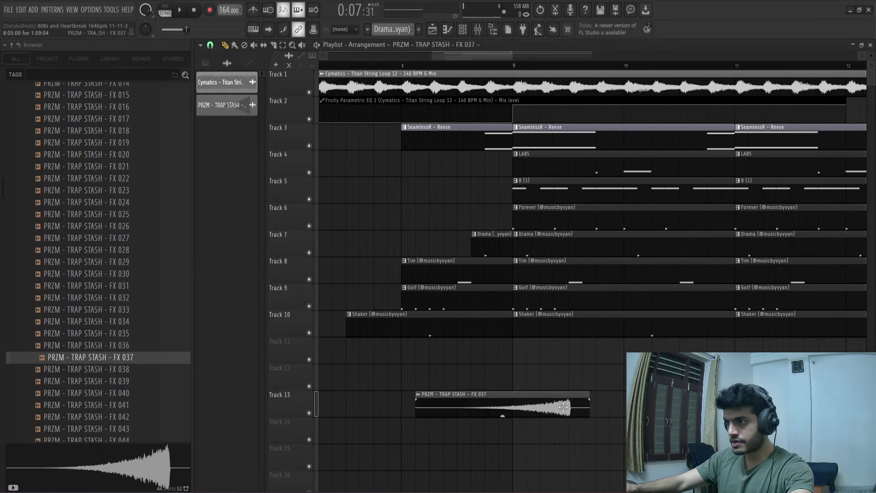
pyautogui.moveTo(563, 408); pyautogui.dragTo(509, 408)
pyautogui.scroll(2, 510, 409)
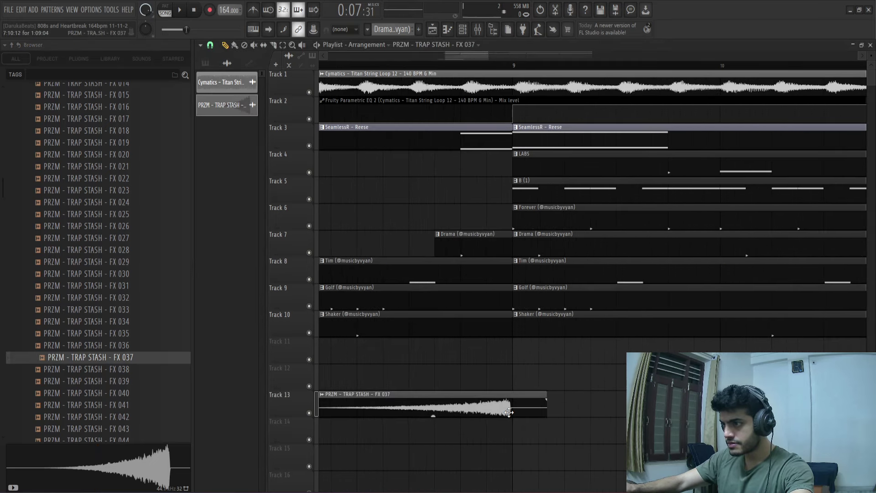
# - Check the FX 037 clip's channel settings and play the arrangement through the transition into bar 9
pyautogui.doubleClick(506, 409)
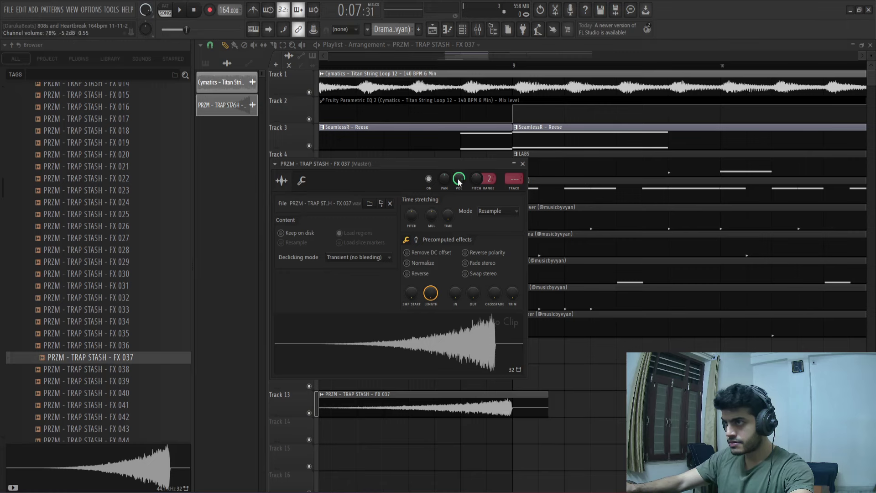
pyautogui.click(520, 164)
pyautogui.press('space')
pyautogui.scroll(-4, 561, 382)
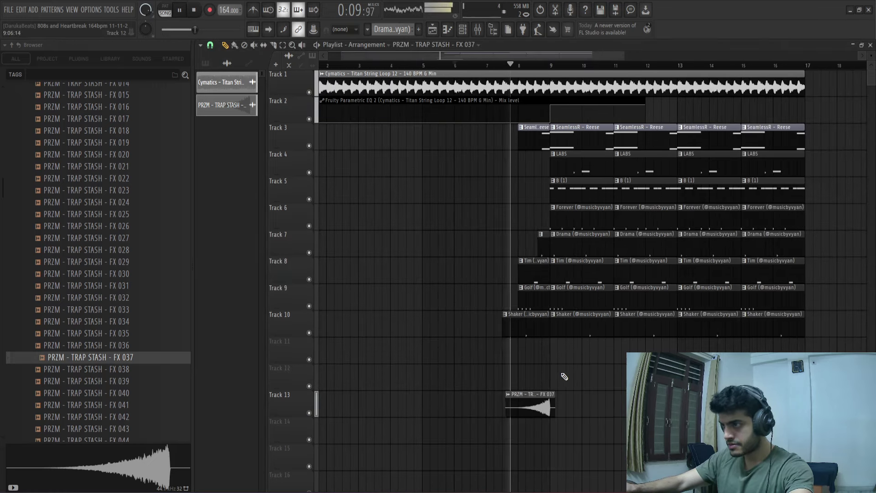
pyautogui.scroll(4, 565, 378)
pyautogui.scroll(3, 532, 370)
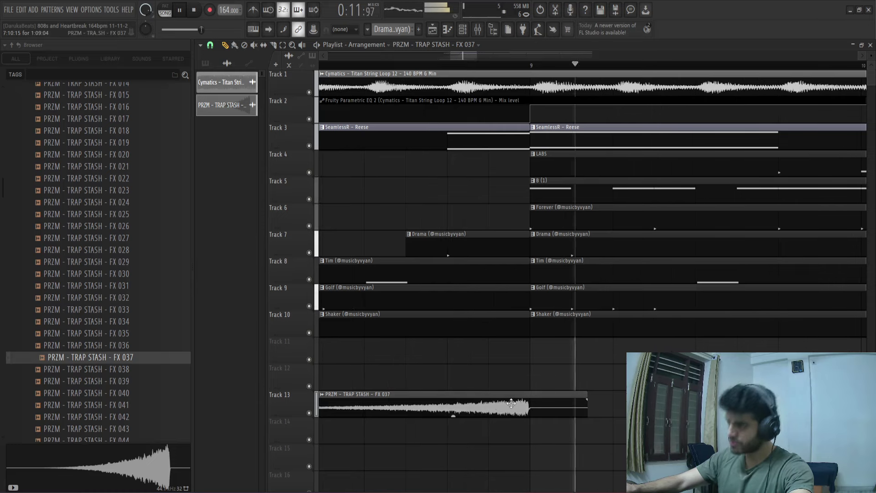
# - Lower the FX 037 clip's channel volume to about 14% and add a slight fade-out
pyautogui.doubleClick(453, 413)
pyautogui.moveTo(459, 179); pyautogui.dragTo(459, 185)
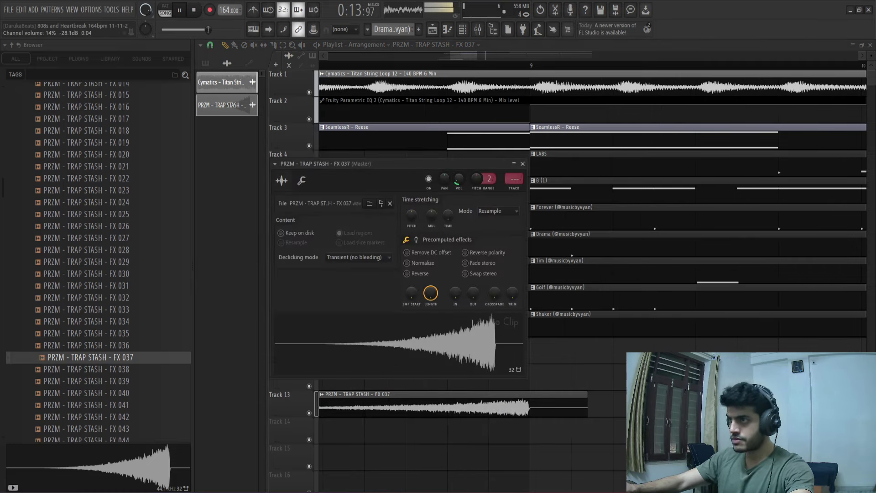
pyautogui.moveTo(469, 300); pyautogui.dragTo(469, 296)
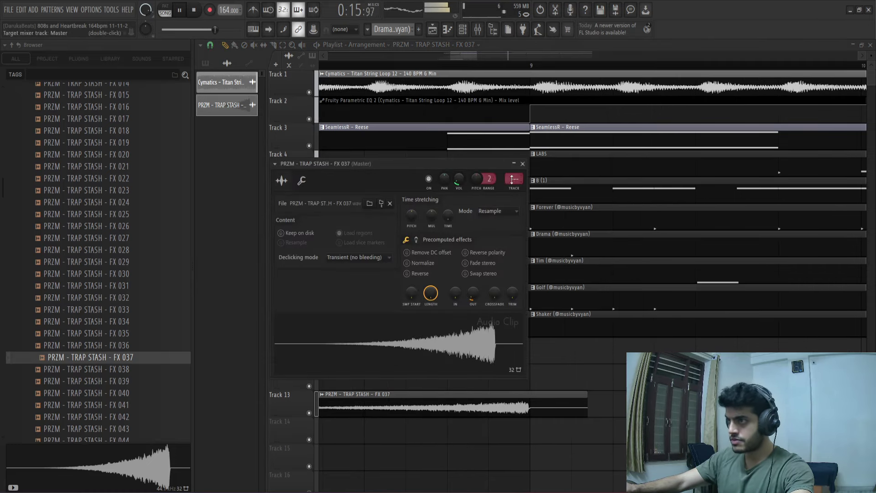
pyautogui.click(522, 164)
# - Replay the transition into bar 9 to check how the quieter FX 037 riser sits with the drums and bass
pyautogui.scroll(-3, 531, 259)
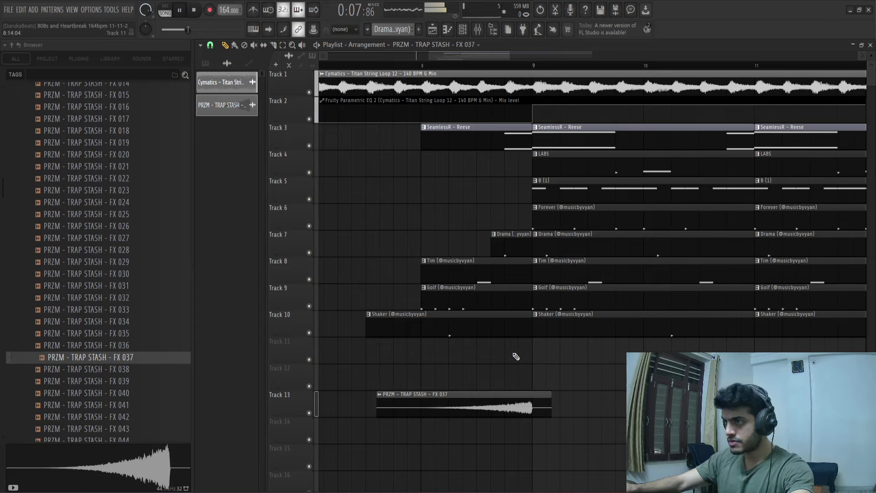
pyautogui.scroll(-3, 516, 356)
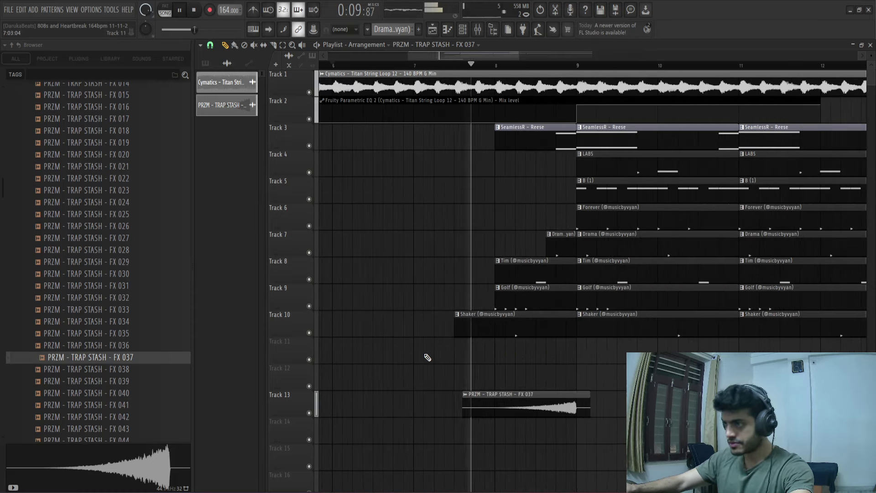
pyautogui.scroll(-4, 428, 357)
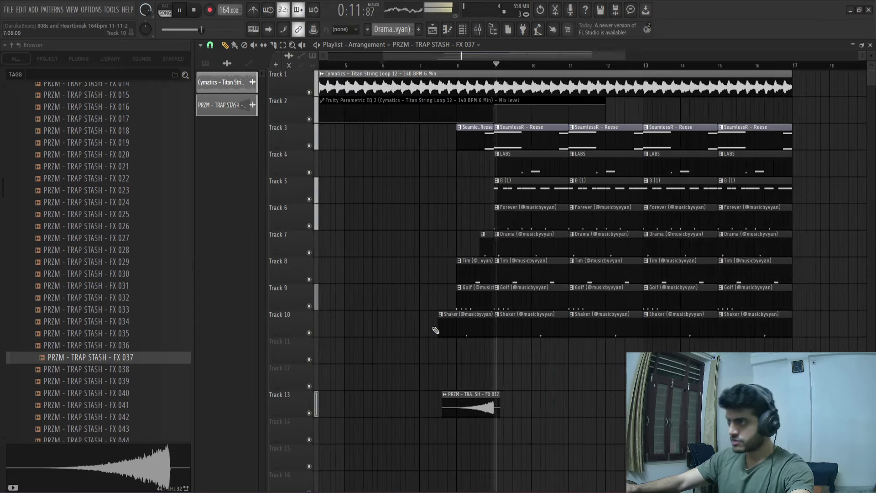
pyautogui.scroll(-4, 525, 411)
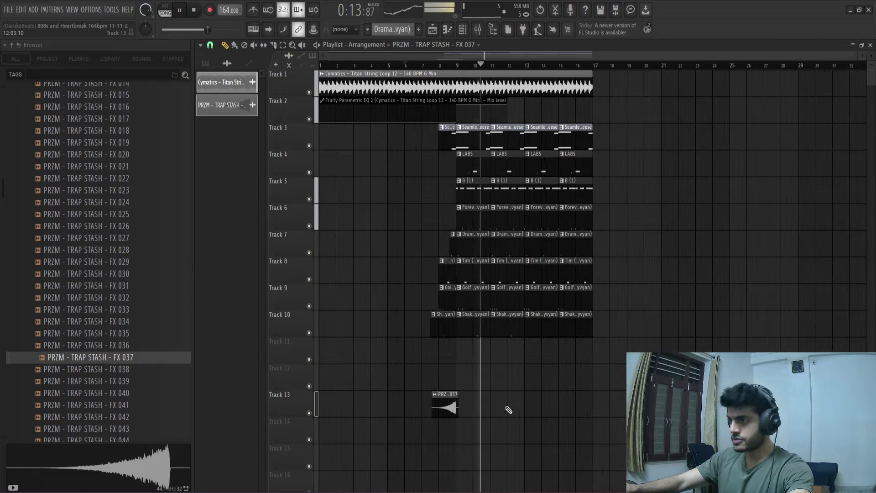
pyautogui.scroll(6, 429, 359)
pyautogui.scroll(-1, 507, 202)
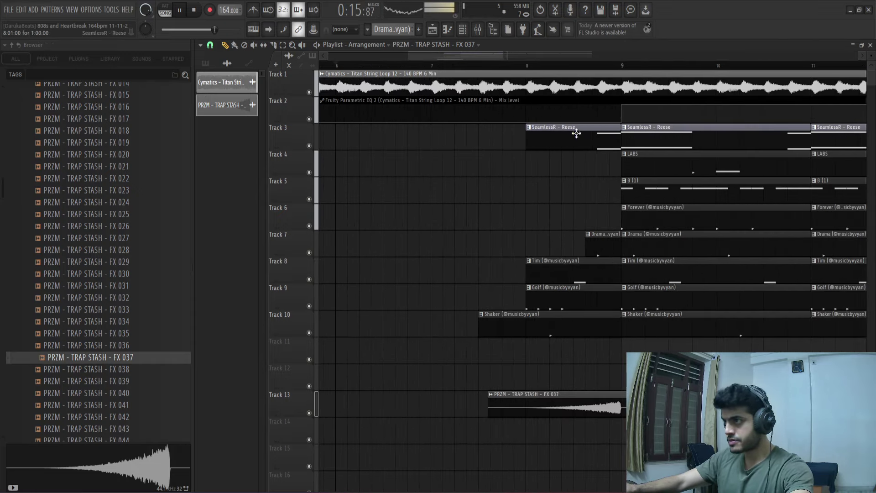
# - Slice the string loop halfway through bar 8 and at bar 9, mute the half-bar piece between, and replay the transition
pyautogui.press('space')
pyautogui.click(527, 67)
pyautogui.press('space')
pyautogui.scroll(2, 611, 178)
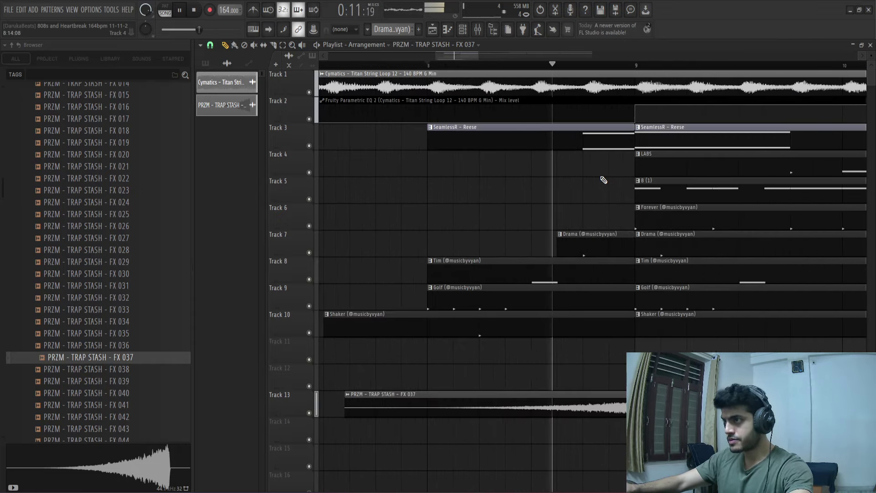
pyautogui.press('space')
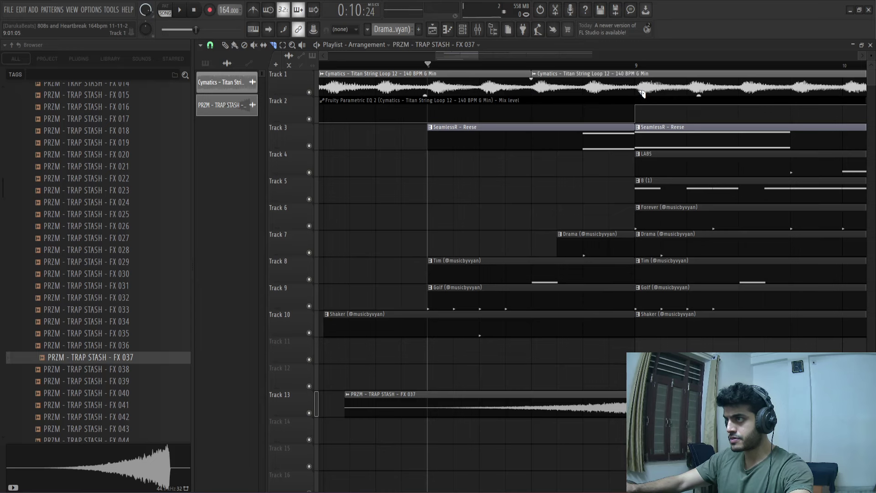
pyautogui.press('t')
pyautogui.click(613, 88)
pyautogui.press('space')
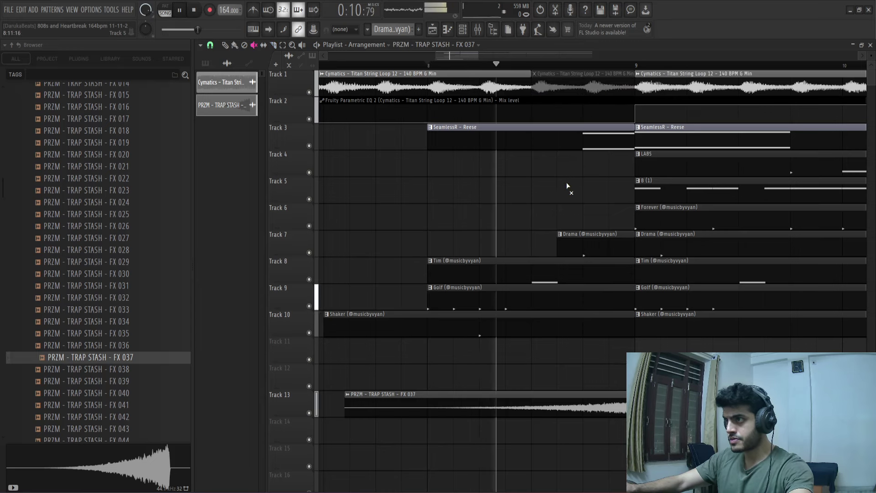
pyautogui.scroll(-3, 456, 388)
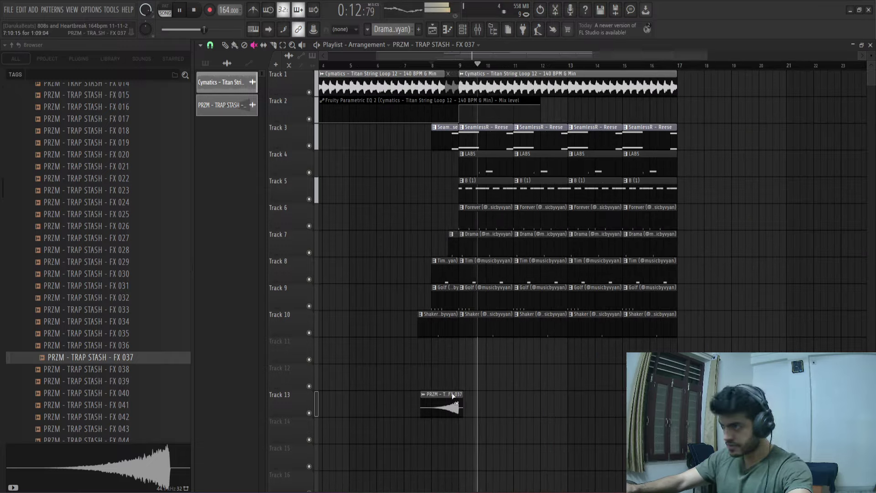
pyautogui.press('p')
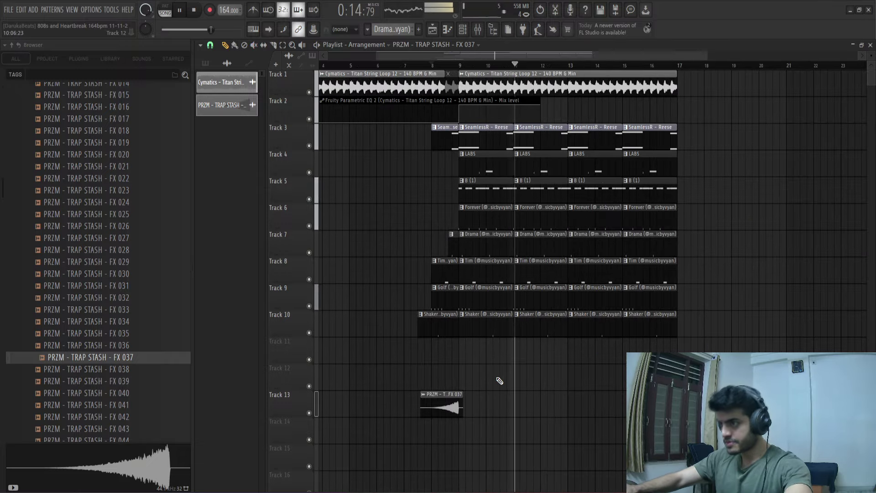
# - Audition the PRZM - TRAP STASH FX samples from about FX 155 to FX 175 in the sample library
pyautogui.scroll(-10, 97, 339)
pyautogui.scroll(-3, 97, 338)
pyautogui.click(110, 316)
pyautogui.press('space')
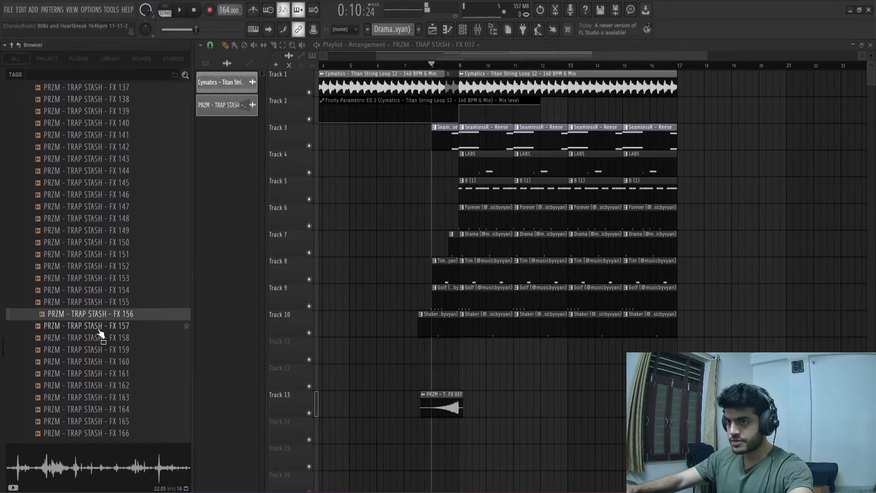
pyautogui.click(100, 328)
pyautogui.click(114, 350)
pyautogui.click(114, 314)
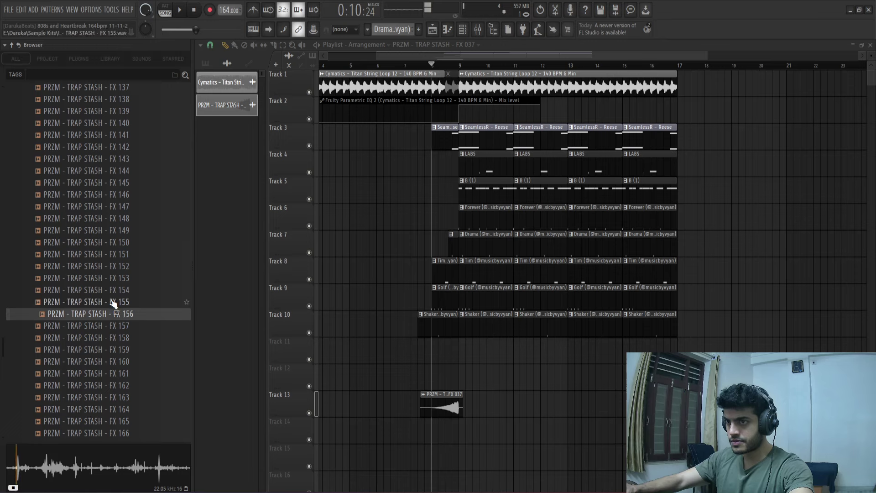
pyautogui.click(114, 302)
pyautogui.click(113, 374)
pyautogui.click(114, 387)
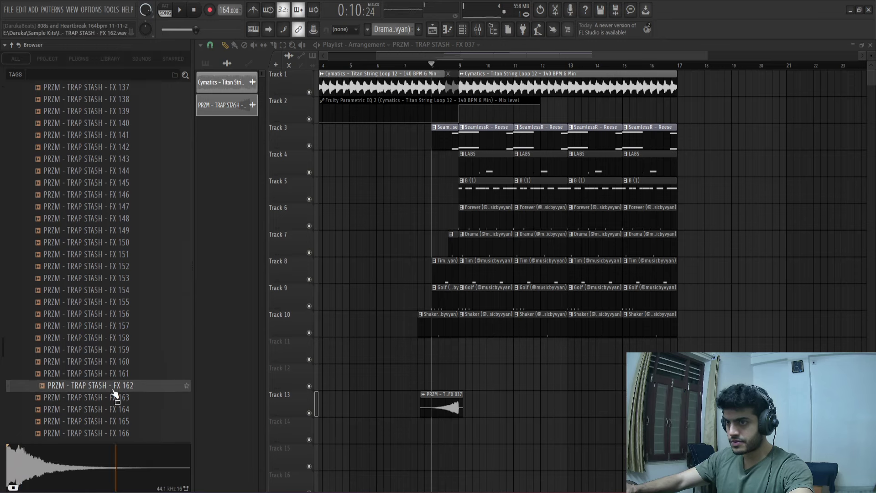
pyautogui.click(115, 399)
pyautogui.click(115, 411)
pyautogui.scroll(-4, 114, 415)
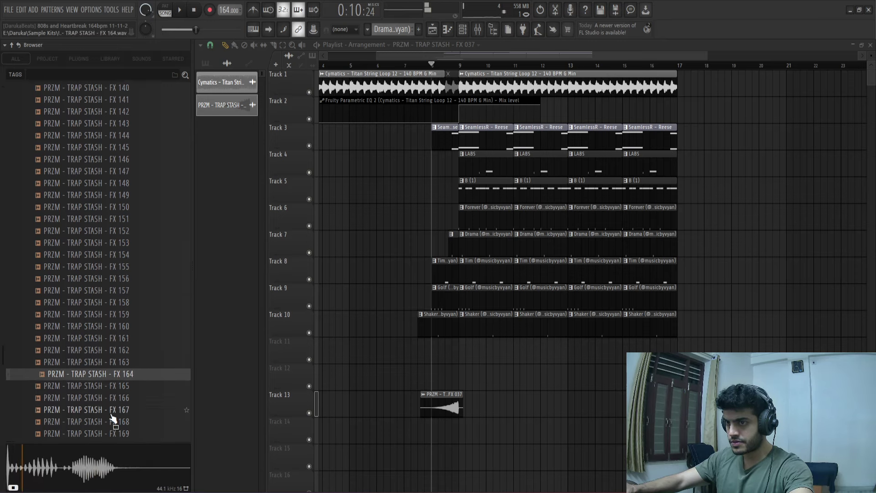
pyautogui.click(114, 279)
pyautogui.click(113, 292)
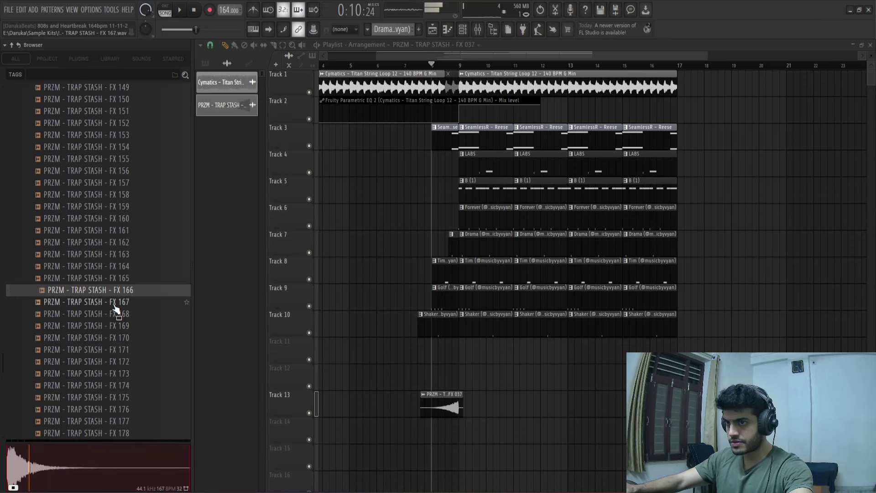
pyautogui.click(115, 303)
pyautogui.click(116, 314)
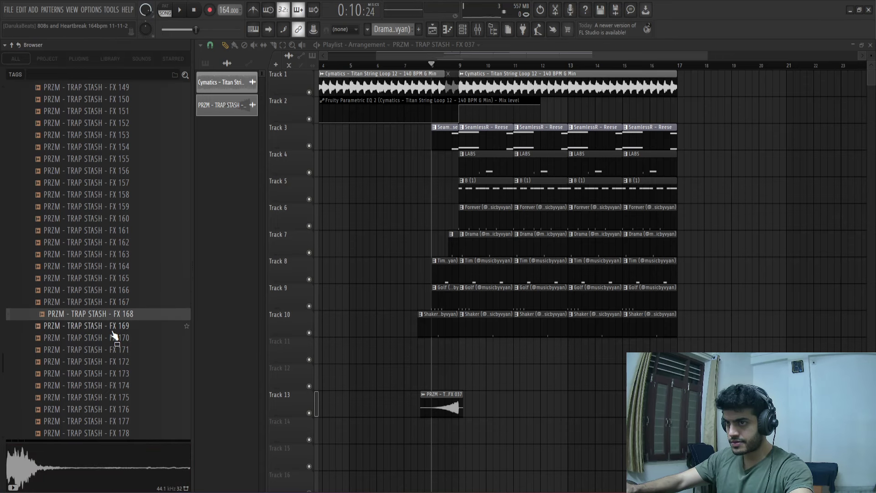
pyautogui.click(113, 327)
pyautogui.click(113, 338)
pyautogui.click(113, 350)
pyautogui.click(110, 362)
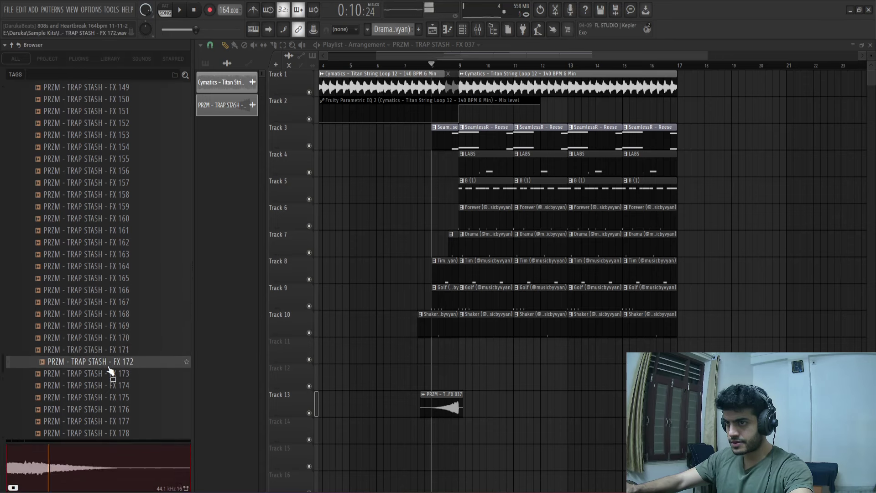
pyautogui.click(111, 375)
pyautogui.click(111, 386)
pyautogui.click(110, 398)
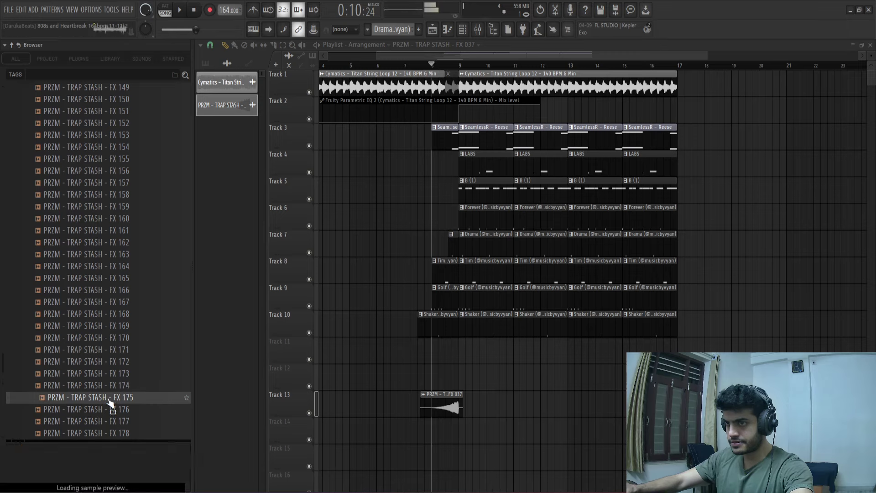
# - Place PRZM - TRAP STASH - FX 174 on track 14 at bar 9 and give the clip and its sample a fade-out
pyautogui.moveTo(113, 315); pyautogui.dragTo(460, 436)
pyautogui.scroll(5, 479, 452)
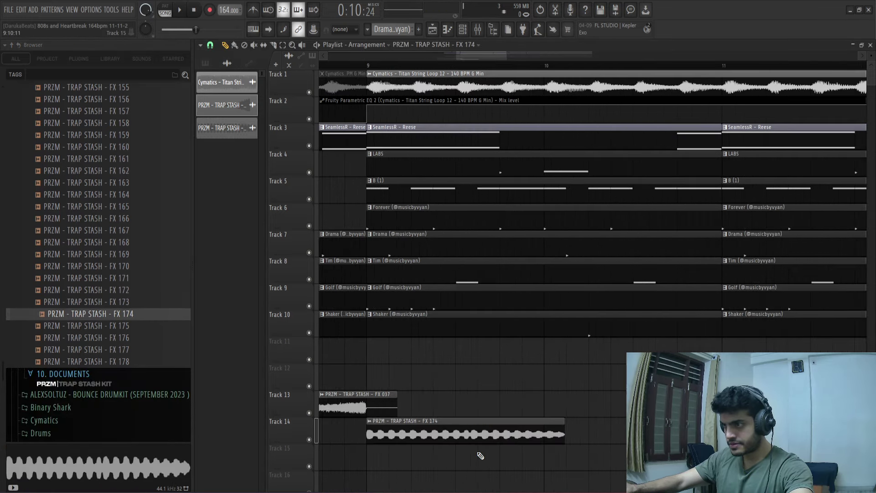
pyautogui.moveTo(403, 435); pyautogui.dragTo(399, 433)
pyautogui.doubleClick(411, 420)
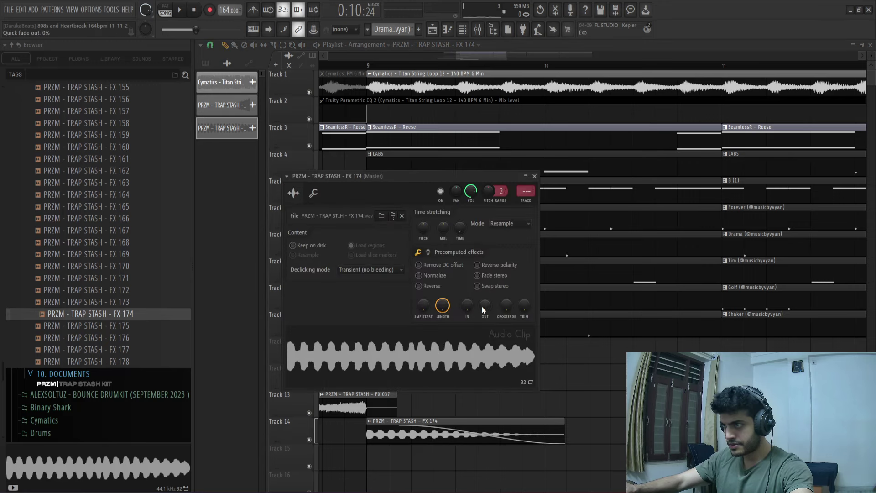
pyautogui.moveTo(483, 310); pyautogui.dragTo(483, 298)
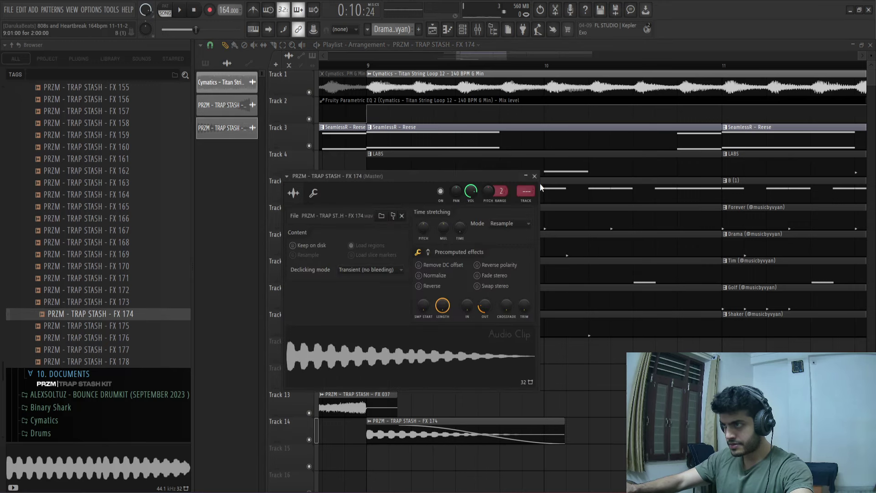
pyautogui.click(535, 176)
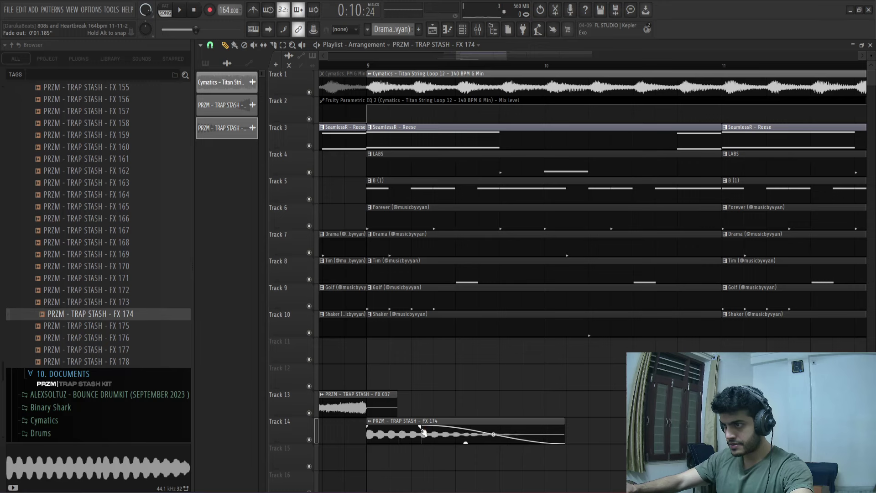
# - Lower the FX 174 clip's channel volume to about 21% while playing the drop at bar 9
pyautogui.doubleClick(407, 441)
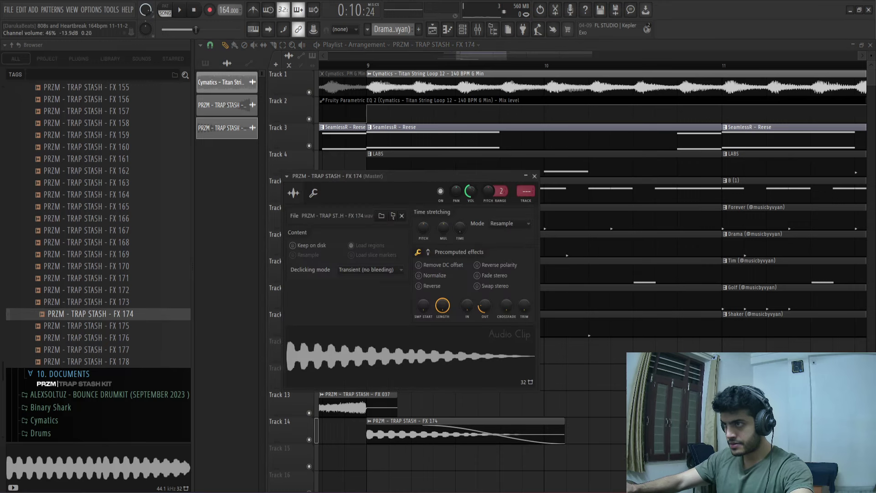
pyautogui.moveTo(423, 227); pyautogui.dragTo(423, 224)
pyautogui.press('space')
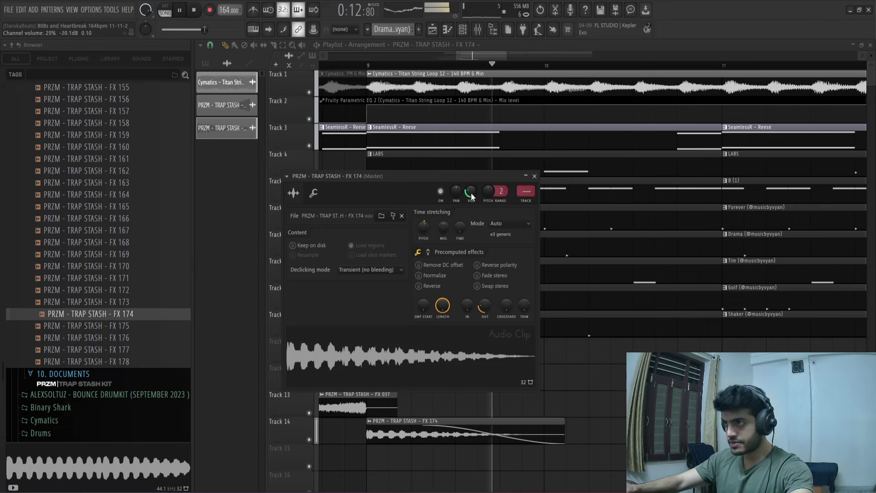
pyautogui.press('space')
pyautogui.press('space')
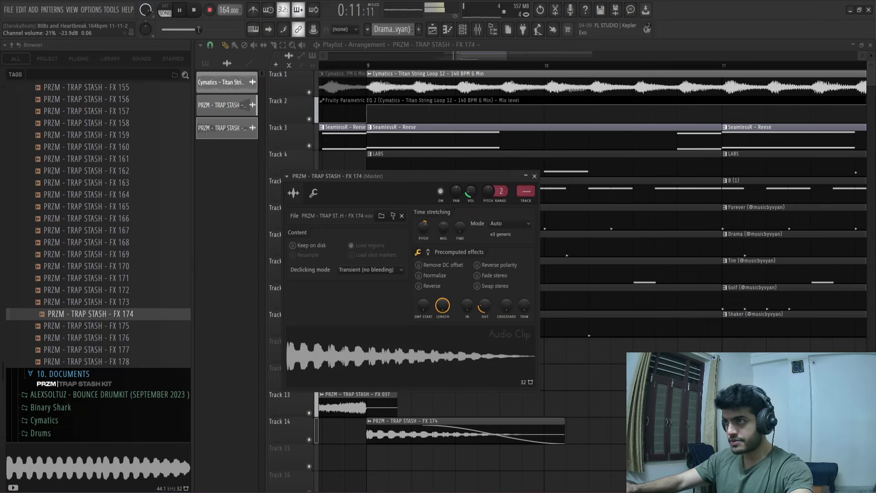
pyautogui.press('space')
# - Try the FX 174 sample at a pitch shift of +229 cents, at its original pitch and at -100 cents
pyautogui.moveTo(424, 227); pyautogui.dragTo(423, 223)
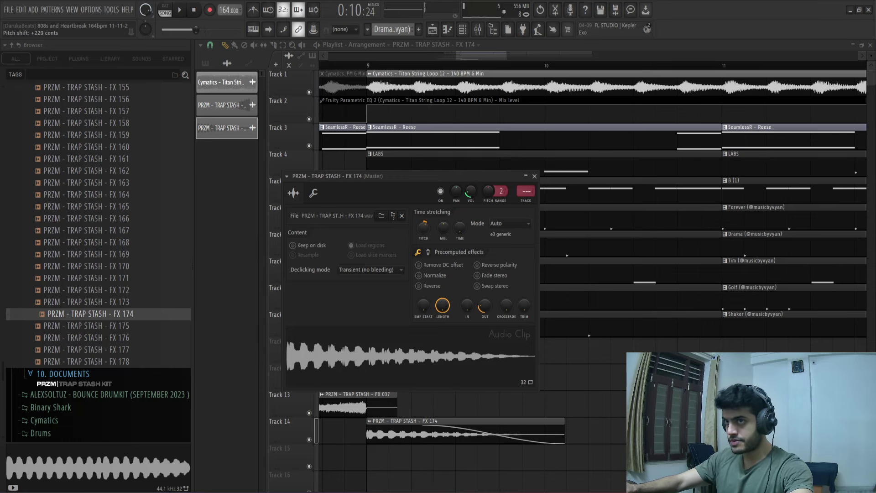
pyautogui.rightClick(423, 223)
pyautogui.click(441, 226)
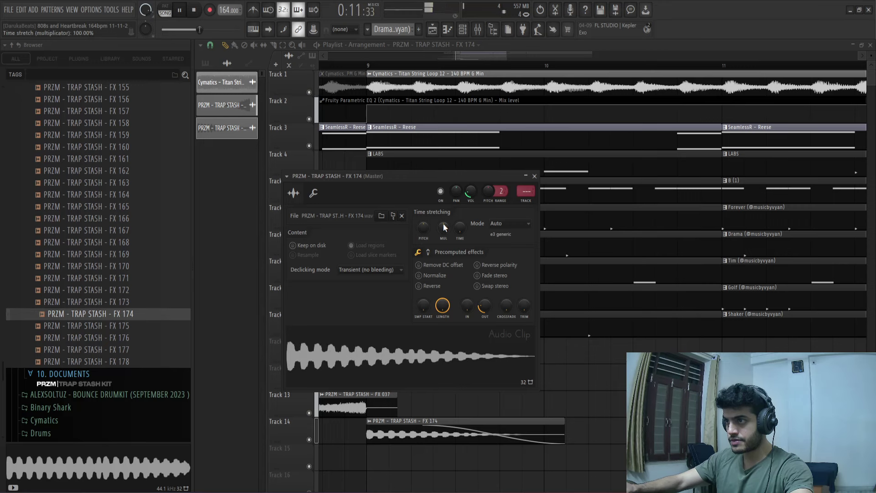
pyautogui.press('space')
pyautogui.moveTo(424, 229); pyautogui.dragTo(424, 231)
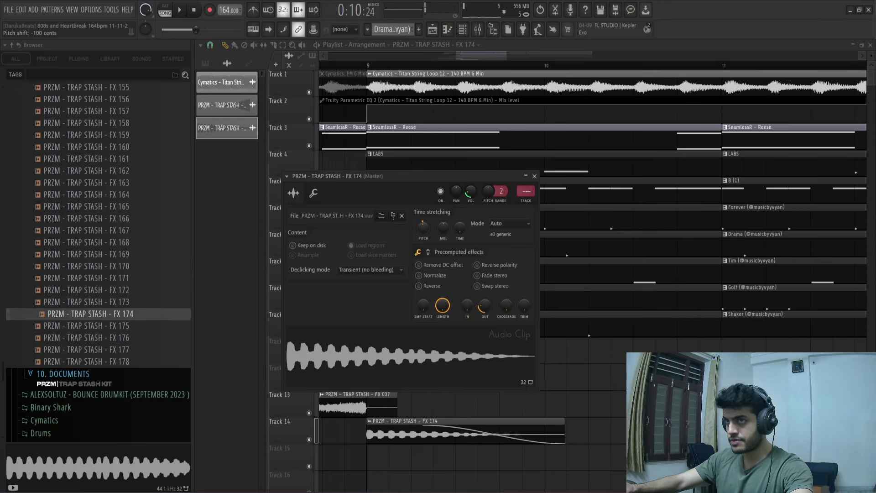
pyautogui.press('space')
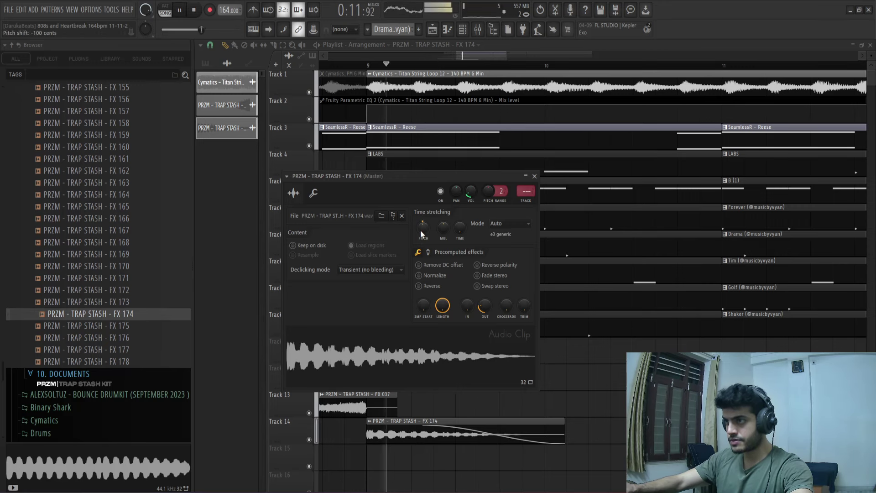
pyautogui.press('space')
# - Try a pitch shift of -300 cents on the FX 174 sample and play it against the beat
pyautogui.moveTo(421, 231); pyautogui.dragTo(420, 239)
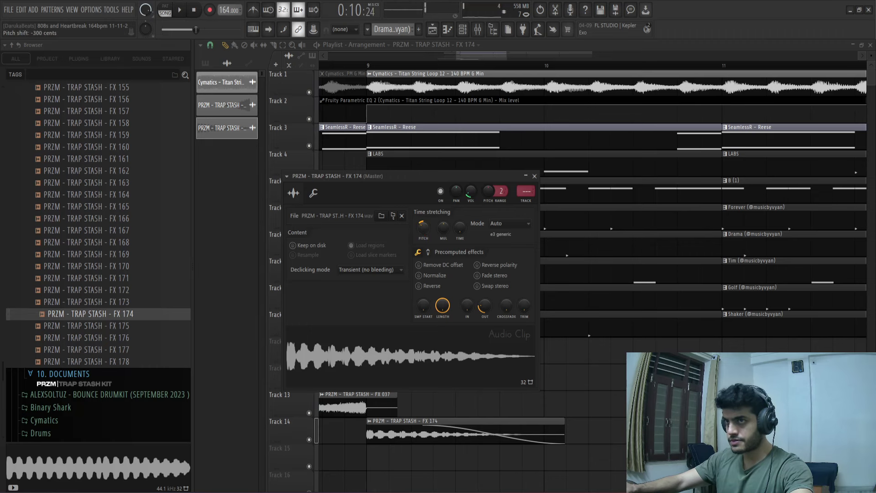
pyautogui.press('space')
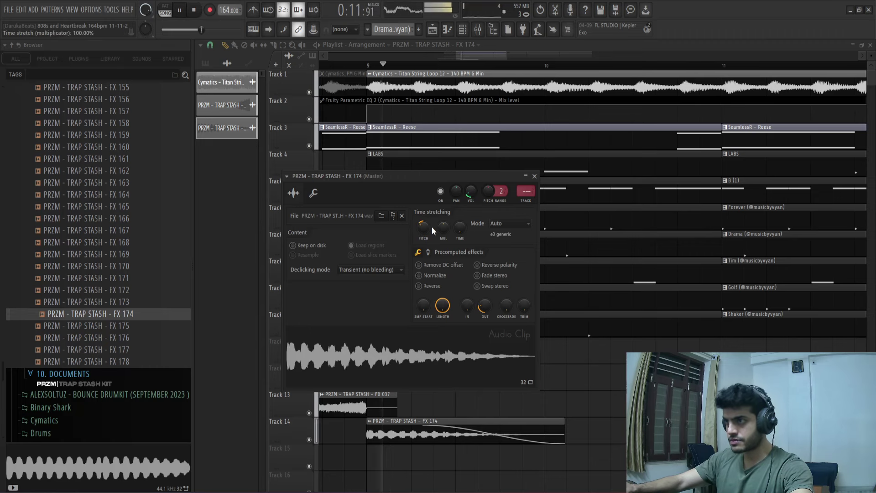
pyautogui.press('space')
pyautogui.press('space')
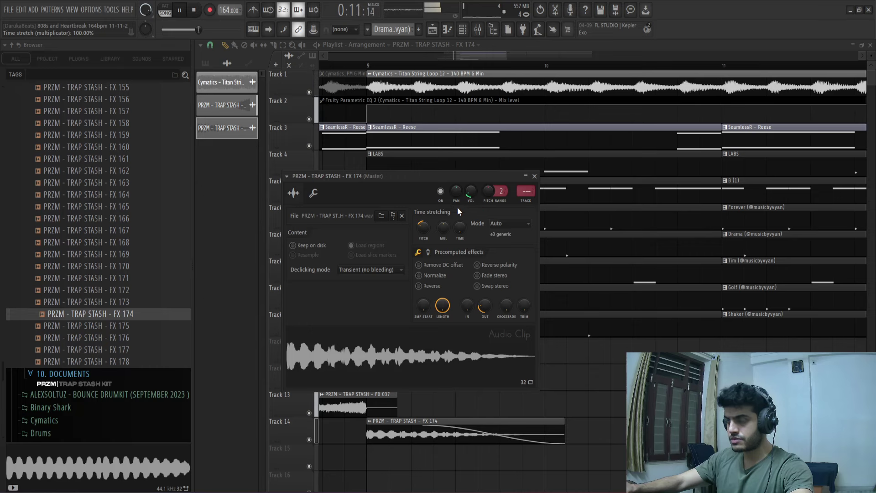
pyautogui.press('space')
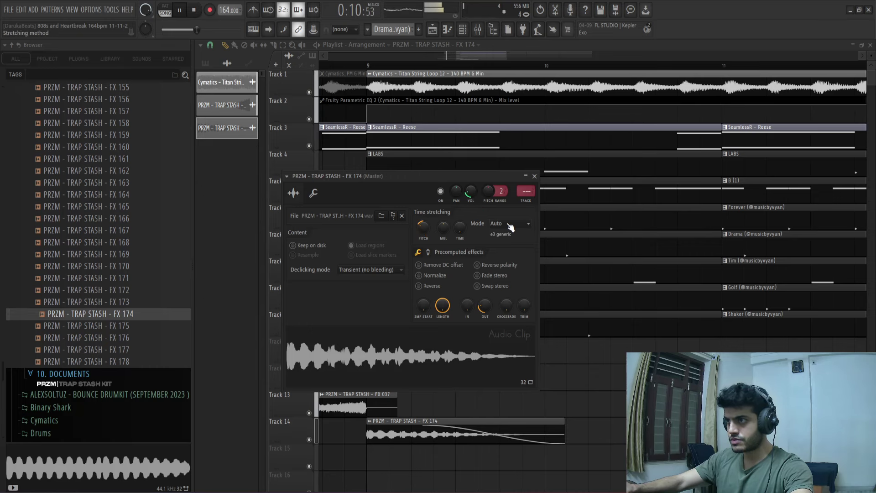
pyautogui.press('space')
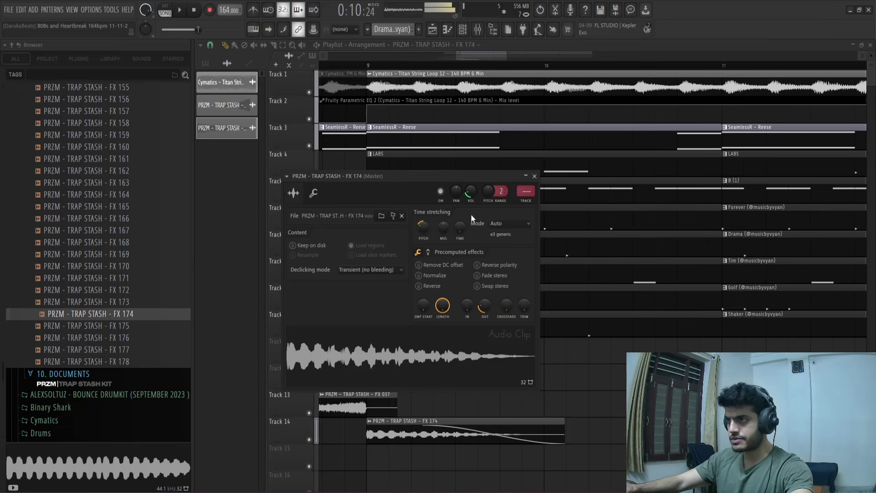
# - Reset the FX 174 sample's pitch, try +1200 cents, and settle on a pitch shift of +700 cents during playback
pyautogui.rightClick(425, 230)
pyautogui.click(436, 234)
pyautogui.press('space')
pyautogui.moveTo(424, 231); pyautogui.dragTo(425, 210)
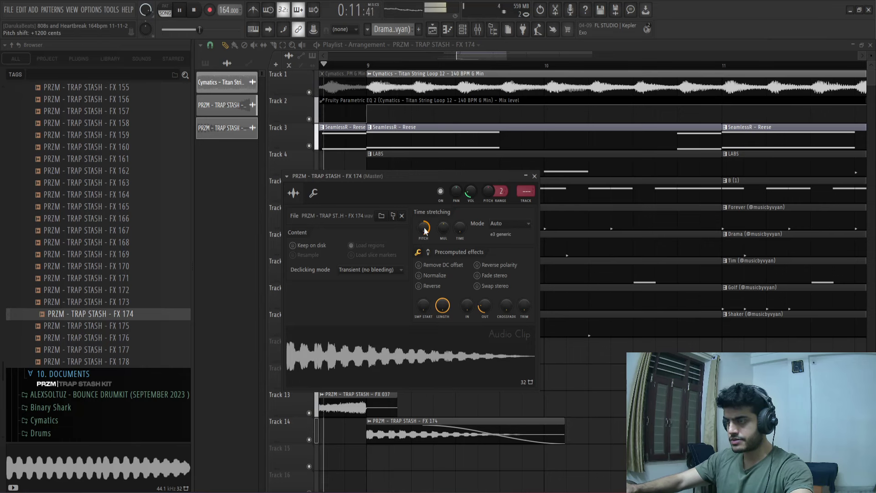
pyautogui.press('space')
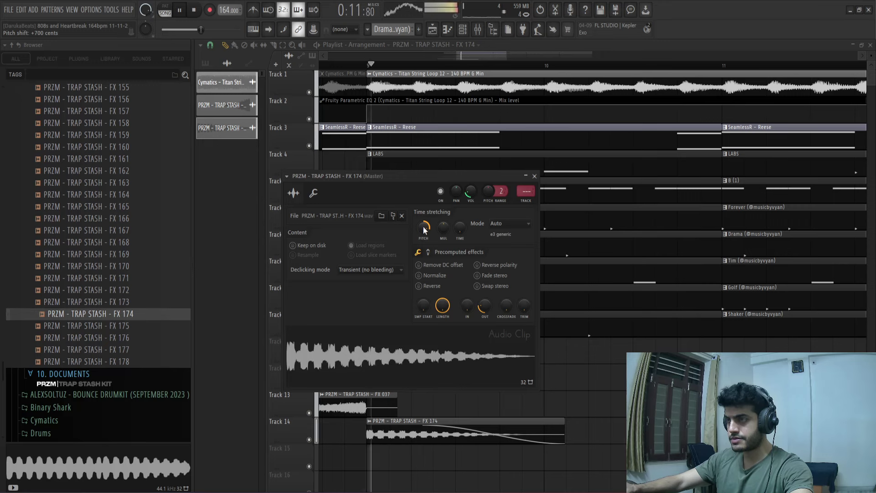
pyautogui.press('space')
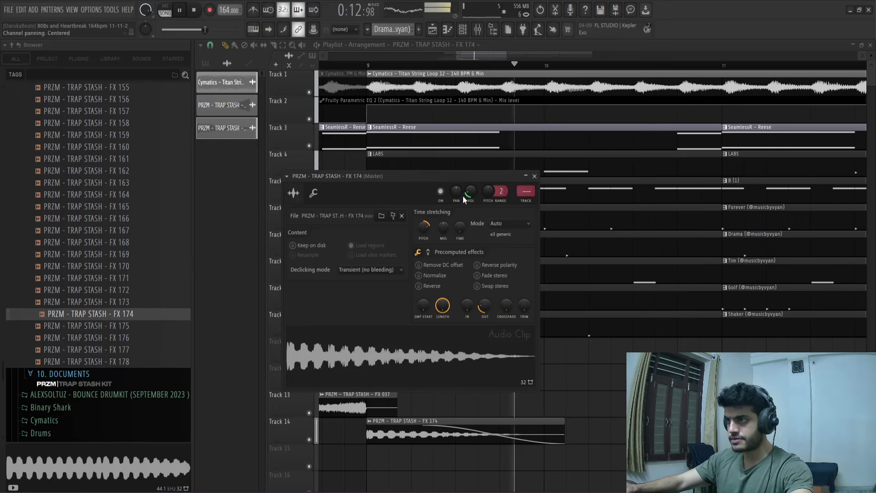
pyautogui.click(534, 176)
# - Lower the FX 174 clip's channel volume to about 15% as the arrangement plays on past bar 9
pyautogui.scroll(-6, 538, 378)
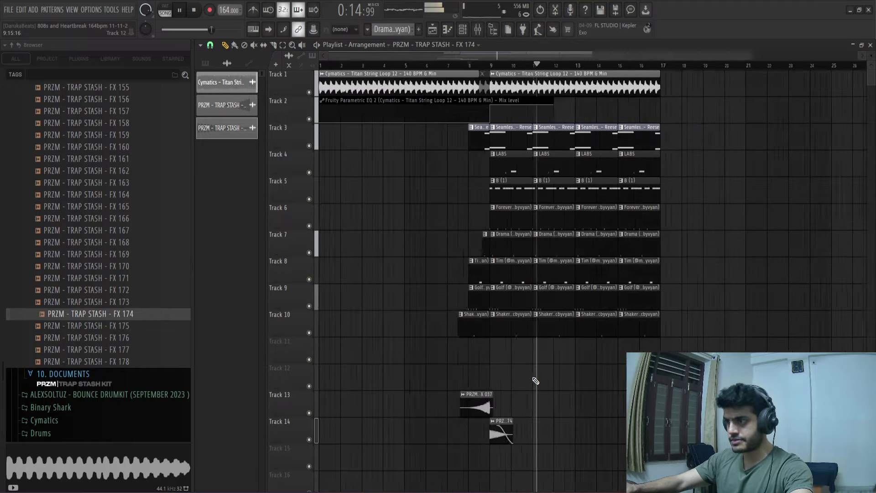
pyautogui.doubleClick(467, 433)
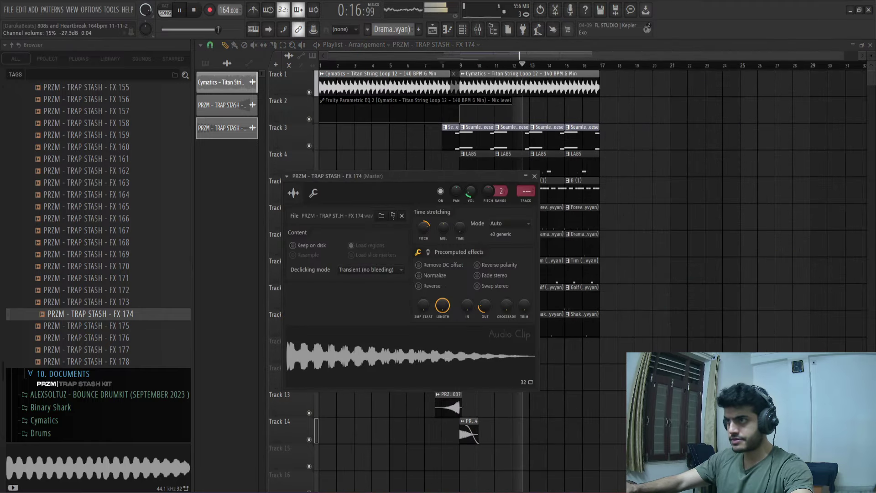
pyautogui.click(534, 177)
pyautogui.scroll(5, 707, 297)
pyautogui.scroll(-5, 708, 297)
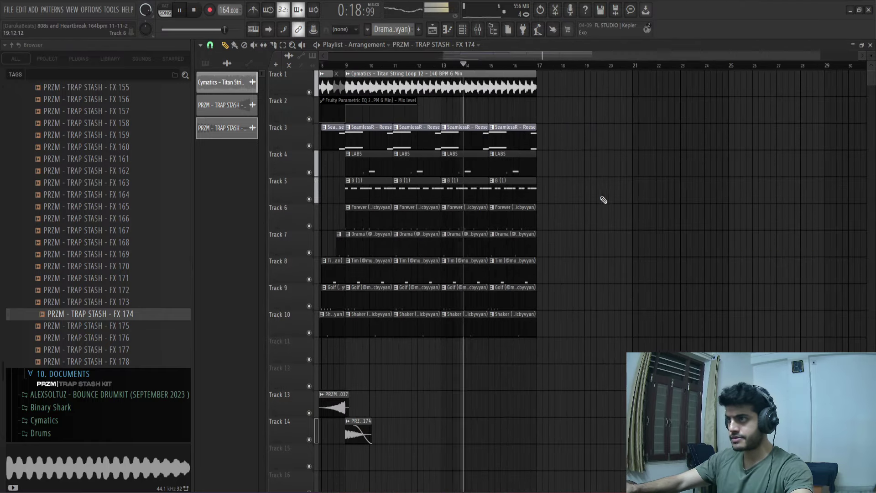
# - Duplicate the last four bars of clips on Tracks 3–10 to bar 17, and repeat the Track 1 string loop from bar 17
pyautogui.moveTo(456, 124); pyautogui.dragTo(497, 319)
pyautogui.hotkey('ctrl', 'b')
pyautogui.keyDown('ctrl'); pyautogui.click(673, 191); pyautogui.keyUp('ctrl')
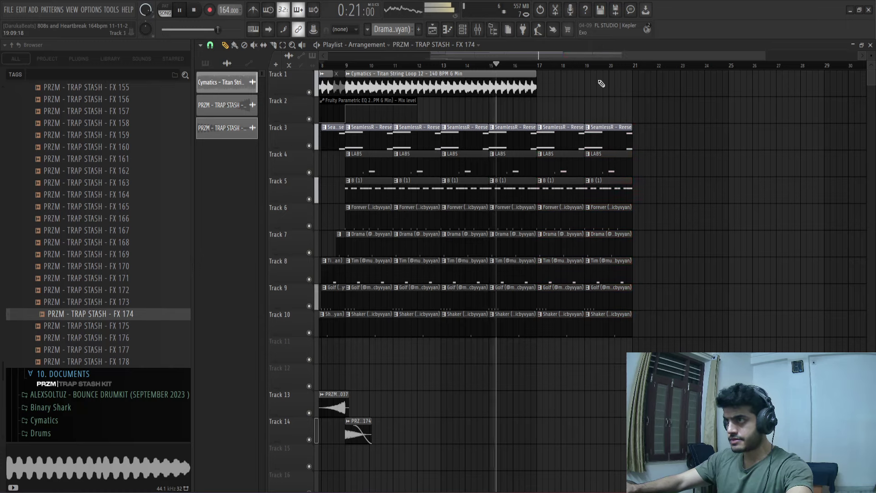
pyautogui.moveTo(597, 82); pyautogui.dragTo(509, 76)
pyautogui.hotkey('ctrl', 'b')
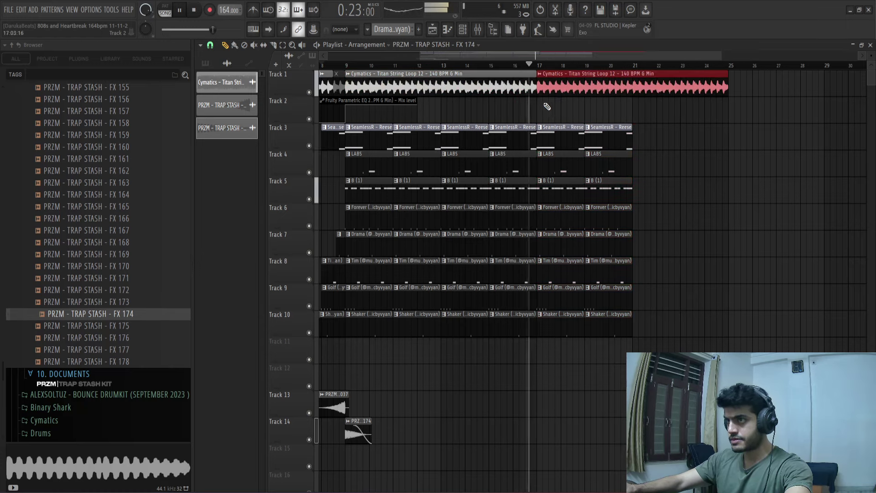
# - Duplicate the Tracks 3–10 clips of bars 17–20 to bar 21, filling the section up to bar 25
pyautogui.scroll(3, 612, 135)
pyautogui.moveTo(575, 125); pyautogui.dragTo(405, 360)
pyautogui.hotkey('ctrl', 'b')
pyautogui.scroll(-4, 546, 377)
pyautogui.keyDown('ctrl'); pyautogui.click(779, 317); pyautogui.keyUp('ctrl')
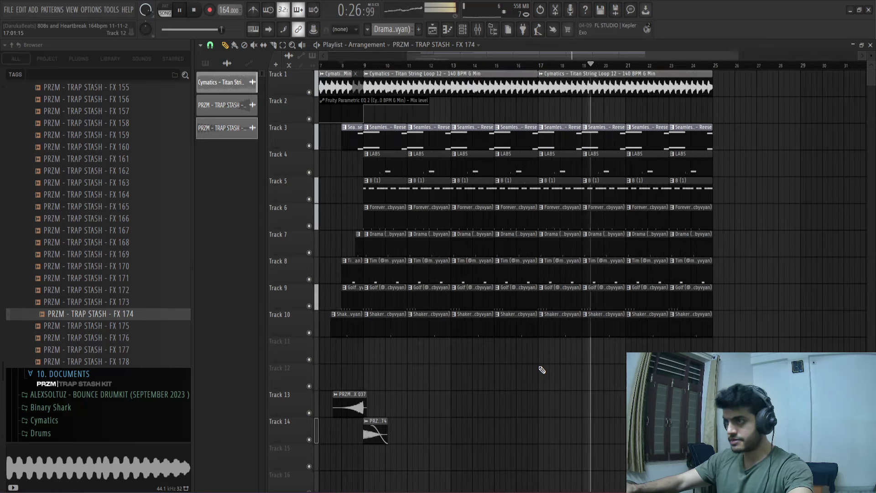
# - Trim the final drum clips on Tracks 6–10 to end partway through bar 24, leaving a drum gap before bar 25
pyautogui.scroll(4, 542, 370)
pyautogui.scroll(-4, 683, 276)
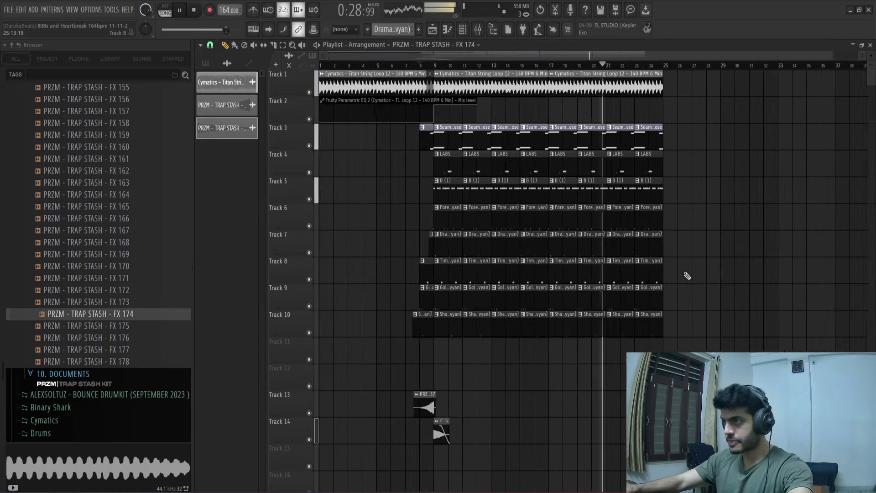
pyautogui.scroll(8, 666, 235)
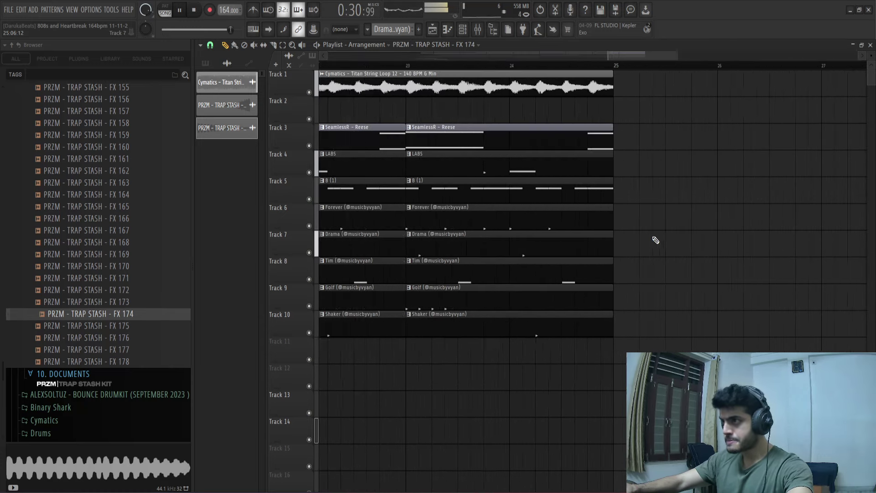
pyautogui.moveTo(586, 357); pyautogui.dragTo(563, 229)
pyautogui.rightClick(645, 259)
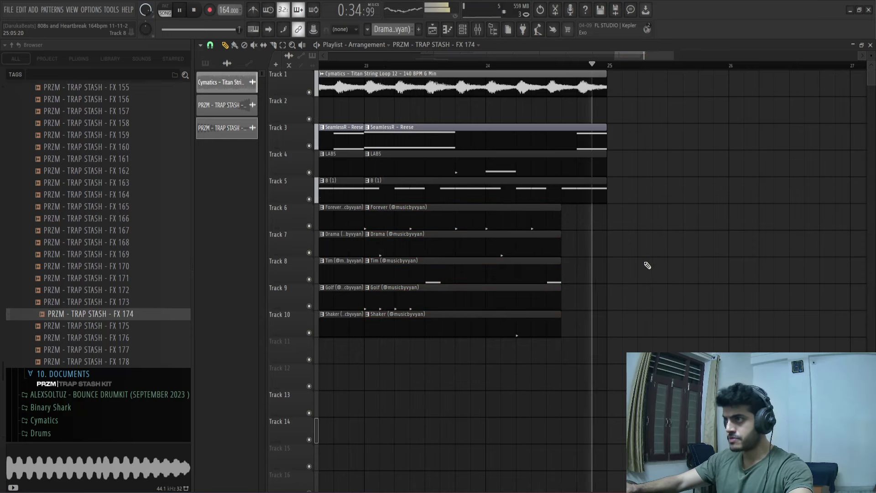
pyautogui.scroll(-6, 639, 256)
pyautogui.moveTo(666, 72); pyautogui.dragTo(609, 90)
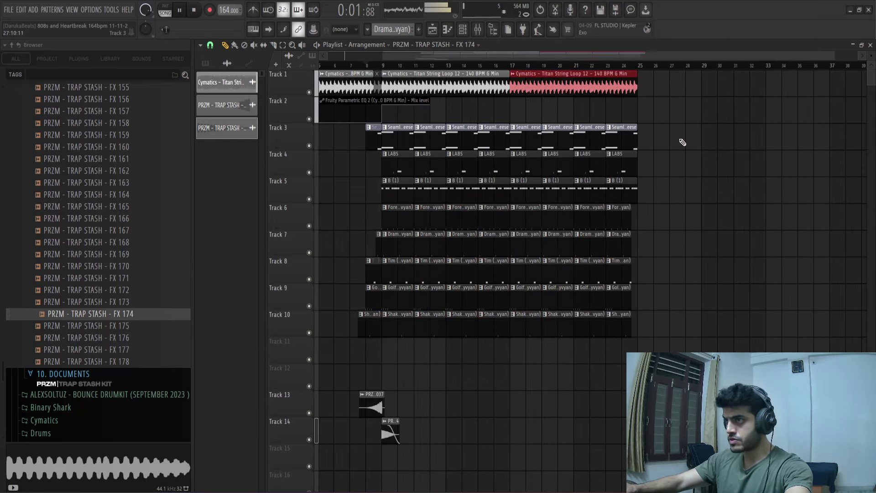
pyautogui.hotkey('ctrl', 'b')
pyautogui.hotkey('ctrl', 'd')
pyautogui.press('space')
pyautogui.rightClick(668, 91)
pyautogui.scroll(-1, 684, 101)
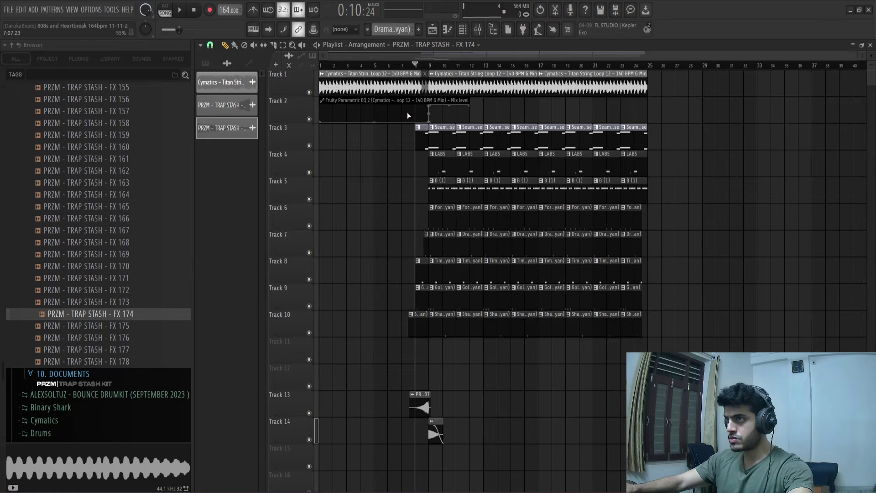
# - Copy the intro string loop to bar 25, lengthen it to bar 33, and continue the Track 3 Reese clips through bar 33
pyautogui.moveTo(332, 88)
pyautogui.mouseDown()
pyautogui.moveTo(685, 91)
pyautogui.moveTo(624, 101)
pyautogui.mouseUp()
pyautogui.scroll(4, 684, 91)
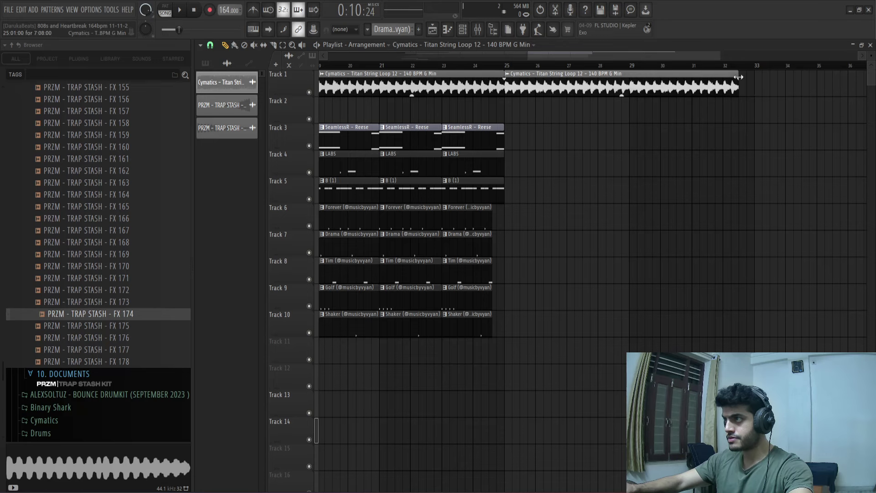
pyautogui.scroll(-4, 671, 190)
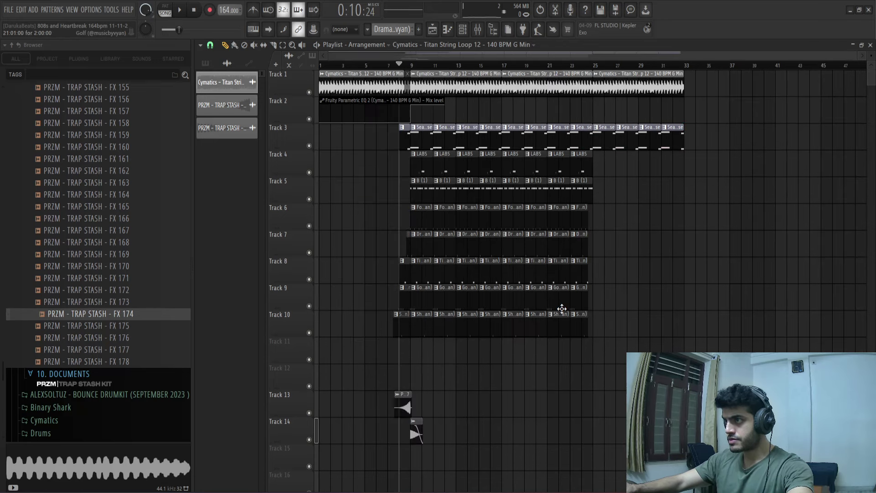
# - Copy the 808 and drum clips on Tracks 5–10 to bar 25 and duplicate them to fill bars 25–33
pyautogui.moveTo(417, 354); pyautogui.dragTo(513, 204)
pyautogui.scroll(5, 647, 190)
pyautogui.moveTo(453, 203); pyautogui.dragTo(619, 364)
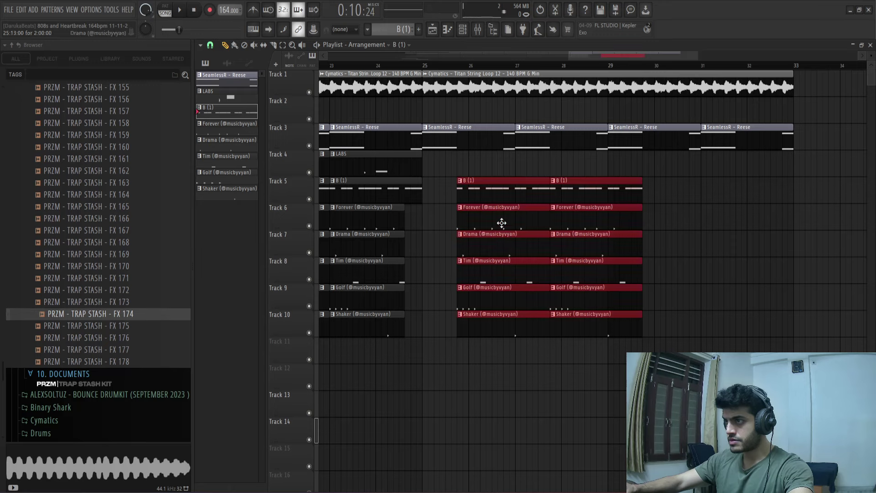
pyautogui.moveTo(500, 221); pyautogui.dragTo(469, 197)
pyautogui.hotkey('ctrl', 'b')
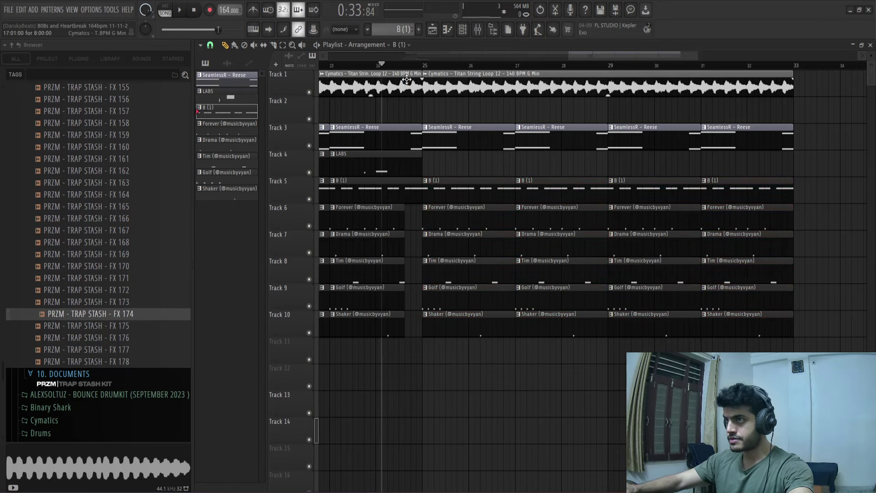
# - Delete the Reese clips at bars 25 and 27, and trim the B (1) clip at bar 23 to end with the drum clips
pyautogui.press('space')
pyautogui.rightClick(461, 137)
pyautogui.rightClick(554, 136)
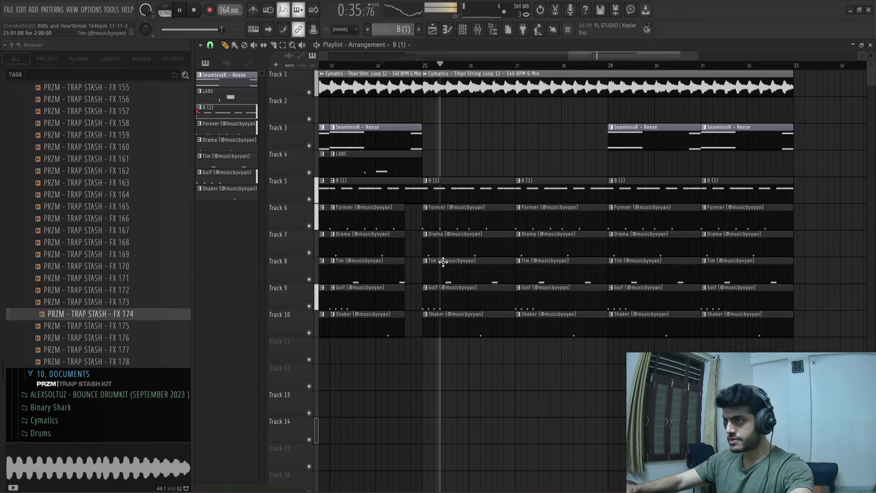
pyautogui.press('space')
pyautogui.scroll(2, 397, 219)
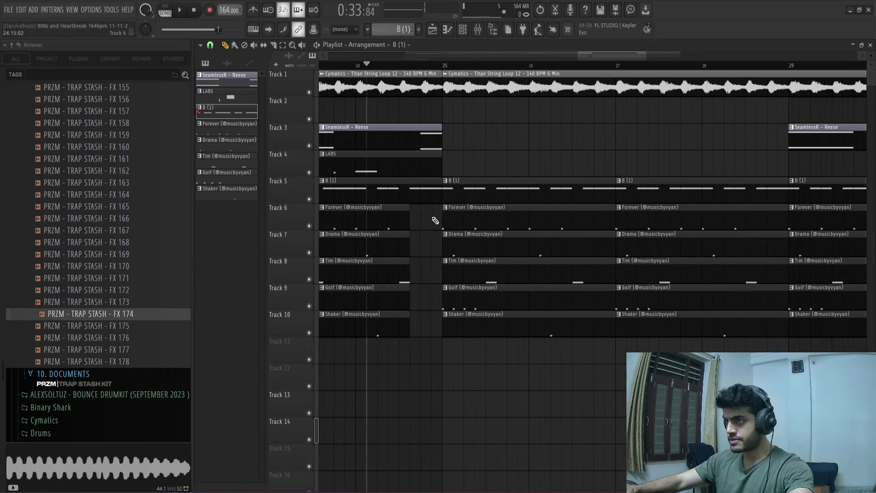
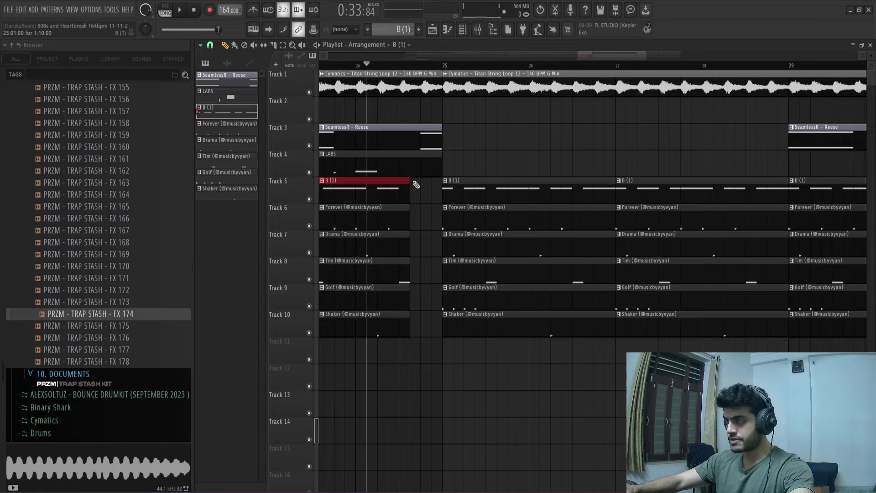
# - Delete the Shaker and Golf clips at bars 25 and 27 during playback, and replay the thinned-out section
pyautogui.press('space')
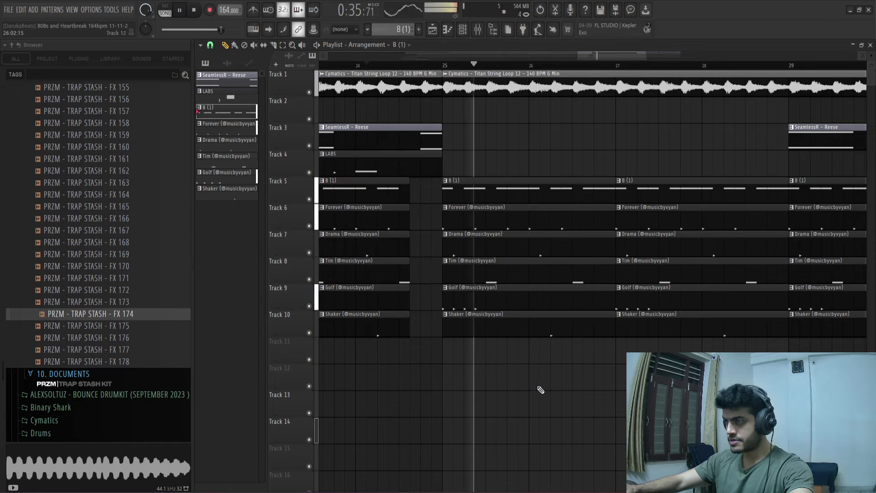
pyautogui.scroll(-3, 502, 369)
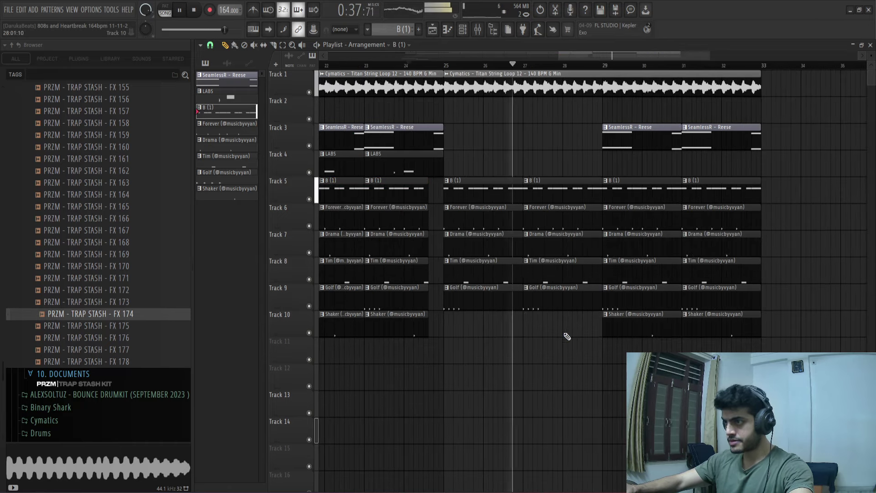
pyautogui.rightClick(519, 304)
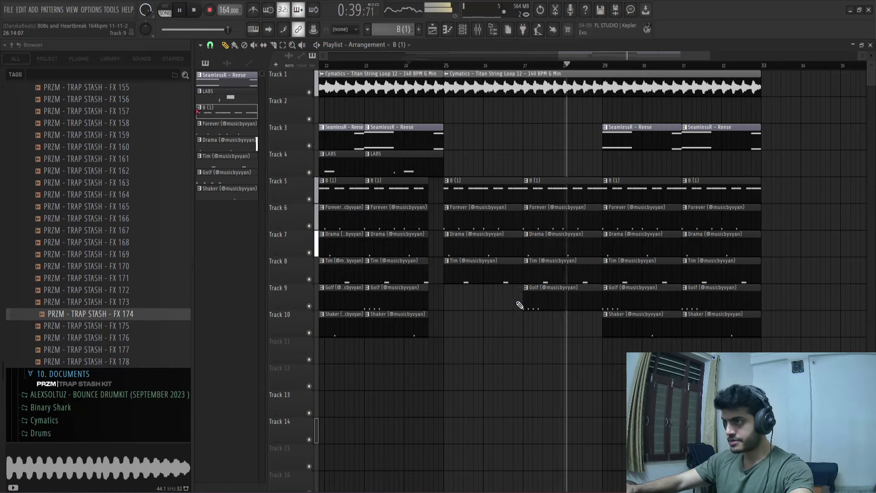
pyautogui.rightClick(525, 303)
pyautogui.press('space')
pyautogui.press('space')
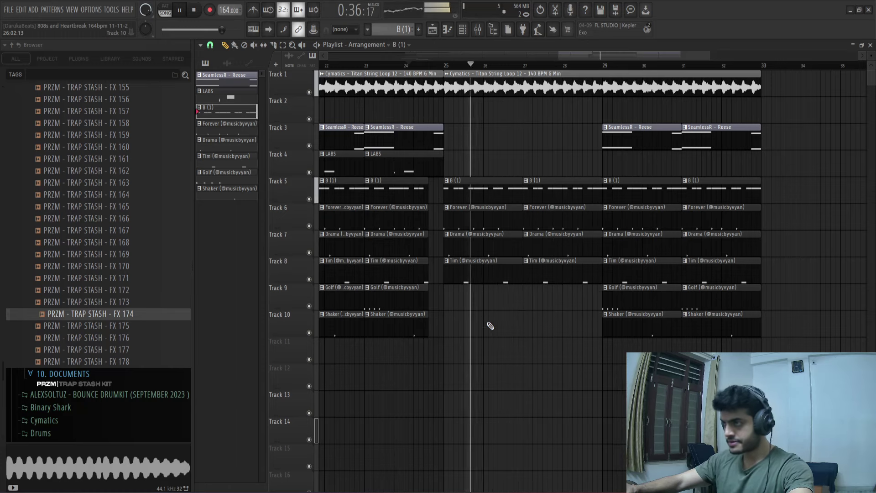
pyautogui.scroll(-5, 490, 326)
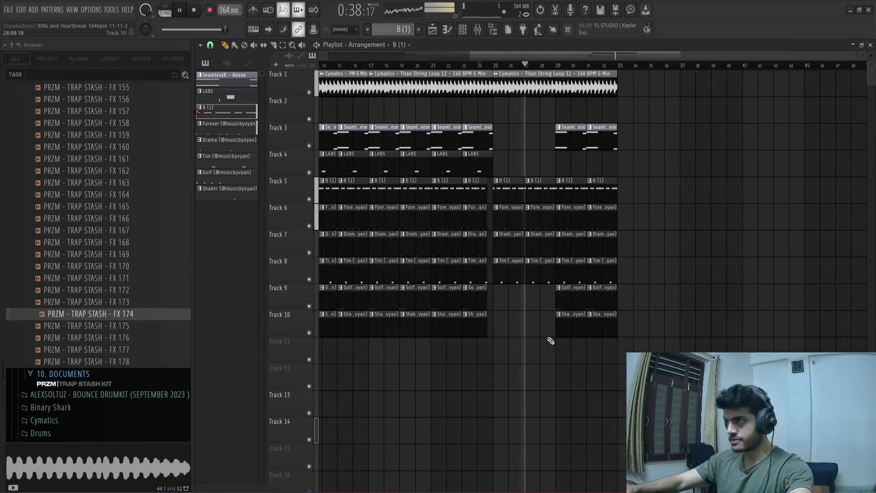
pyautogui.rightClick(570, 305)
pyautogui.rightClick(601, 307)
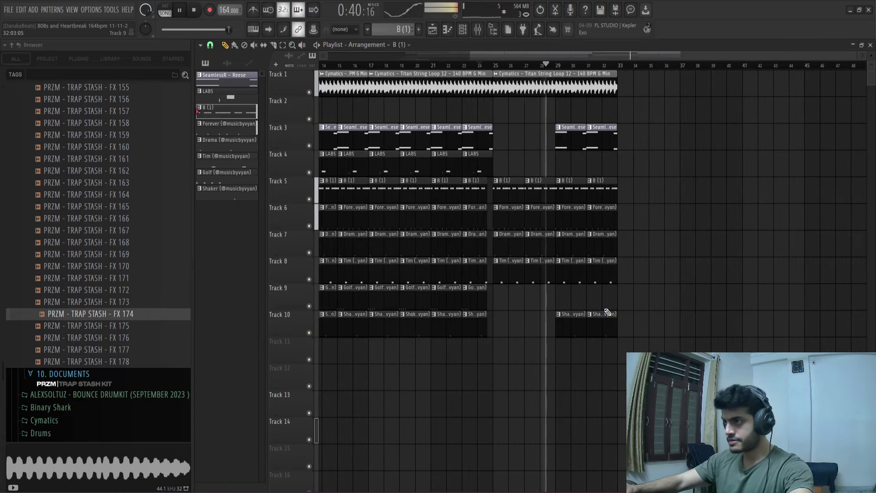
pyautogui.hotkey('ctrl', 'z')
# - Duplicate the Tracks 5–10 clips of bars 29–32 to bar 33, and delete the original Golf and Shaker clips at bars 29 and 31
pyautogui.moveTo(632, 350)
pyautogui.mouseDown()
pyautogui.moveTo(606, 333)
pyautogui.moveTo(568, 195)
pyautogui.mouseUp()
pyautogui.hotkey('ctrl', 'b')
pyautogui.rightClick(566, 303)
pyautogui.rightClick(571, 323)
pyautogui.rightClick(598, 325)
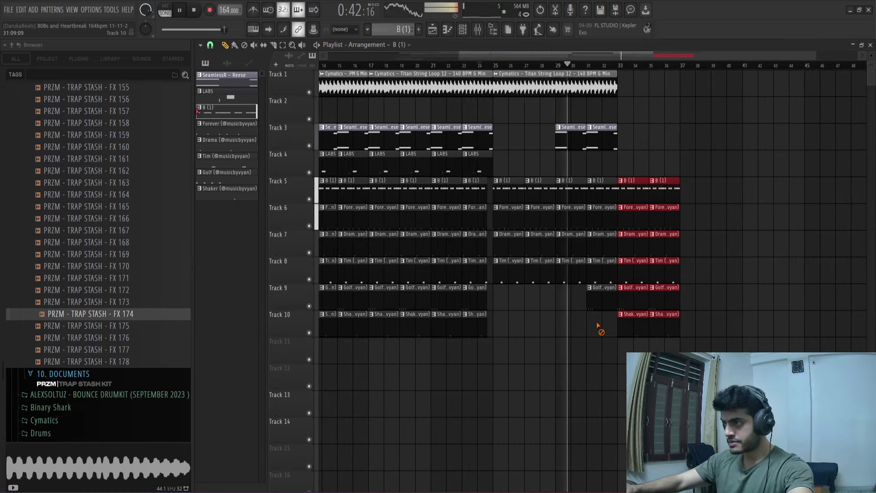
pyautogui.rightClick(602, 305)
pyautogui.keyDown('ctrl'); pyautogui.click(703, 261); pyautogui.keyUp('ctrl')
# - Duplicate the string loop and the two Reese clips to bar 33, and delete the original Reese clips at bars 29 and 31
pyautogui.moveTo(627, 94); pyautogui.dragTo(605, 91)
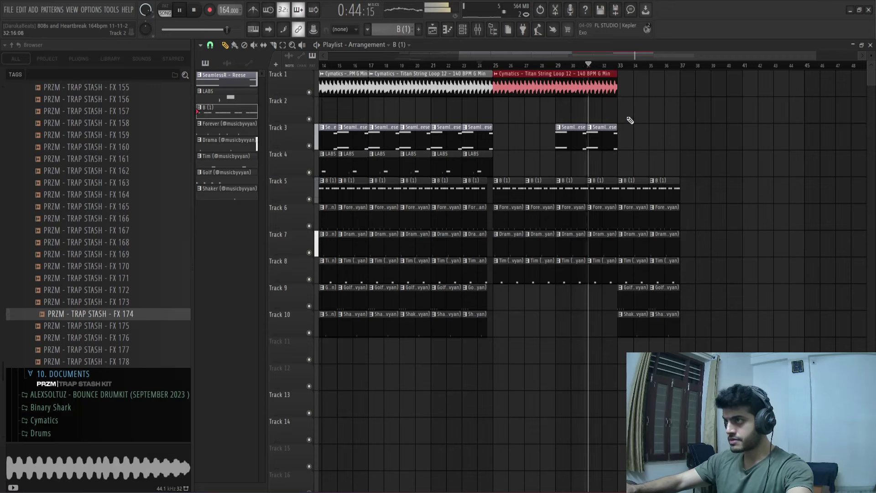
pyautogui.hotkey('ctrl', 'b')
pyautogui.moveTo(650, 143); pyautogui.dragTo(578, 137)
pyautogui.hotkey('ctrl', 'b')
pyautogui.keyDown('ctrl'); pyautogui.click(789, 192); pyautogui.keyUp('ctrl')
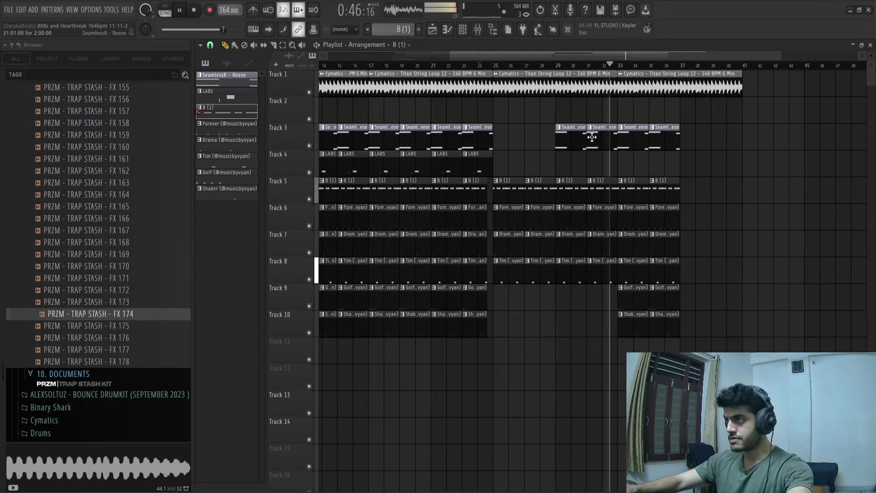
pyautogui.rightClick(592, 136)
pyautogui.rightClick(570, 137)
# - Duplicate the clips of bars 33–36 on Track 3 and Tracks 5–10 to bar 37, filling the section up to bar 41
pyautogui.moveTo(685, 123); pyautogui.dragTo(618, 336)
pyautogui.hotkey('ctrl', 'b')
pyautogui.keyDown('ctrl'); pyautogui.click(804, 177); pyautogui.keyUp('ctrl')
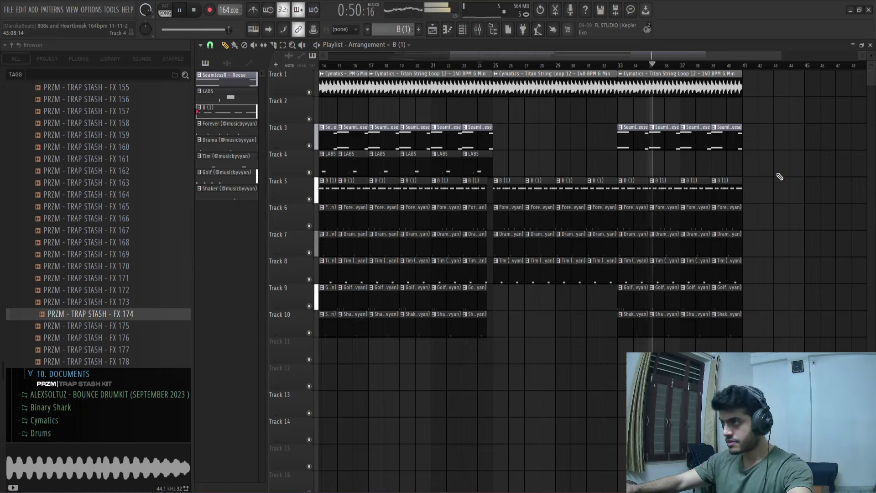
# - Replace the separate string clip at bar 33 by extending the bar 25 string loop to bar 41, and play the transition
pyautogui.scroll(-3, 771, 178)
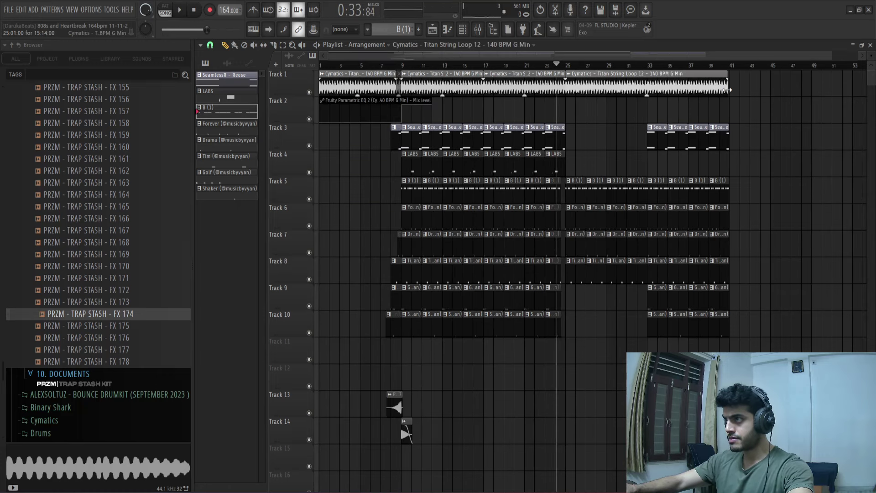
pyautogui.scroll(2, 726, 117)
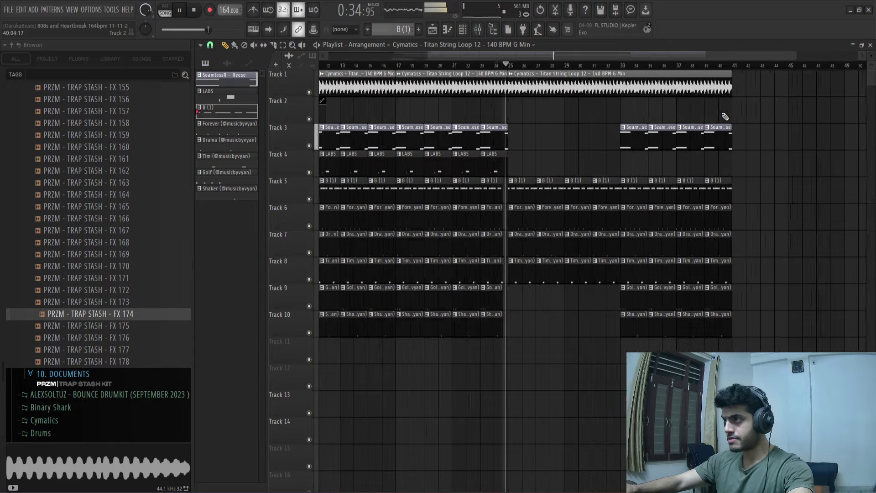
pyautogui.scroll(-3, 637, 118)
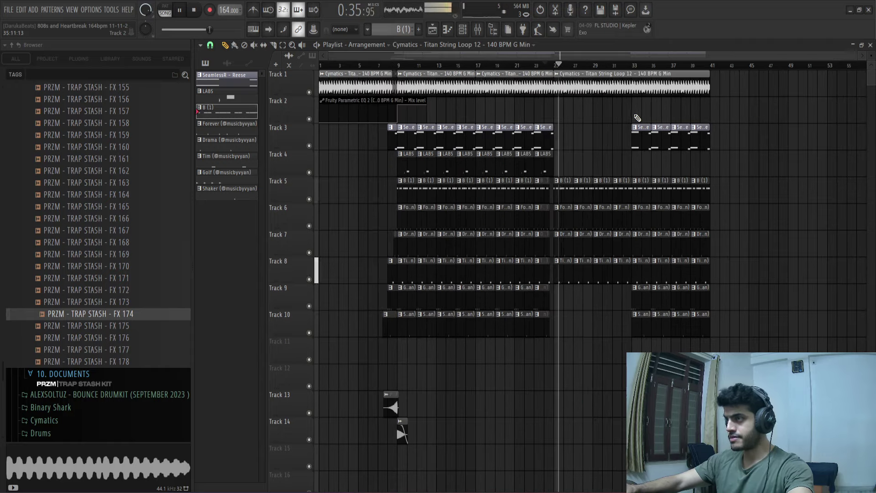
# - Play the arrangement from about bar 31 through the full section starting at bar 33
pyautogui.click(614, 68)
pyautogui.scroll(2, 765, 175)
pyautogui.scroll(2, 765, 175)
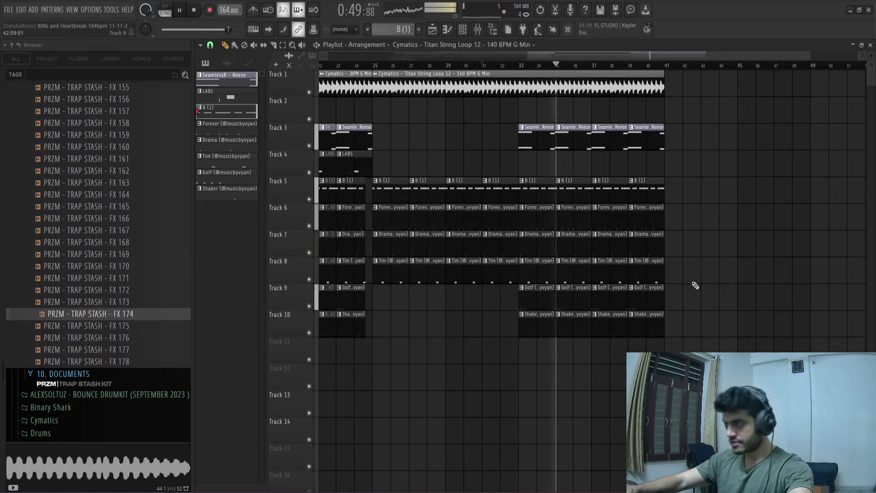
pyautogui.scroll(-3, 698, 278)
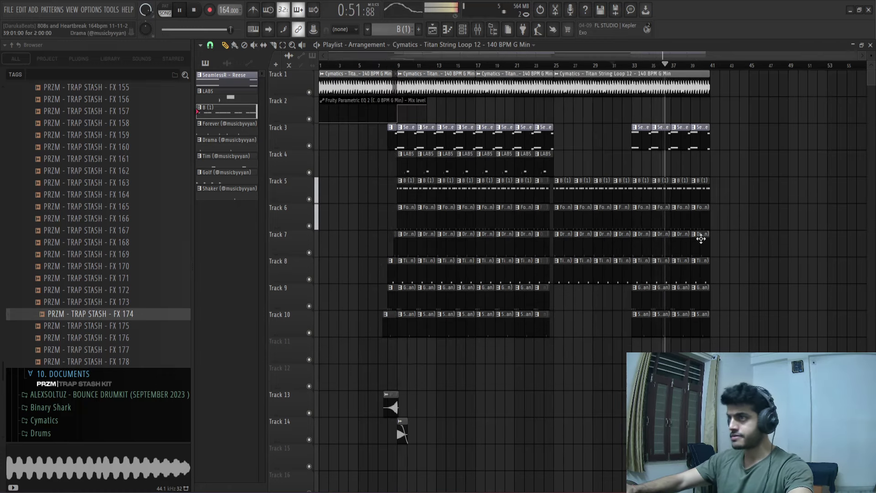
# - Trim the last Tim, Golf and Shaker clips to end partway through bar 40, and duplicate the last B (1) clip to bar 41
pyautogui.scroll(10, 721, 213)
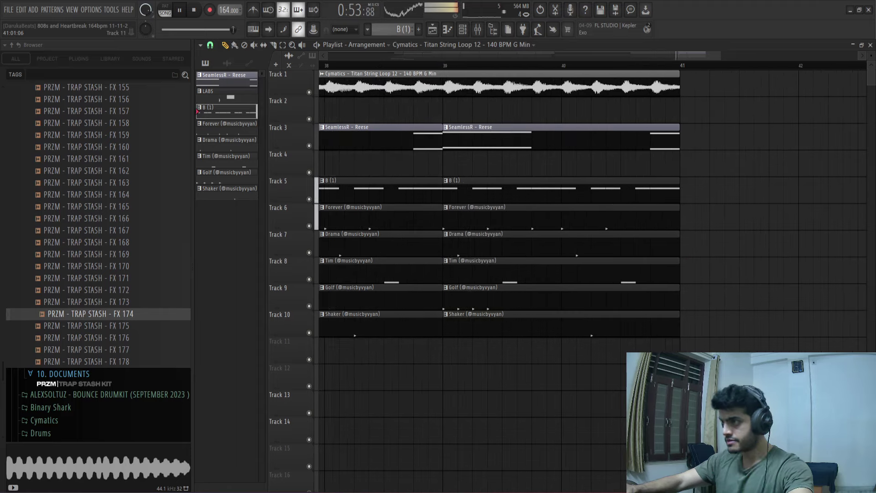
pyautogui.moveTo(670, 319); pyautogui.dragTo(637, 270)
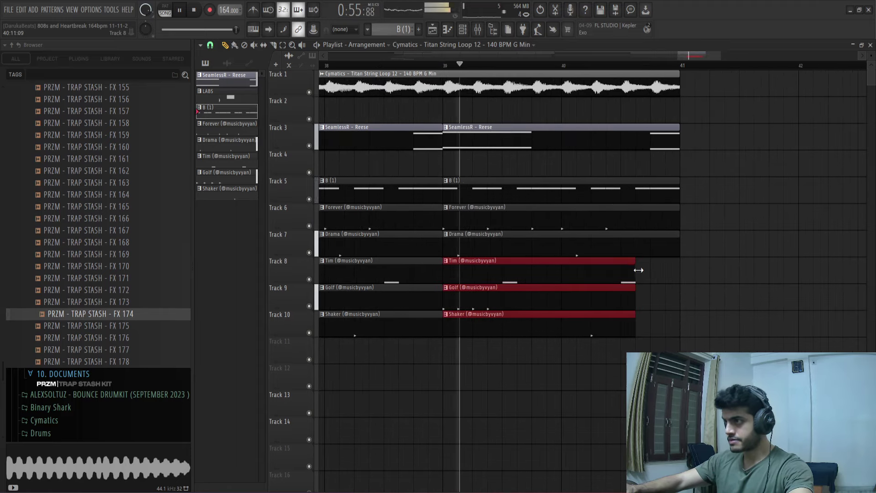
pyautogui.scroll(-8, 703, 182)
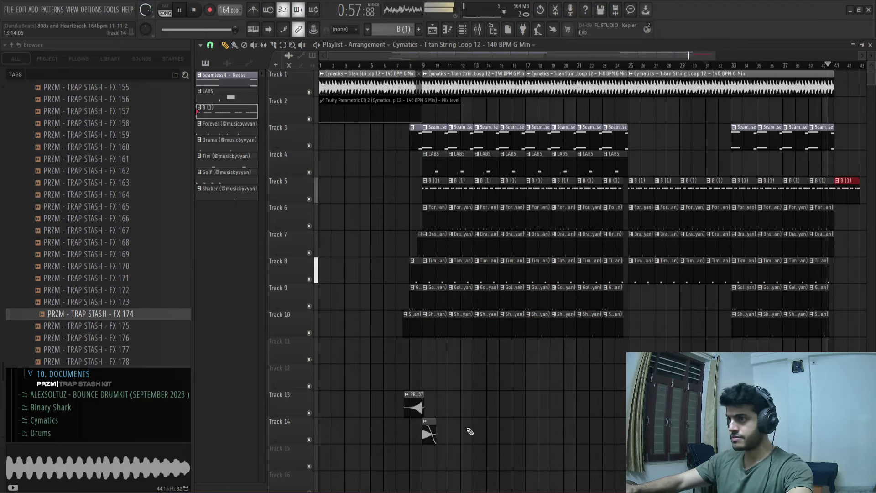
# - Copy the FX 037 riser and FX 174 impact on Tracks 13–14 from the bar 9 transition to bar 41 and stop playback
pyautogui.moveTo(365, 400); pyautogui.dragTo(813, 403)
pyautogui.press('space')
pyautogui.scroll(3, 811, 404)
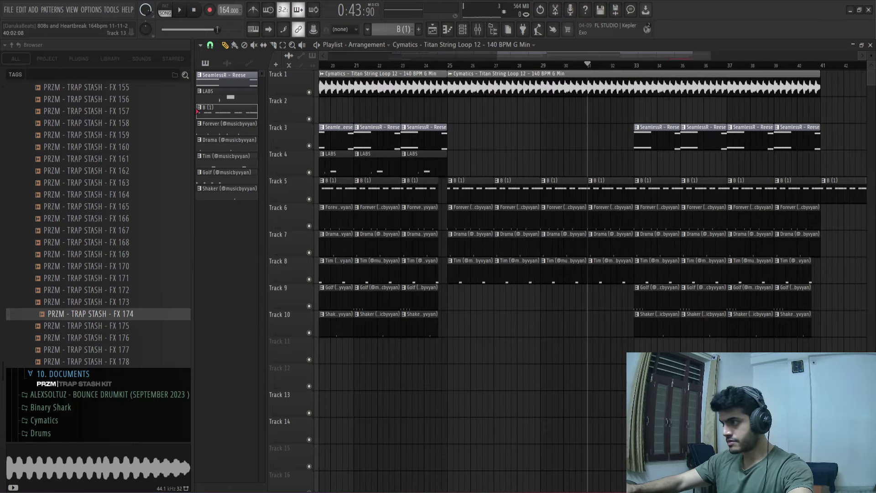
pyautogui.scroll(-4, 811, 404)
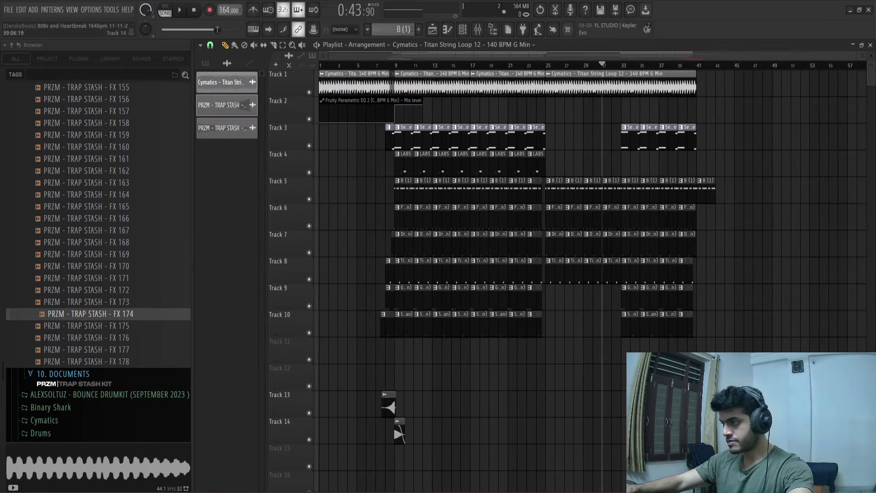
# - Duplicate the string loops and the Track 3–10 clips of bars 1–24, placing the copy from bar 41 to bar 65
pyautogui.hotkey('ctrl', 'a')
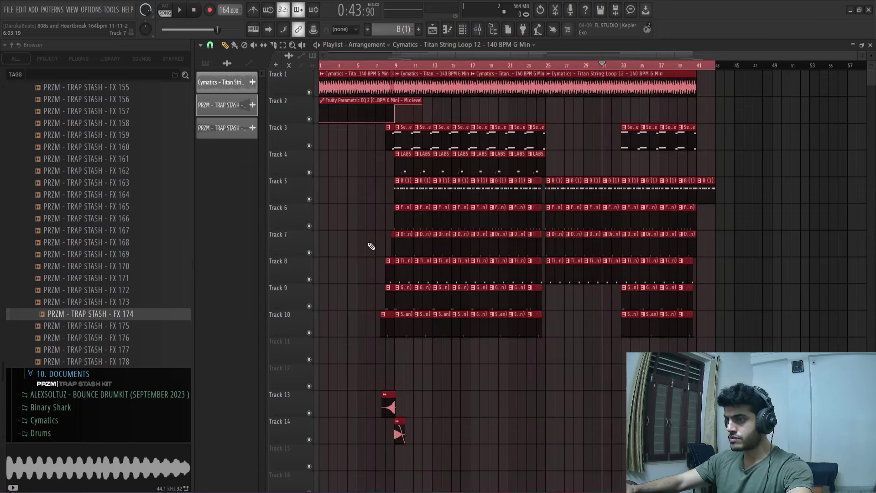
pyautogui.keyDown('ctrl'); pyautogui.click(764, 274); pyautogui.keyUp('ctrl')
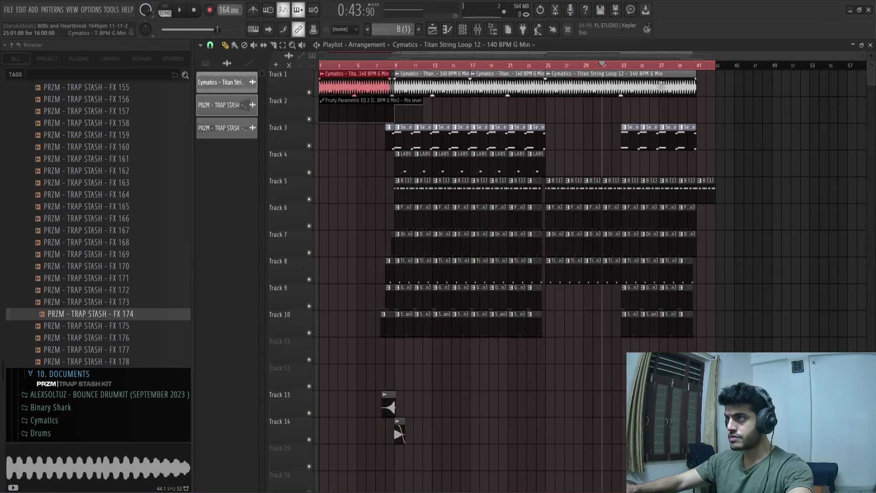
pyautogui.moveTo(365, 80); pyautogui.dragTo(371, 89)
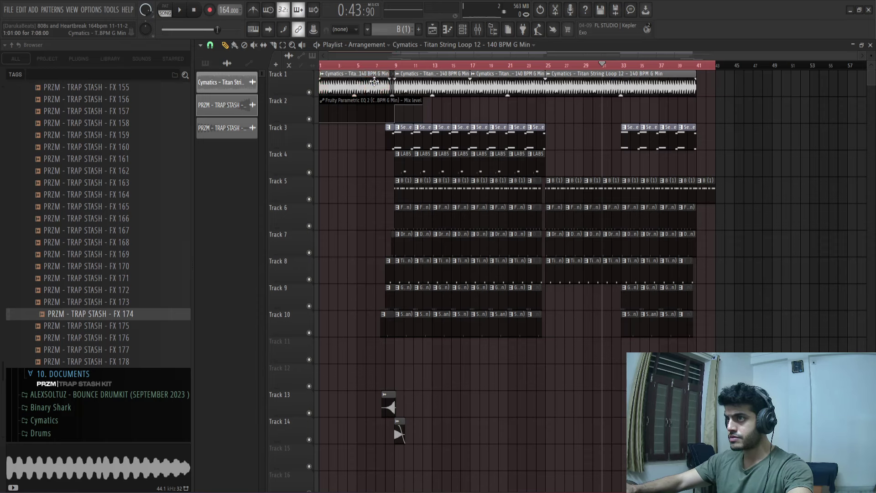
pyautogui.click(374, 81)
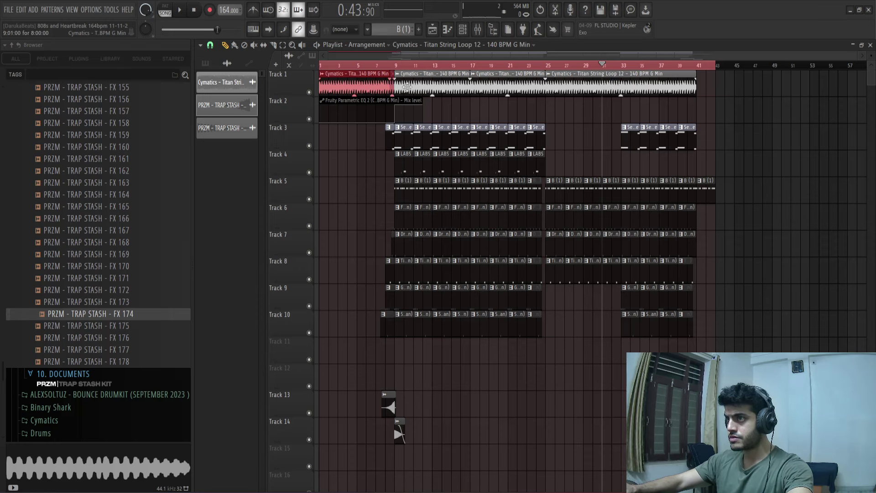
pyautogui.keyDown('shift'); pyautogui.click(407, 87); pyautogui.keyUp('shift')
pyautogui.keyDown('shift'); pyautogui.click(478, 94); pyautogui.keyUp('shift')
pyautogui.moveTo(373, 124); pyautogui.dragTo(536, 337)
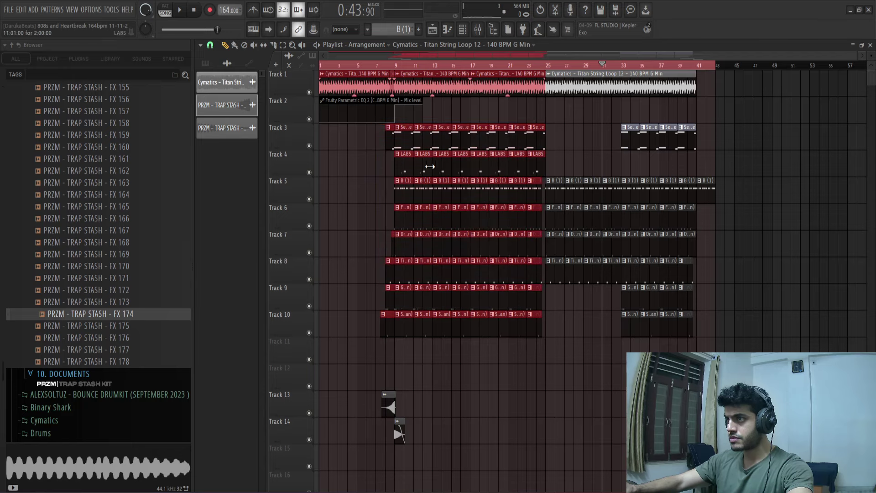
pyautogui.moveTo(421, 142); pyautogui.dragTo(776, 132)
pyautogui.scroll(2, 731, 123)
pyautogui.scroll(-2, 648, 100)
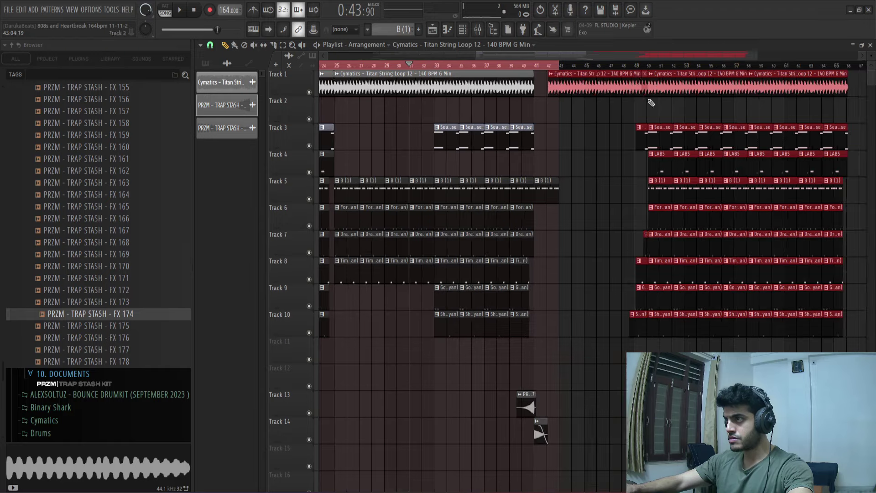
pyautogui.moveTo(586, 85); pyautogui.dragTo(568, 91)
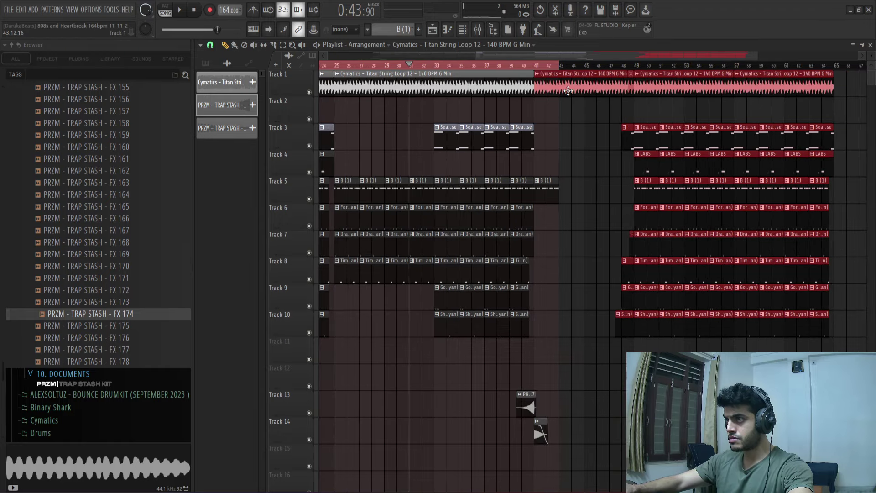
# - Fill Track 5 with B (1) clips from bar 43 to bar 49 and play the lead-in to bar 41
pyautogui.click(601, 147)
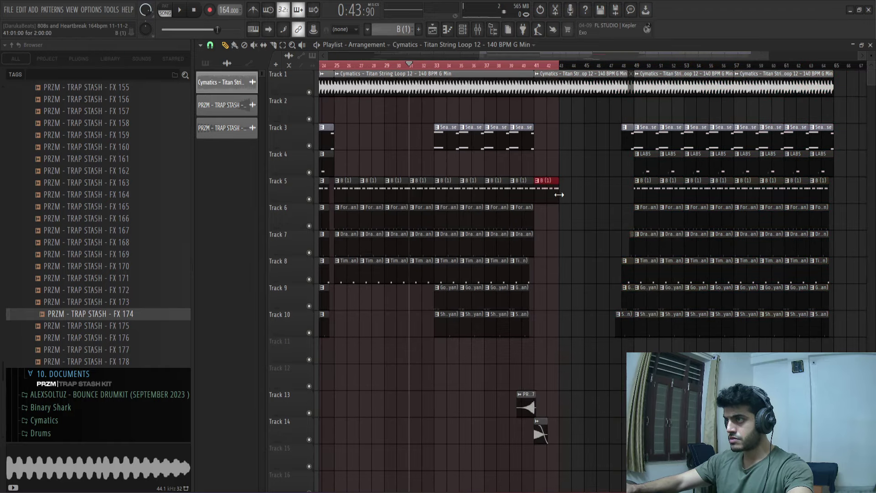
pyautogui.click(574, 168)
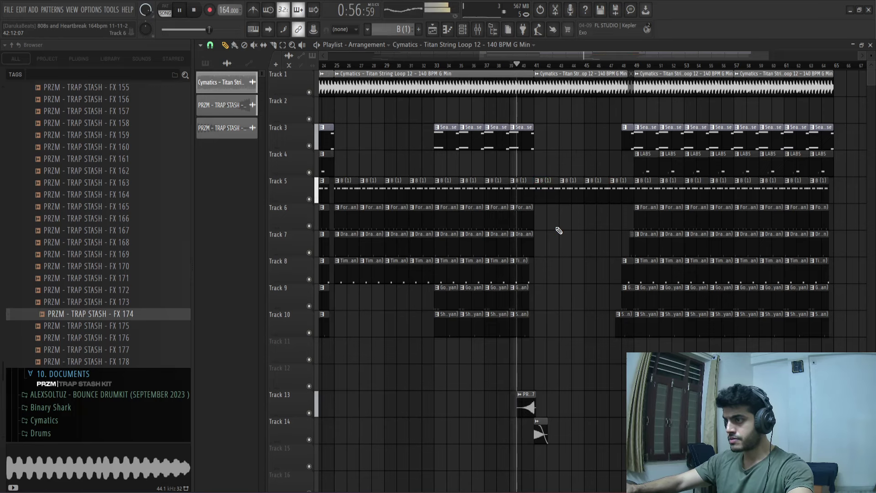
pyautogui.scroll(3, 552, 299)
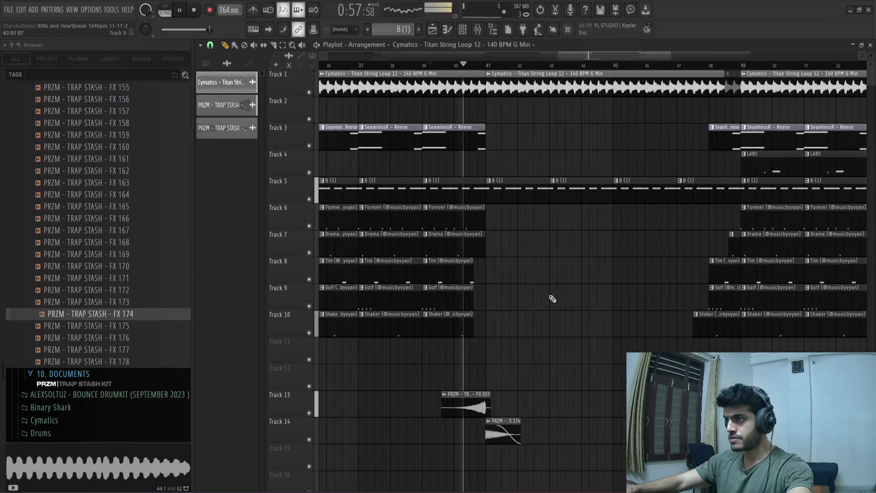
# - Delete the FX 174 impact and FX 037 riser around bar 41, and copy the riser to lead into bar 49
pyautogui.rightClick(504, 424)
pyautogui.moveTo(474, 410); pyautogui.dragTo(733, 410)
pyautogui.scroll(3, 733, 409)
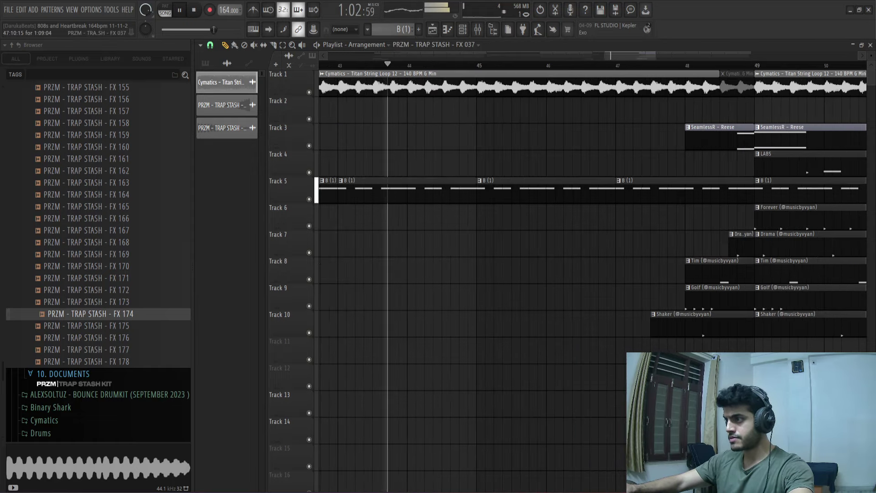
pyautogui.scroll(-6, 693, 420)
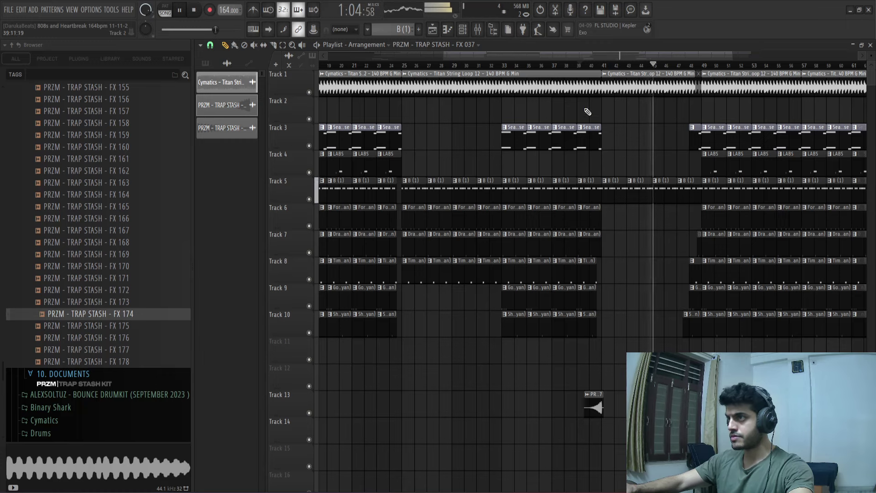
pyautogui.click(586, 65)
pyautogui.scroll(3, 610, 320)
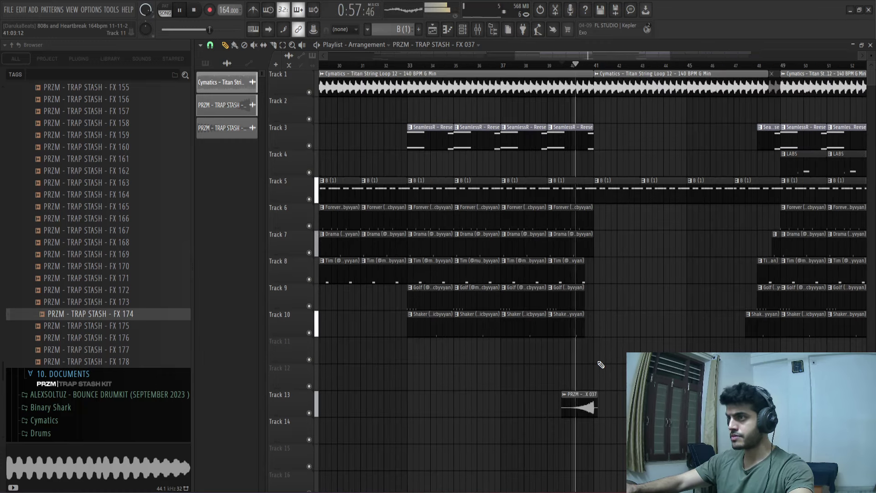
pyautogui.rightClick(586, 401)
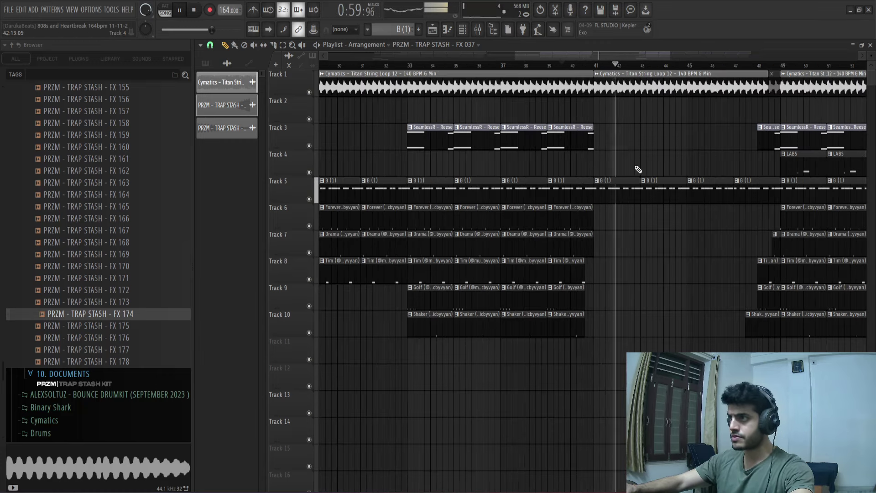
# - Add SeamlessR - Reese clips on Track 3 at bars 41 and 43, and remove the short Reese lead-in before bar 49
pyautogui.click(606, 137)
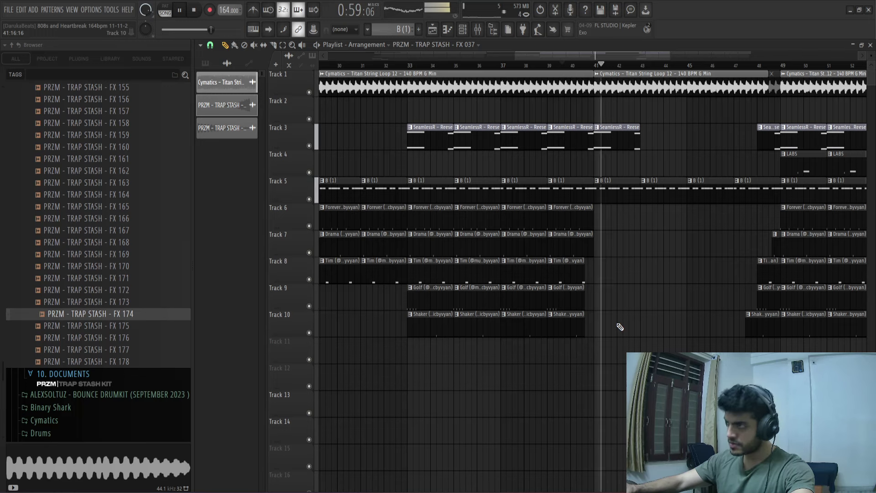
pyautogui.click(648, 137)
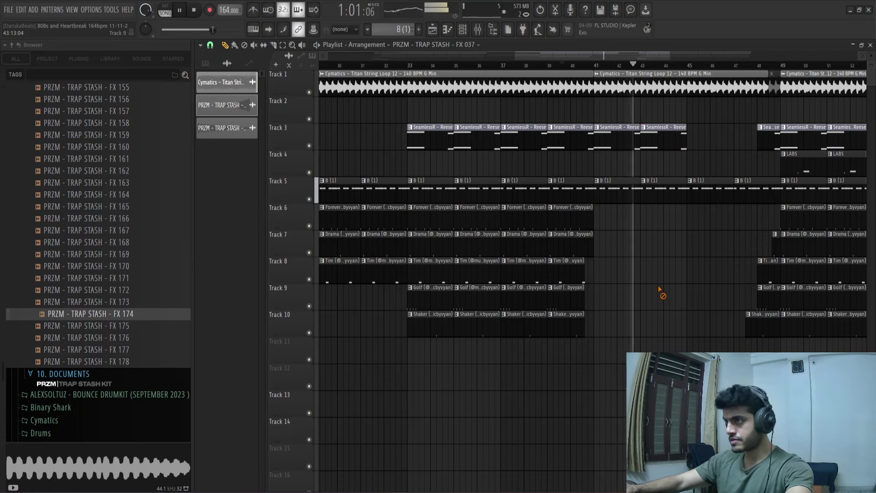
pyautogui.scroll(5, 660, 292)
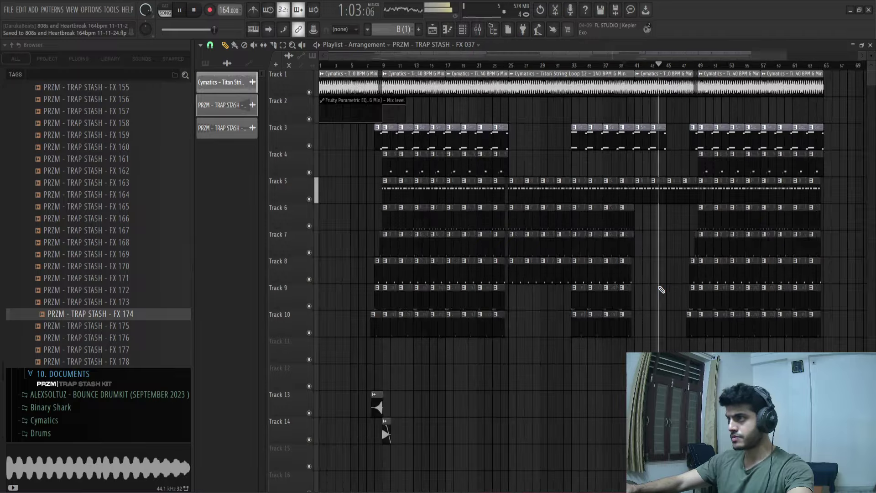
pyautogui.scroll(-5, 660, 319)
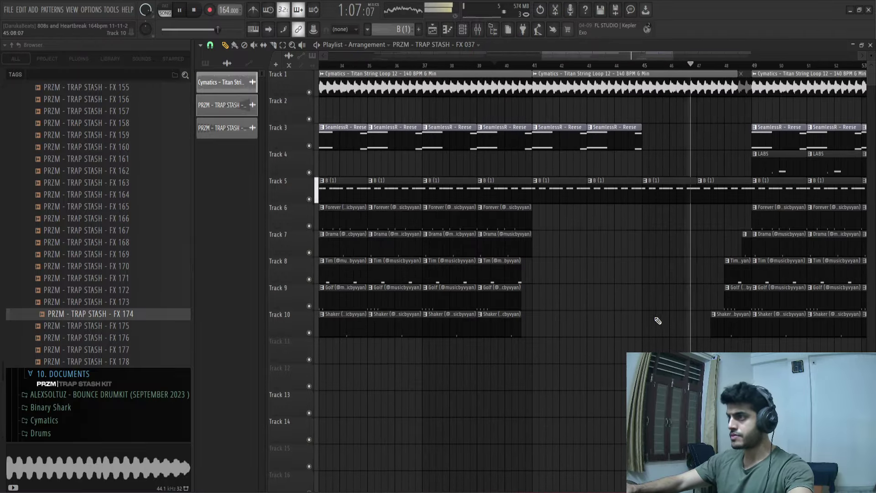
pyautogui.scroll(2, 655, 328)
pyautogui.scroll(-5, 650, 349)
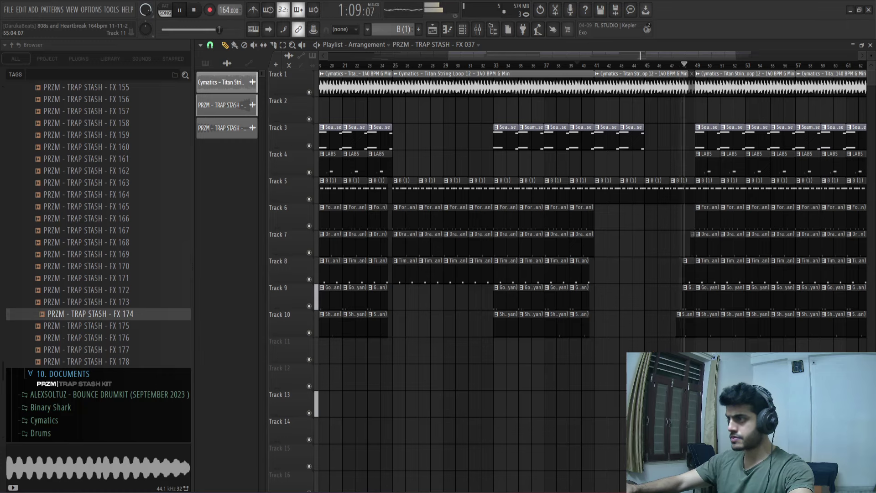
# - Copy the FX 174 impact from bar 9 to bar 49 on Track 14
pyautogui.scroll(-2, 651, 349)
pyautogui.scroll(-4, 650, 350)
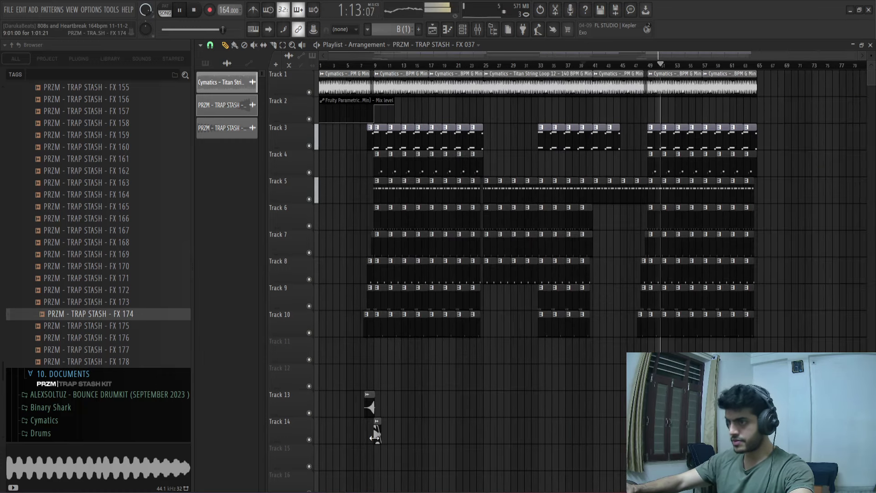
pyautogui.scroll(2, 404, 426)
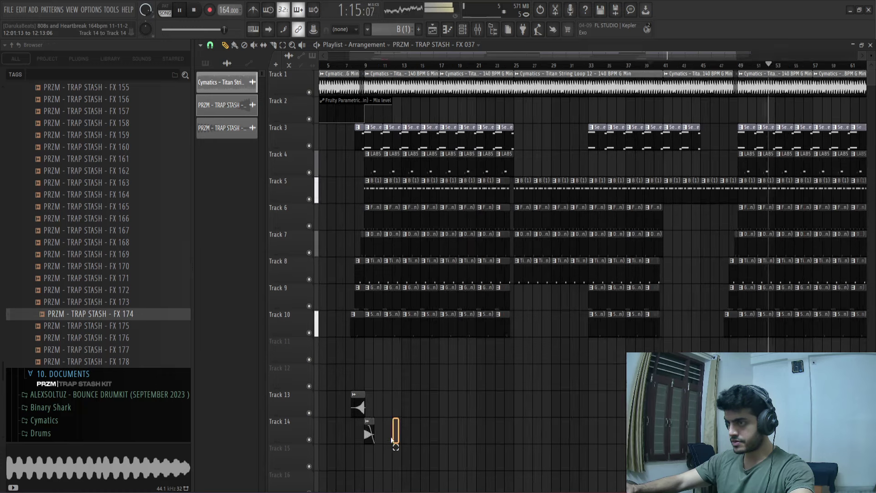
pyautogui.click(370, 436)
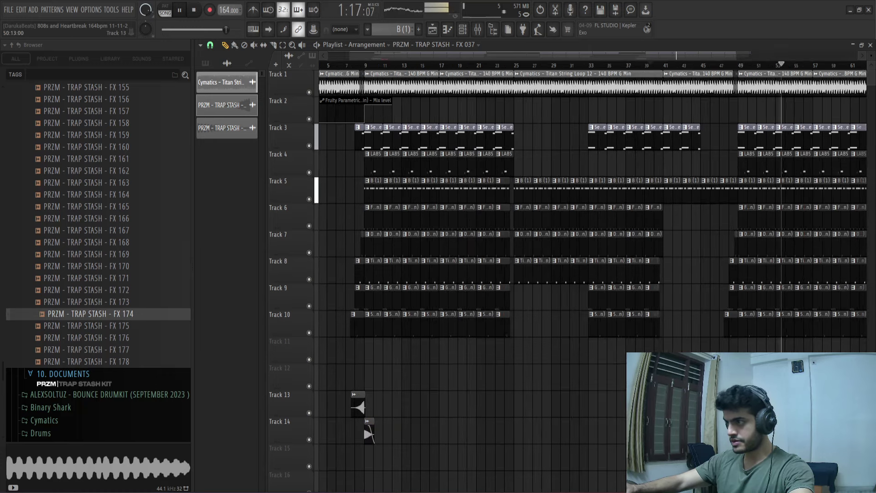
pyautogui.scroll(4, 751, 409)
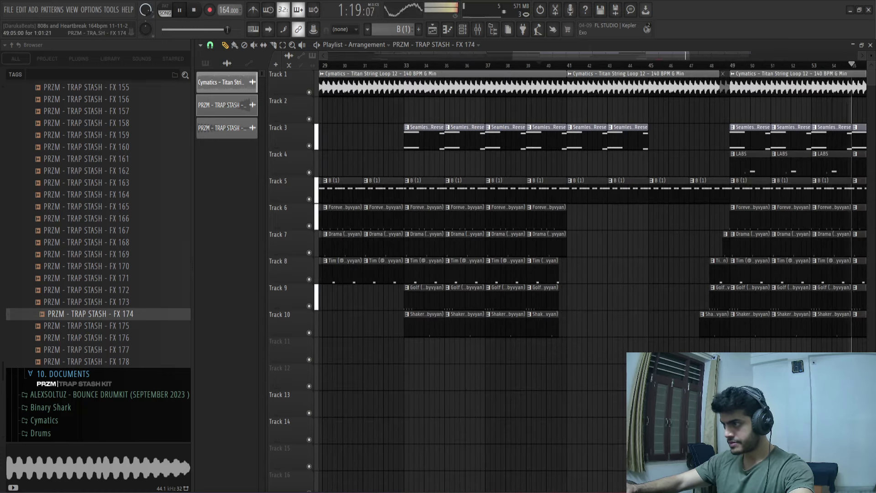
pyautogui.scroll(-5, 602, 444)
pyautogui.scroll(3, 812, 256)
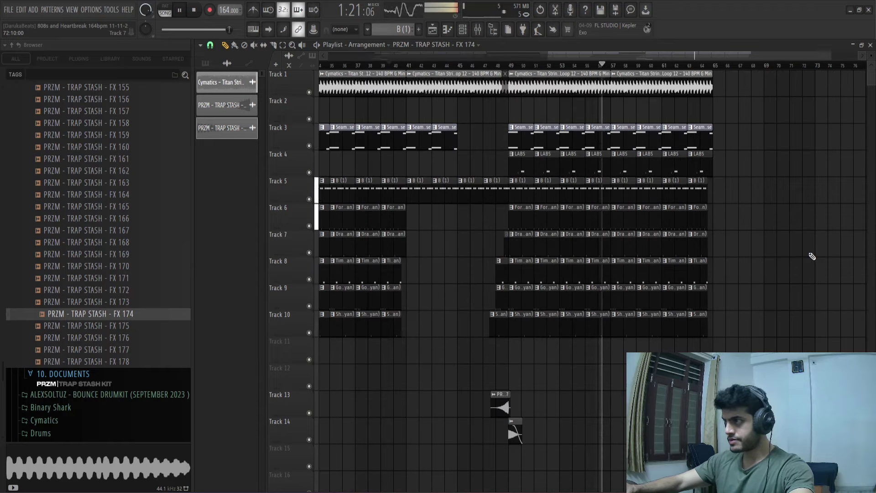
pyautogui.scroll(-4, 781, 270)
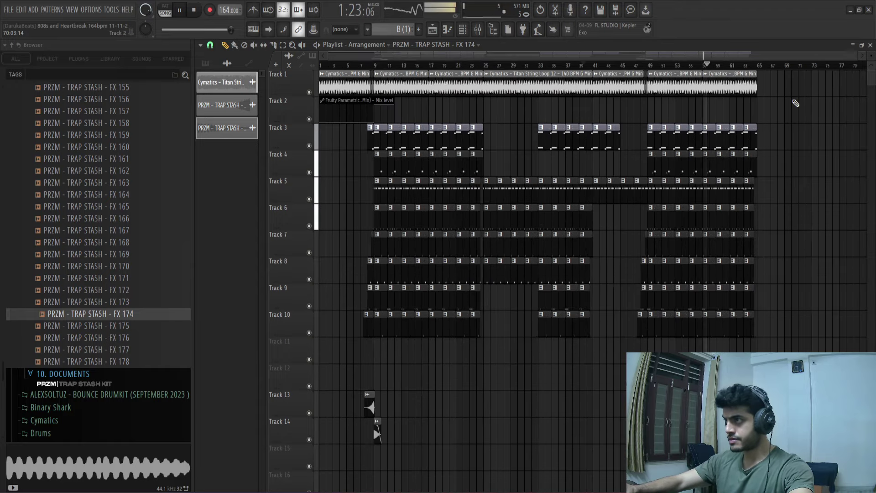
# - Duplicate the last Titan String Loop clip on Track 1 to bar 65, extending the strings to bar 73
pyautogui.keyDown('ctrl'); pyautogui.click(790, 130); pyautogui.keyUp('ctrl')
pyautogui.moveTo(777, 92); pyautogui.dragTo(748, 86)
pyautogui.hotkey('ctrl', 'b')
pyautogui.keyDown('ctrl'); pyautogui.click(806, 133); pyautogui.keyUp('ctrl')
pyautogui.scroll(4, 785, 178)
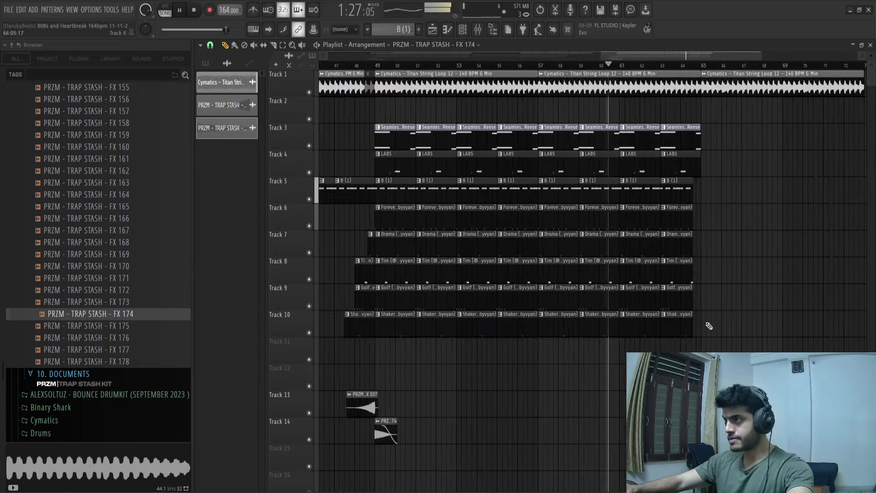
# - Copy four bars of the full section on Tracks 3–10 to bar 65 and delete the two copied Reese clips
pyautogui.moveTo(557, 353); pyautogui.dragTo(728, 142)
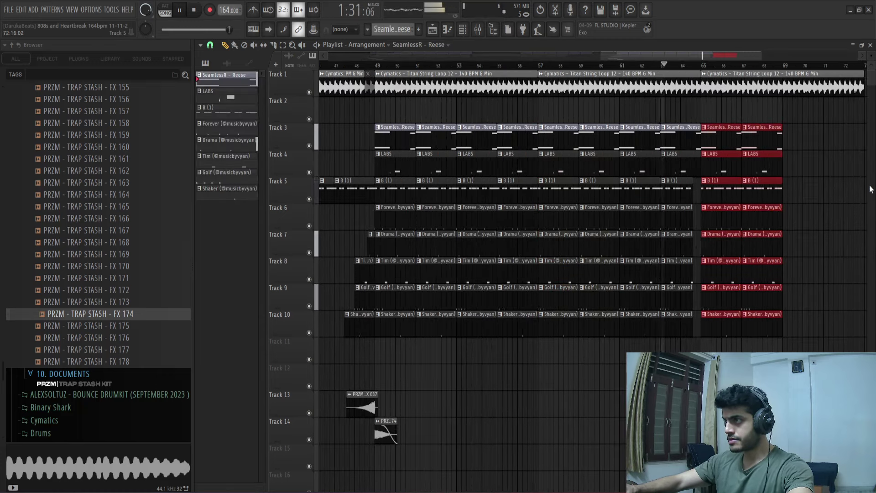
pyautogui.rightClick(729, 134)
pyautogui.rightClick(760, 137)
# - Duplicate the Track 4–10 clips of bars 65–68 to bar 69, filling the outro up to bar 73
pyautogui.moveTo(827, 161); pyautogui.dragTo(722, 325)
pyautogui.hotkey('ctrl', 'b')
pyautogui.keyDown('ctrl'); pyautogui.click(782, 137); pyautogui.keyUp('ctrl')
pyautogui.scroll(-3, 782, 137)
pyautogui.scroll(-2, 782, 136)
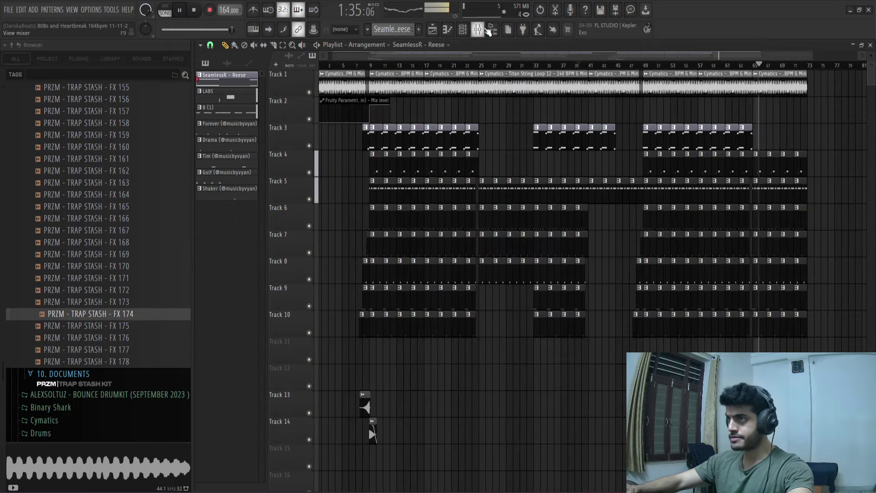
# - Create an automation clip for the Master volume in the mixer and stop playback
pyautogui.click(487, 29)
pyautogui.rightClick(333, 260)
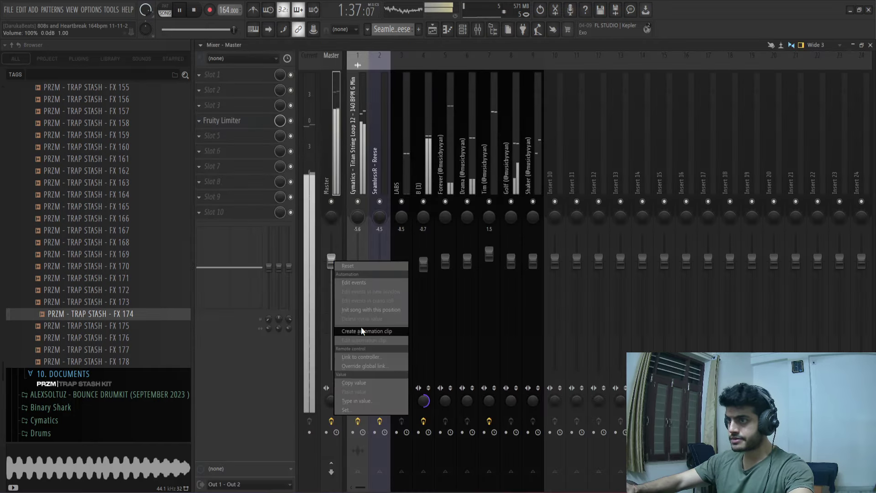
pyautogui.click(356, 332)
pyautogui.press('space')
pyautogui.scroll(4, 791, 377)
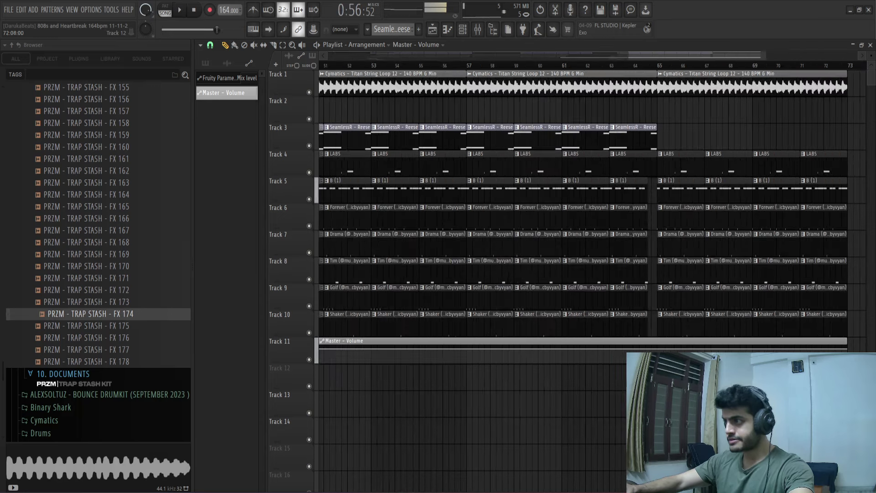
# - Add a point at bar 65 to the Master - Volume automation and shape a curved fade-out from there to bar 73
pyautogui.rightClick(848, 350)
pyautogui.click(803, 430)
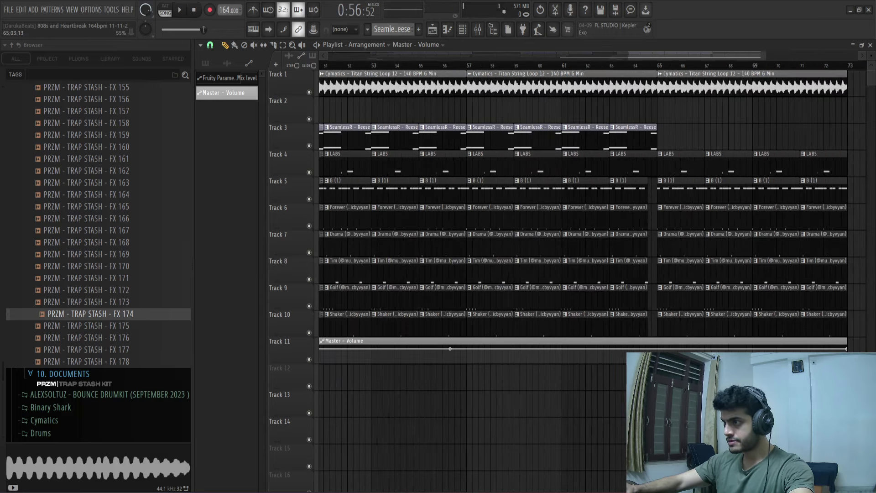
pyautogui.rightClick(659, 349)
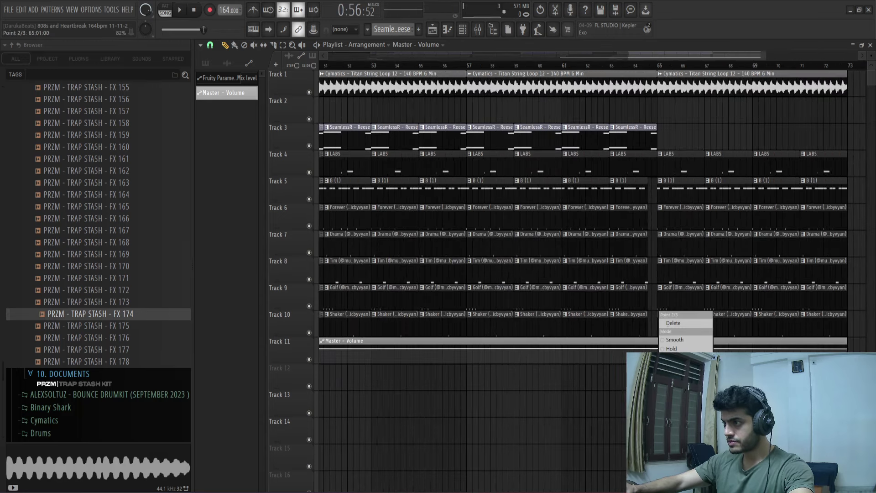
pyautogui.click(675, 471)
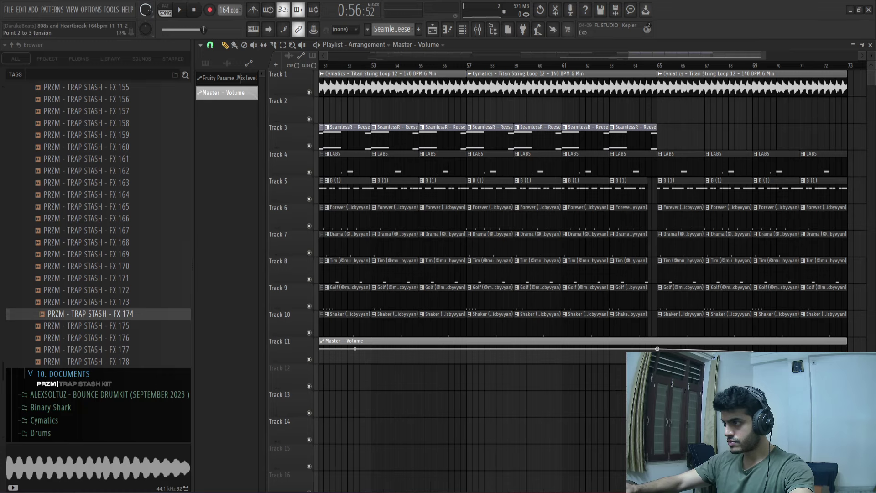
pyautogui.scroll(-6, 776, 361)
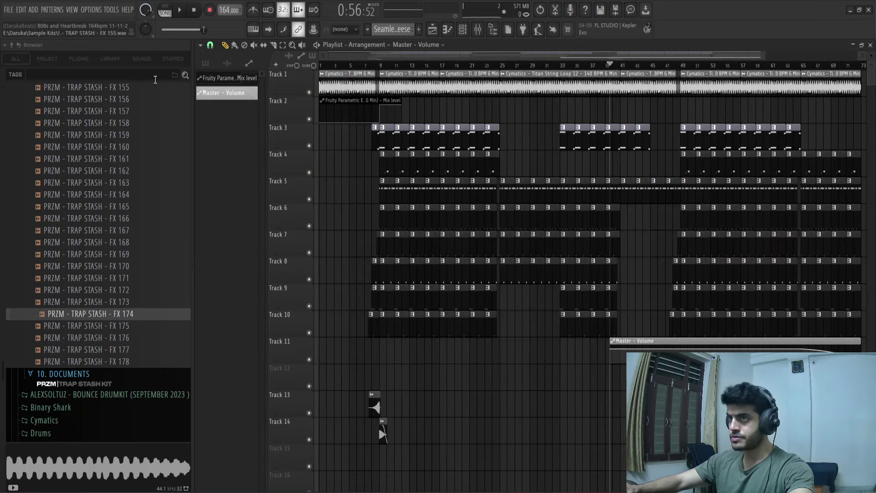
# - Hide the browser, play the finished arrangement from the start and save the project
pyautogui.click(492, 32)
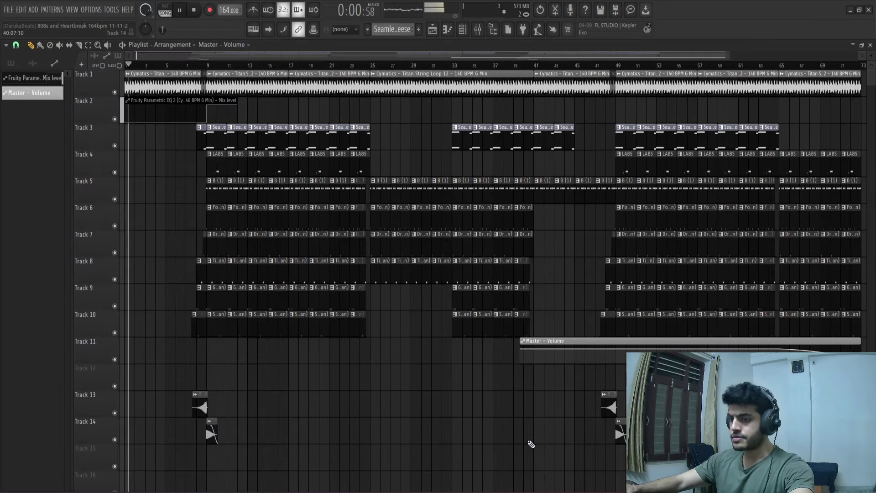
pyautogui.hotkey('ctrl', 's')
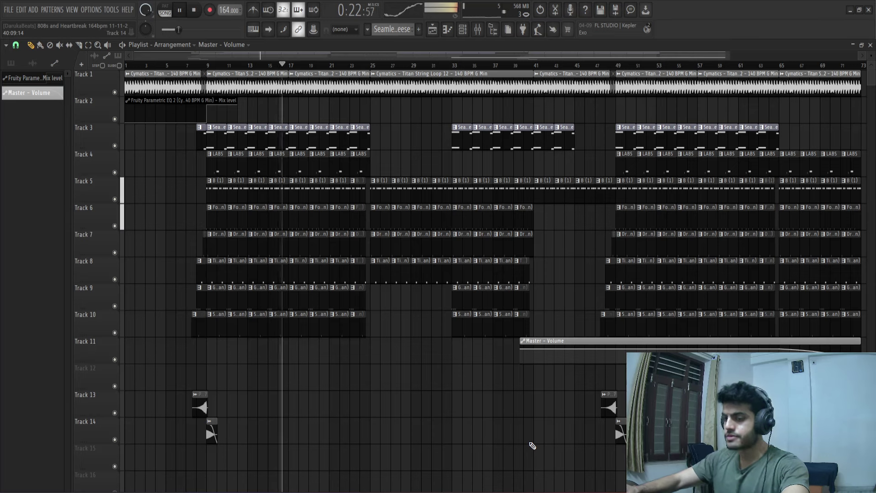
pyautogui.hotkey('ctrl', 's')
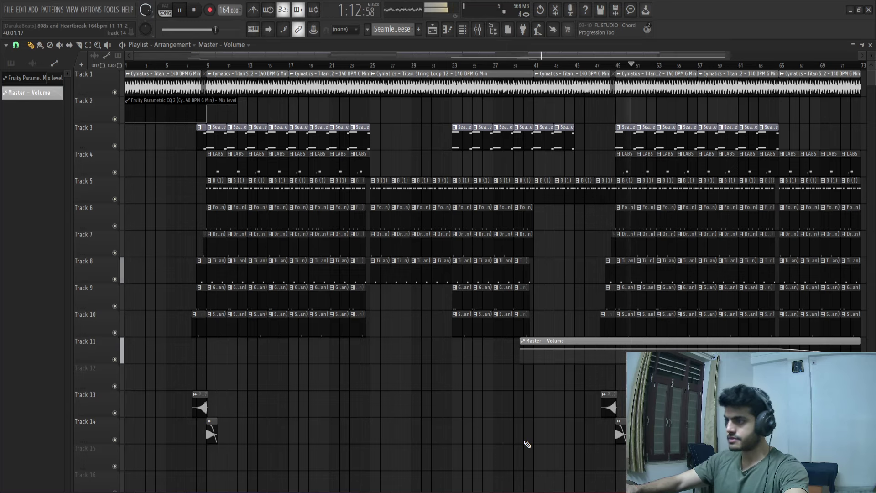
pyautogui.hotkey('ctrl', 's')
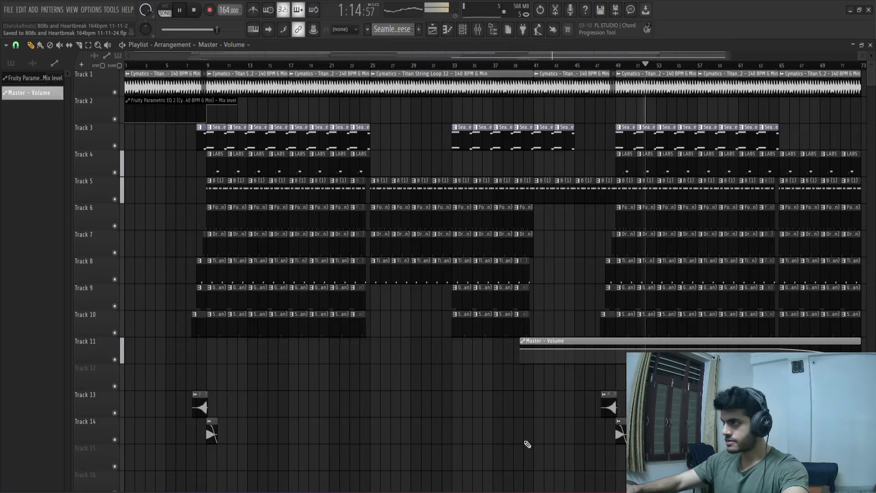